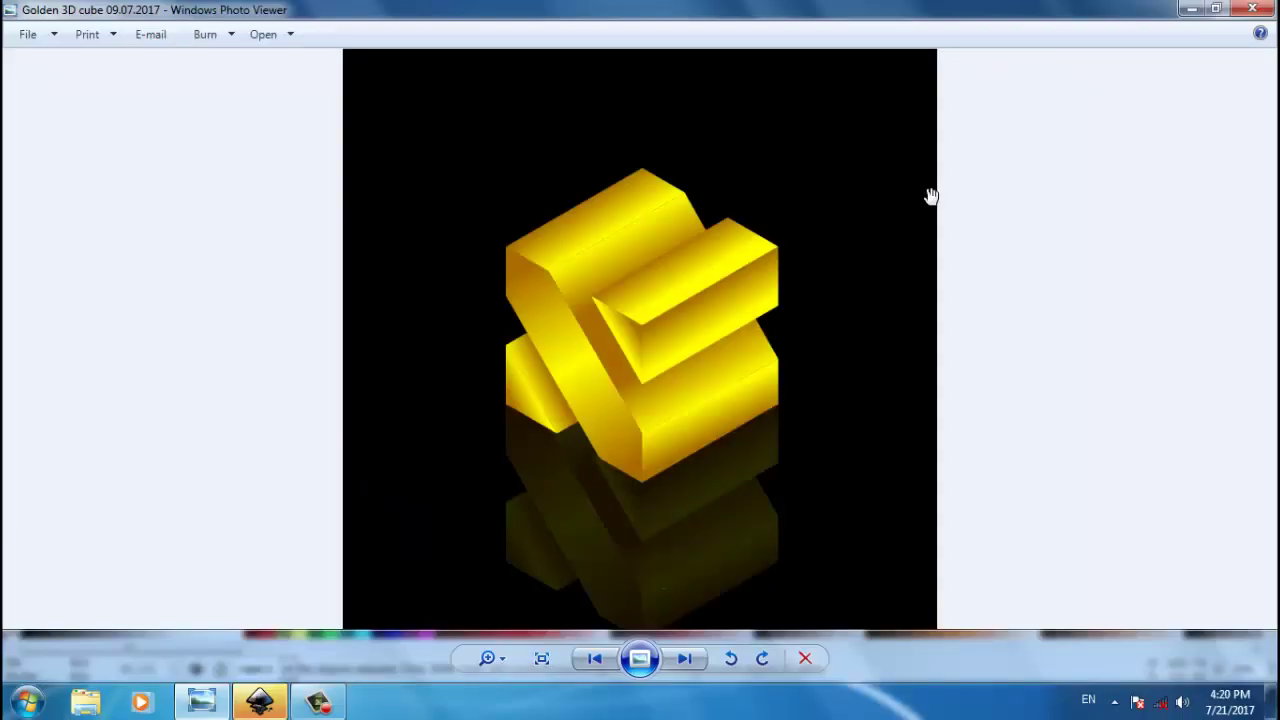
# Step: Minimize the golden-block reference image in Windows Photo Viewer to uncover the blank Inkscape document
pyautogui.click(1193, 10)
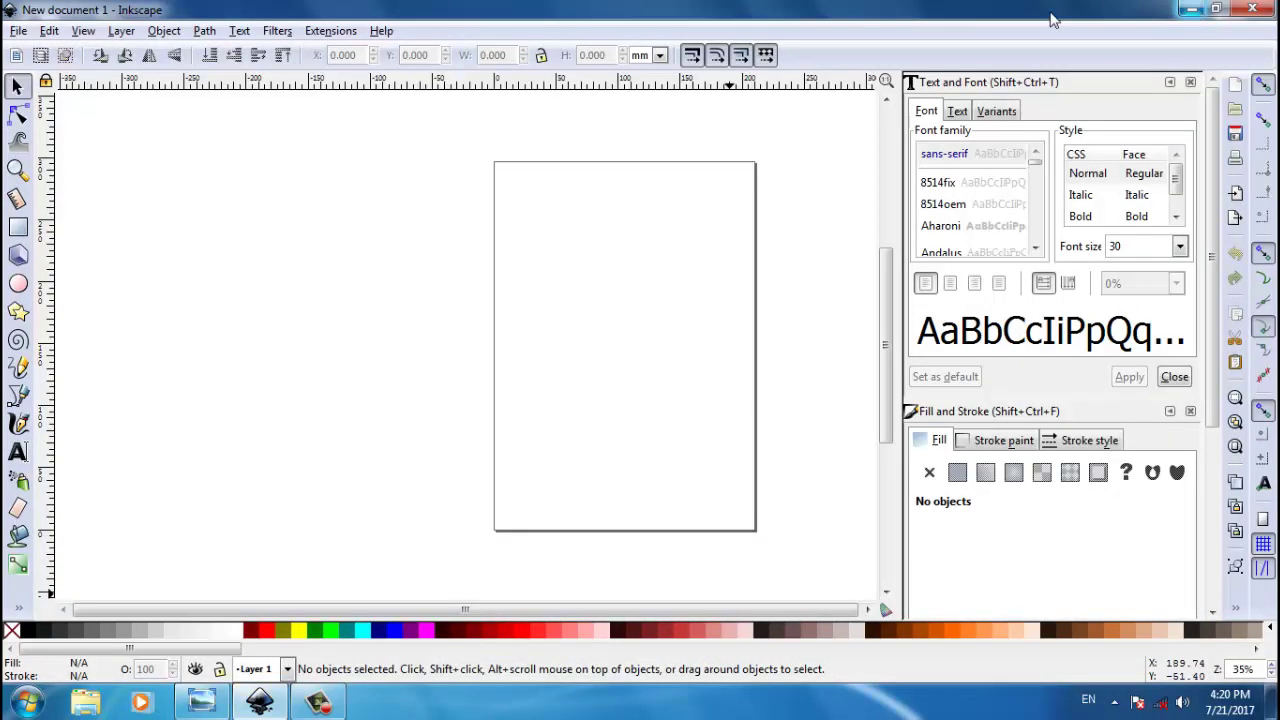
# Step: Zoom the page to 1:1, shift the canvas right, and pick the 6-corner polygon tool
pyautogui.click(15, 35)
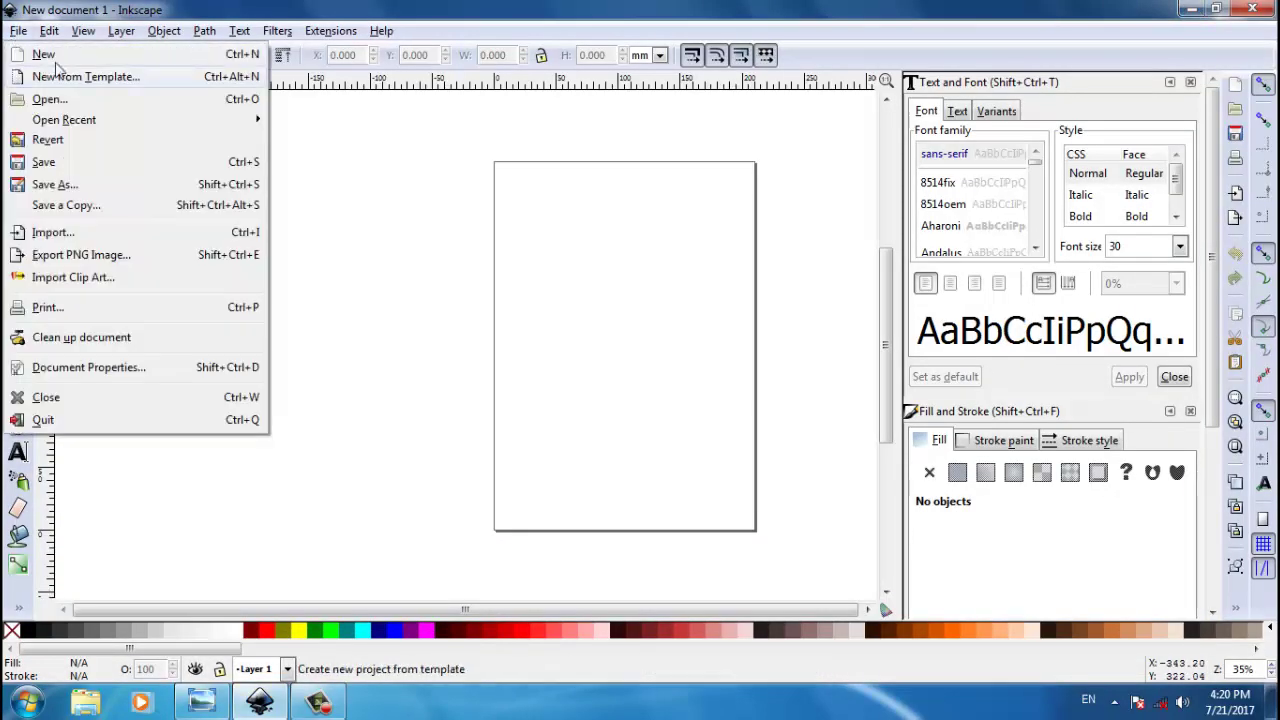
pyautogui.click(567, 252)
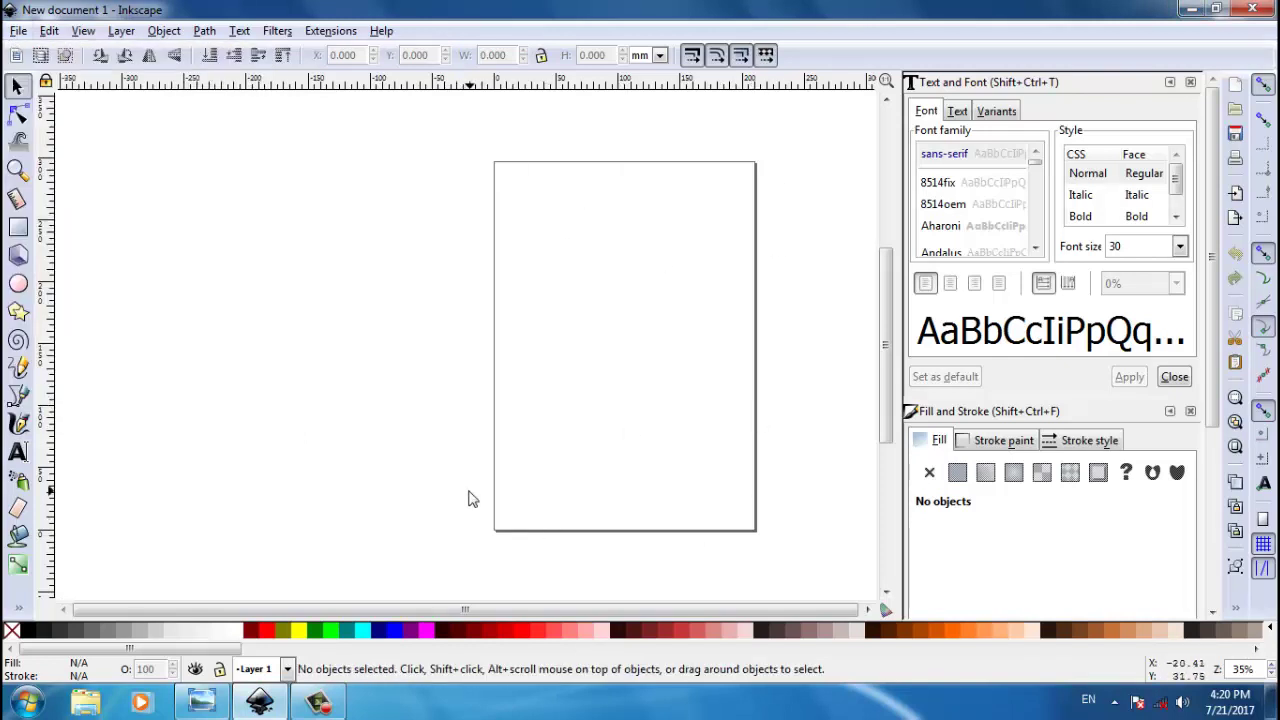
pyautogui.click(96, 34)
pyautogui.moveTo(110, 52)
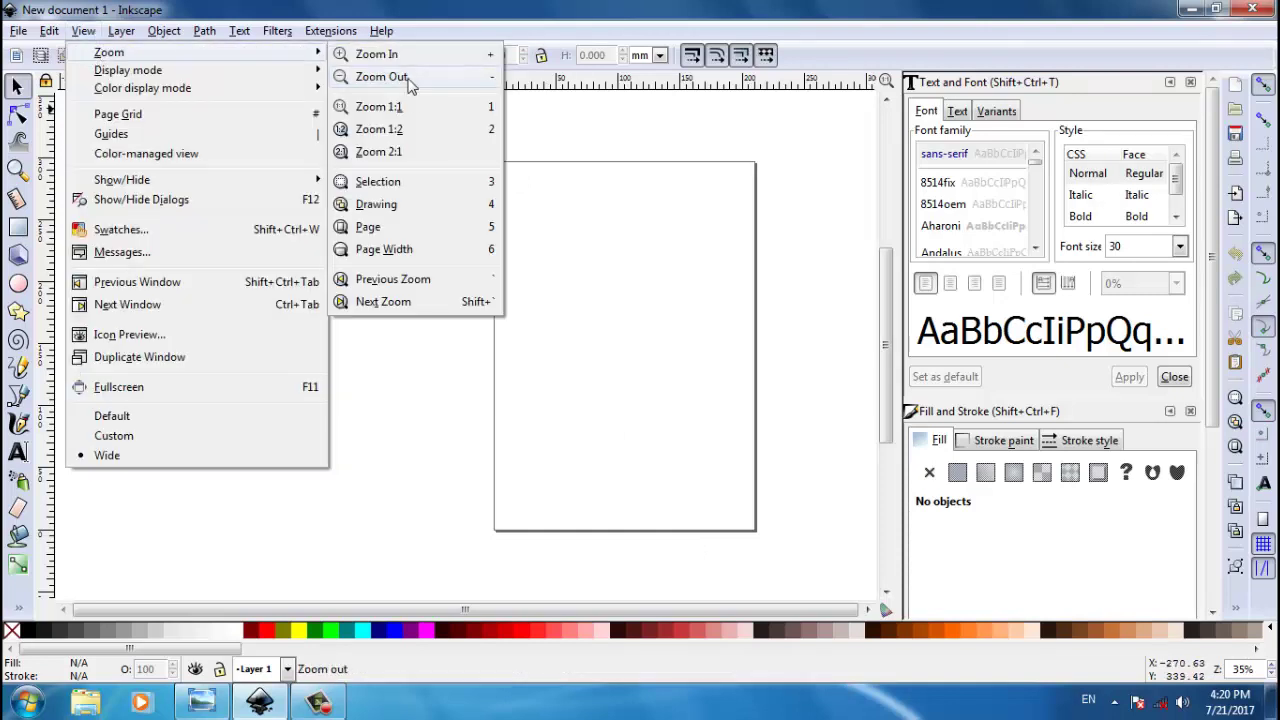
pyautogui.click(380, 118)
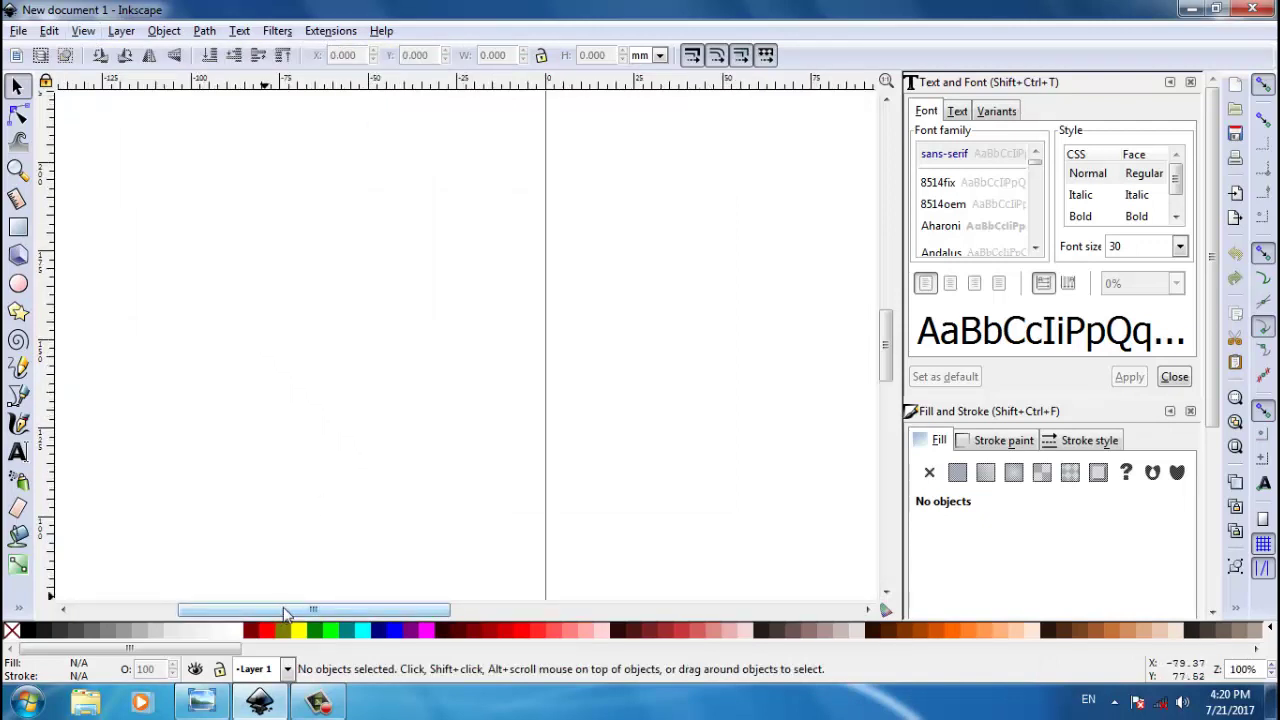
pyautogui.moveTo(284, 612); pyautogui.dragTo(430, 614)
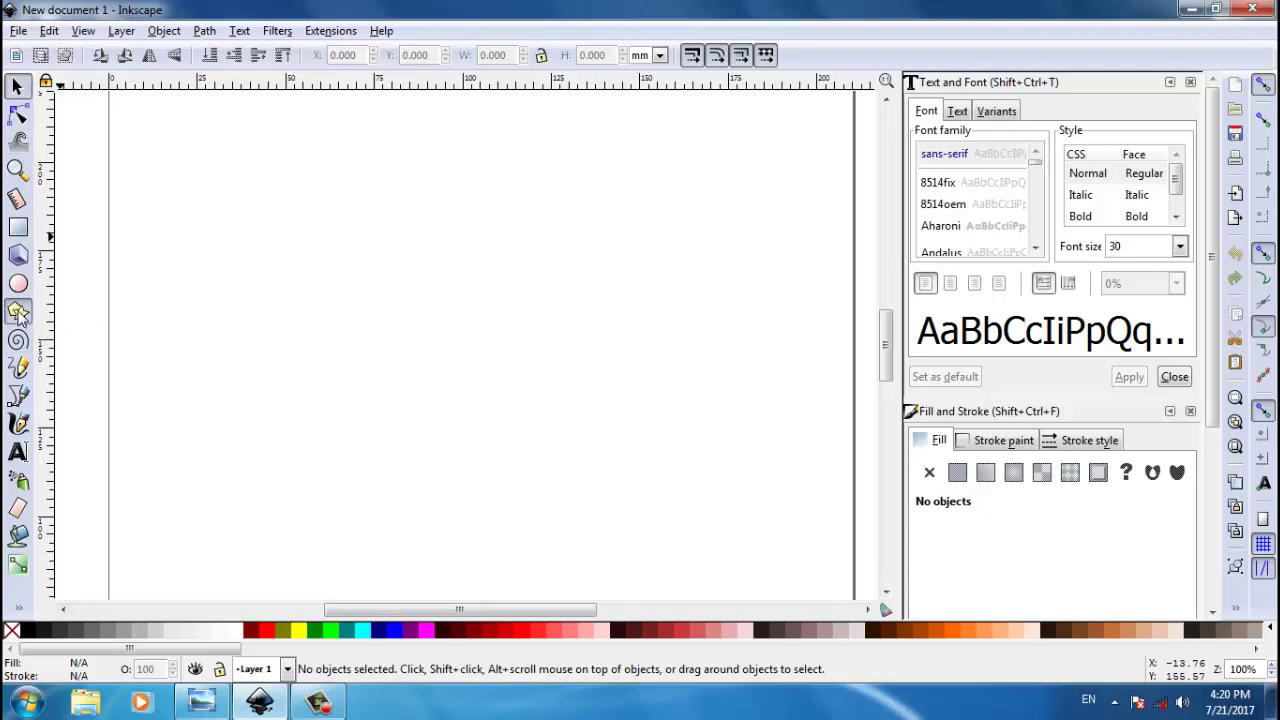
pyautogui.click(18, 313)
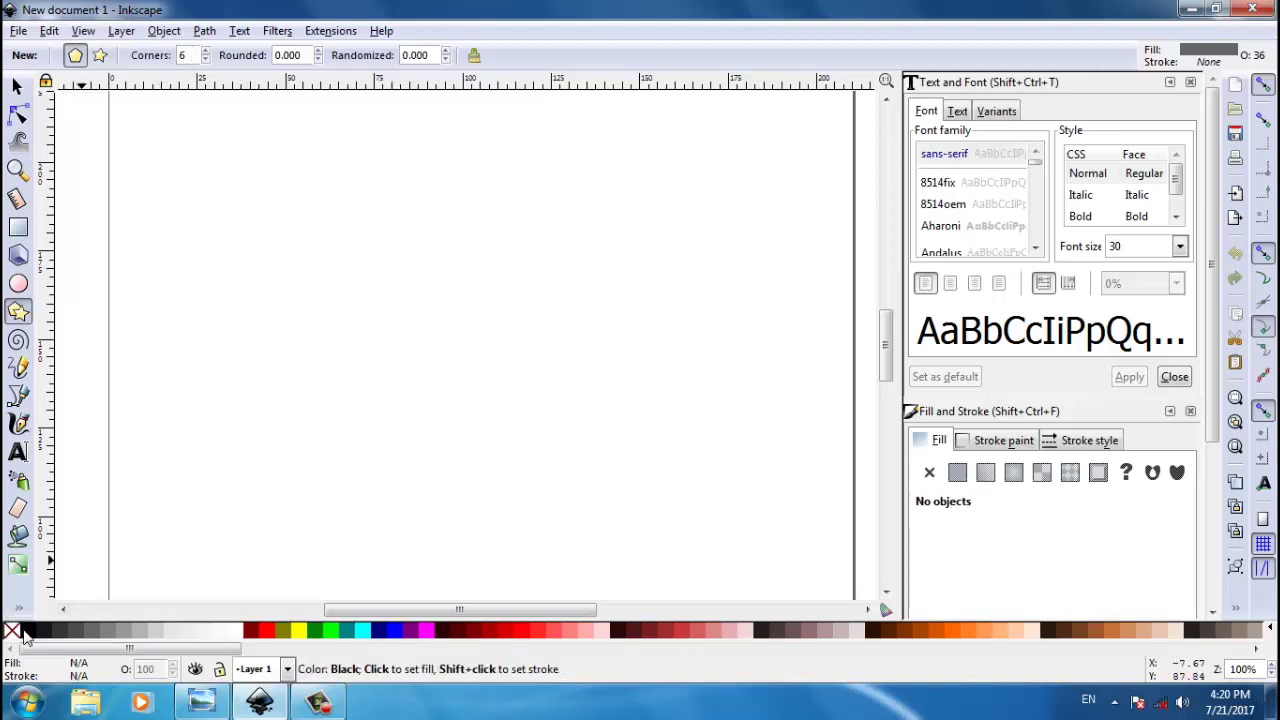
# Step: Draw a black-filled hexagon, move it to X 57.988, Y 119.414, and zoom in
pyautogui.click(25, 636)
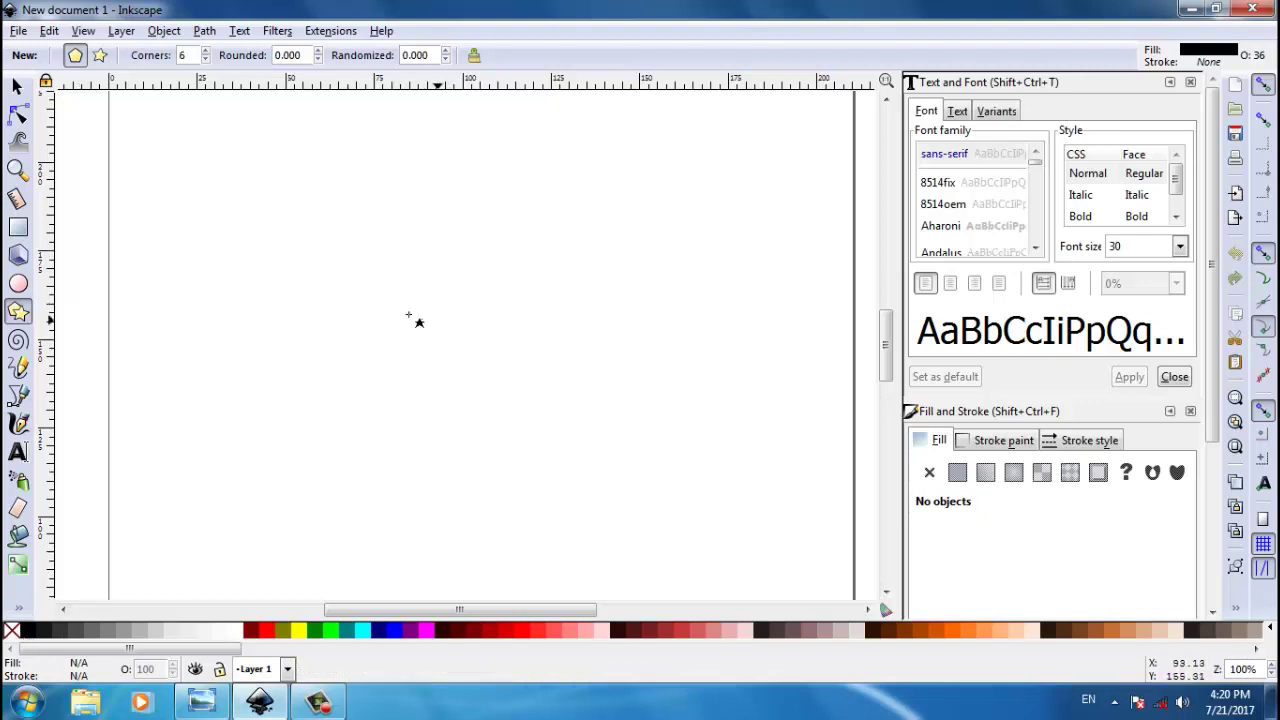
pyautogui.moveTo(354, 265)
pyautogui.mouseDown()
pyautogui.moveTo(405, 318)
pyautogui.moveTo(455, 337)
pyautogui.mouseUp()
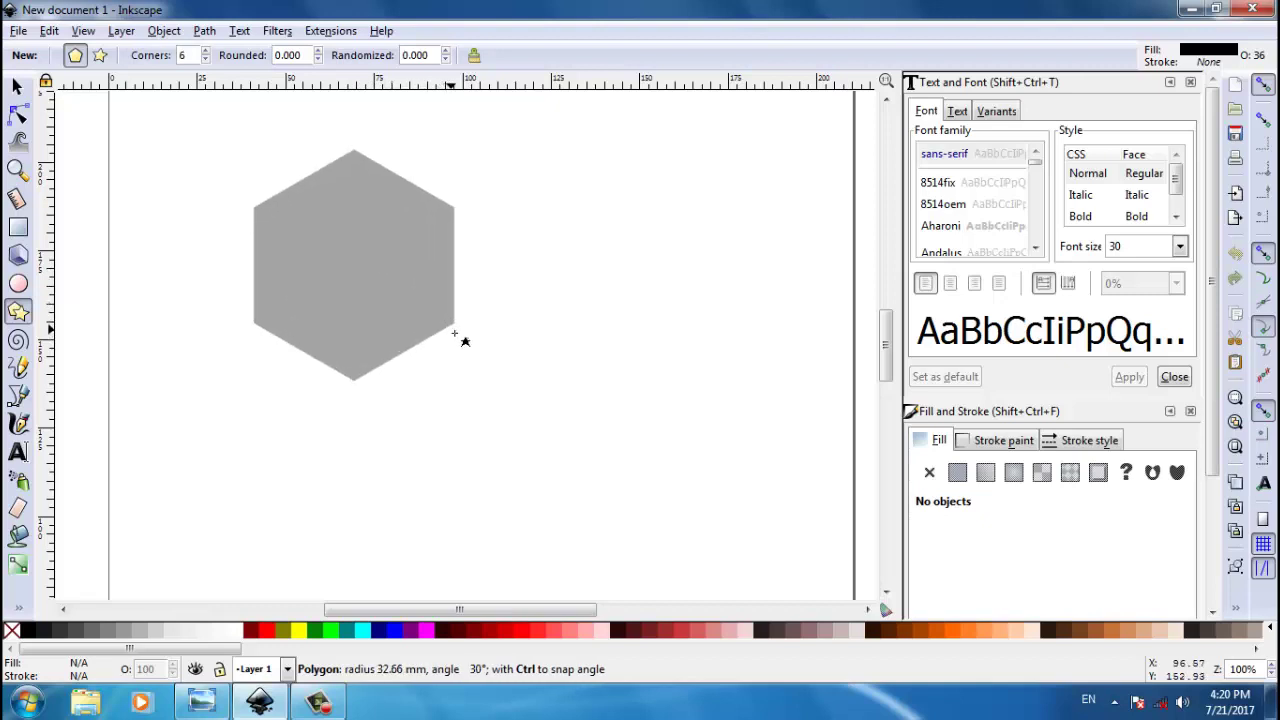
pyautogui.moveTo(229, 215); pyautogui.dragTo(229, 215)
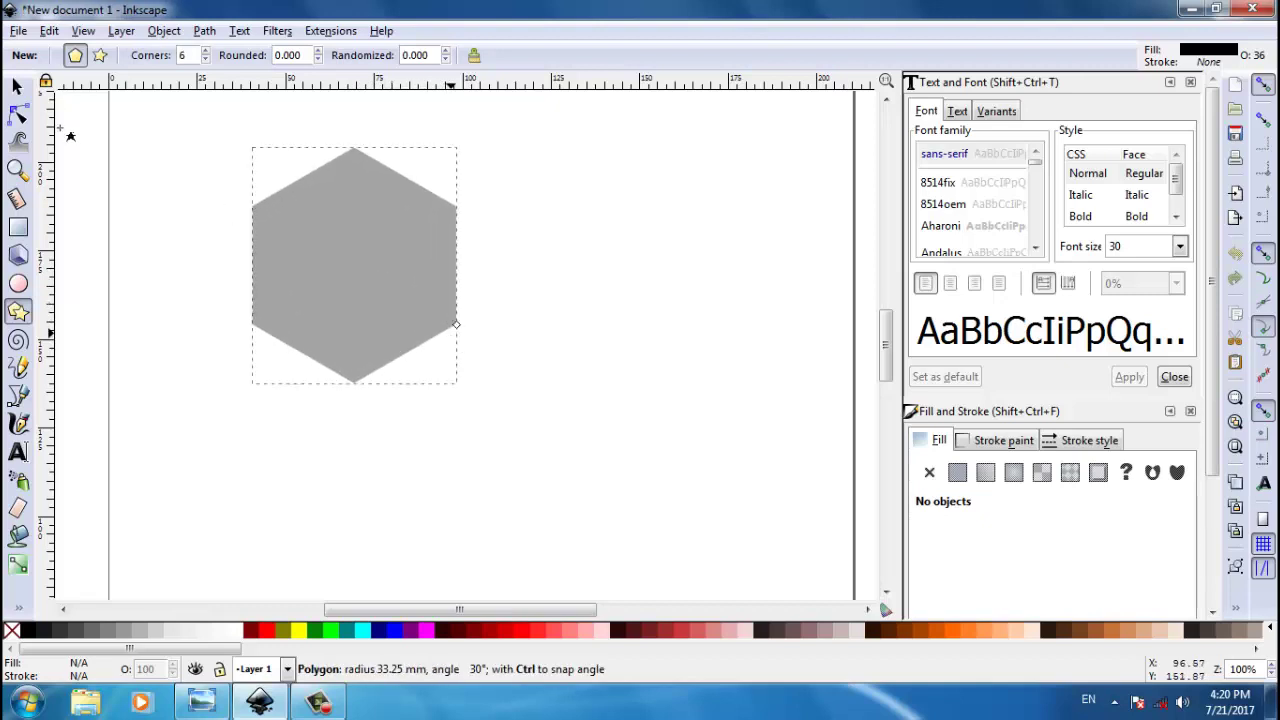
pyautogui.click(17, 86)
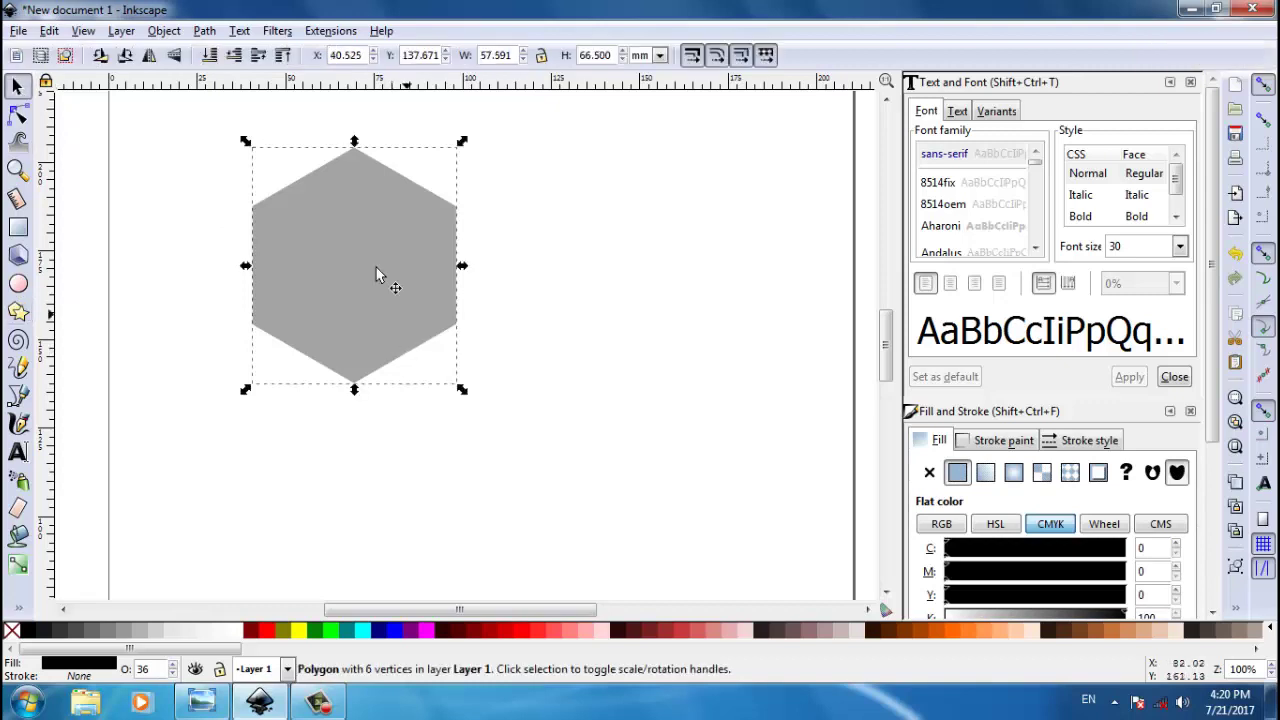
pyautogui.moveTo(370, 266); pyautogui.dragTo(433, 331)
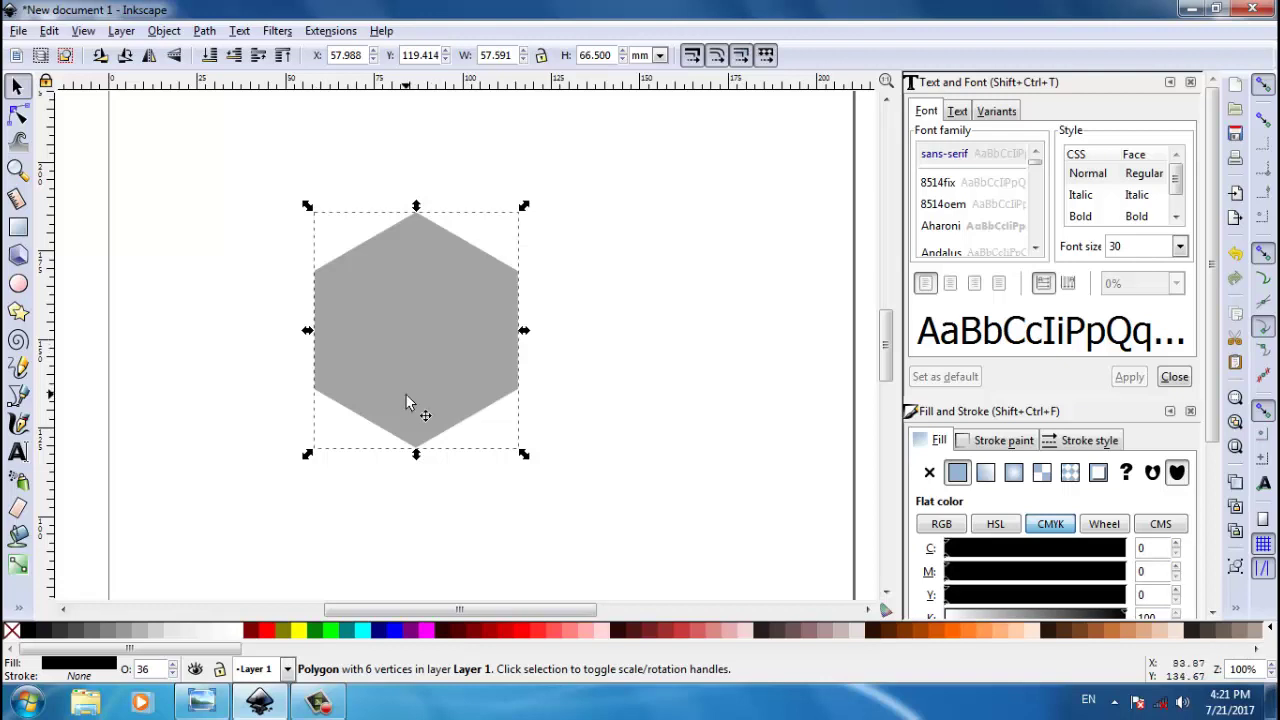
pyautogui.press('+')
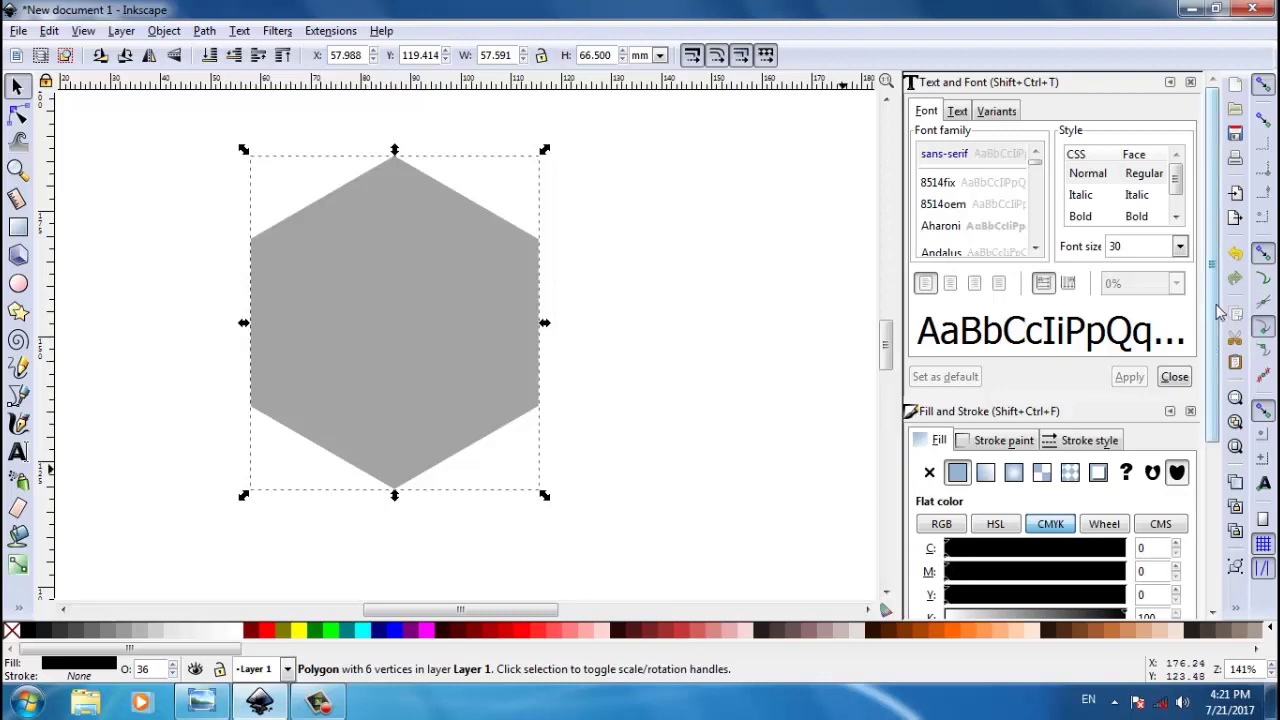
# Step: Give the hexagon a red fill at 54.1% opacity and enable snapping to paths
pyautogui.moveTo(1216, 292); pyautogui.dragTo(1216, 450)
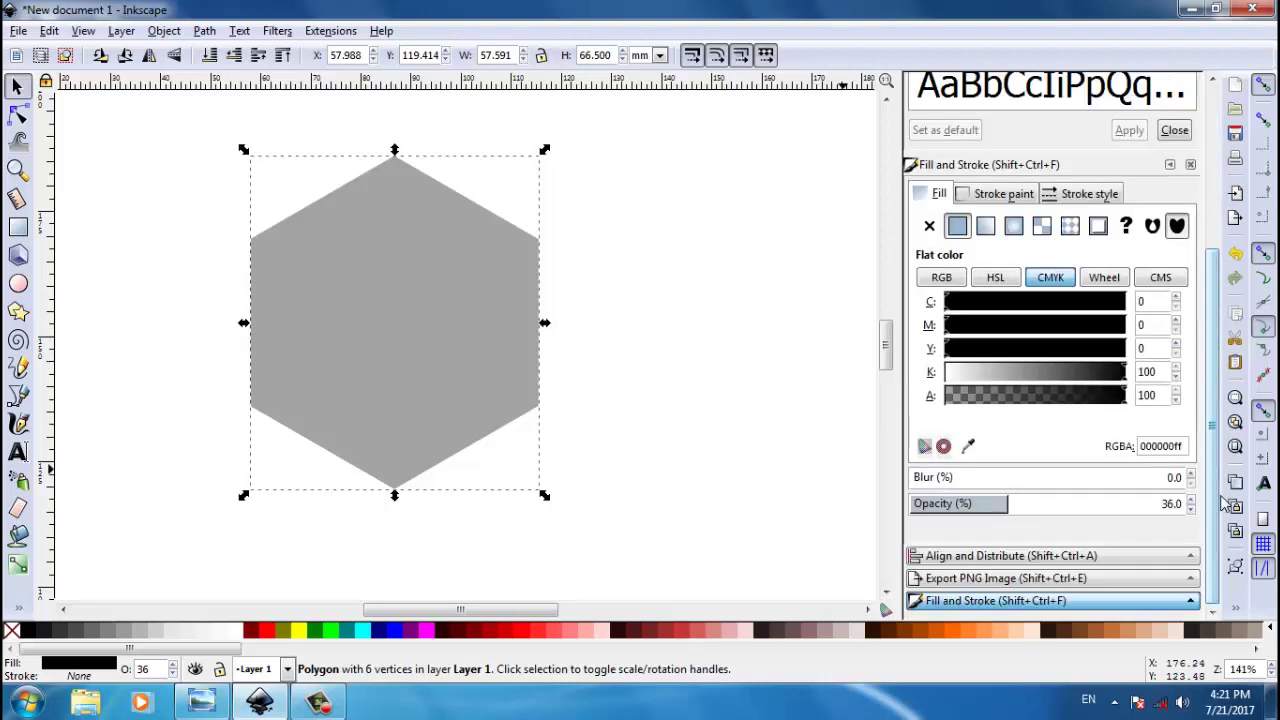
pyautogui.click(1060, 504)
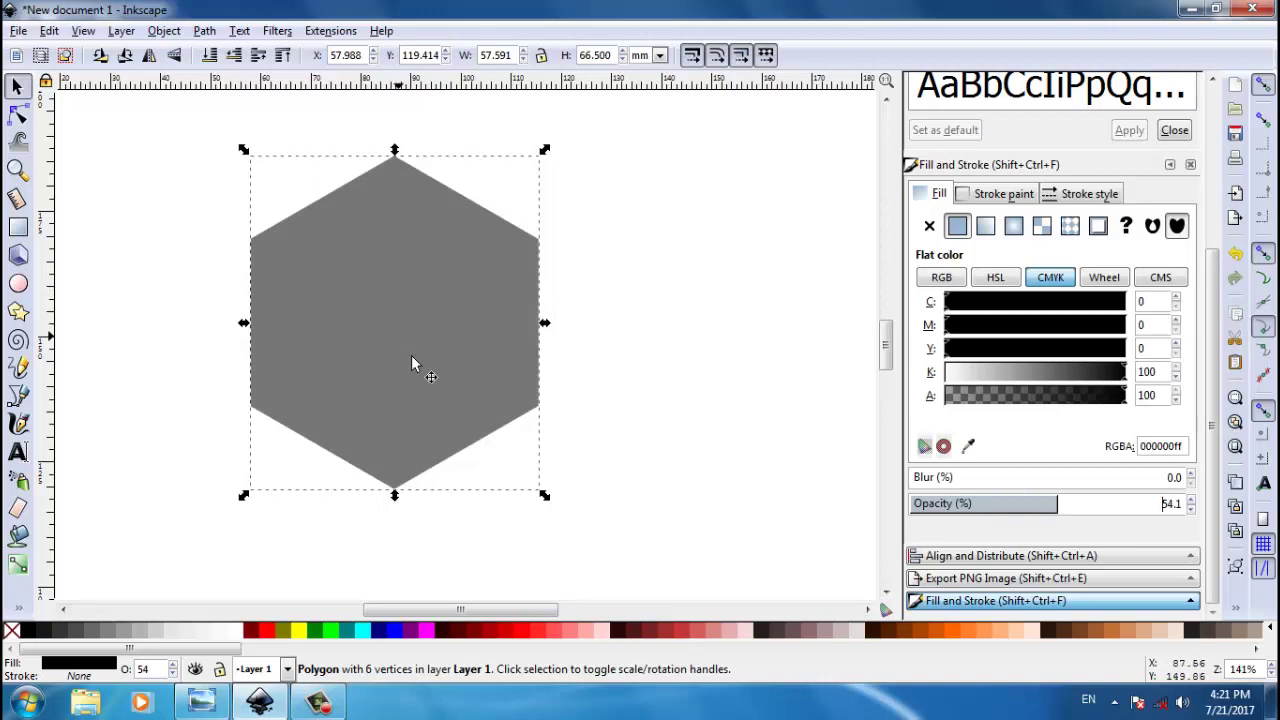
pyautogui.press('Return')
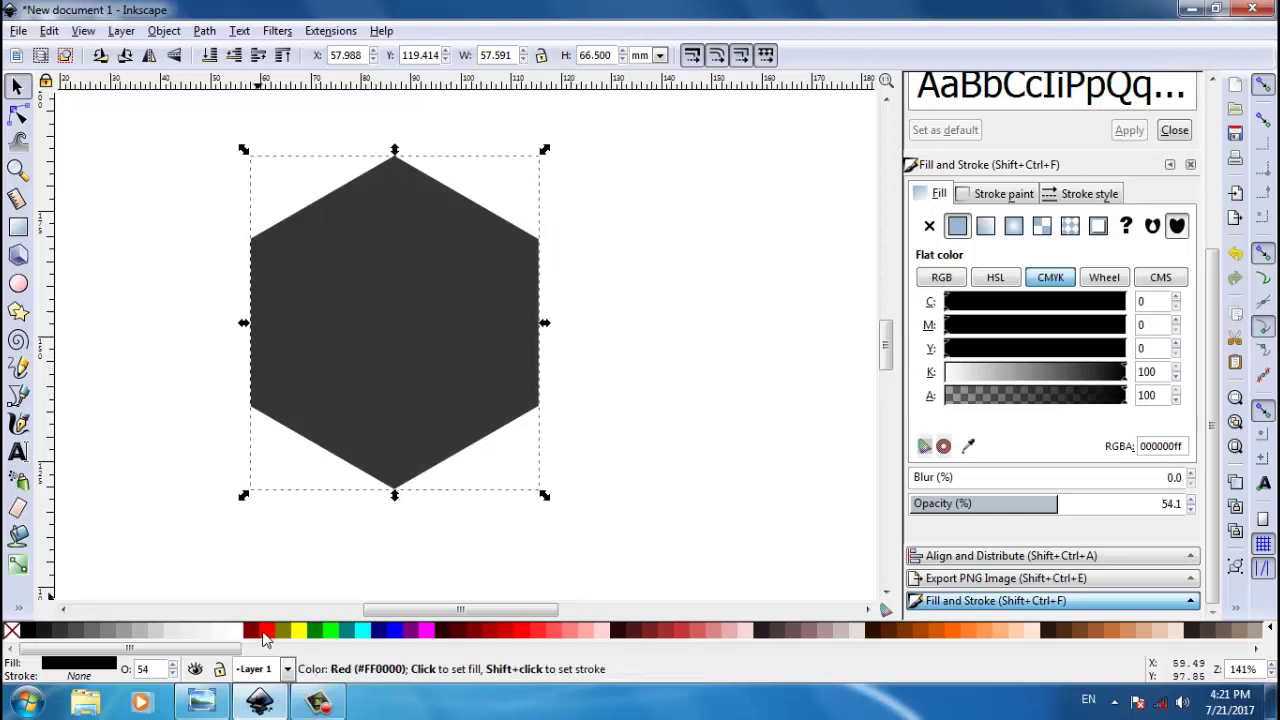
pyautogui.moveTo(309, 490); pyautogui.dragTo(313, 427)
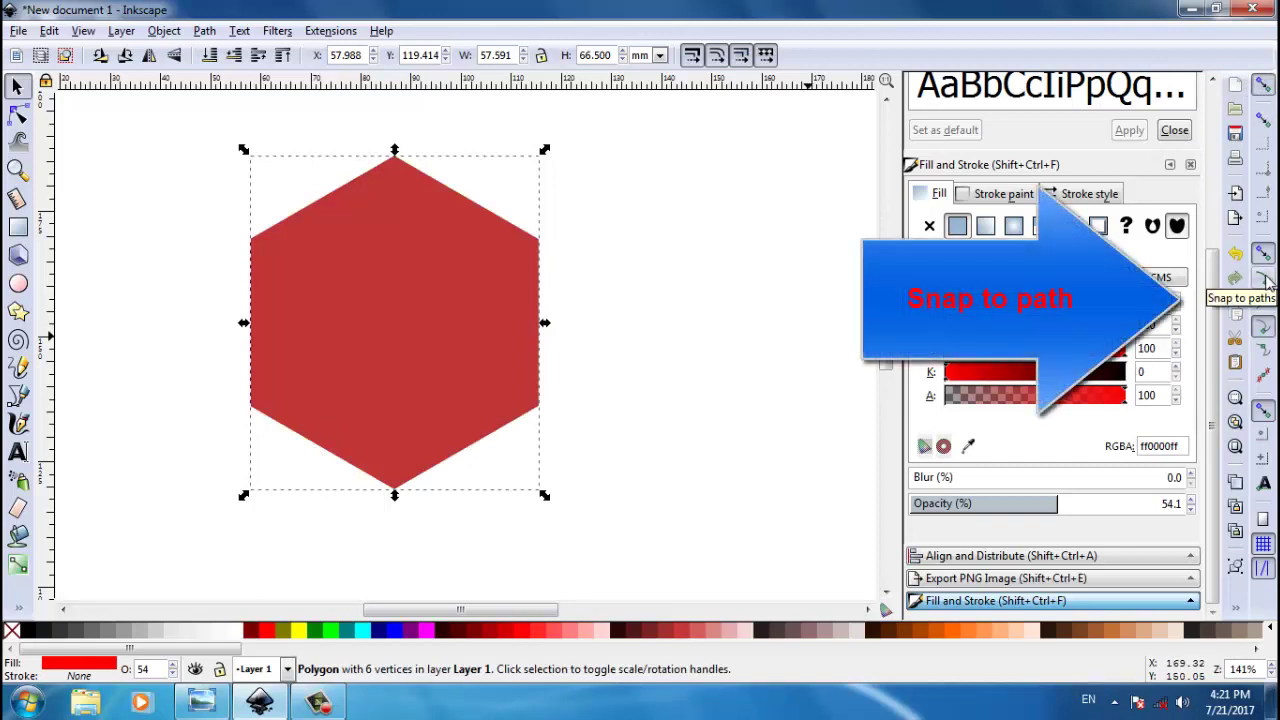
pyautogui.click(1263, 279)
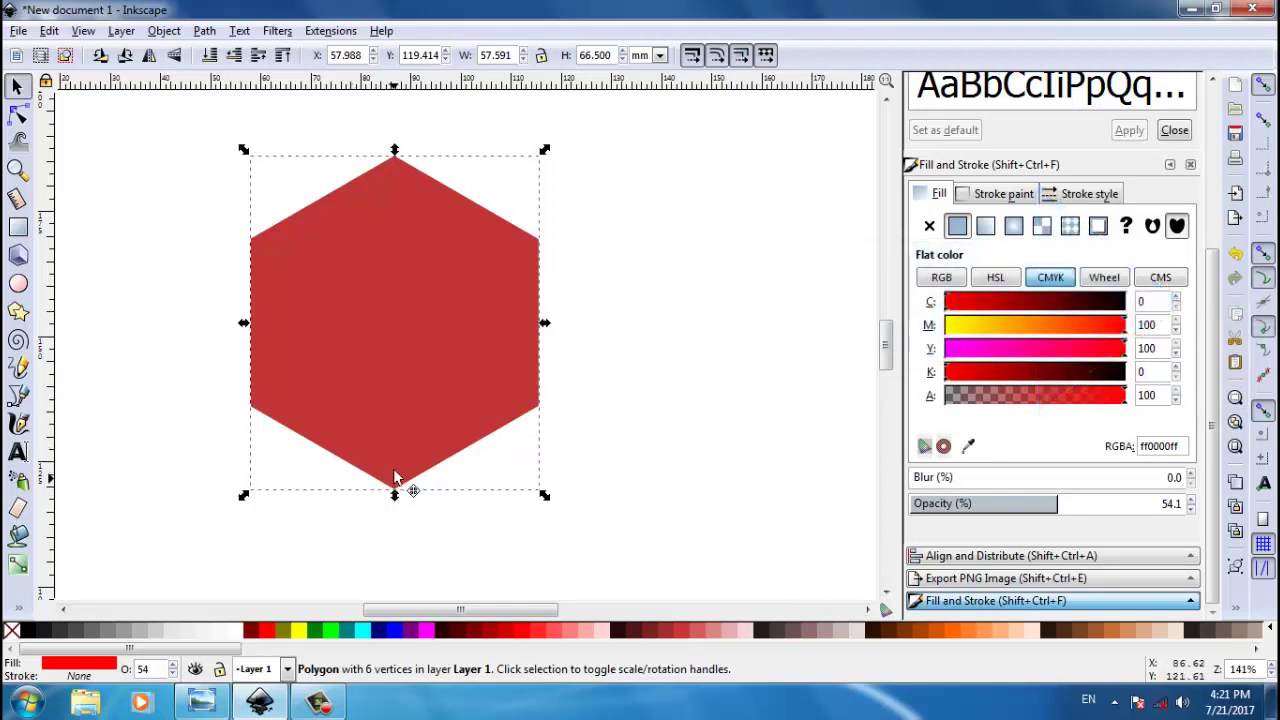
# Step: Place a red hexagon above the first, duplicate it as lime, and snap it down-right
pyautogui.moveTo(395, 477); pyautogui.dragTo(394, 316)
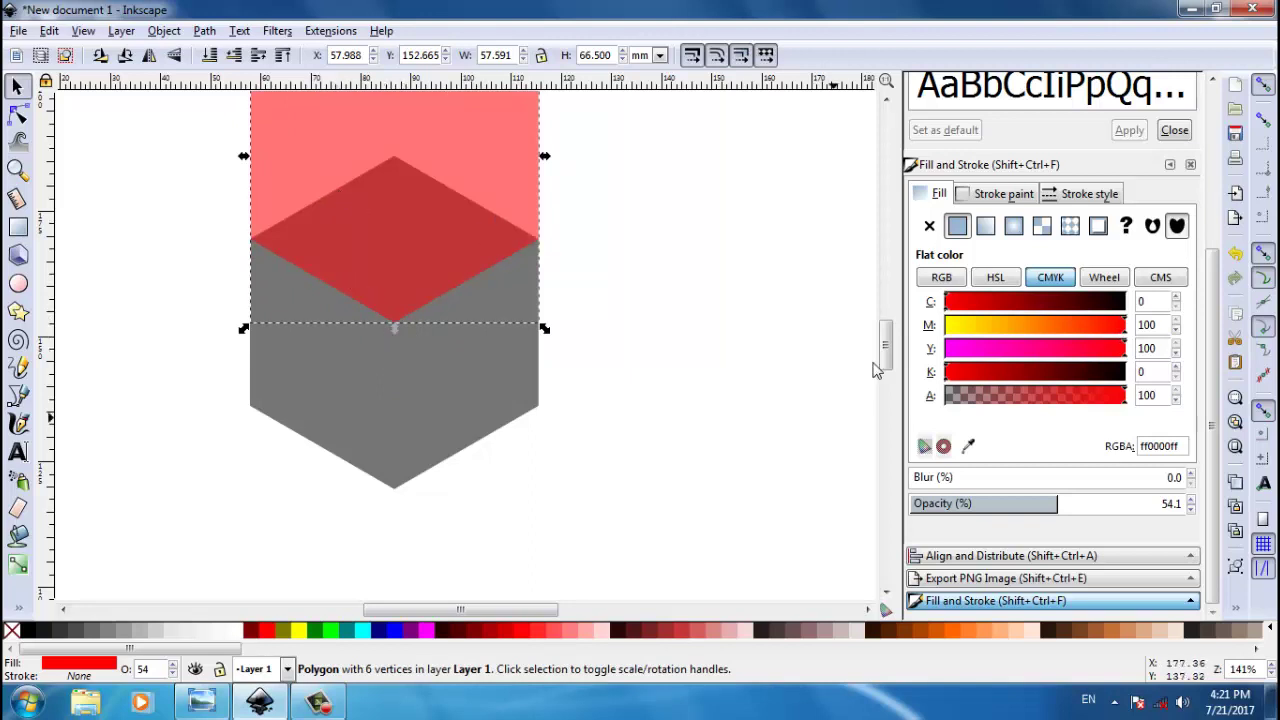
pyautogui.moveTo(884, 363); pyautogui.dragTo(885, 353)
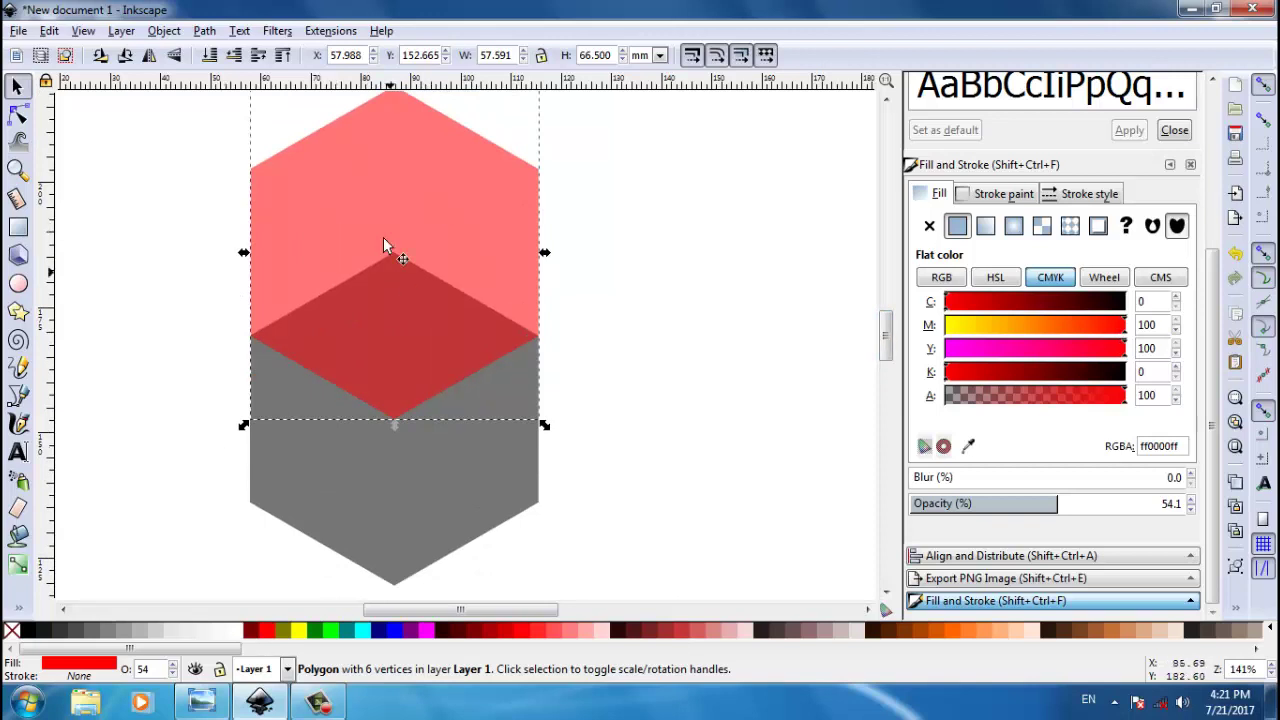
pyautogui.press('ctrl')
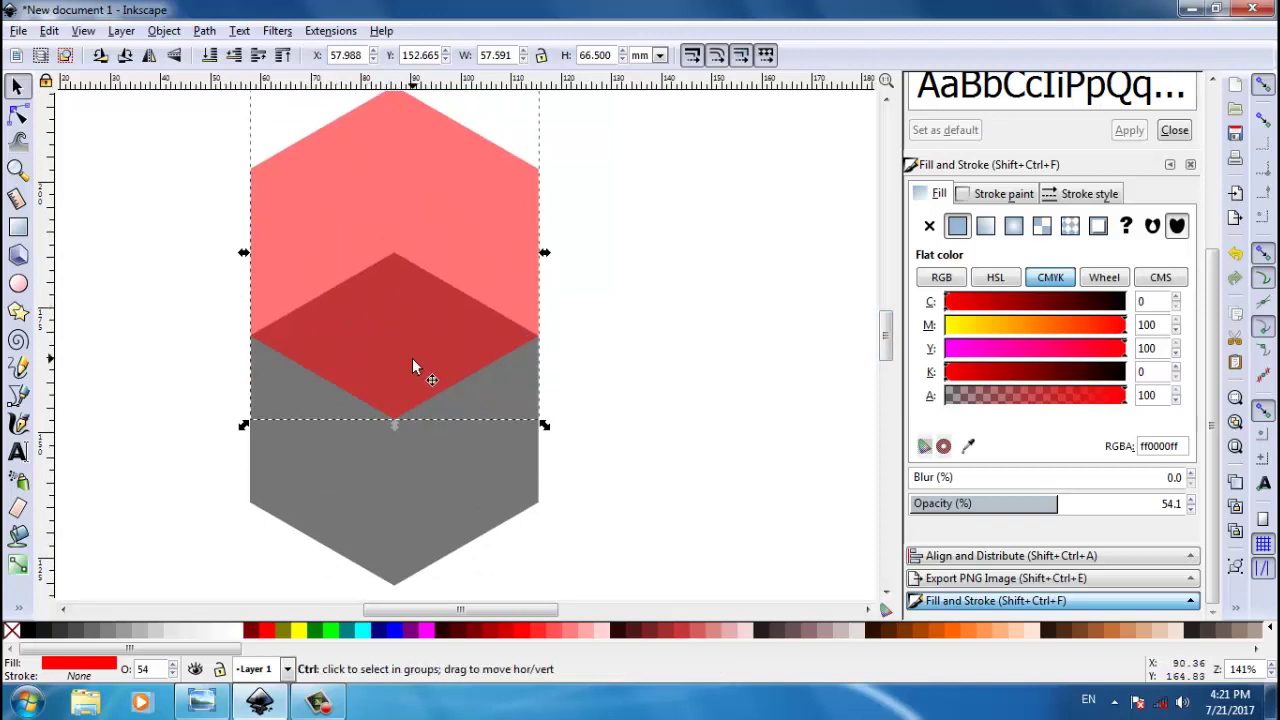
pyautogui.hotkey('ctrl', 'd')
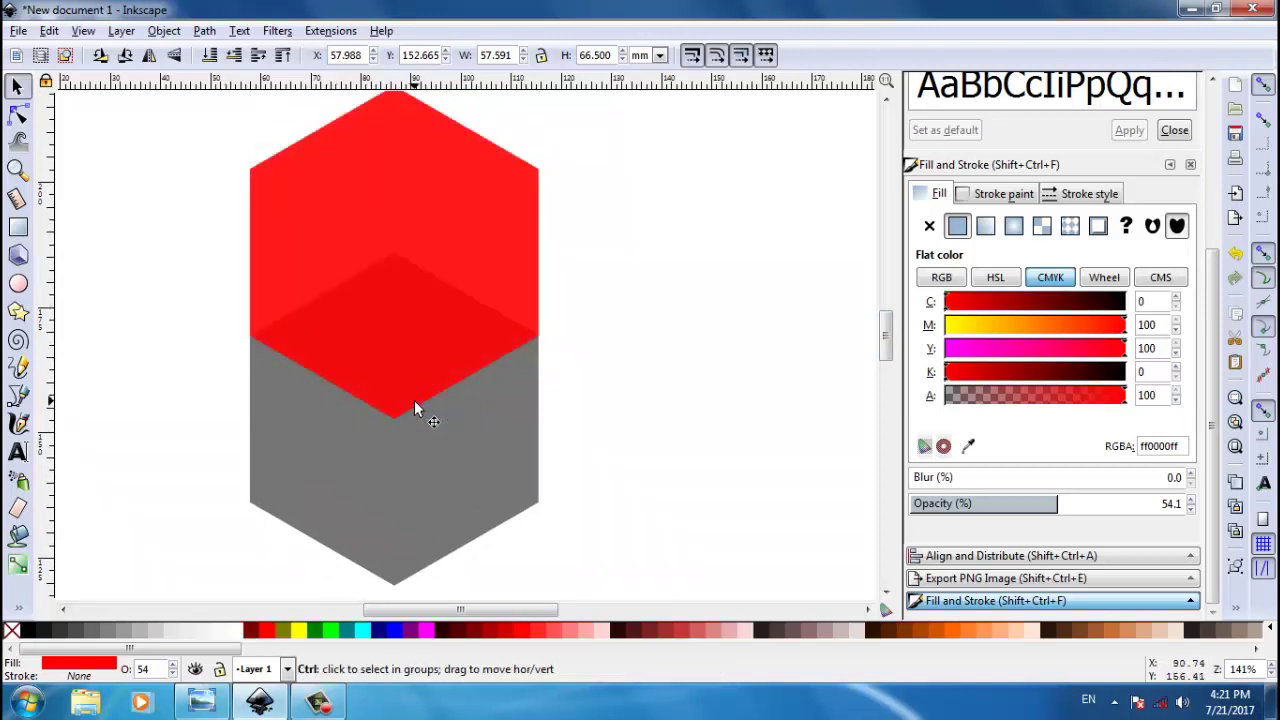
pyautogui.click(337, 632)
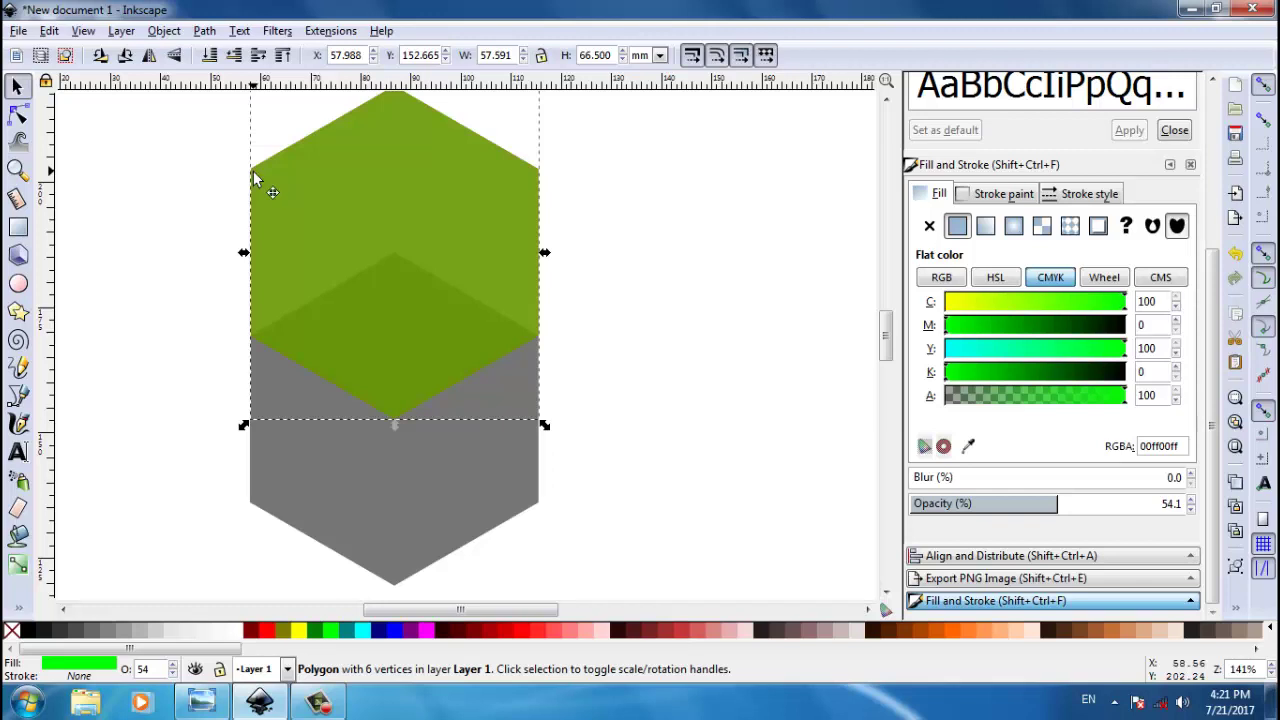
pyautogui.moveTo(254, 172)
pyautogui.mouseDown()
pyautogui.moveTo(362, 328)
pyautogui.moveTo(405, 430)
pyautogui.mouseUp()
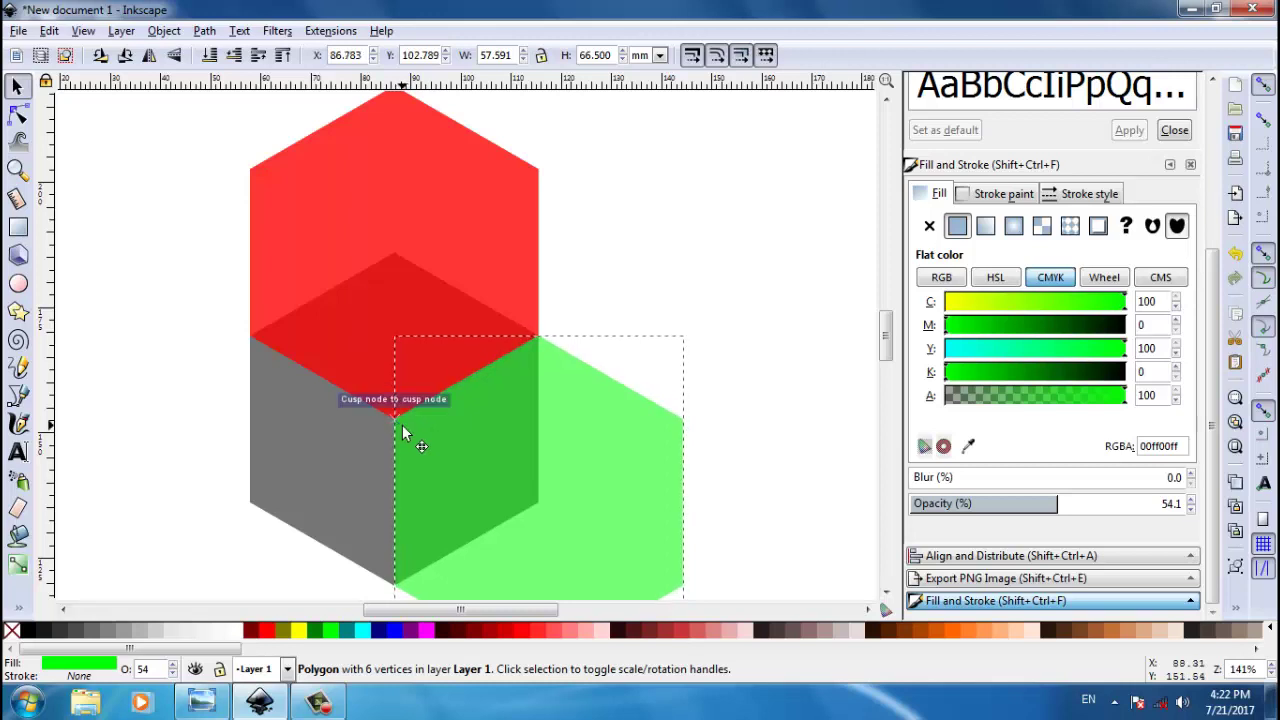
pyautogui.moveTo(405, 432); pyautogui.dragTo(396, 425)
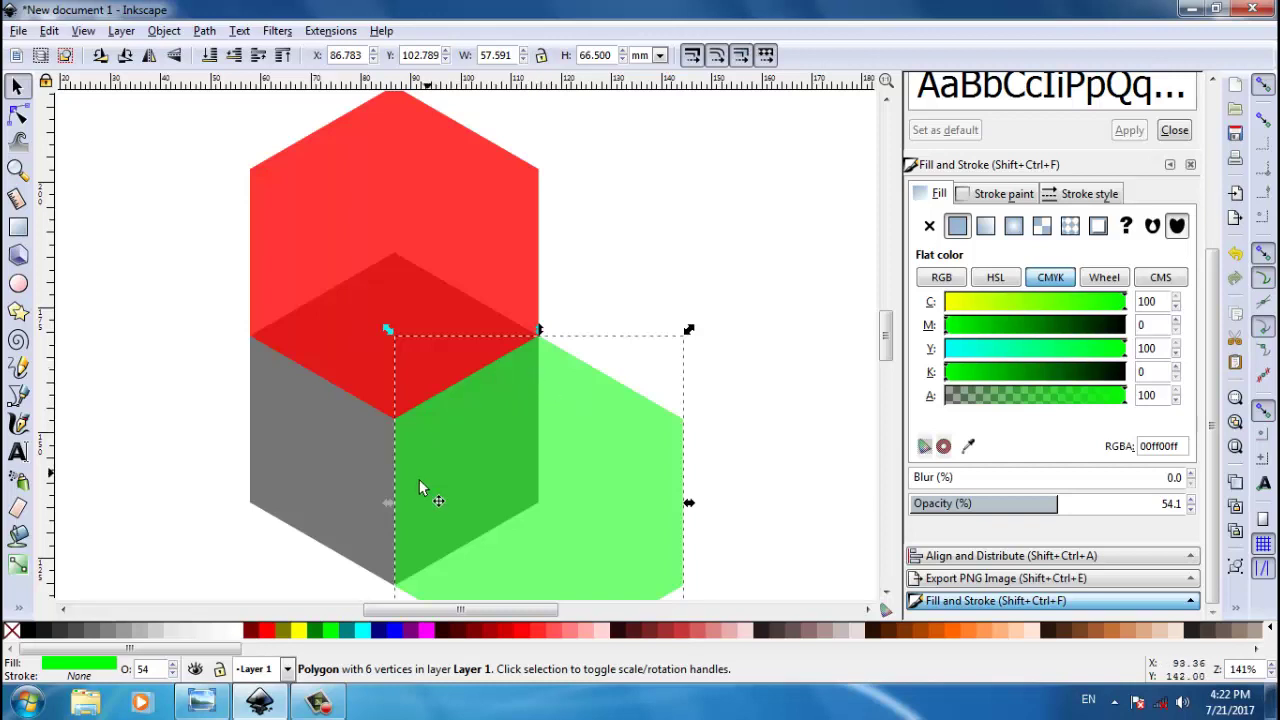
# Step: Raise the grey hexagon to the top of the stack
pyautogui.click(280, 447)
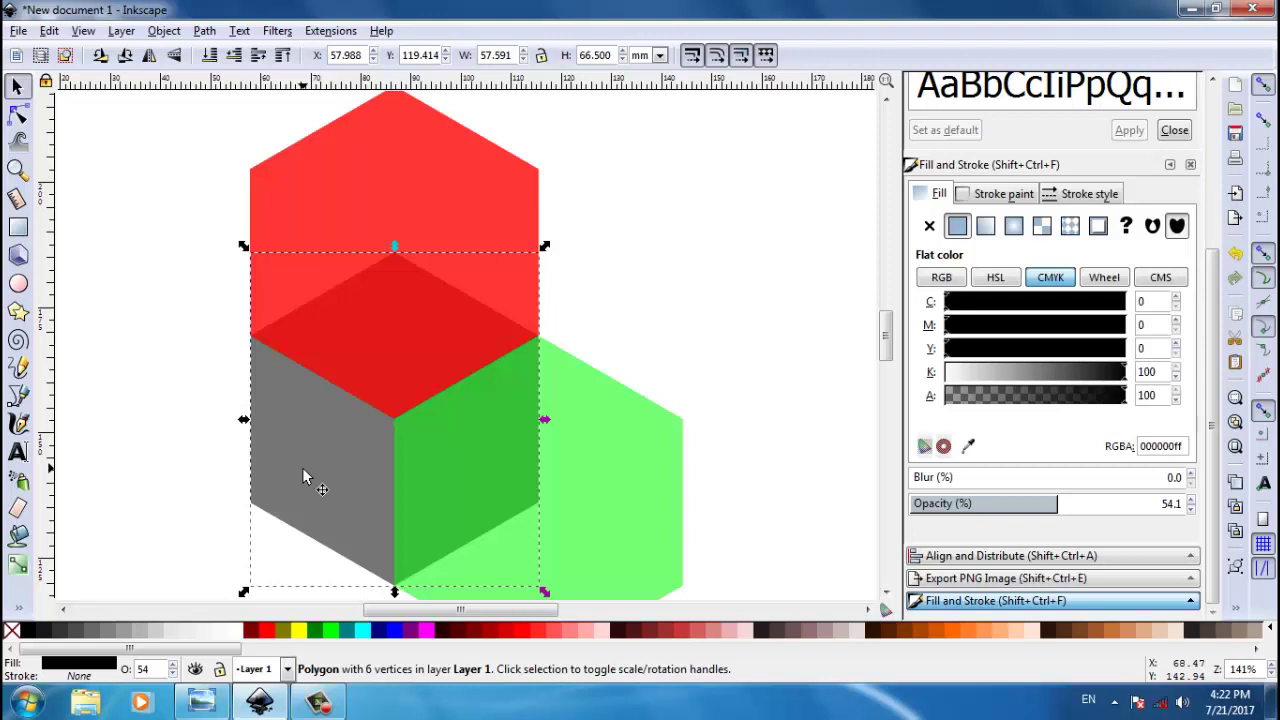
pyautogui.press('ctrl')
pyautogui.press('Home')
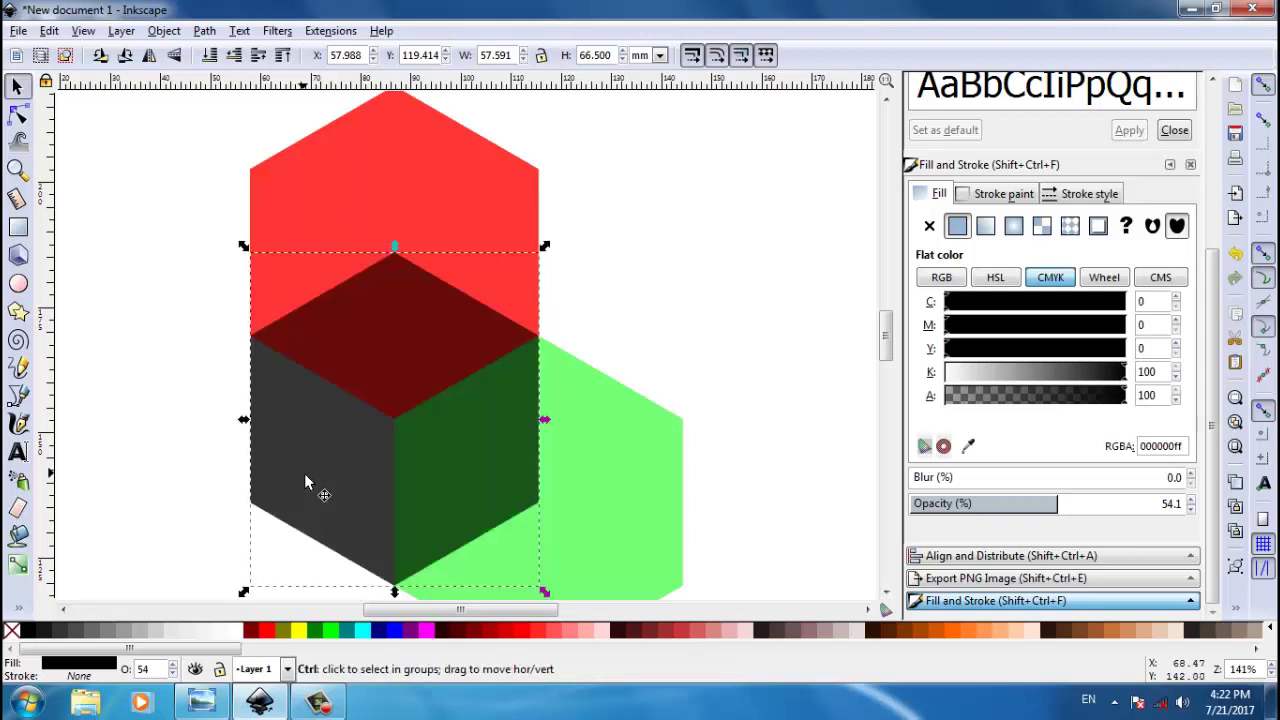
pyautogui.press('shift')
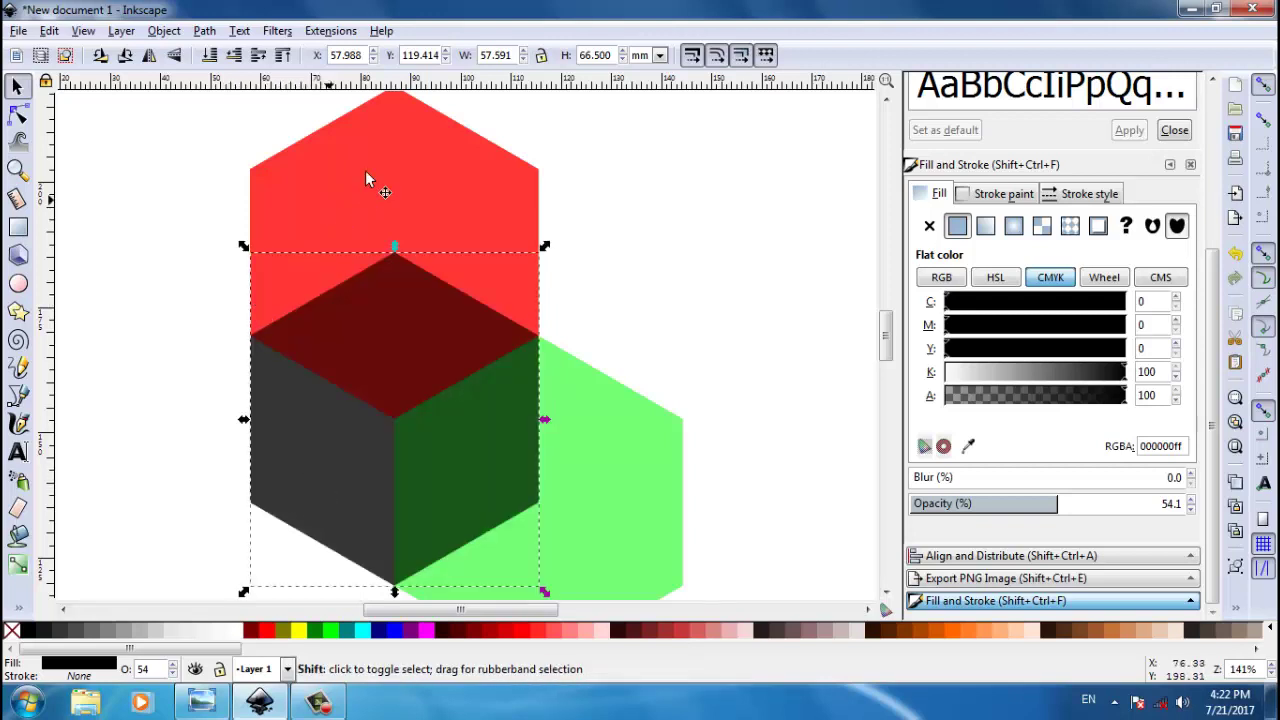
# Step: Intersect two hexagons into a red rhombus top face and delete the spare light-red hexagon
pyautogui.keyDown('shift'); pyautogui.click(367, 178); pyautogui.keyUp('shift')
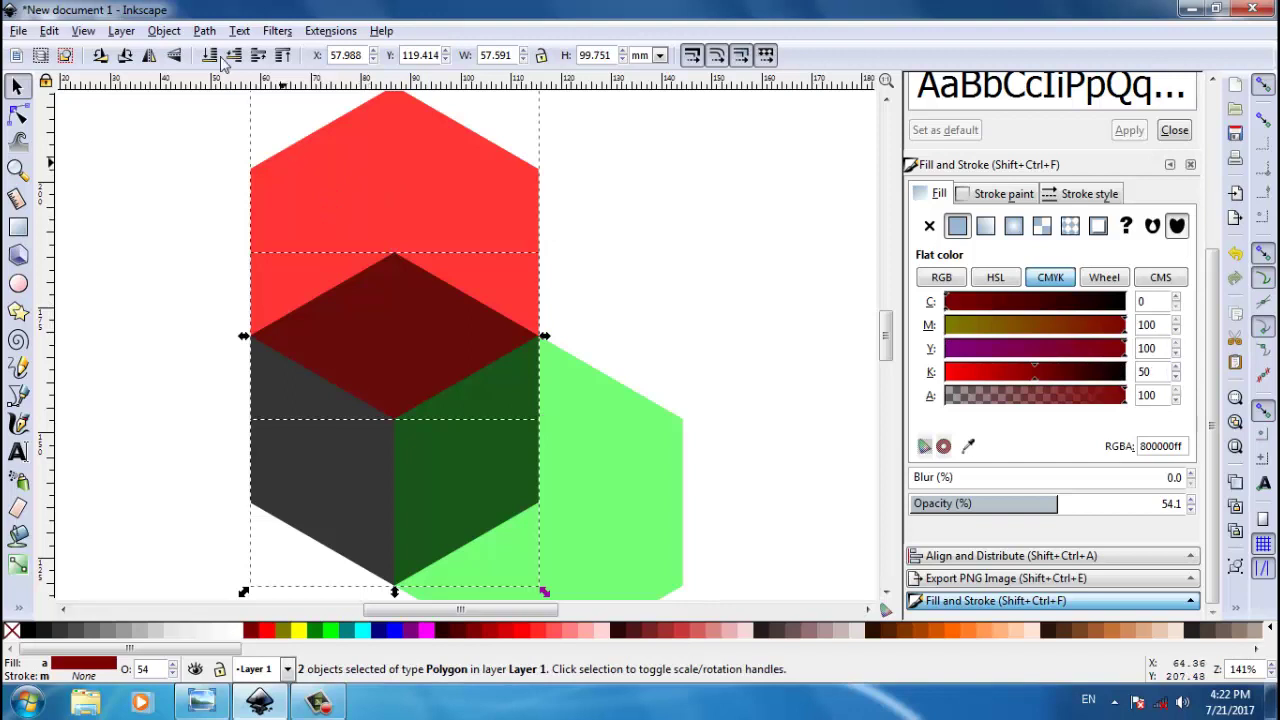
pyautogui.click(205, 31)
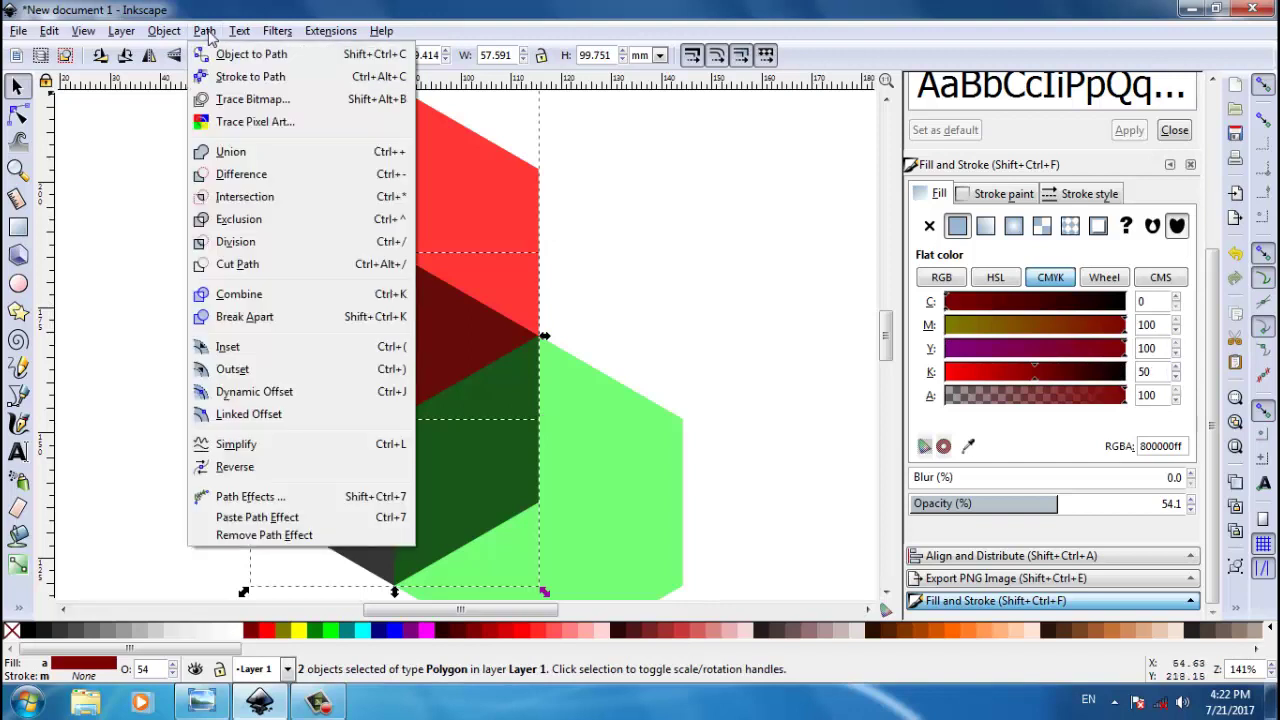
pyautogui.click(244, 197)
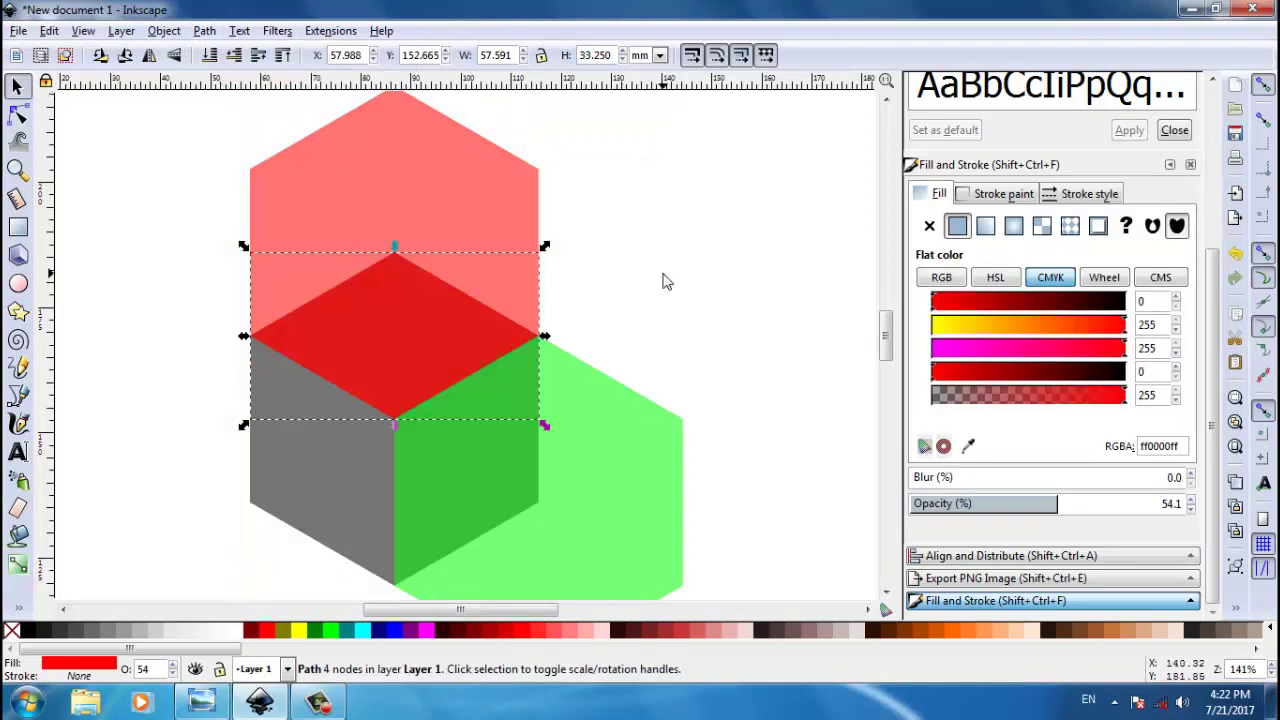
pyautogui.press('Escape')
pyautogui.moveTo(403, 240); pyautogui.dragTo(603, 250)
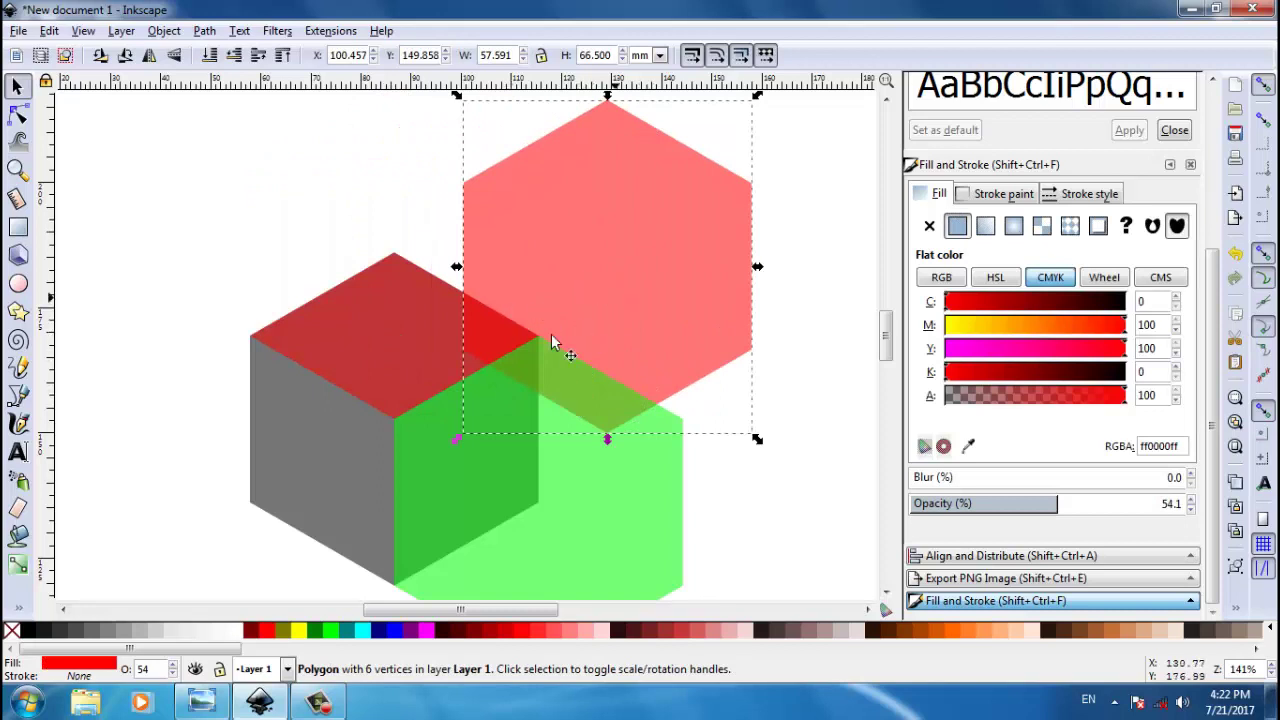
pyautogui.press('Delete')
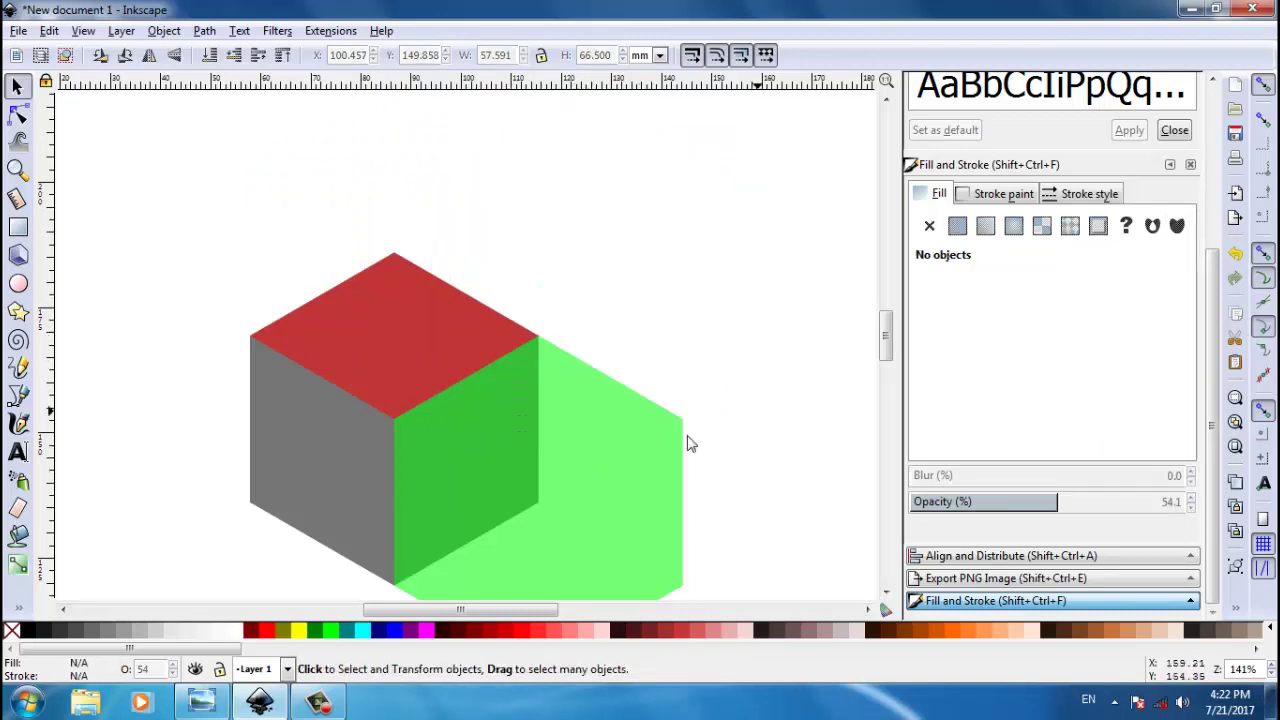
# Step: Select the cube's black hexagon together with the overlapping green hexagon
pyautogui.click(275, 525)
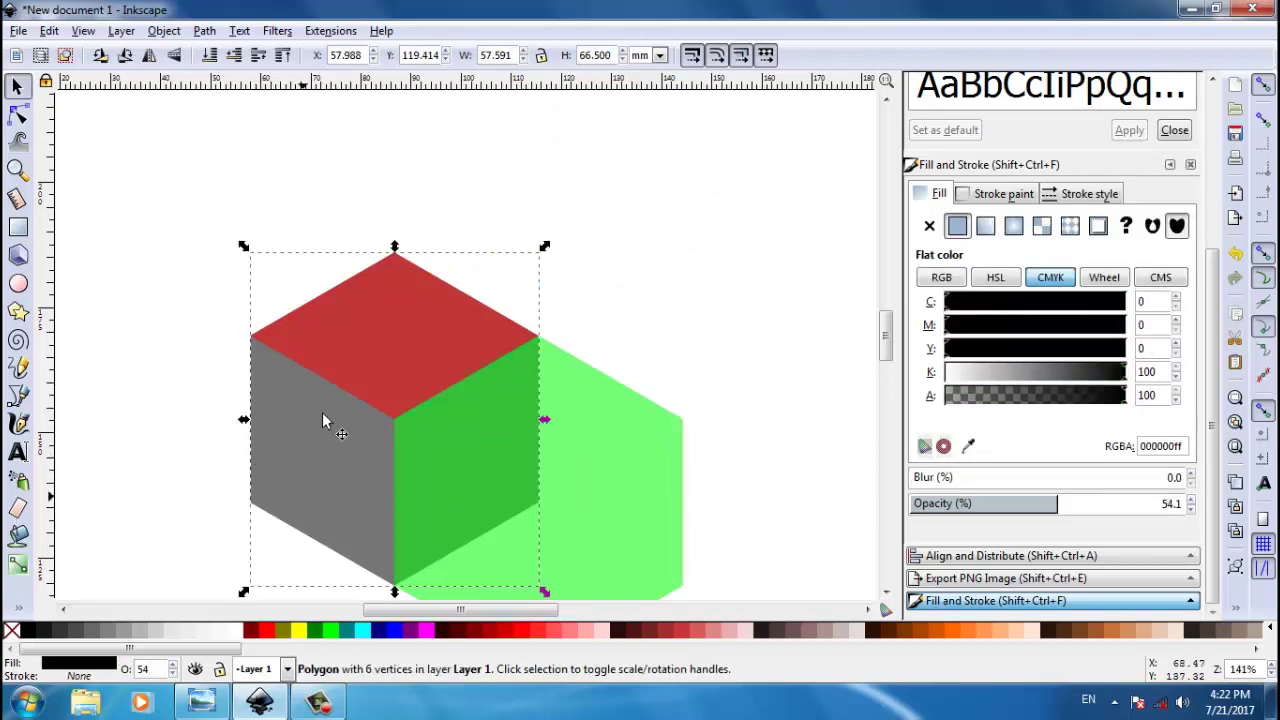
pyautogui.press('ctrl')
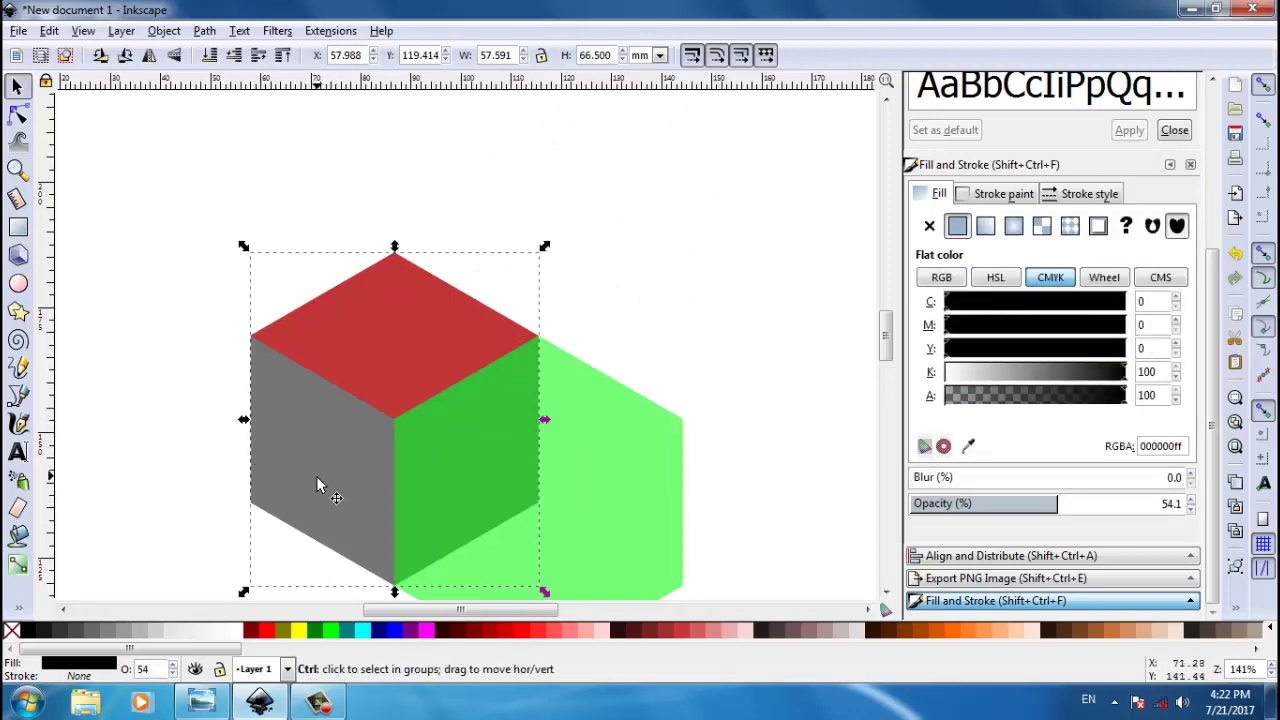
pyautogui.press('shift')
pyautogui.keyDown('shift'); pyautogui.click(611, 486); pyautogui.keyUp('shift')
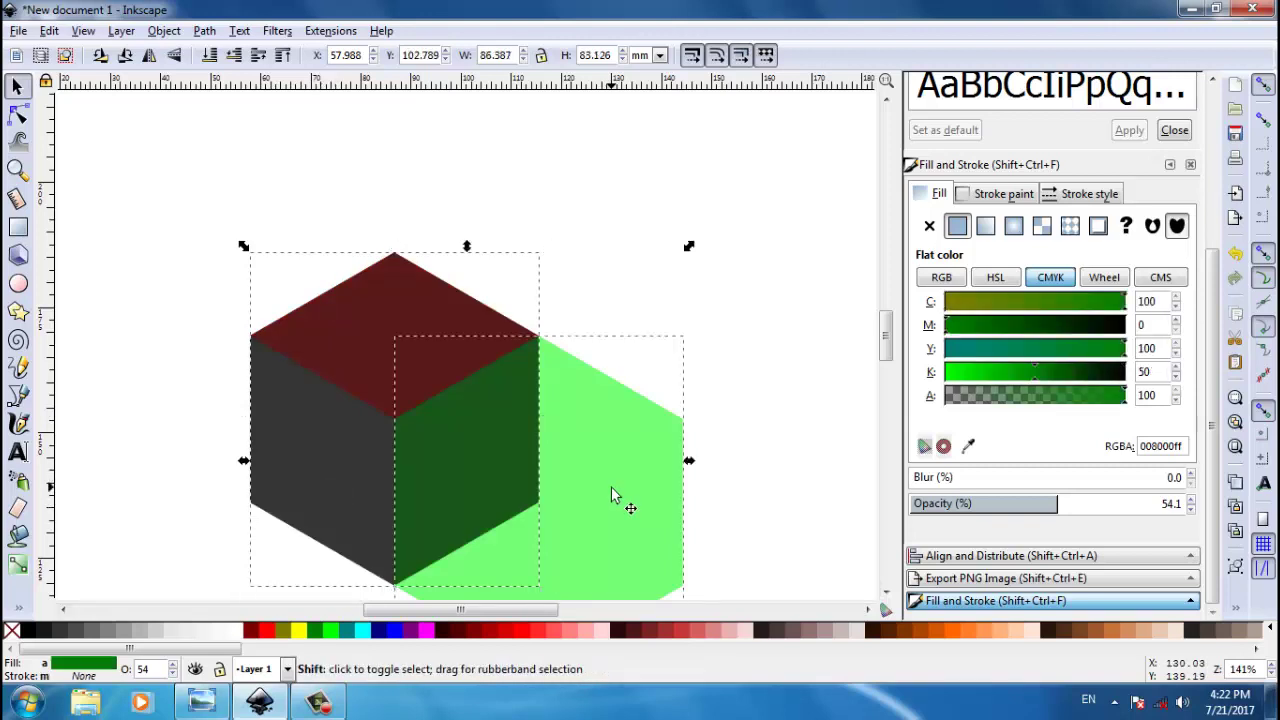
pyautogui.moveTo(884, 338); pyautogui.dragTo(885, 350)
pyautogui.scroll(-1, 885, 350)
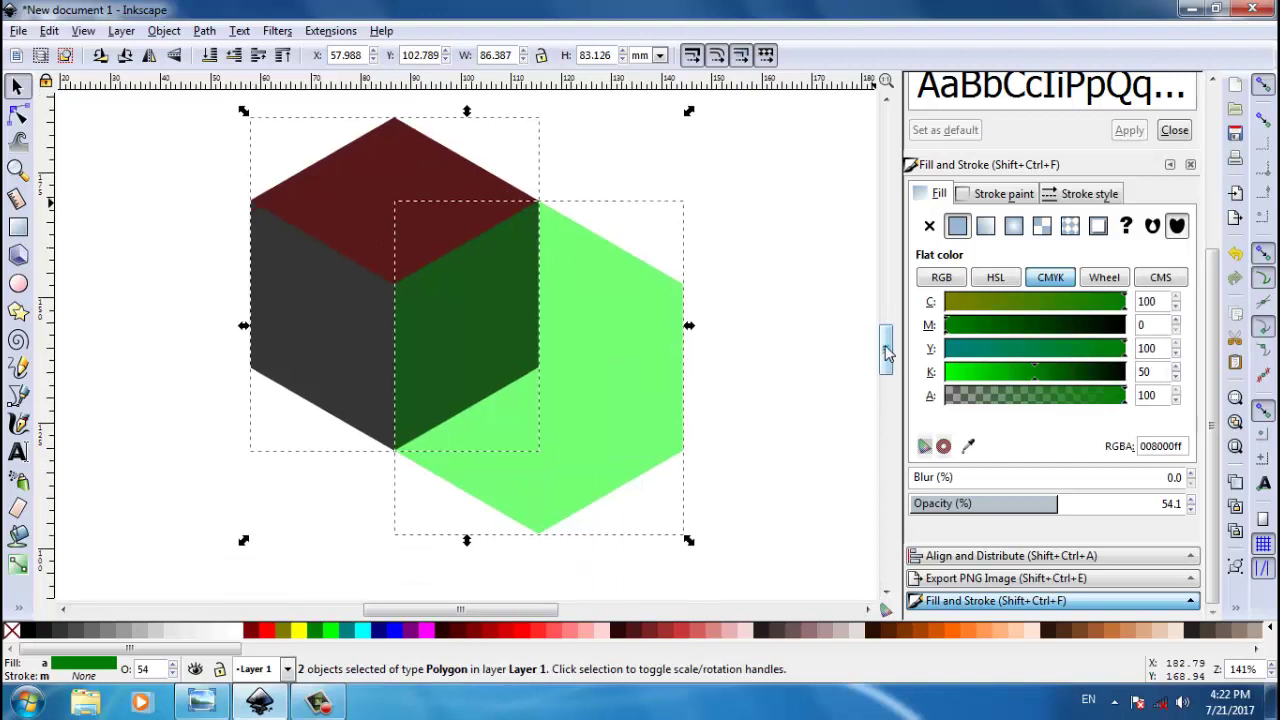
# Step: Intersect the shapes into a green right face, then subtract a copy from the hexagon
pyautogui.click(204, 31)
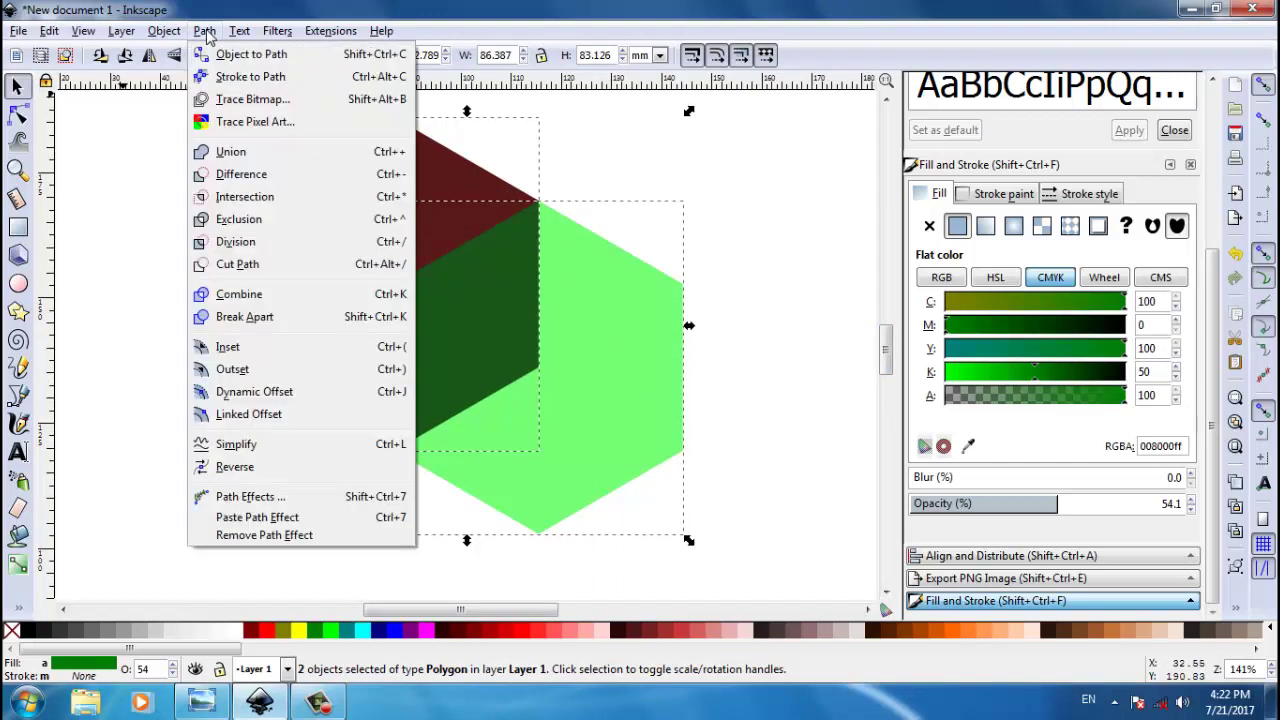
pyautogui.click(231, 198)
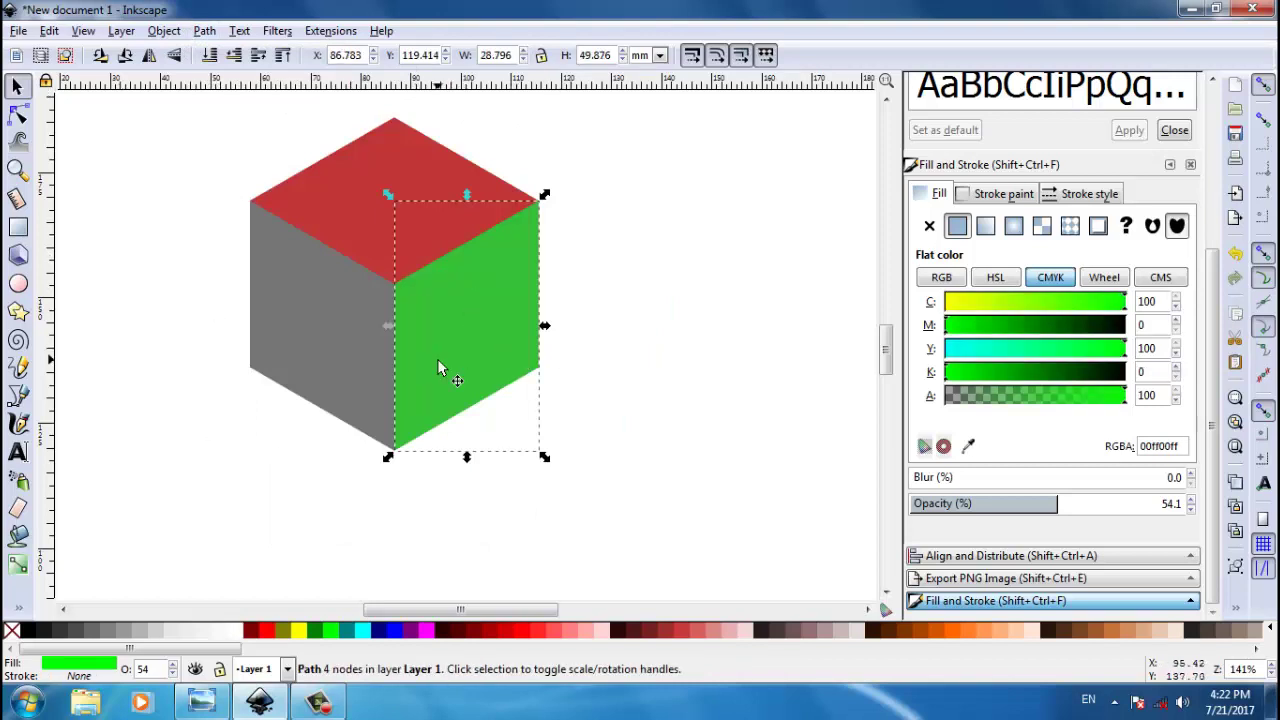
pyautogui.hotkey('ctrl', 'd')
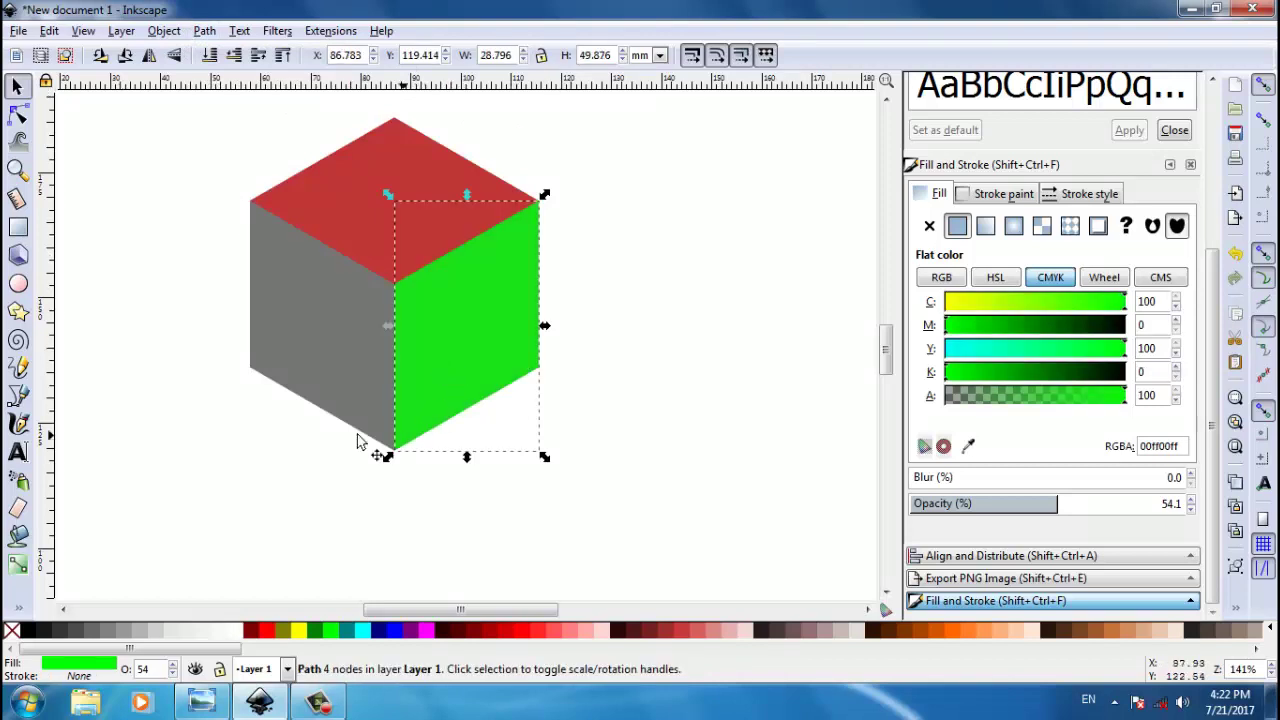
pyautogui.keyDown('shift'); pyautogui.click(295, 326); pyautogui.keyUp('shift')
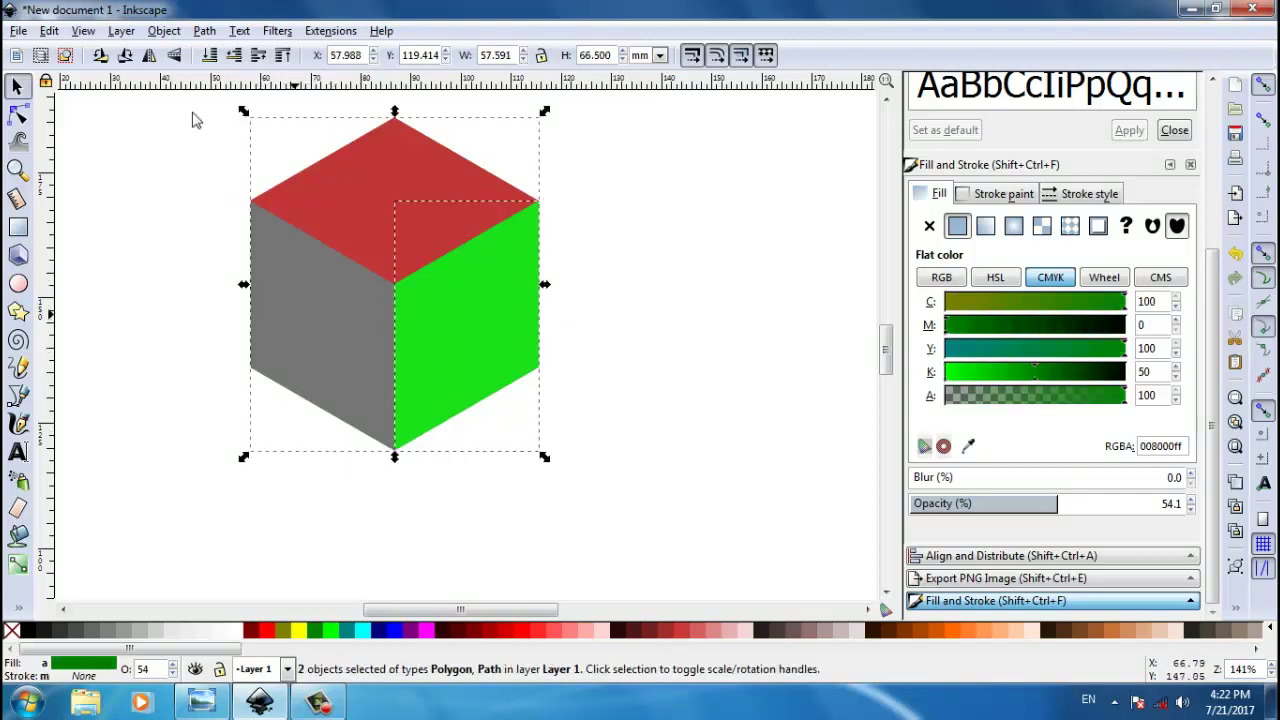
pyautogui.click(208, 31)
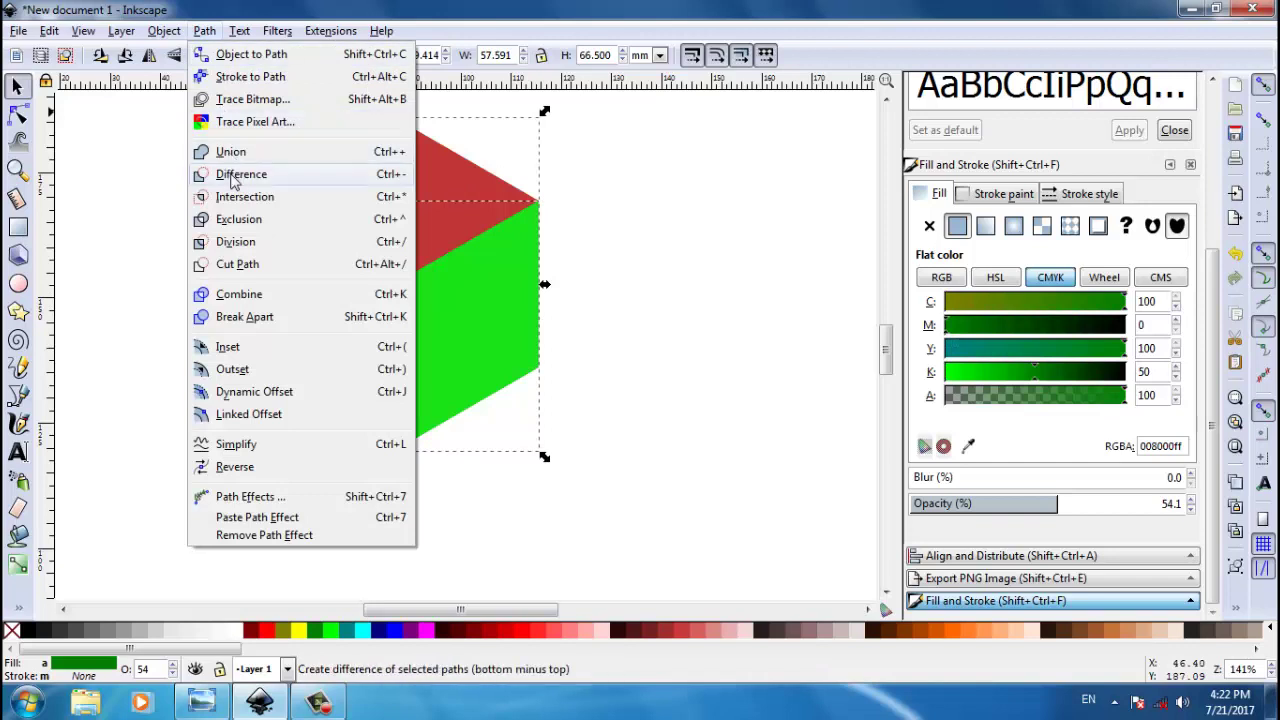
pyautogui.click(233, 177)
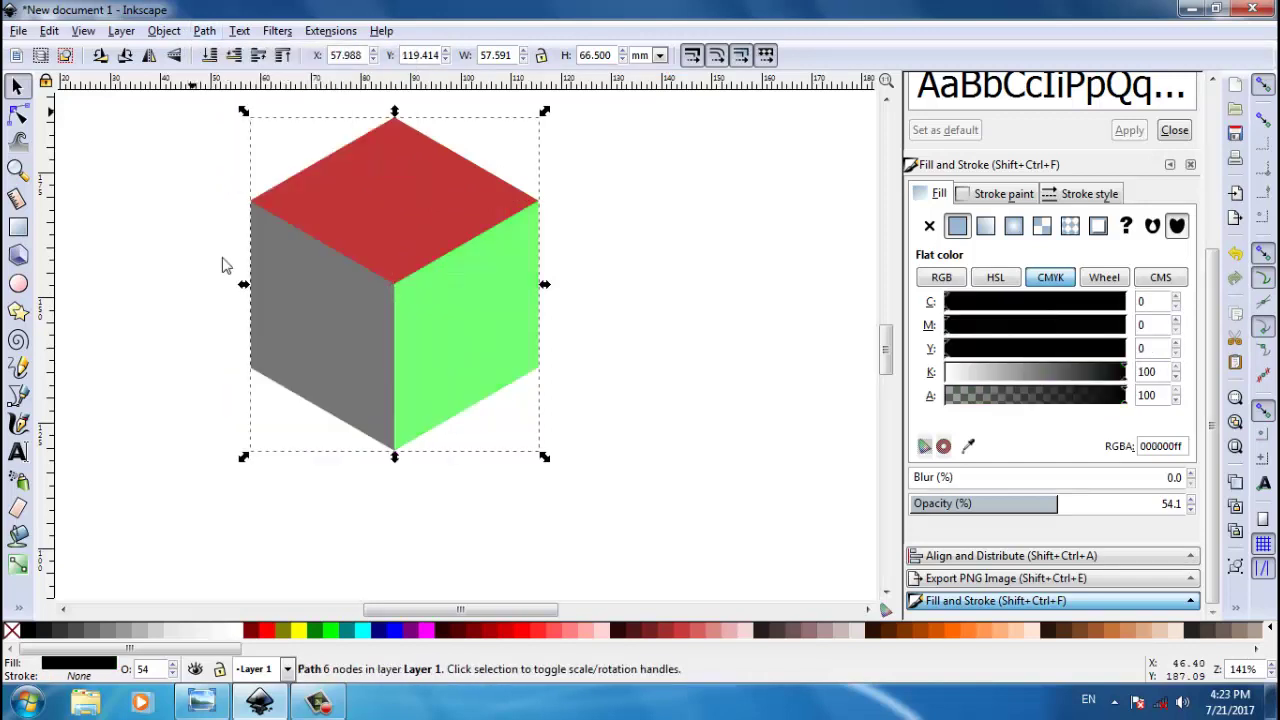
# Step: Cut the red top face out of the remaining shape, leaving a separate grey left side
pyautogui.click(358, 182)
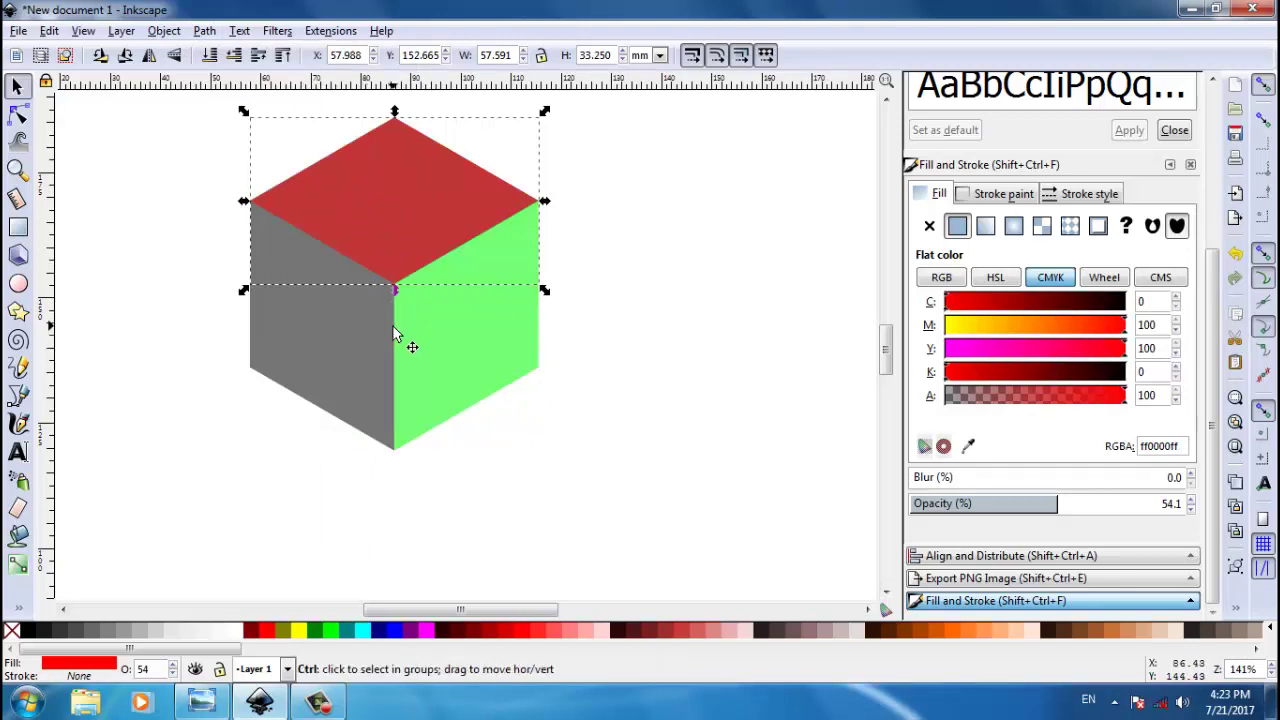
pyautogui.hotkey('ctrl', 'x')
pyautogui.hotkey('ctrl', 'alt', 'v')
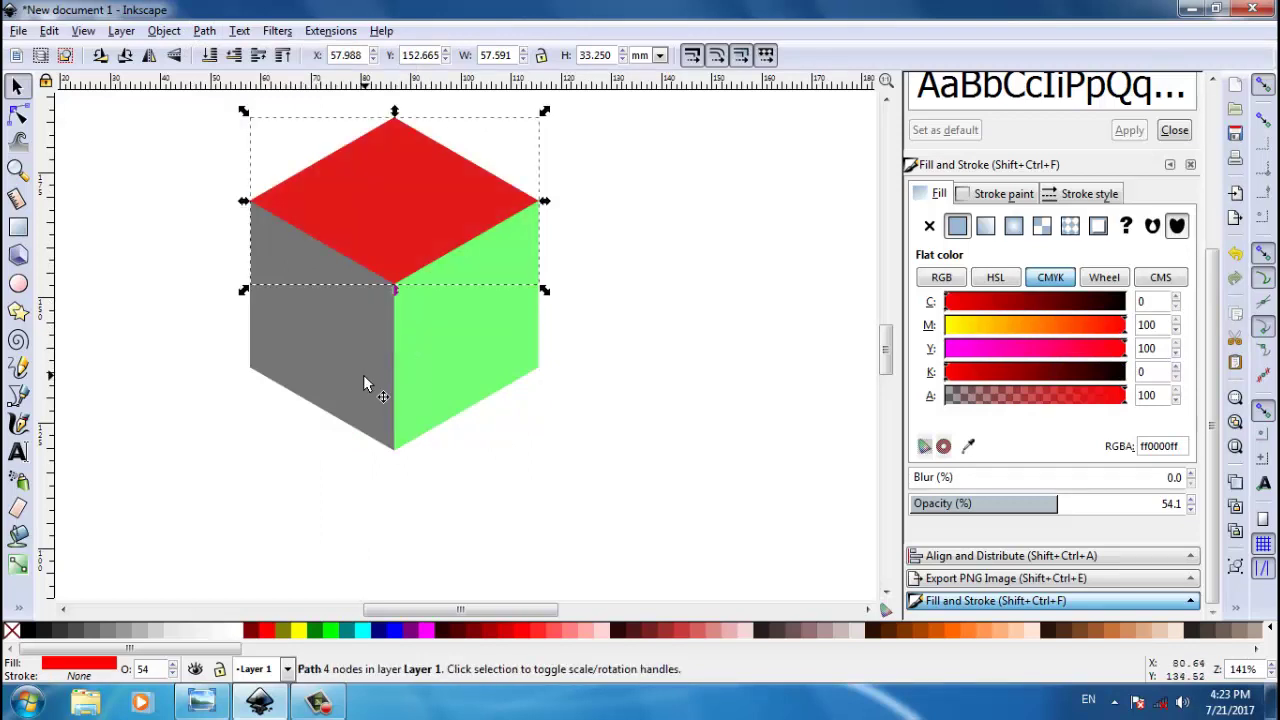
pyautogui.press('shift')
pyautogui.keyDown('shift'); pyautogui.click(301, 343); pyautogui.keyUp('shift')
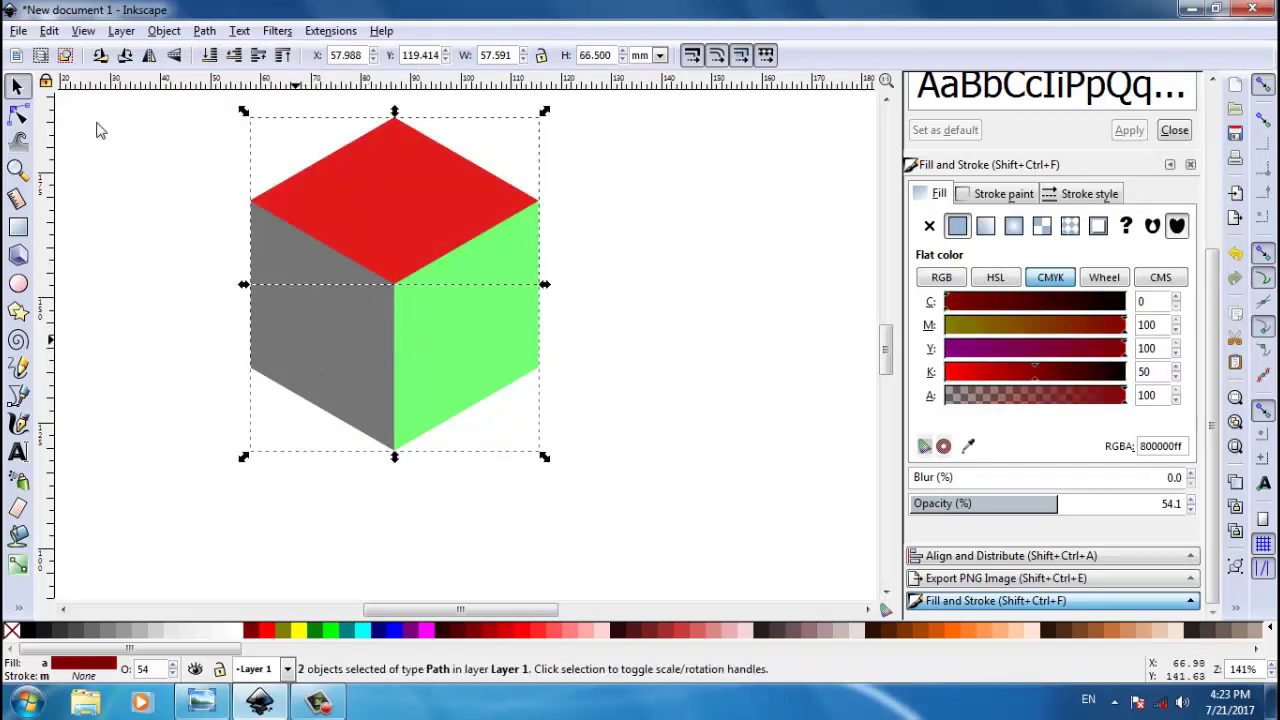
pyautogui.click(204, 31)
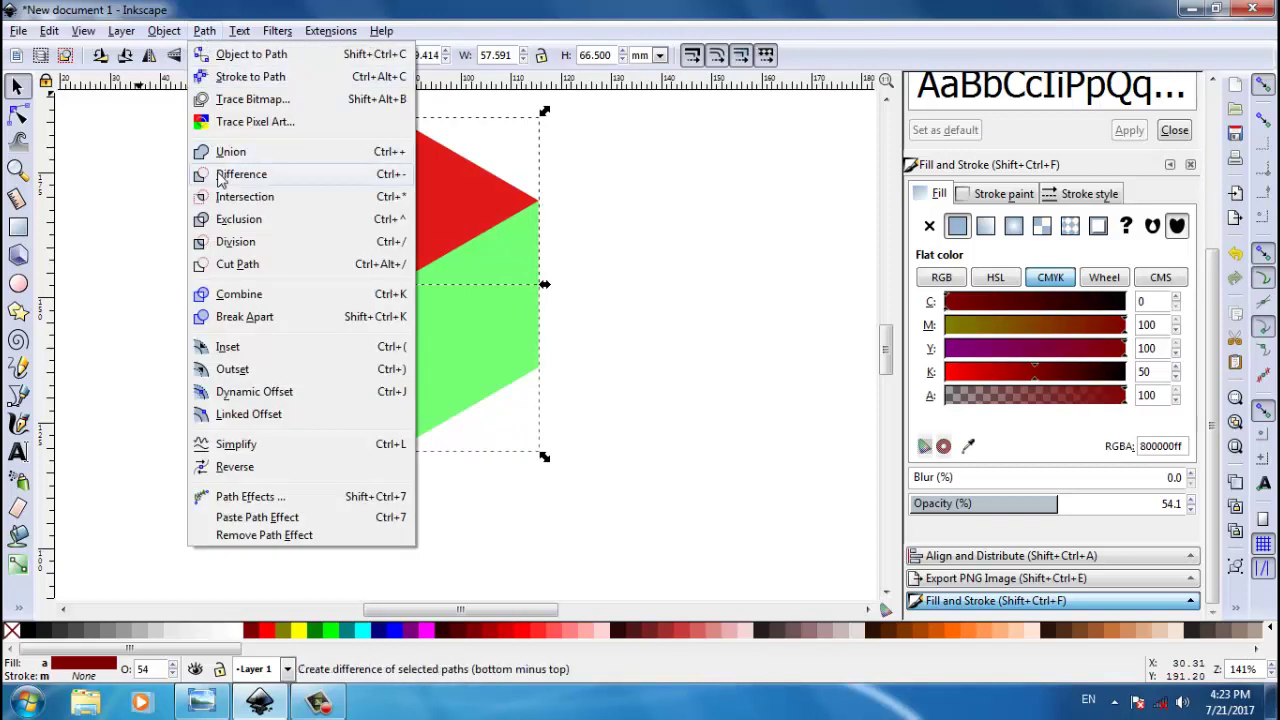
pyautogui.hotkey('ctrl', '-')
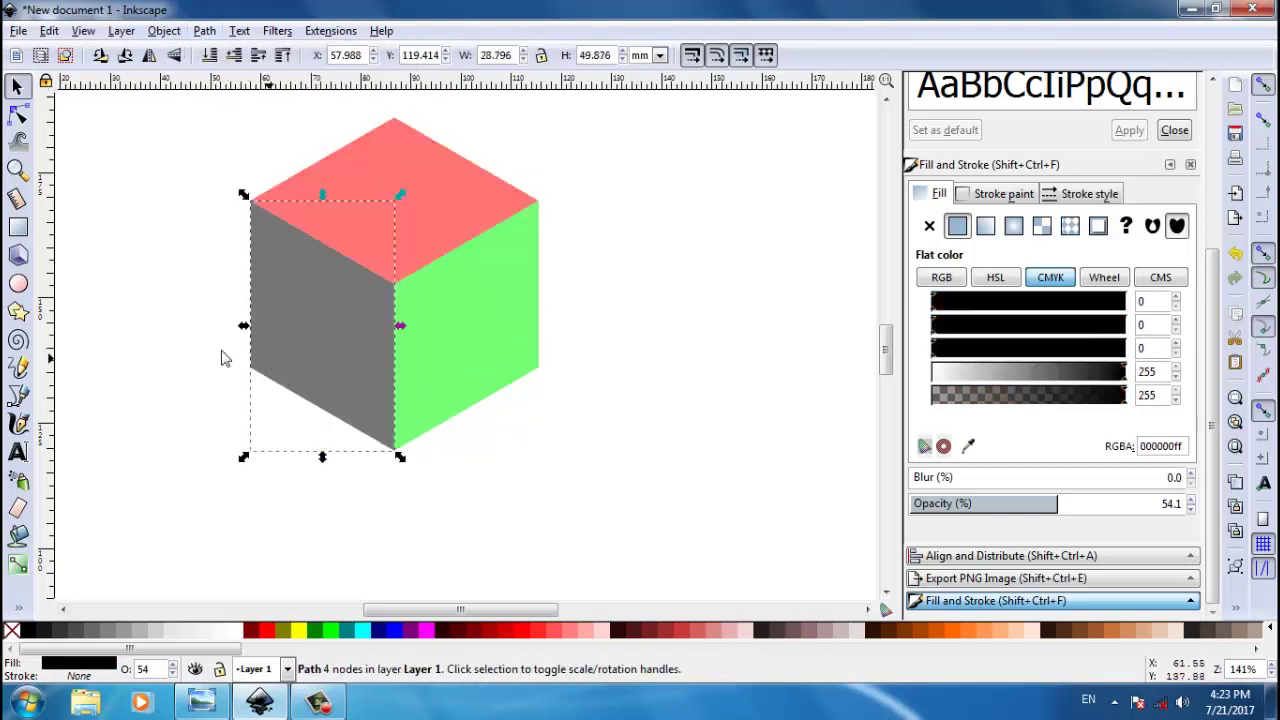
pyautogui.click(200, 352)
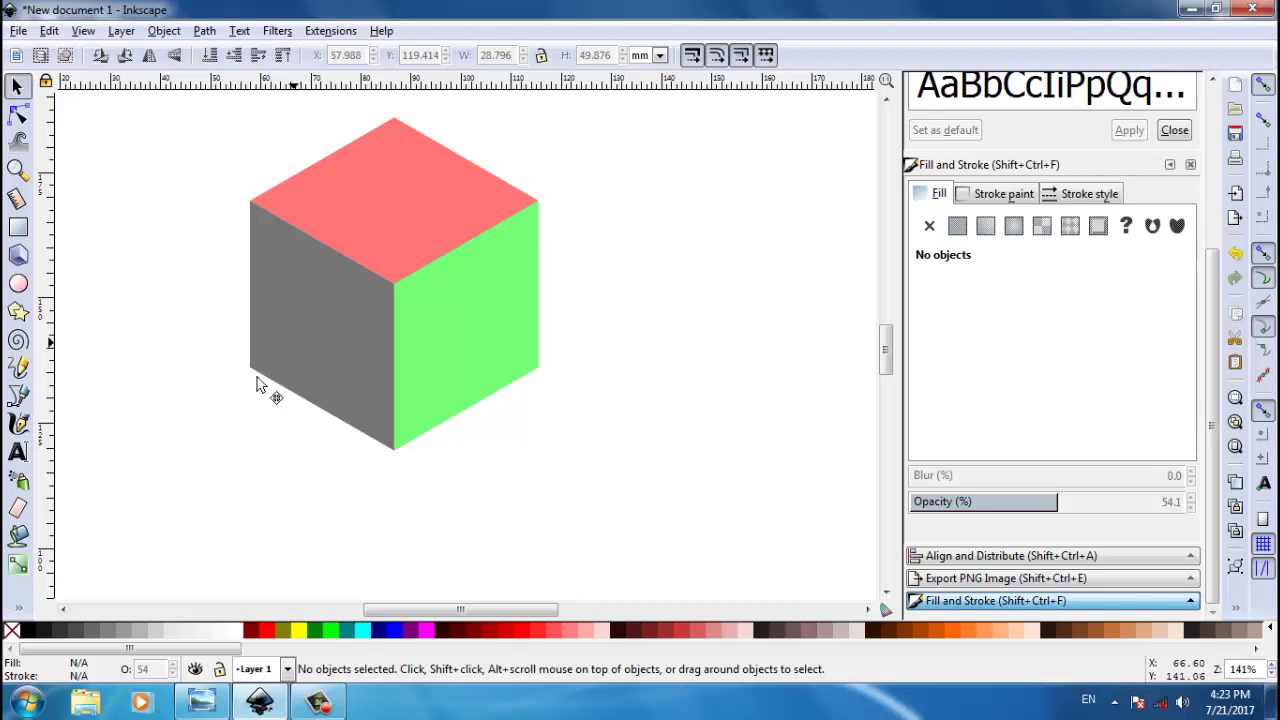
pyautogui.moveTo(263, 382); pyautogui.dragTo(213, 425)
# Step: Reassemble the cube faces and move the whole cube to X 2.235, Y 137.001
pyautogui.moveTo(463, 351); pyautogui.dragTo(498, 397)
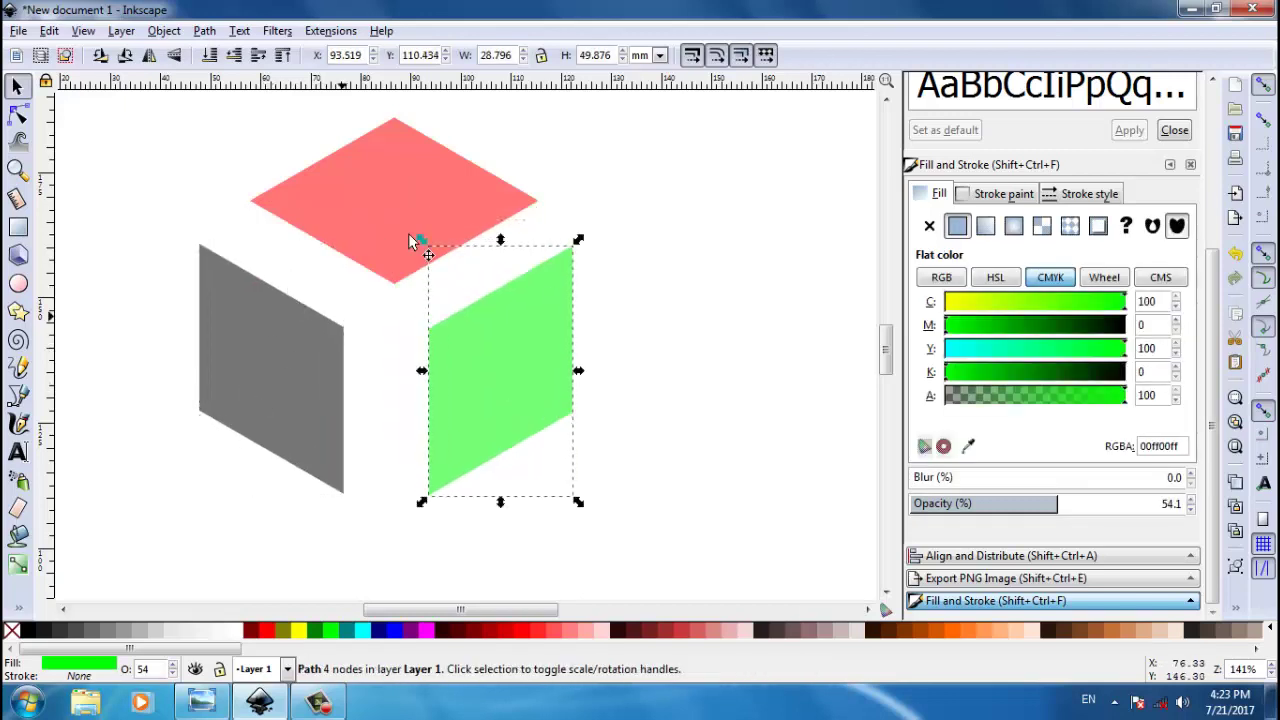
pyautogui.hotkey('ctrl', 'z')
pyautogui.hotkey('ctrl', 'z')
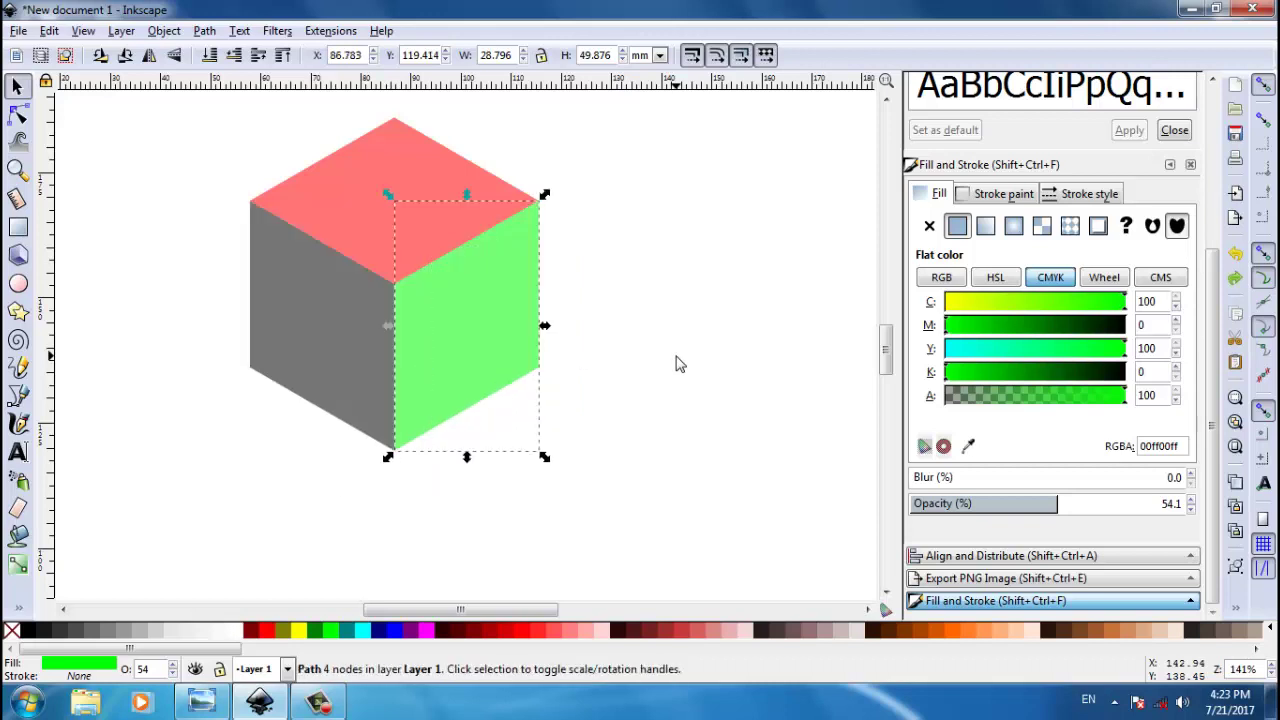
pyautogui.moveTo(188, 119)
pyautogui.mouseDown()
pyautogui.moveTo(592, 510)
pyautogui.moveTo(584, 496)
pyautogui.mouseUp()
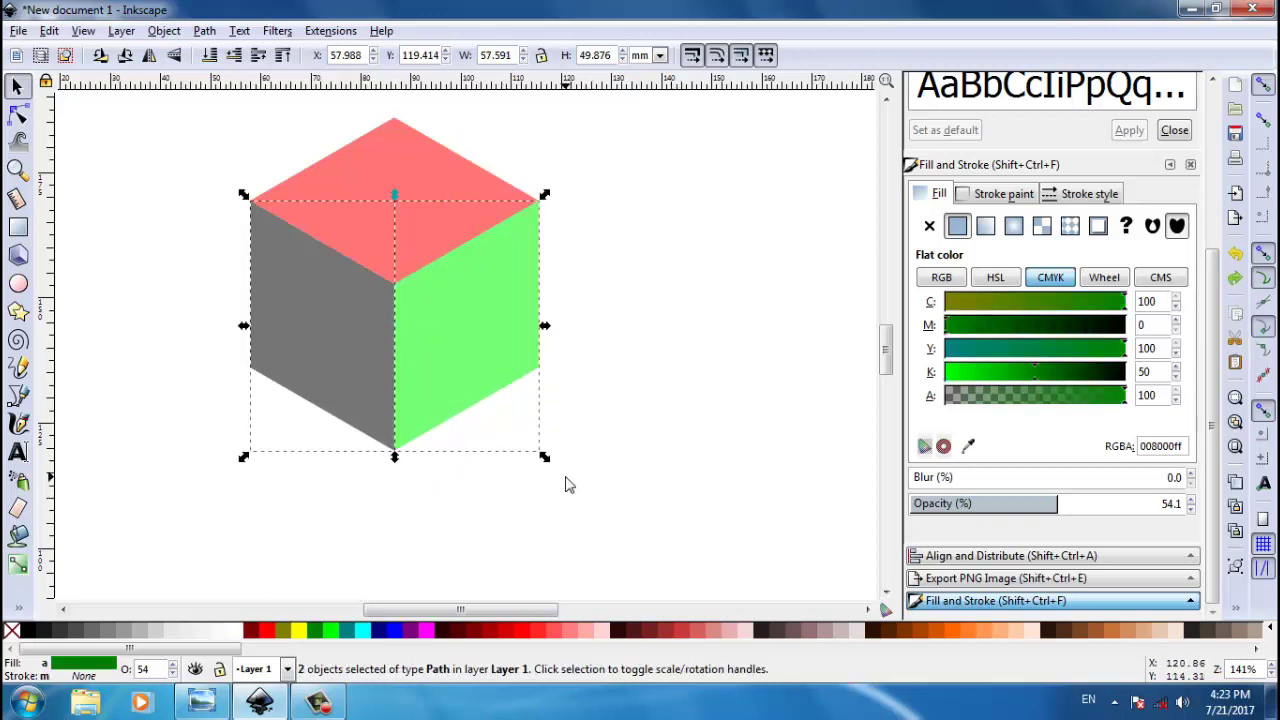
pyautogui.press('-')
pyautogui.press('-')
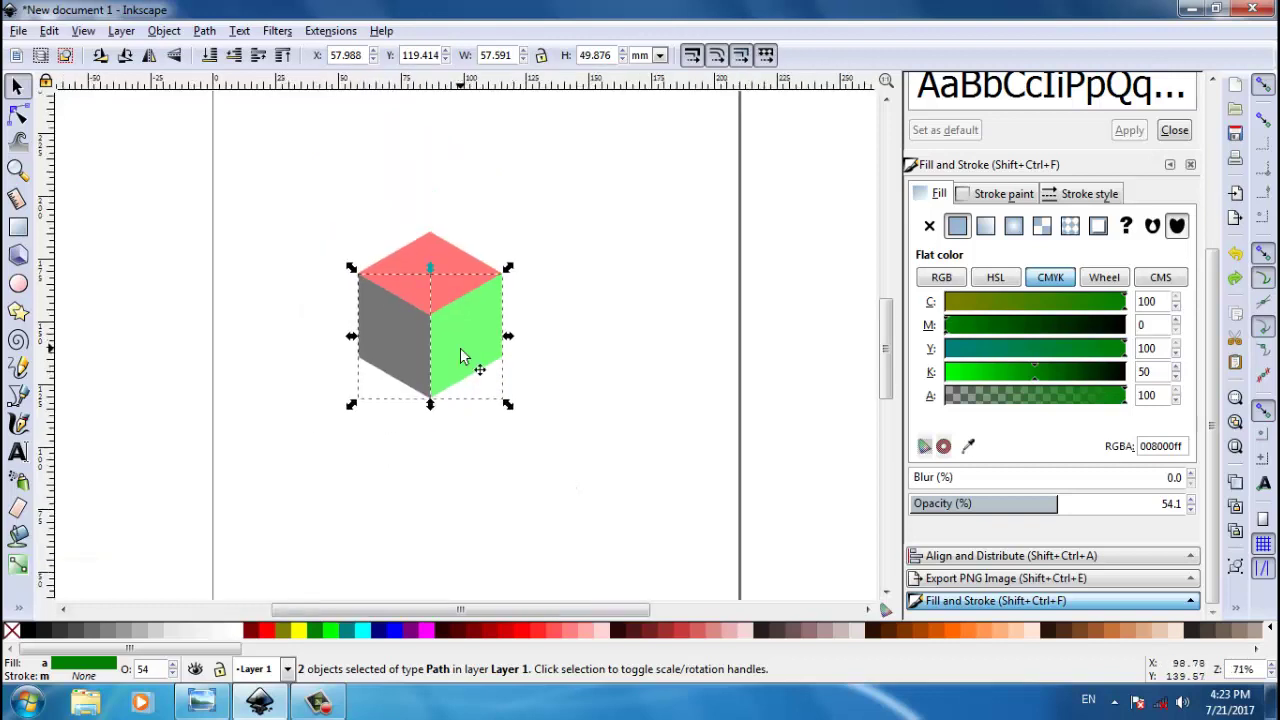
pyautogui.hotkey('ctrl', 'a')
pyautogui.moveTo(437, 346); pyautogui.dragTo(328, 308)
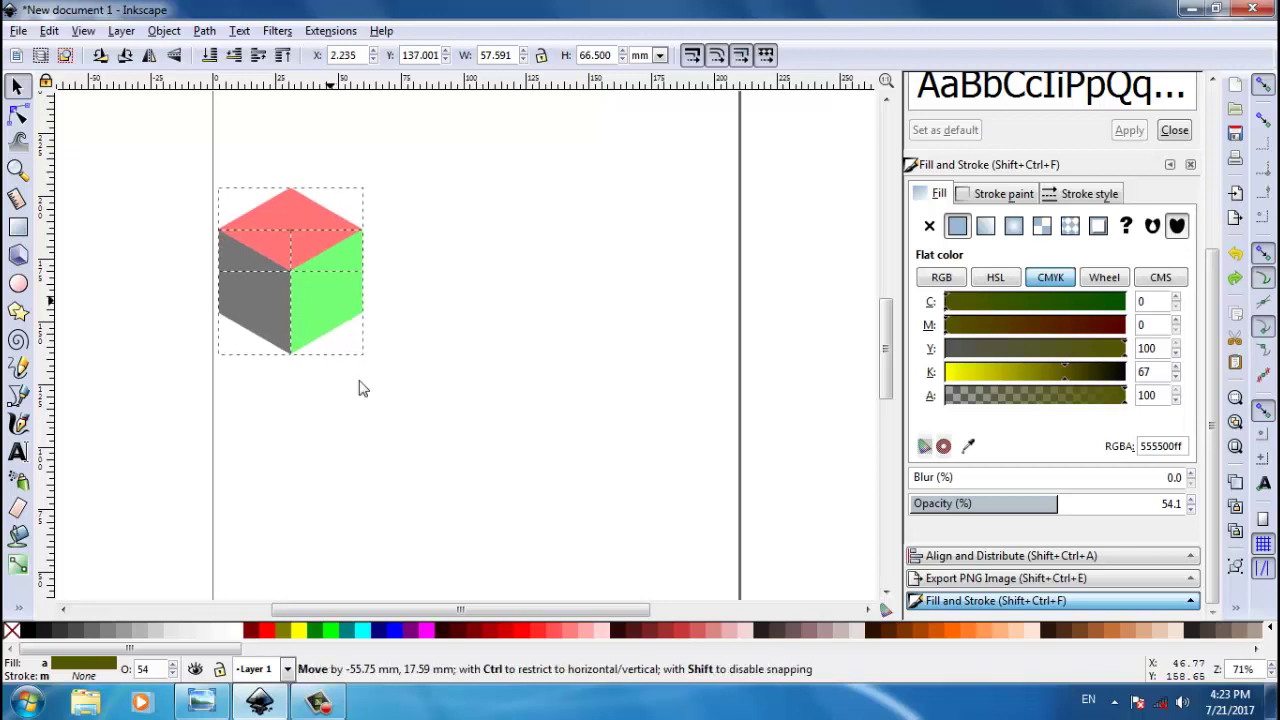
pyautogui.click(510, 448)
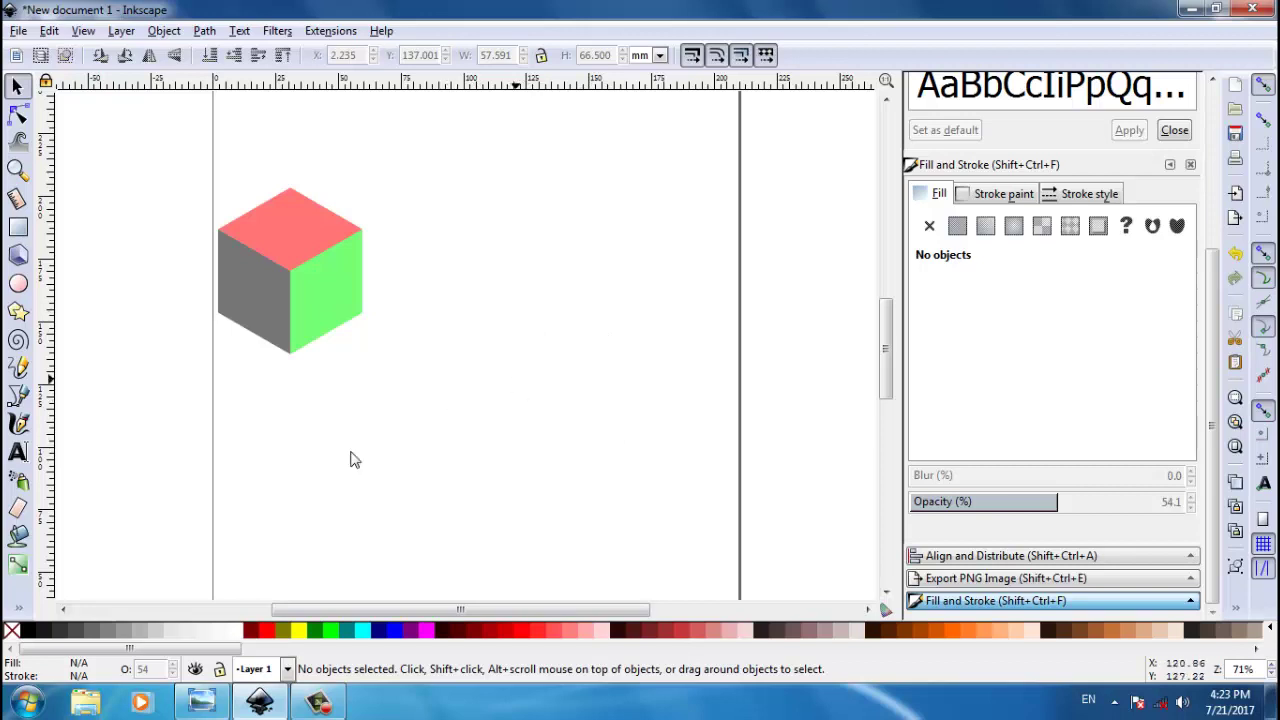
# Step: Draw a 46.398 × 49.017 mm rectangle beside the cube and fill it translucent blue
pyautogui.click(17, 229)
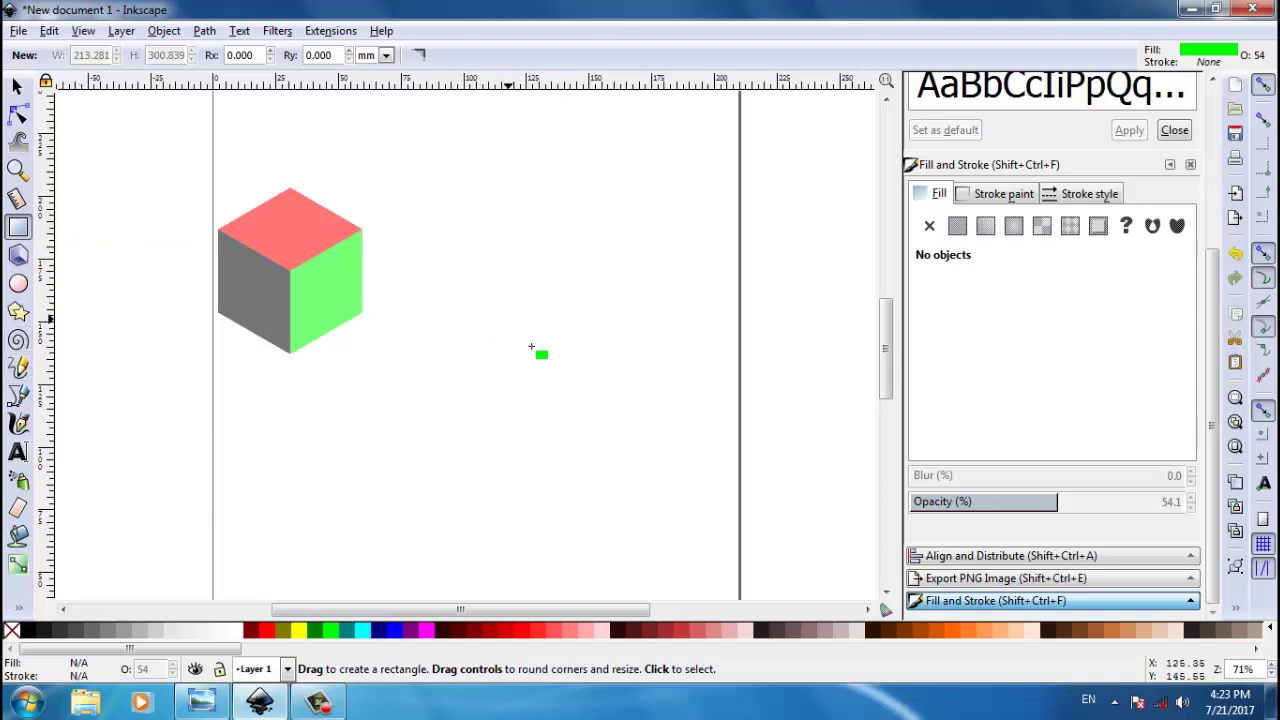
pyautogui.moveTo(482, 292); pyautogui.dragTo(597, 417)
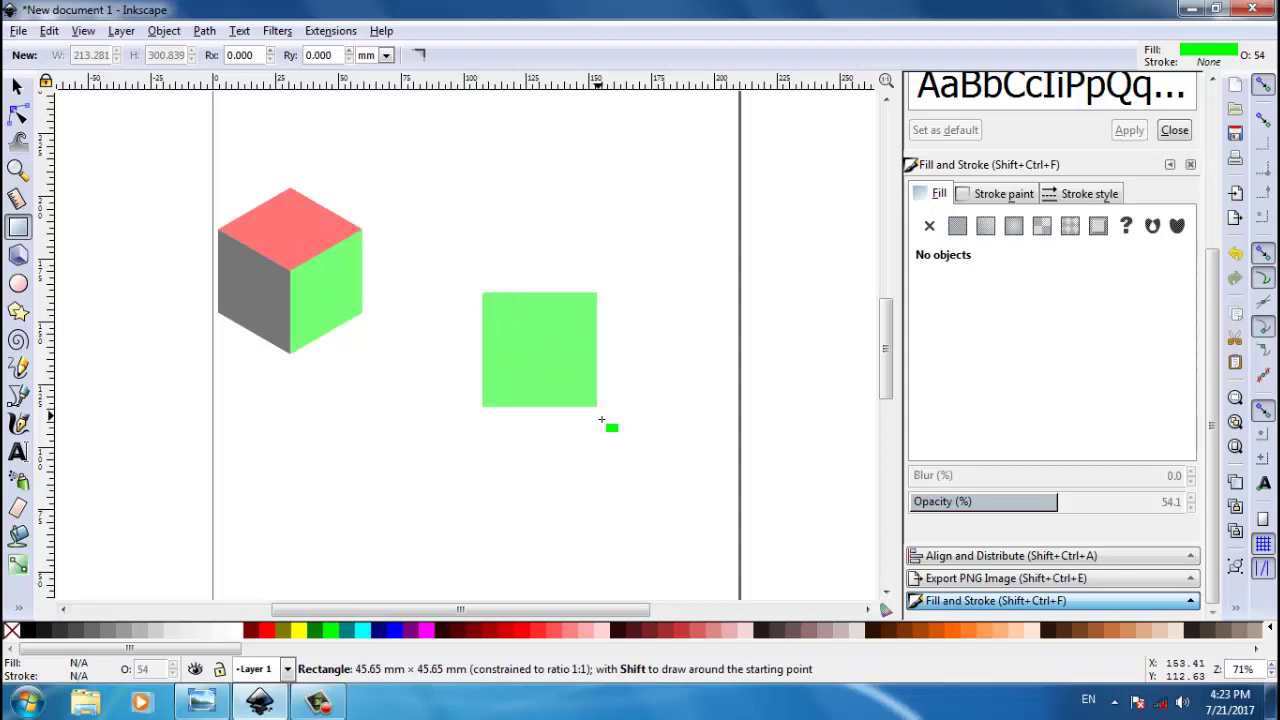
pyautogui.moveTo(597, 417); pyautogui.dragTo(397, 400)
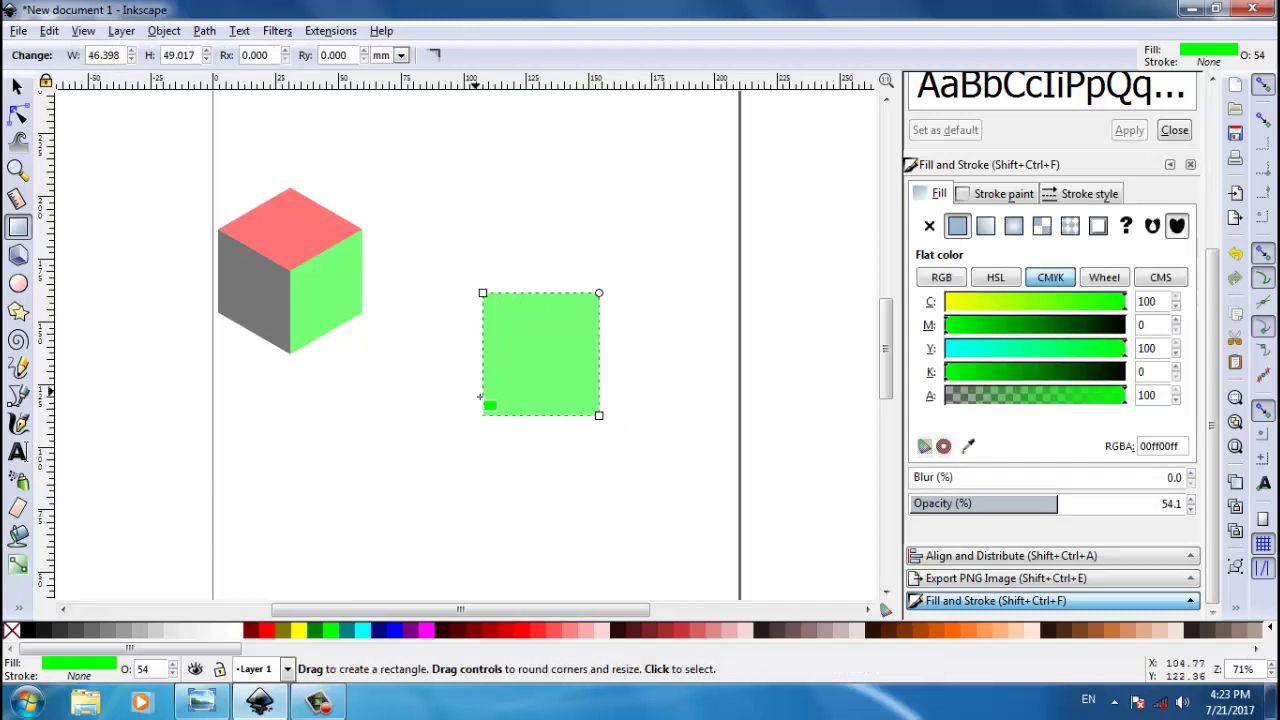
pyautogui.click(18, 87)
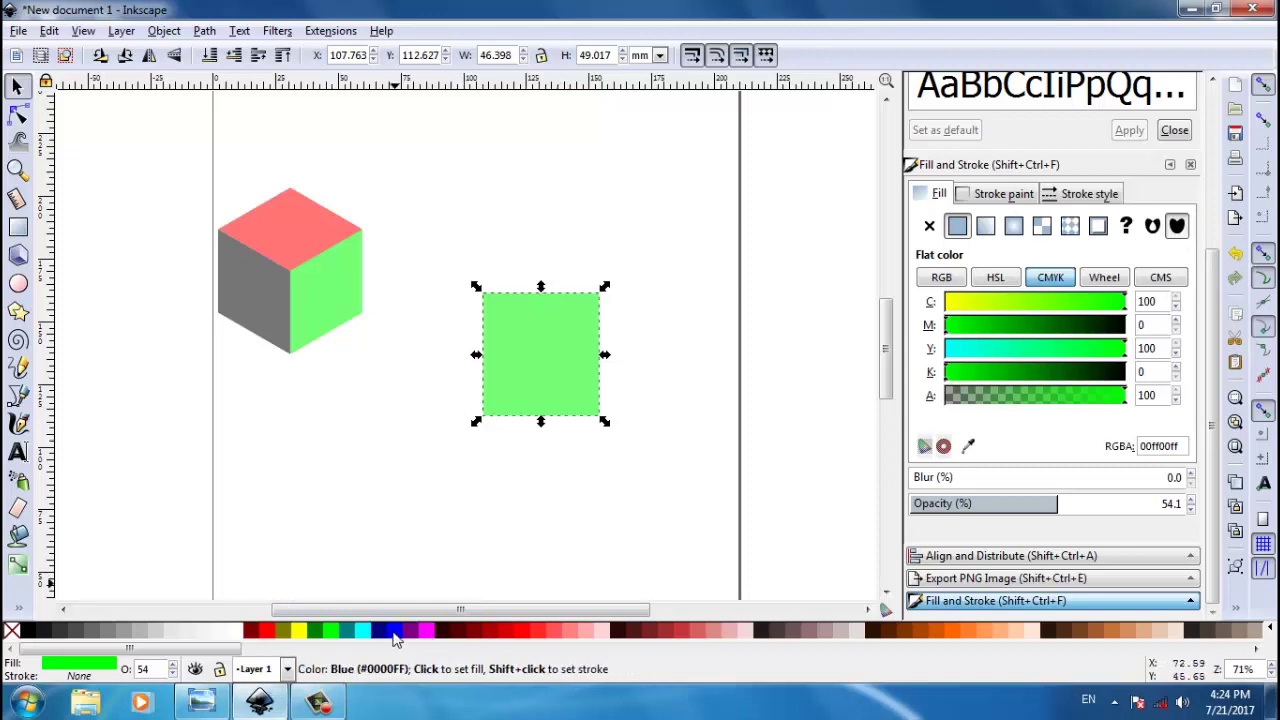
pyautogui.click(395, 630)
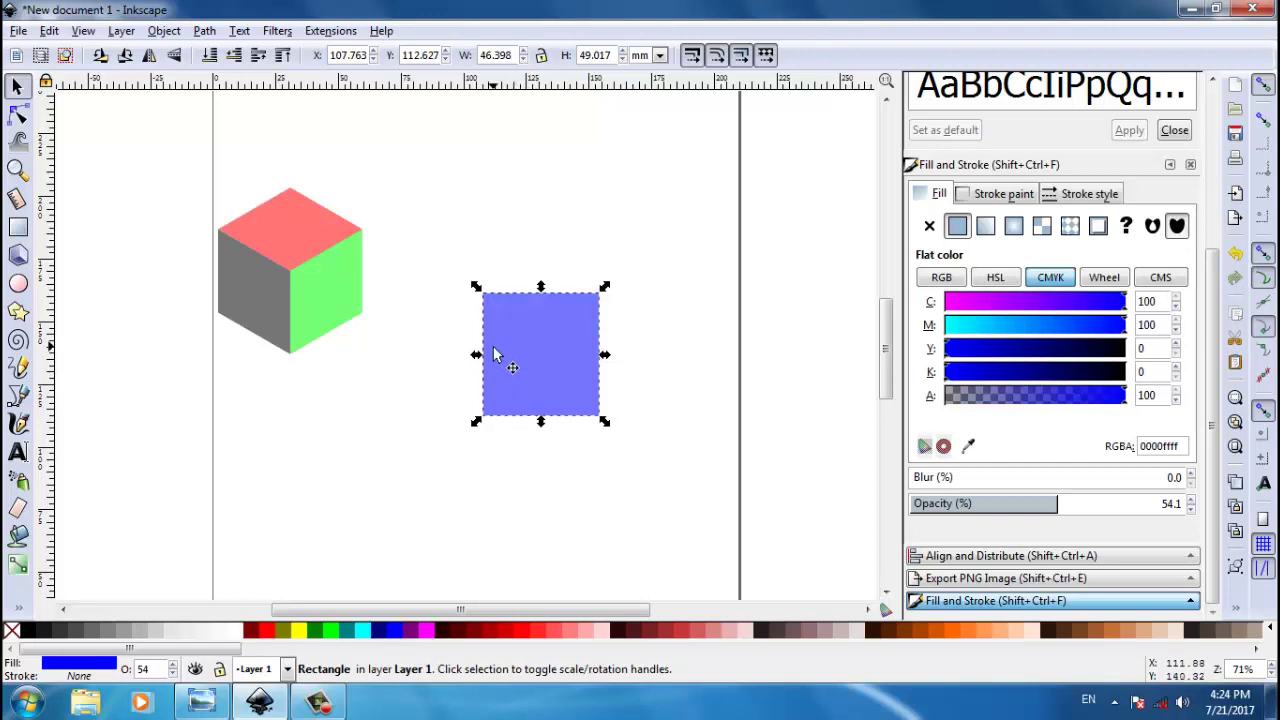
pyautogui.keyDown('ctrl'); pyautogui.scroll(1, 493, 354); pyautogui.keyUp('ctrl')
pyautogui.keyDown('ctrl'); pyautogui.scroll(1, 491, 357); pyautogui.keyUp('ctrl')
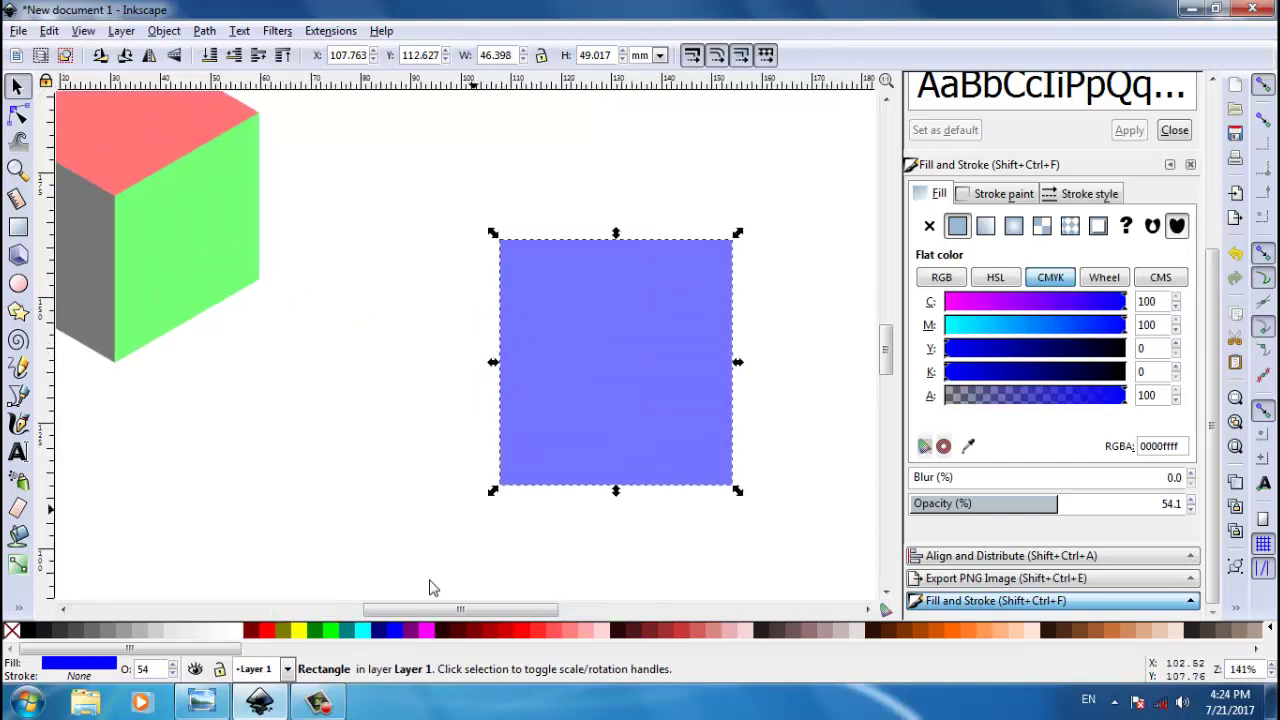
# Step: Scale the blue rectangle proportionally to 200 × 211.290 mm and zoom out to show the page
pyautogui.moveTo(437, 611); pyautogui.dragTo(455, 611)
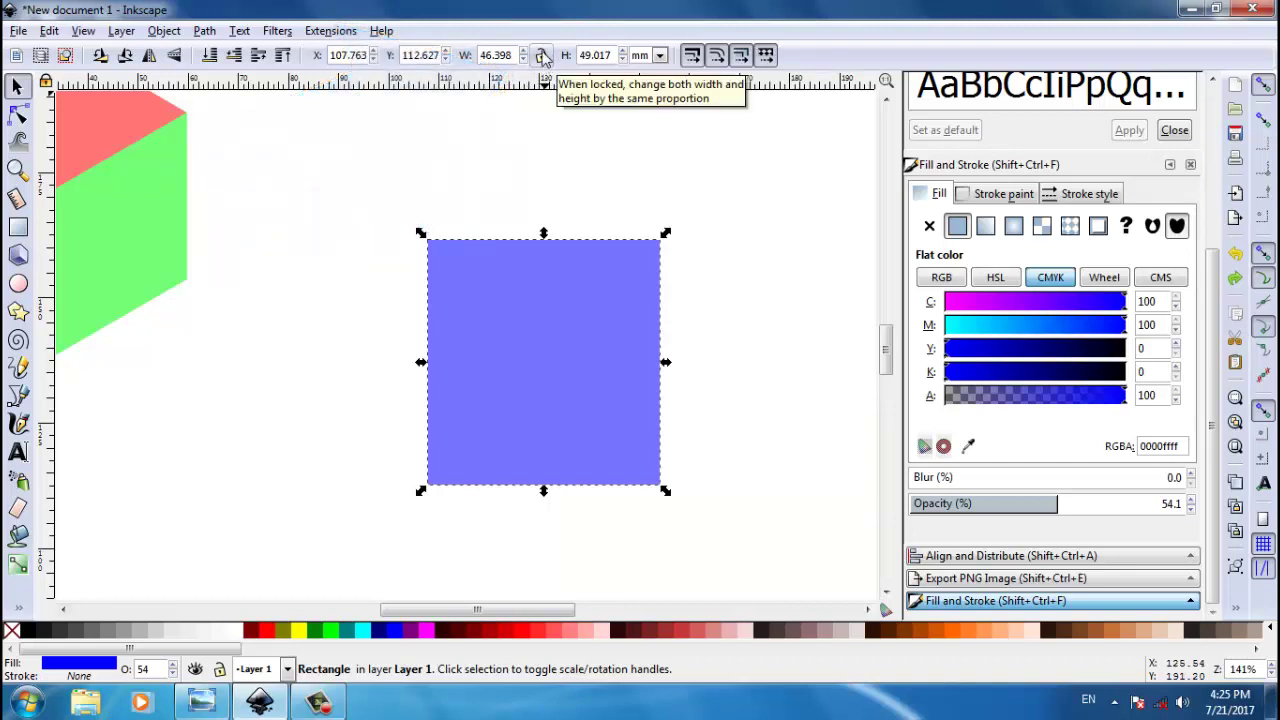
pyautogui.click(541, 56)
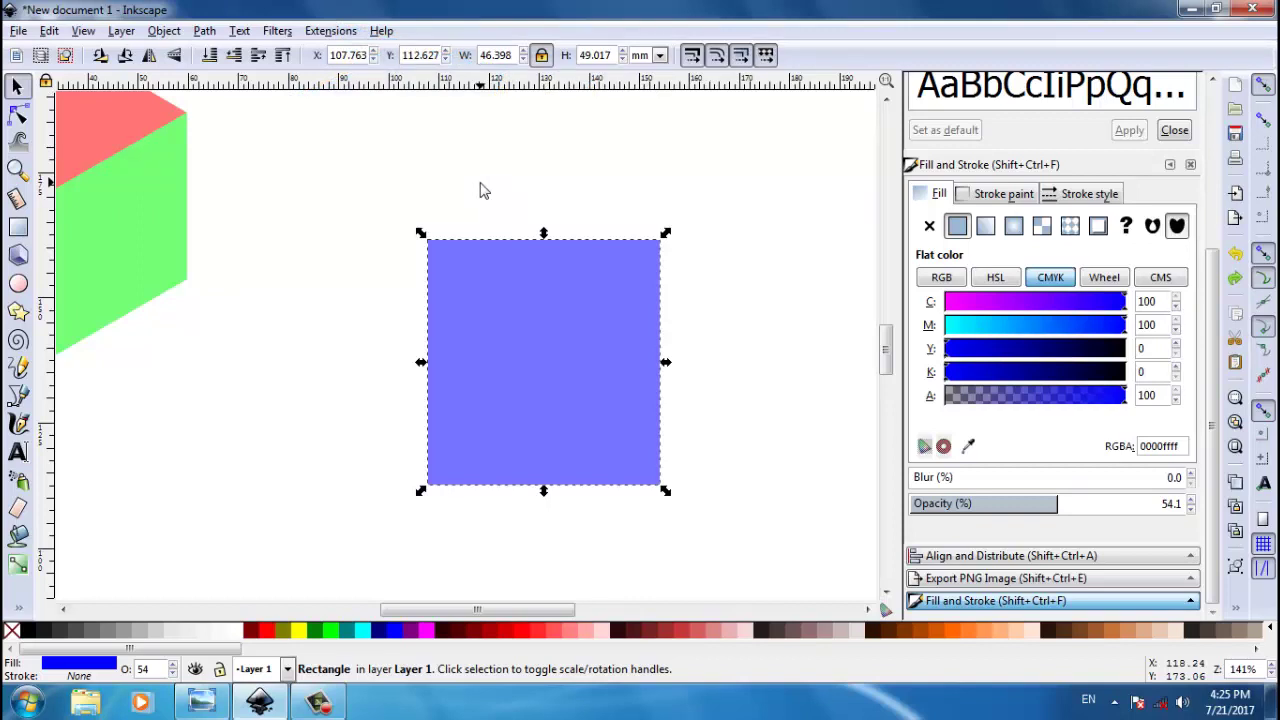
pyautogui.tripleClick(507, 58)
pyautogui.write('200')
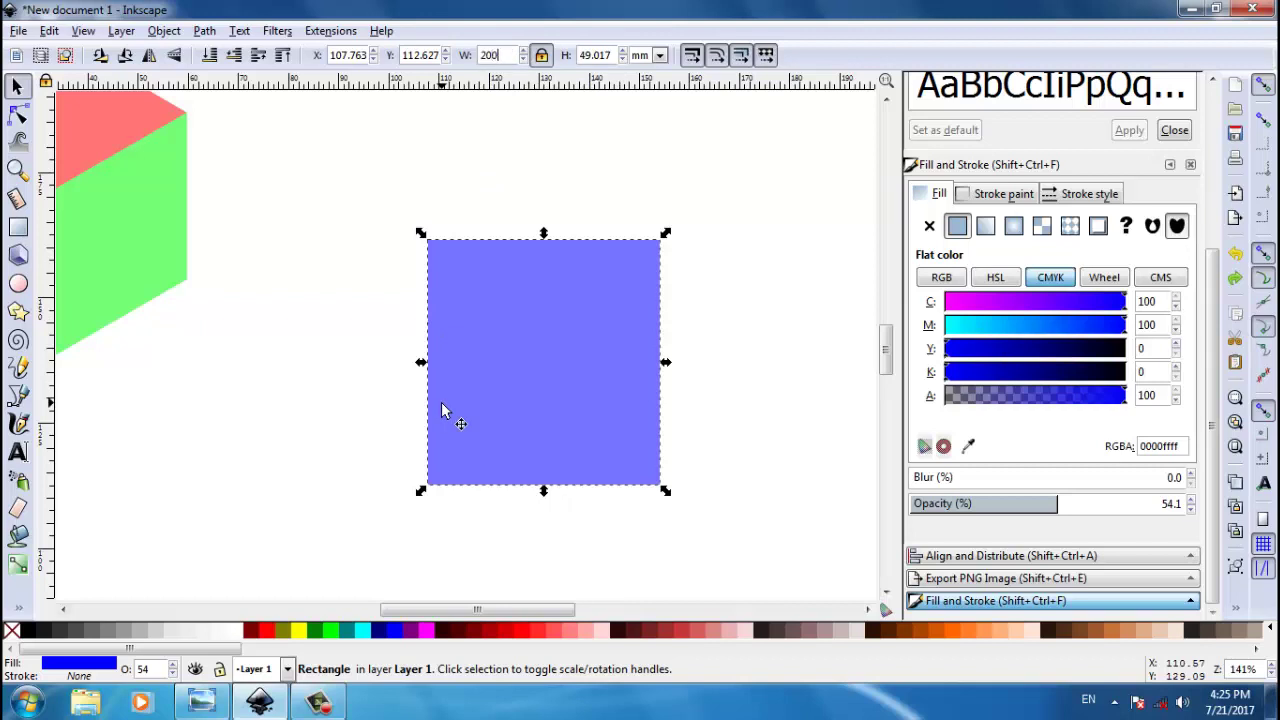
pyautogui.press('Return')
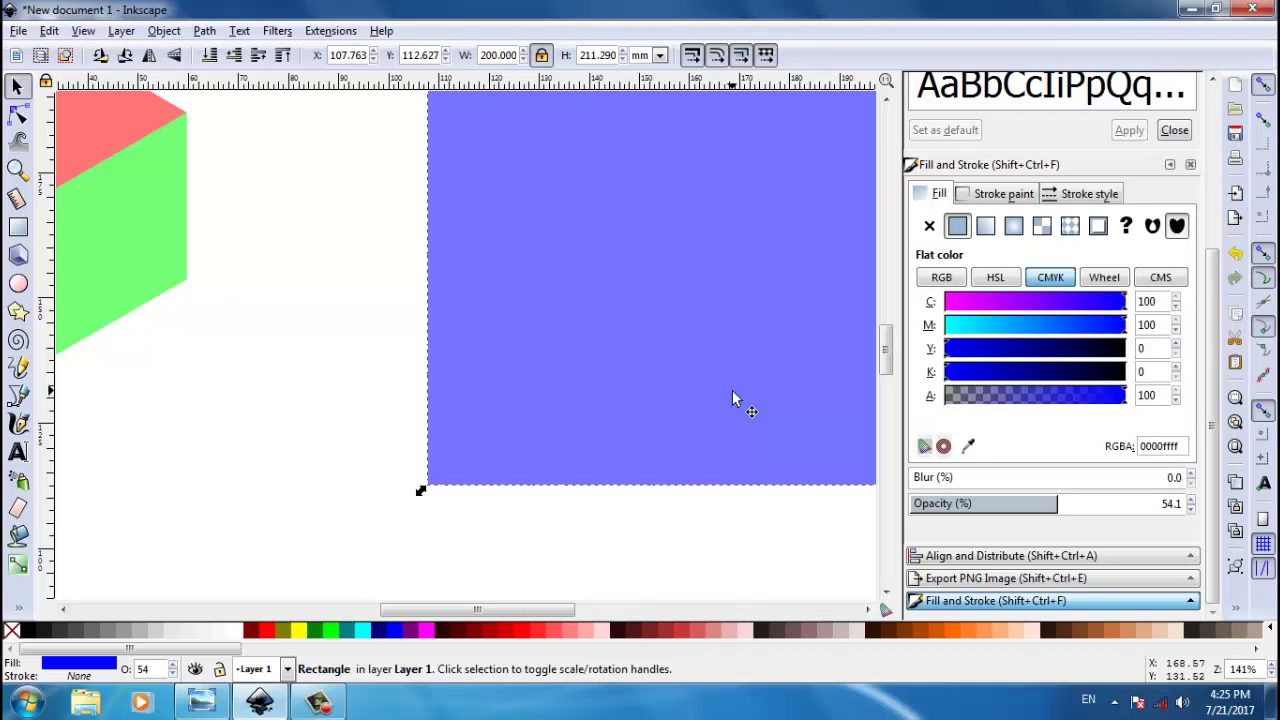
pyautogui.press('-')
pyautogui.press('-')
pyautogui.press('-')
pyautogui.press('-')
pyautogui.press('-')
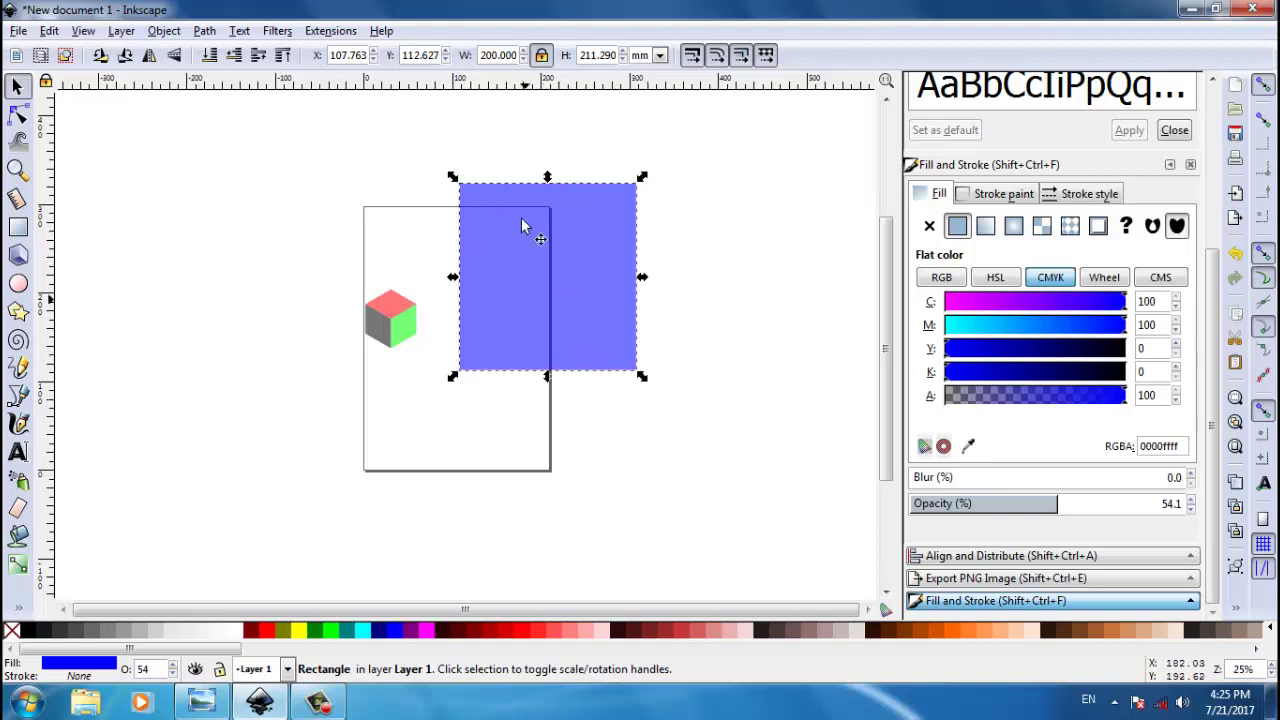
# Step: Fill the top rectangle copy yellow and resize it to 200 × 50 mm, height unlocked
pyautogui.keyDown('ctrl'); pyautogui.click(483, 352); pyautogui.keyUp('ctrl')
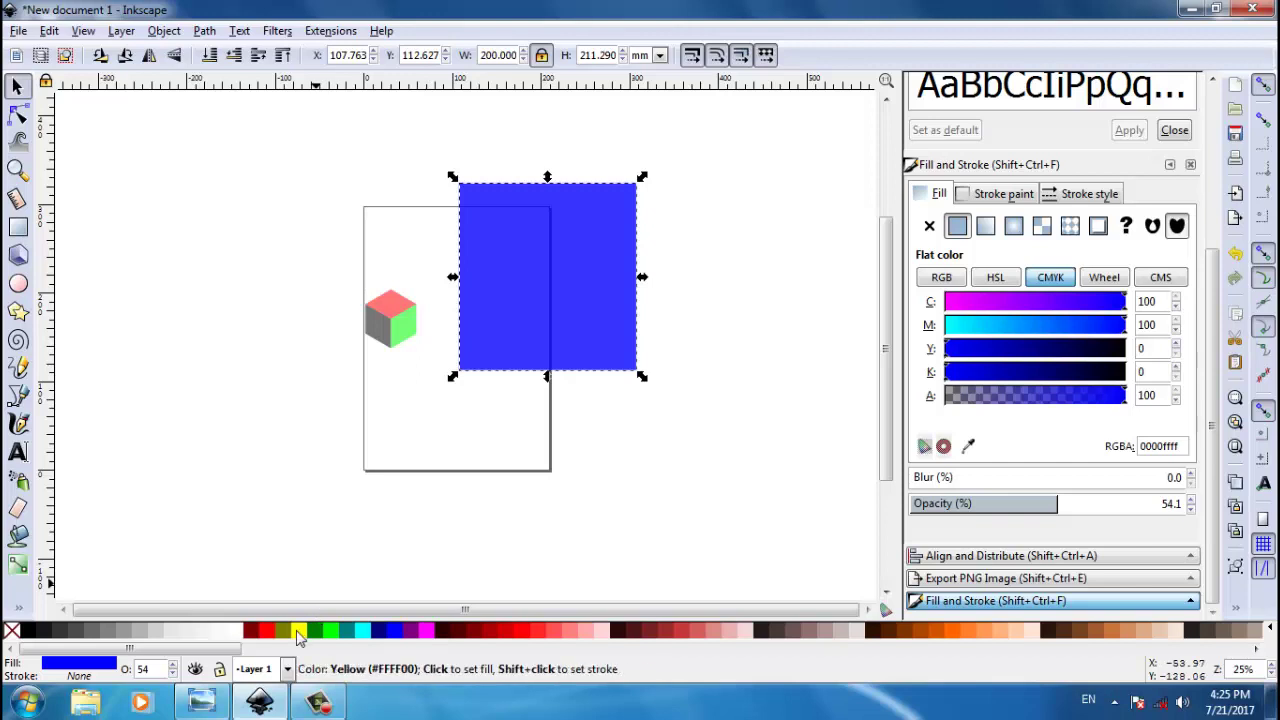
pyautogui.click(298, 632)
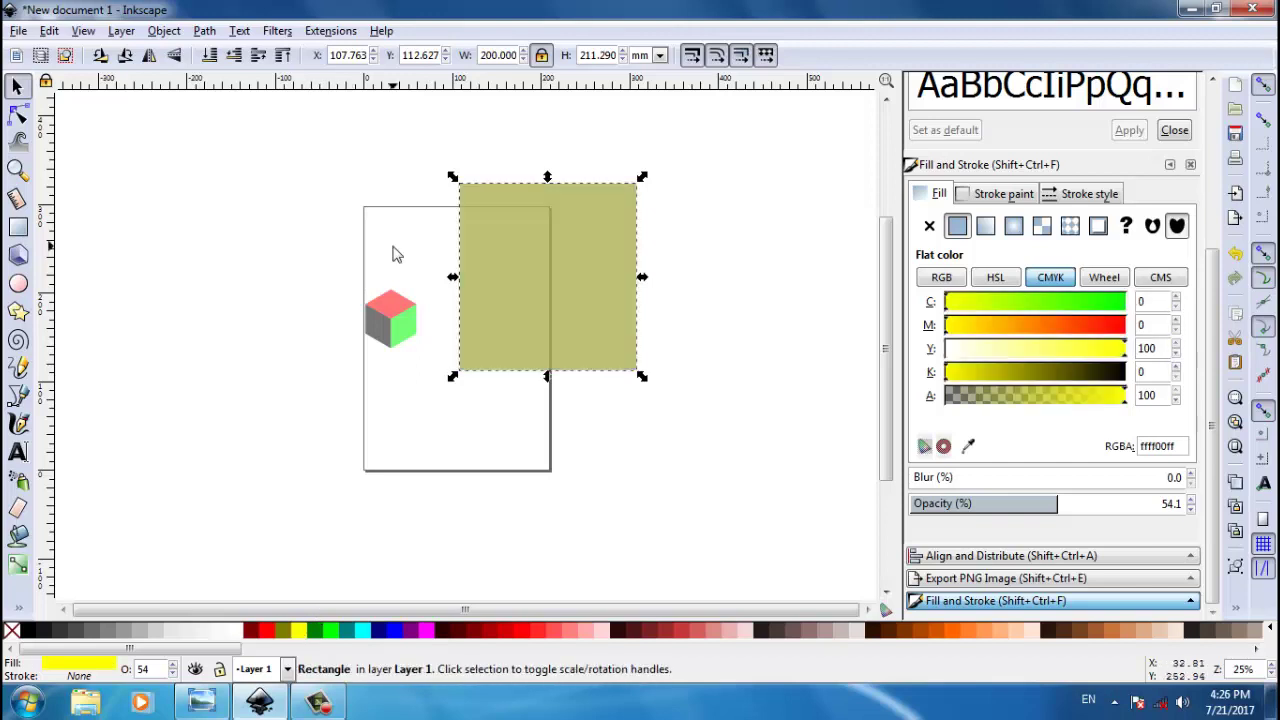
pyautogui.click(542, 55)
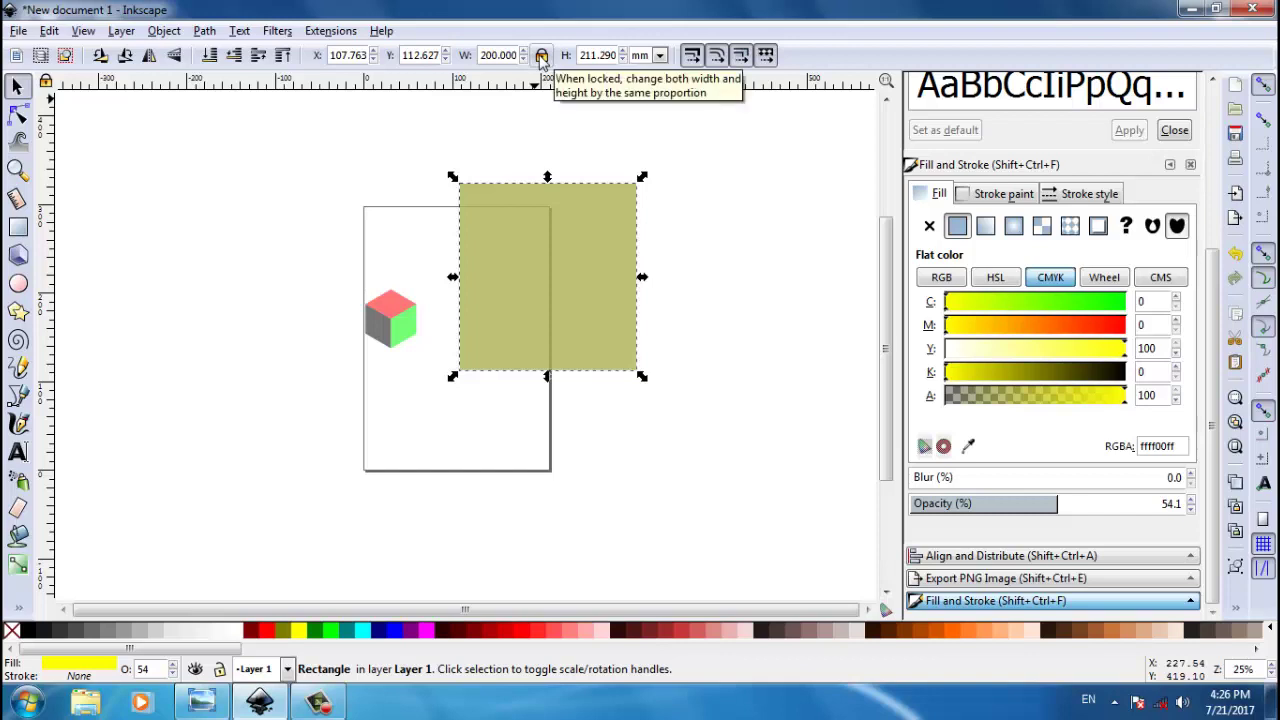
pyautogui.click(542, 55)
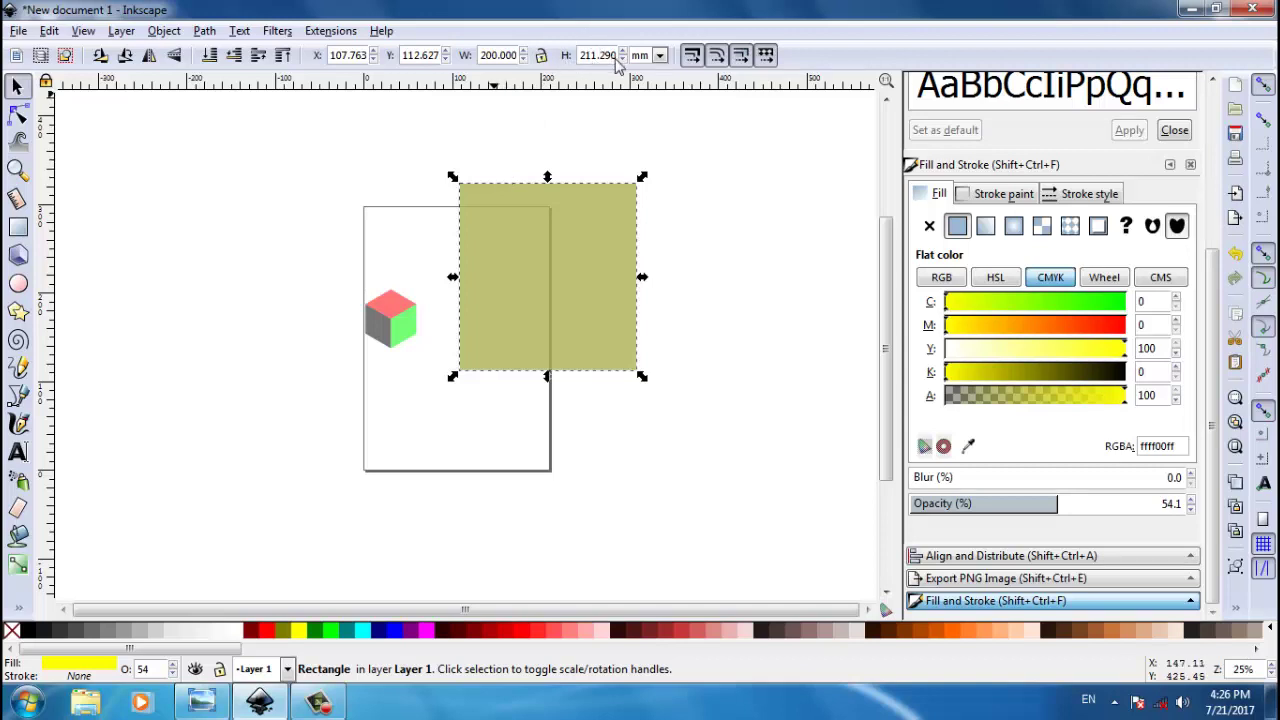
pyautogui.moveTo(606, 58); pyautogui.dragTo(572, 58)
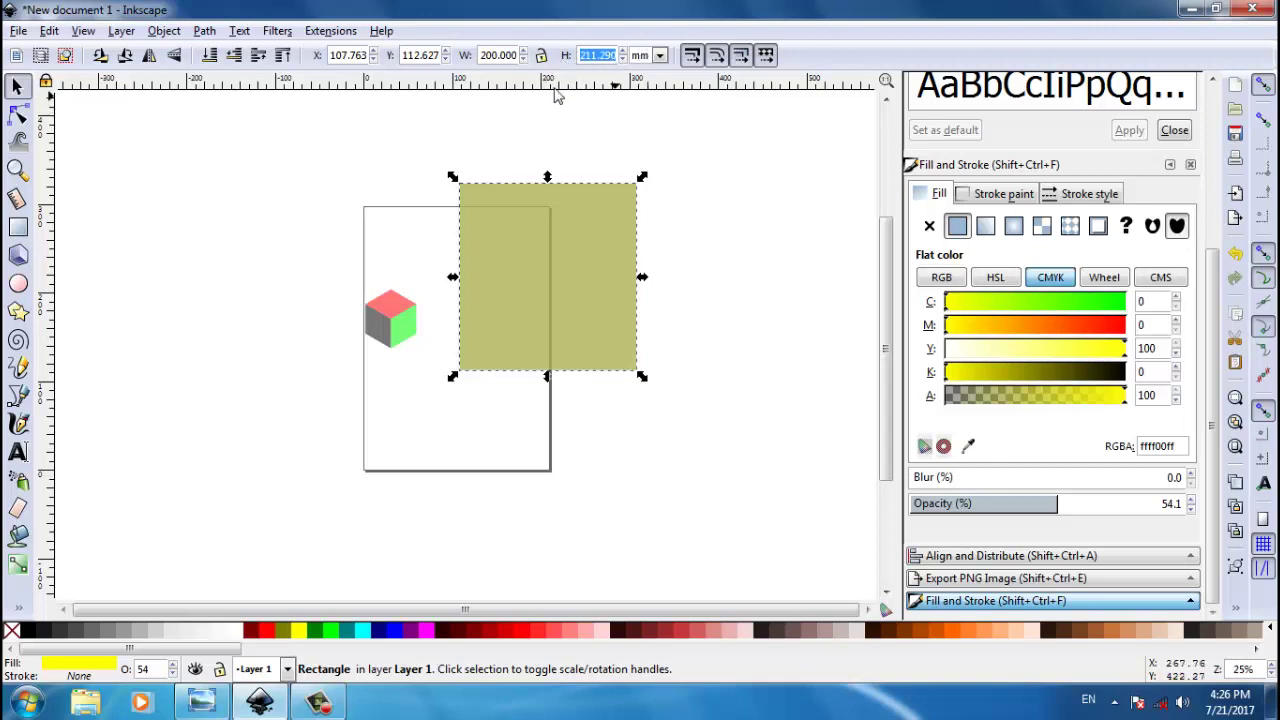
pyautogui.press('BackSpace')
pyautogui.write('50')
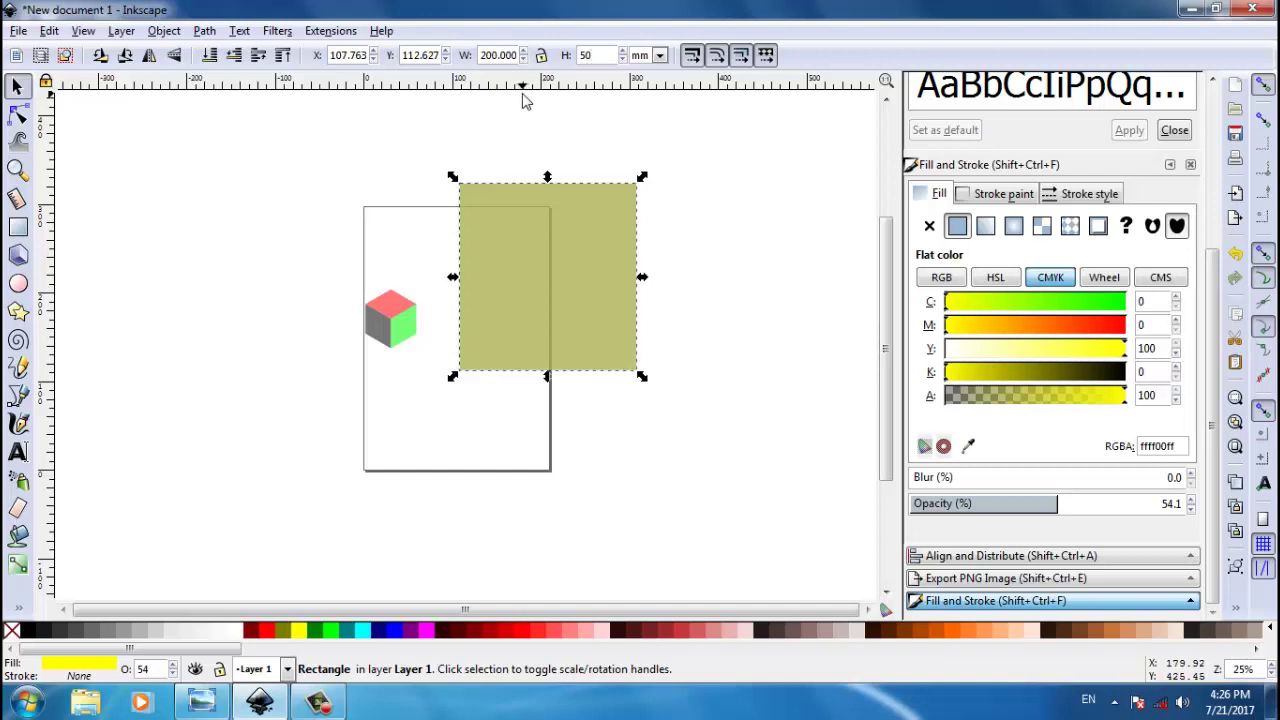
pyautogui.press('Return')
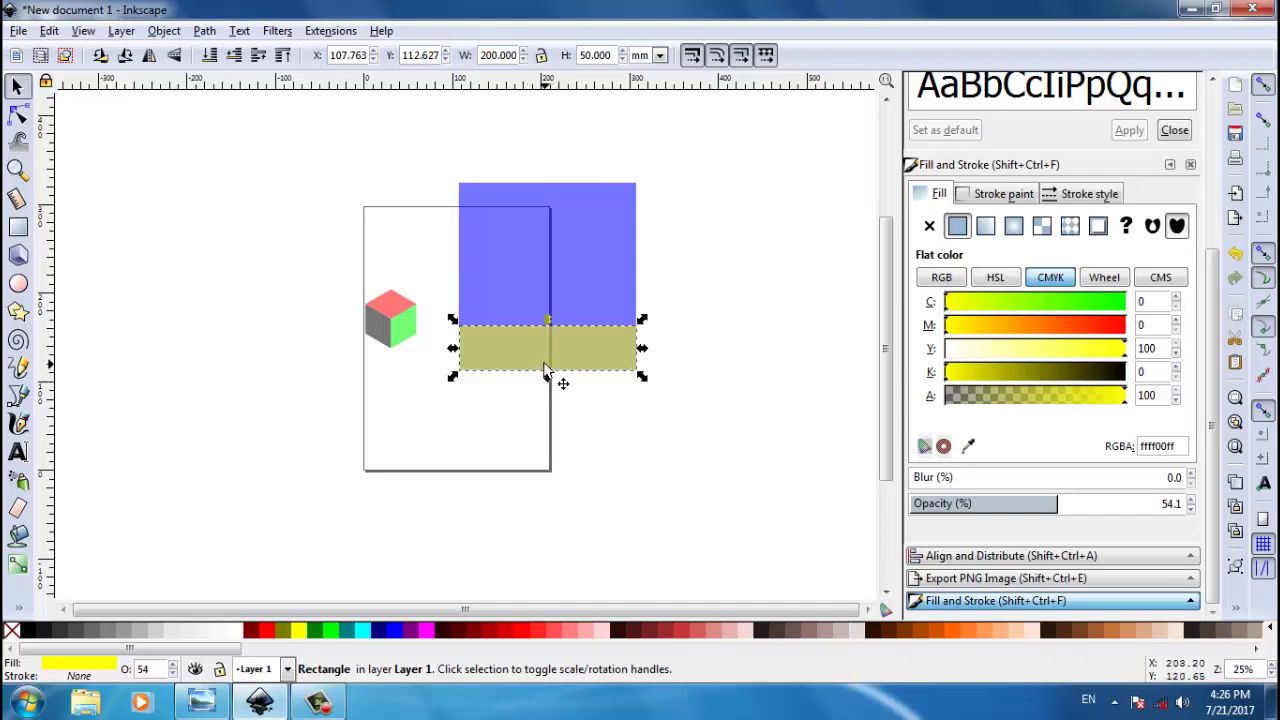
pyautogui.press('+')
pyautogui.press('+')
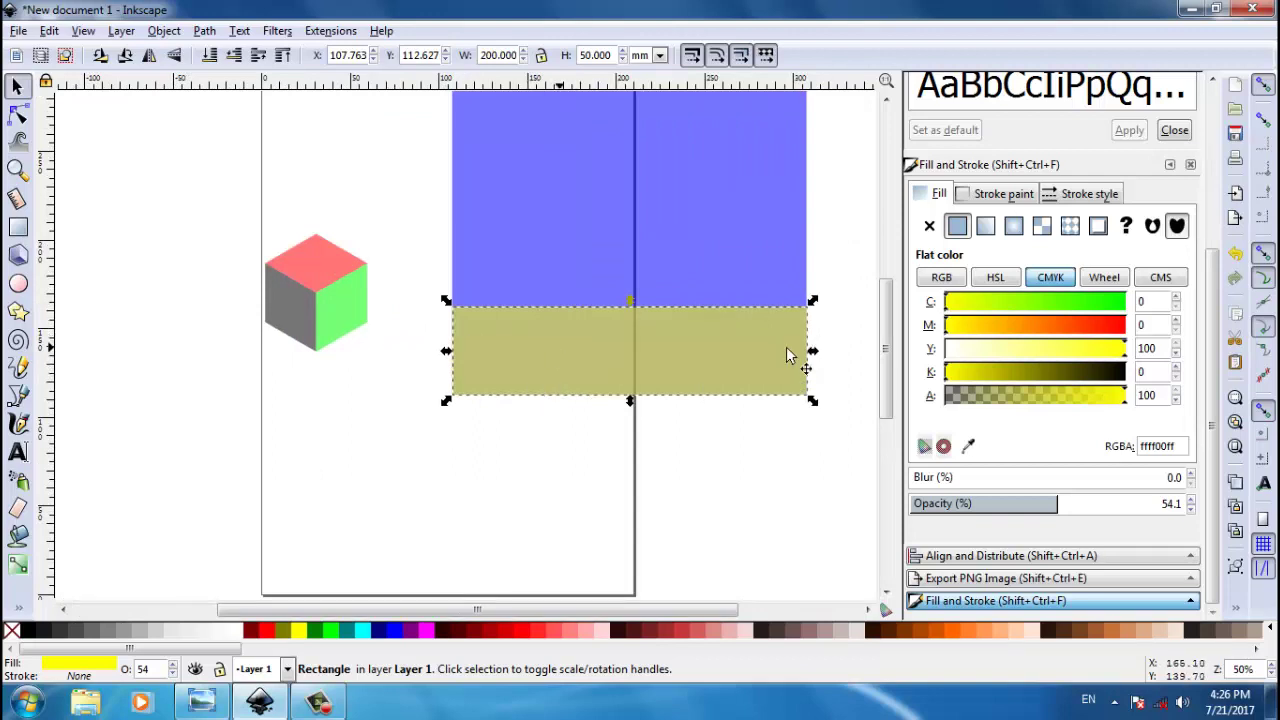
# Step: Duplicate the yellow band twice, then select a copy together with the blue rectangle
pyautogui.rightClick(623, 348)
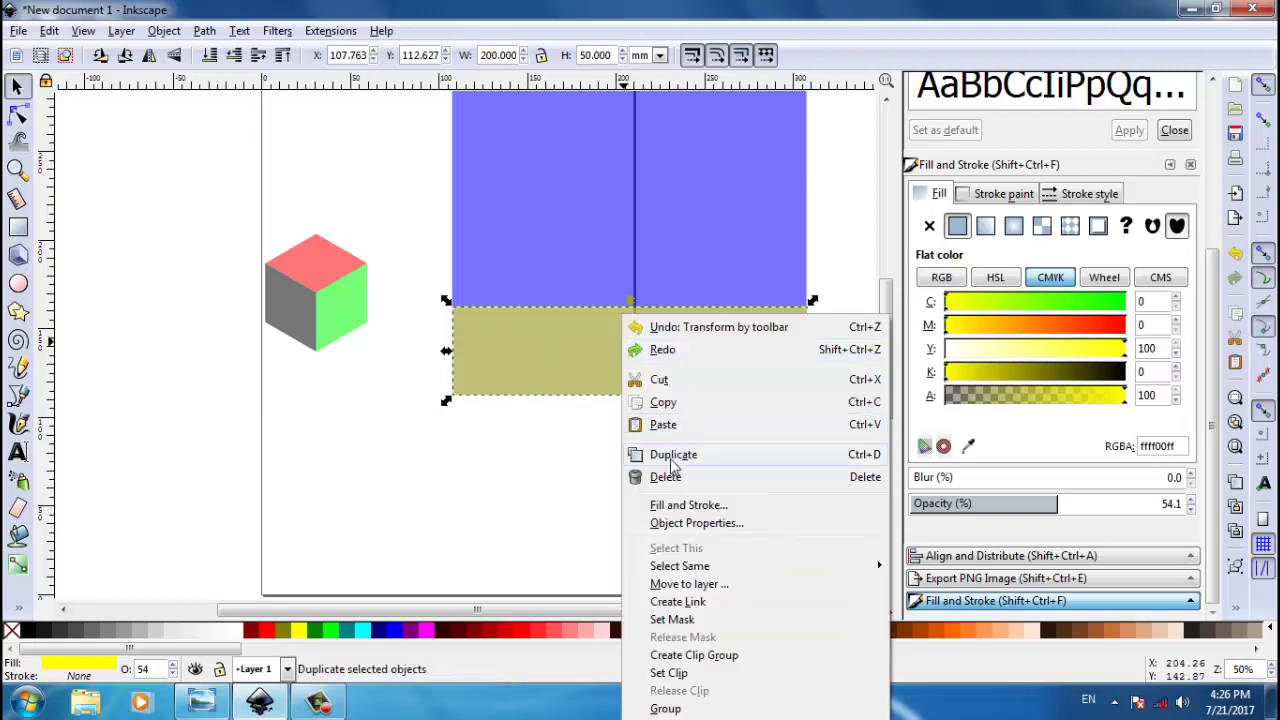
pyautogui.click(673, 459)
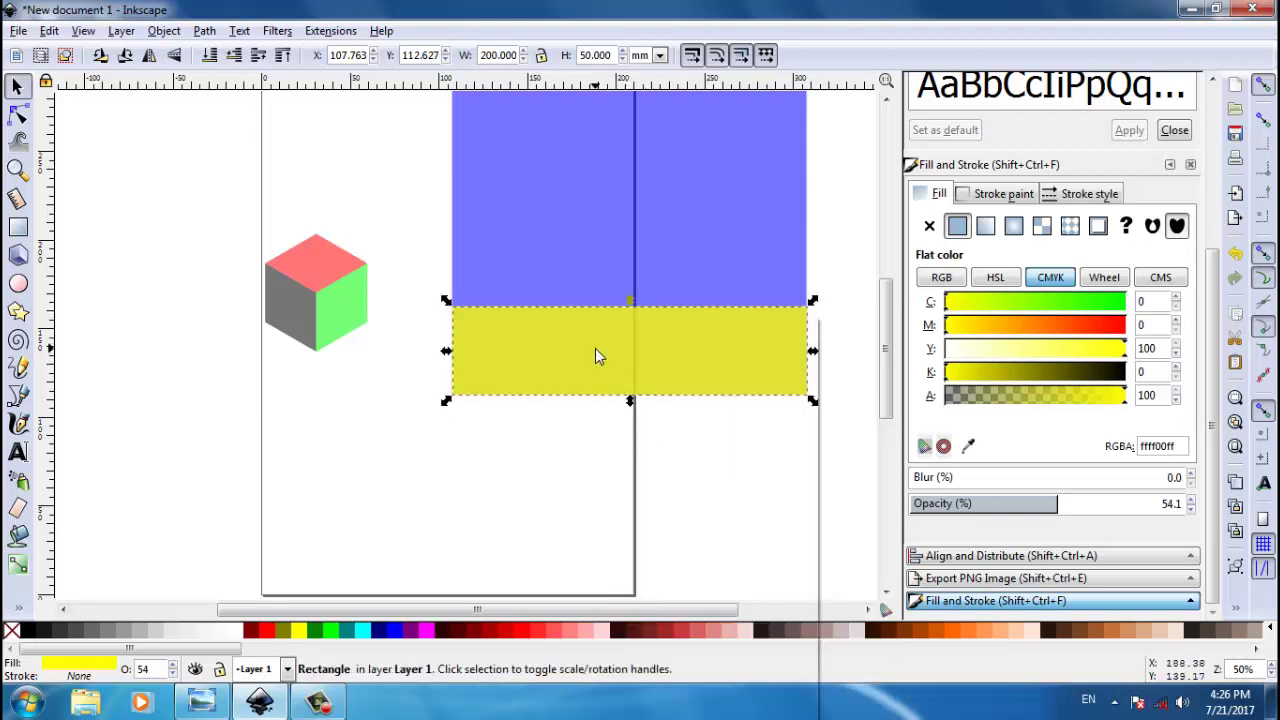
pyautogui.rightClick(595, 348)
pyautogui.click(655, 455)
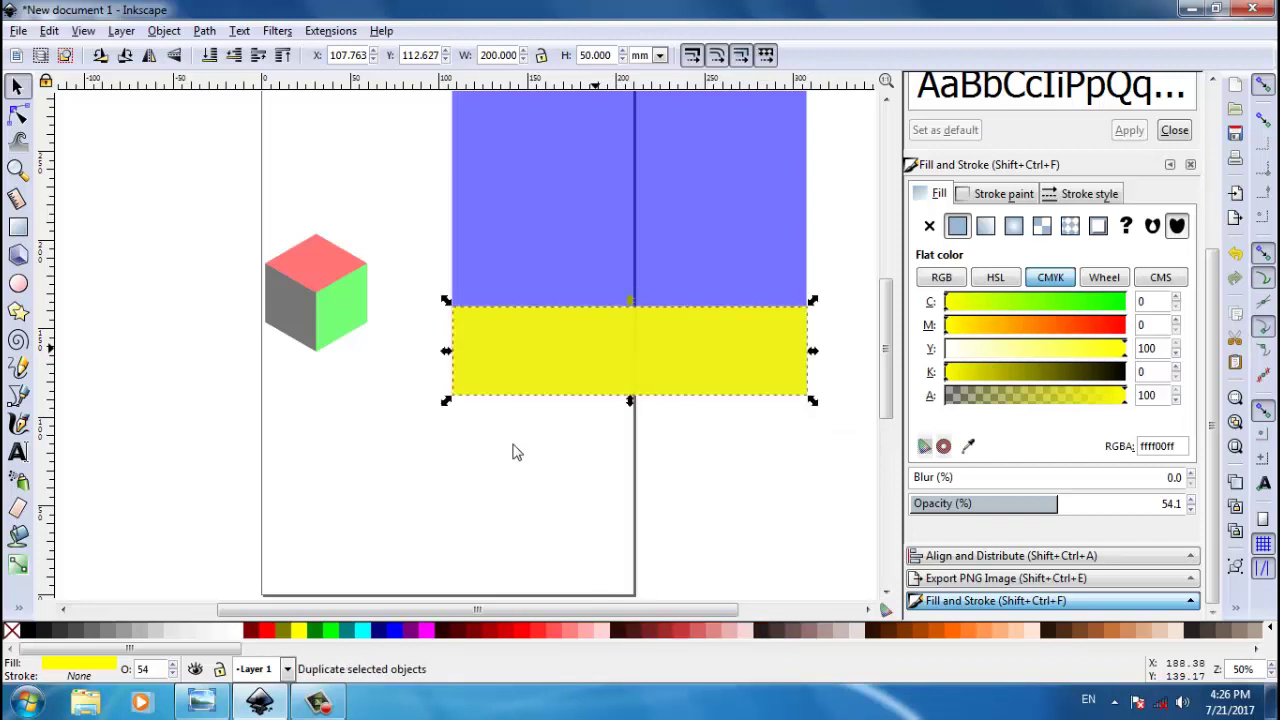
pyautogui.press('-')
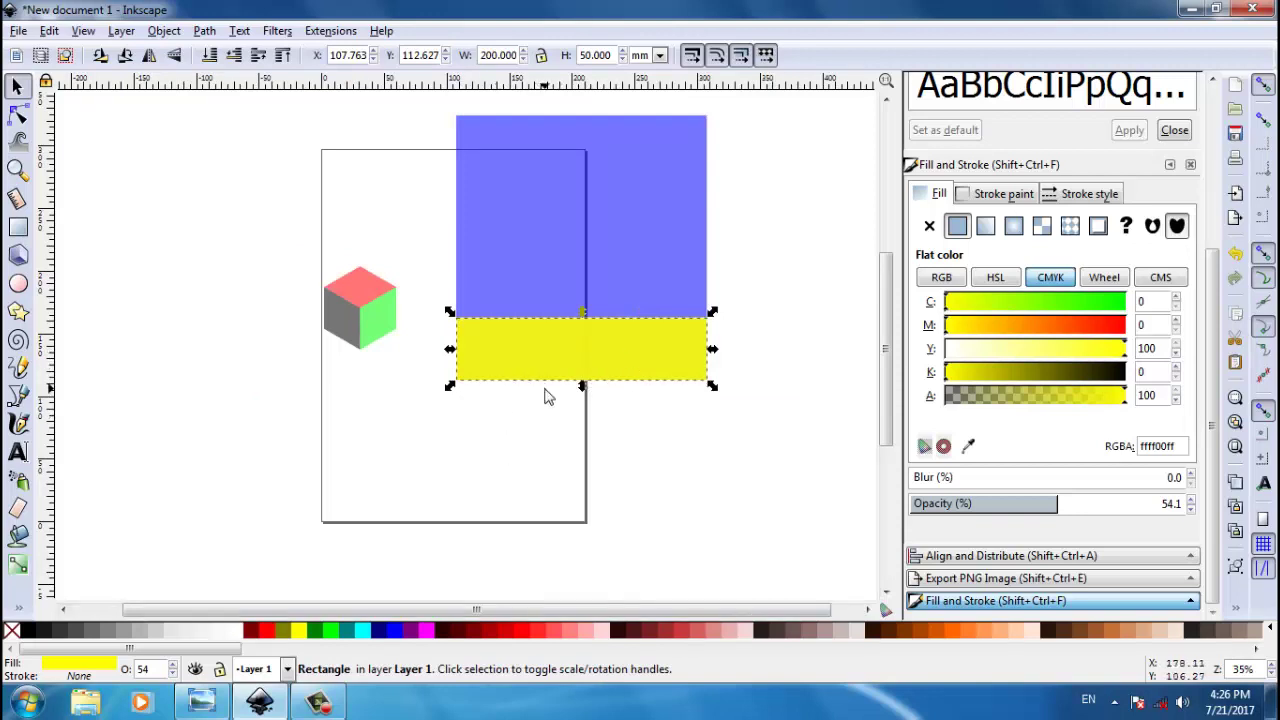
pyautogui.keyDown('shift'); pyautogui.click(590, 216); pyautogui.keyUp('shift')
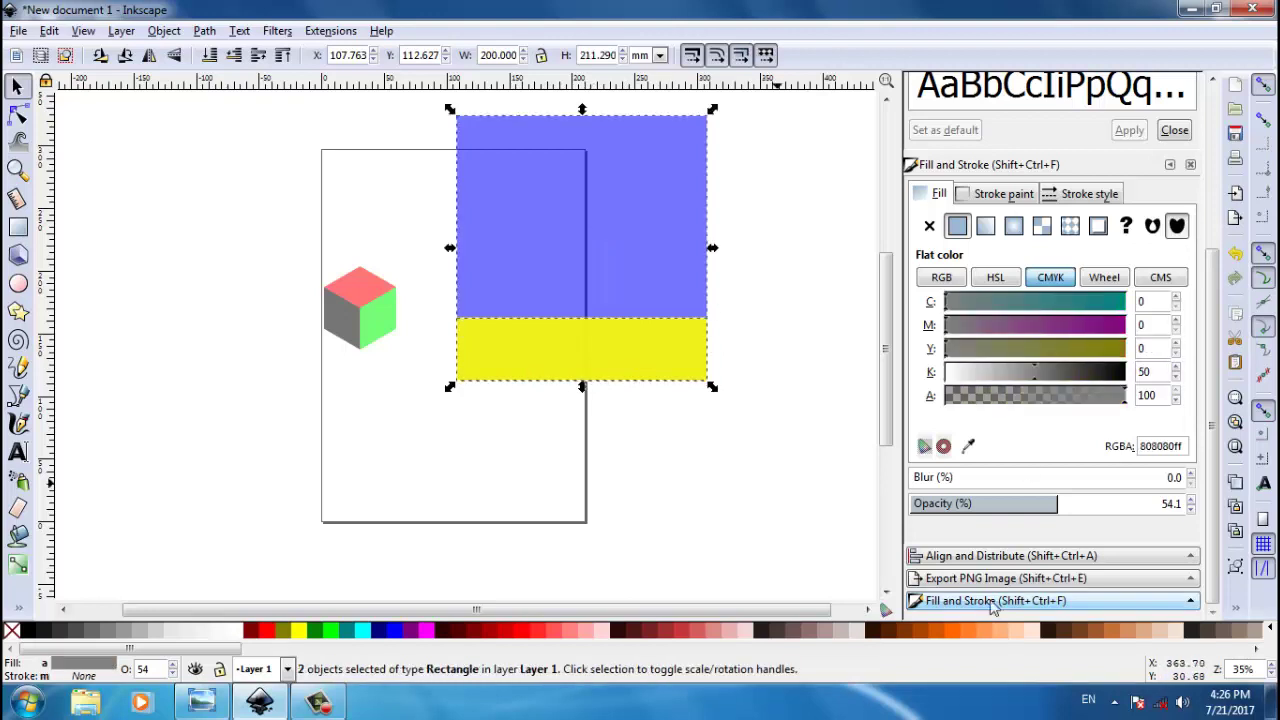
# Step: Align one yellow band to the blue rectangle's top edge and another to its centre
pyautogui.click(955, 559)
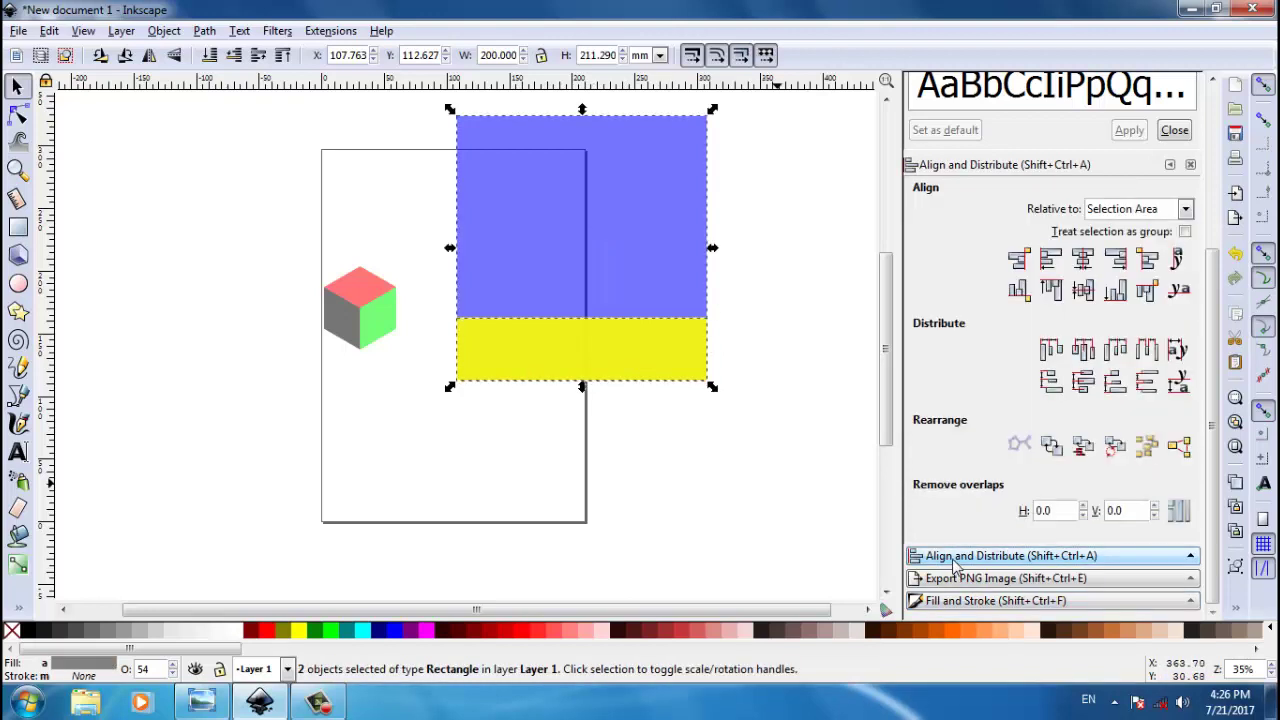
pyautogui.click(1063, 290)
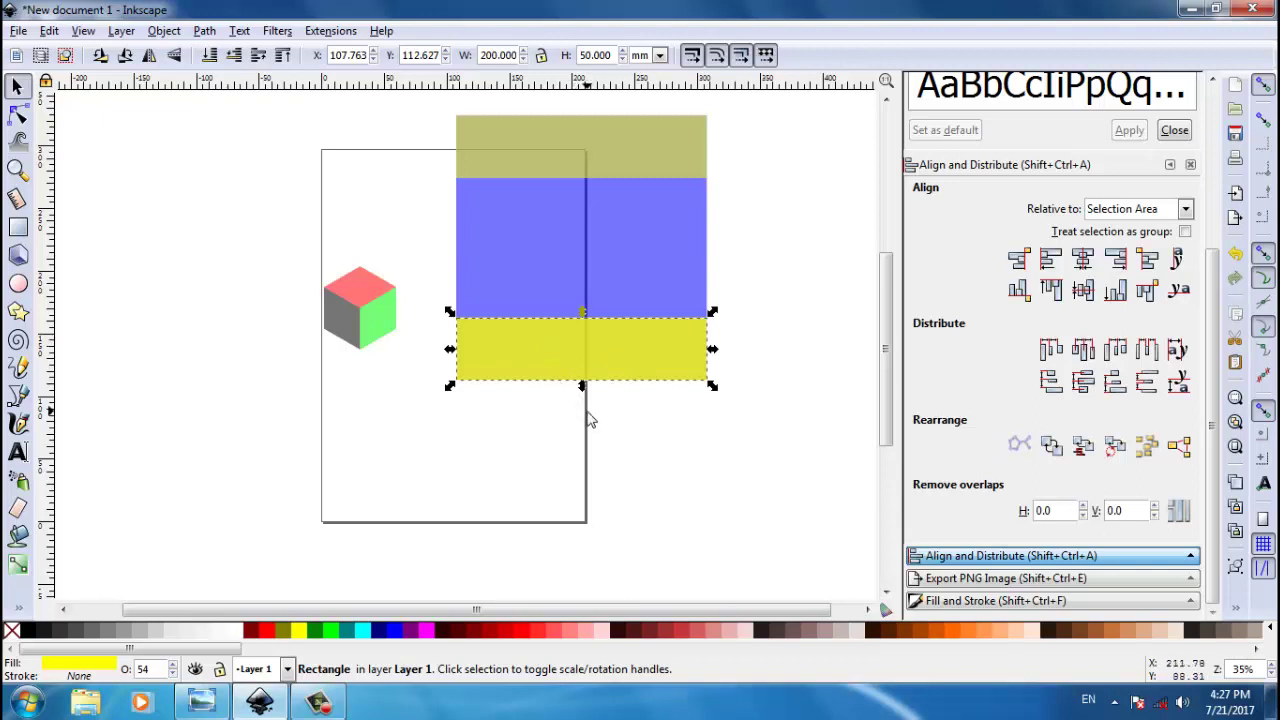
pyautogui.keyDown('shift'); pyautogui.click(603, 251); pyautogui.keyUp('shift')
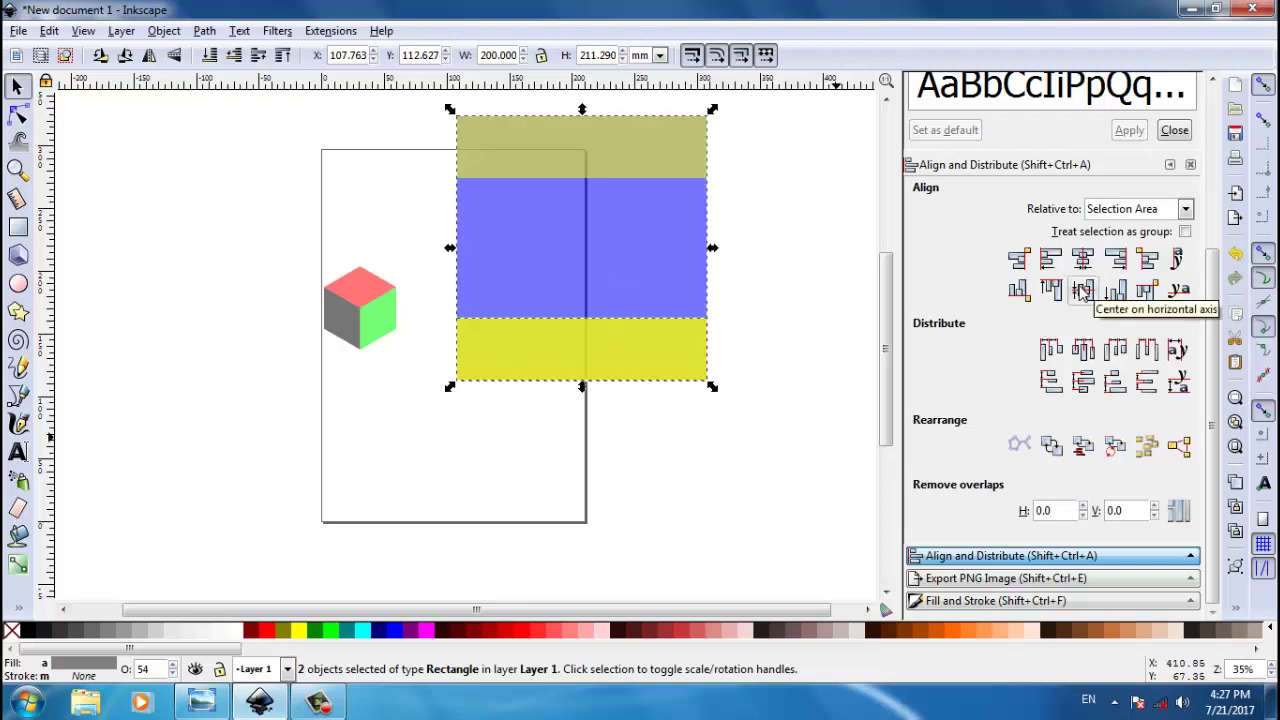
pyautogui.click(1081, 290)
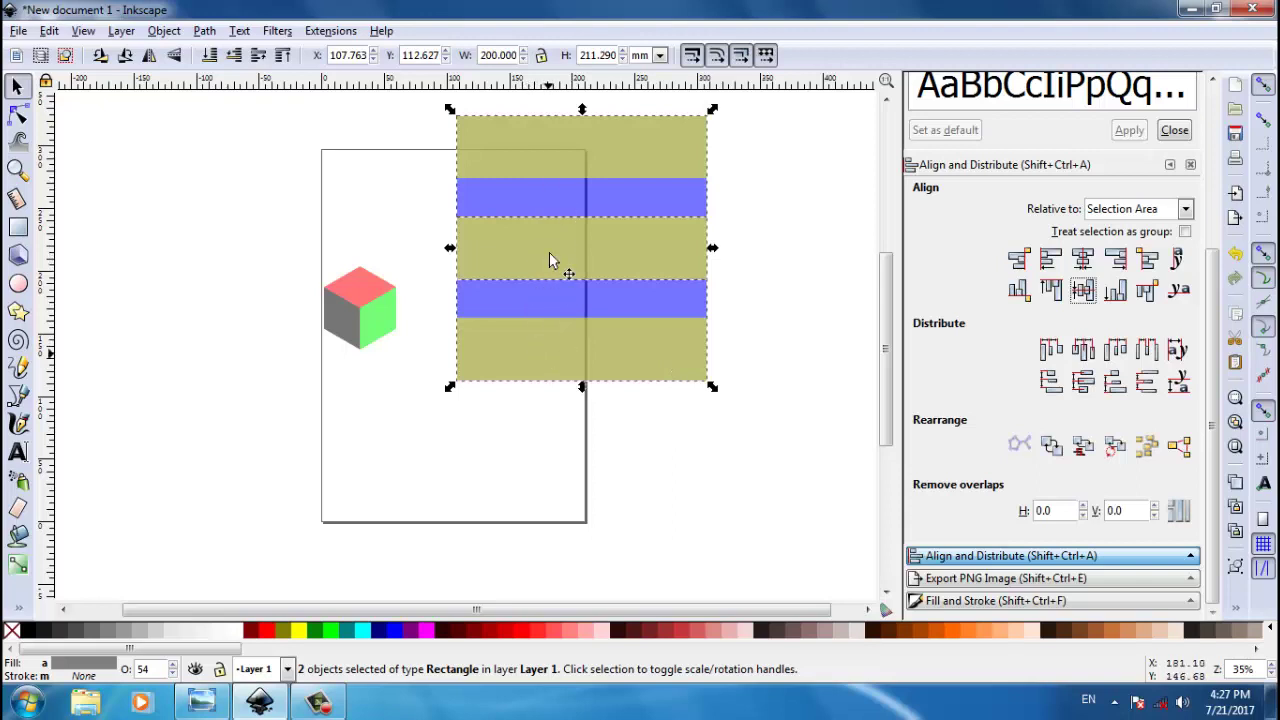
# Step: Union the three yellow bands into one 12-node striped path
pyautogui.click(555, 131)
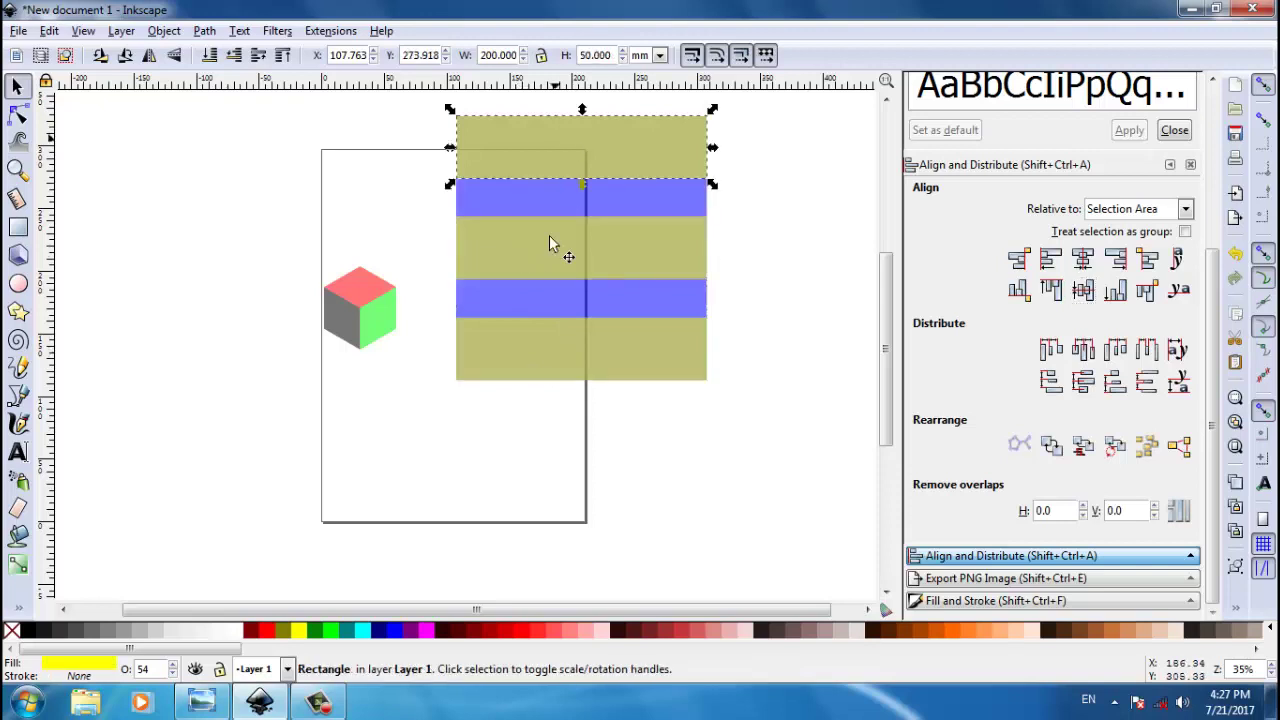
pyautogui.keyDown('shift'); pyautogui.click(566, 257); pyautogui.keyUp('shift')
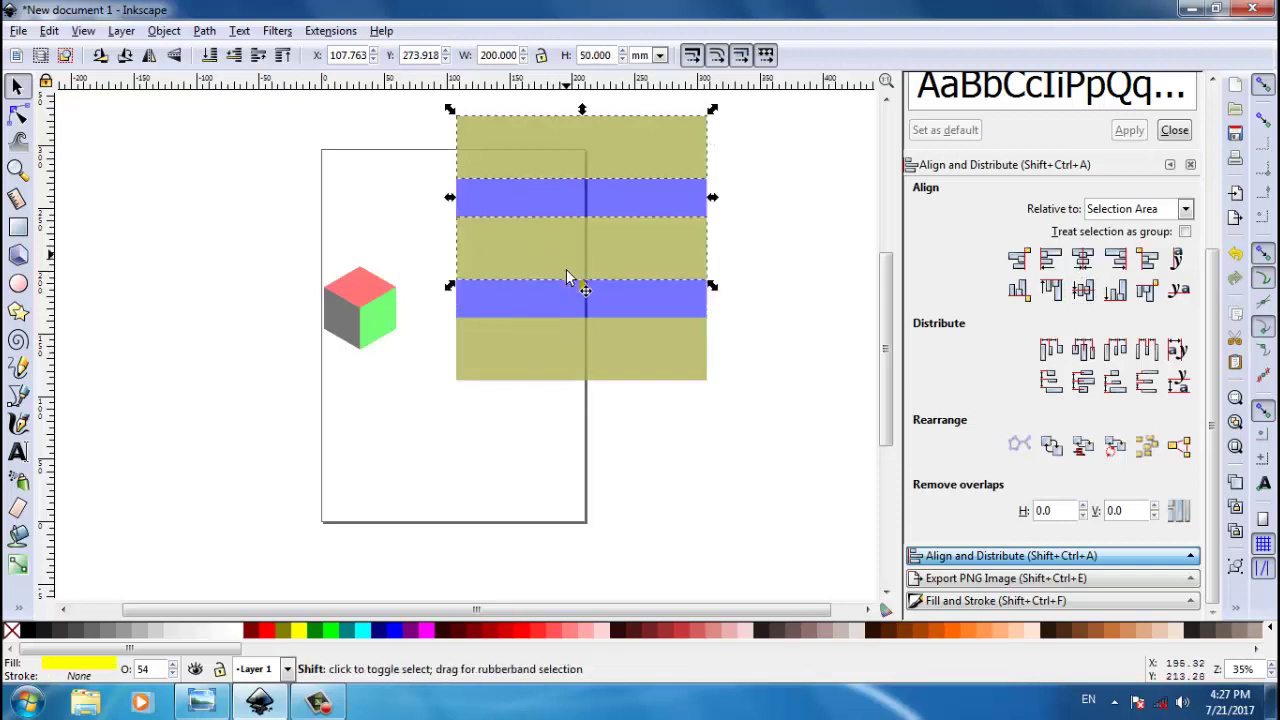
pyautogui.keyDown('shift'); pyautogui.click(567, 338); pyautogui.keyUp('shift')
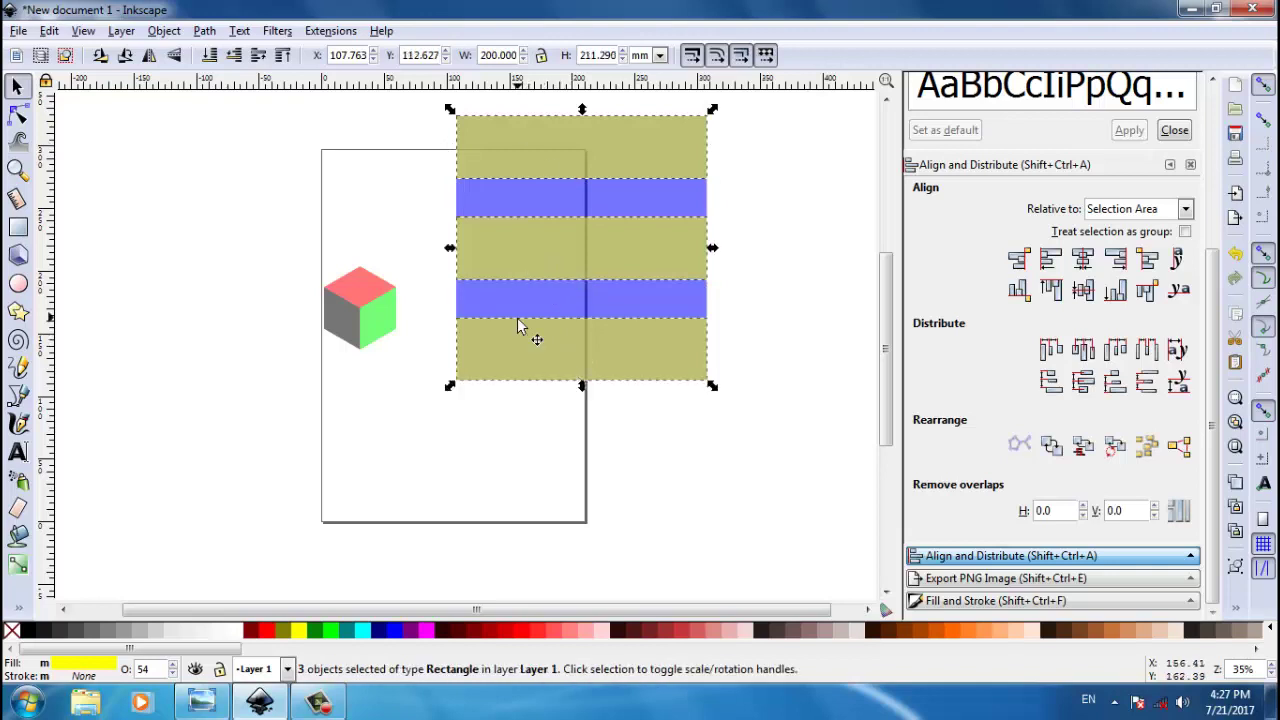
pyautogui.click(204, 31)
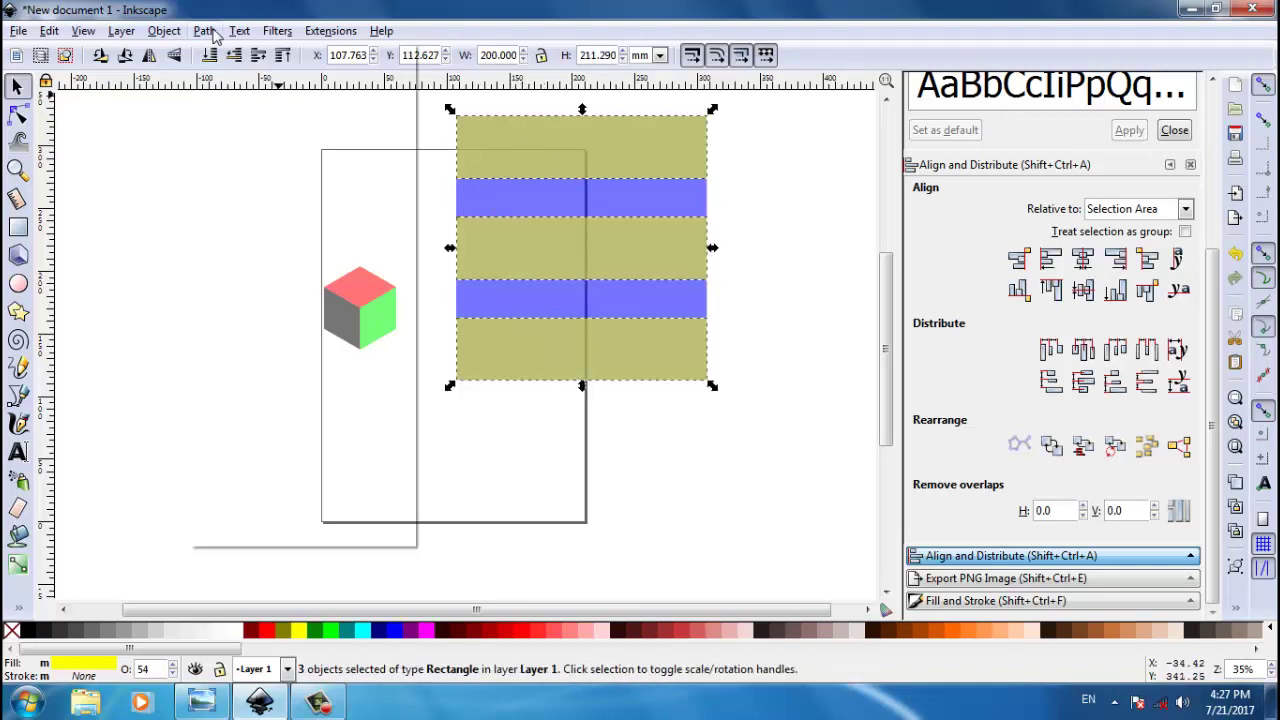
pyautogui.click(224, 158)
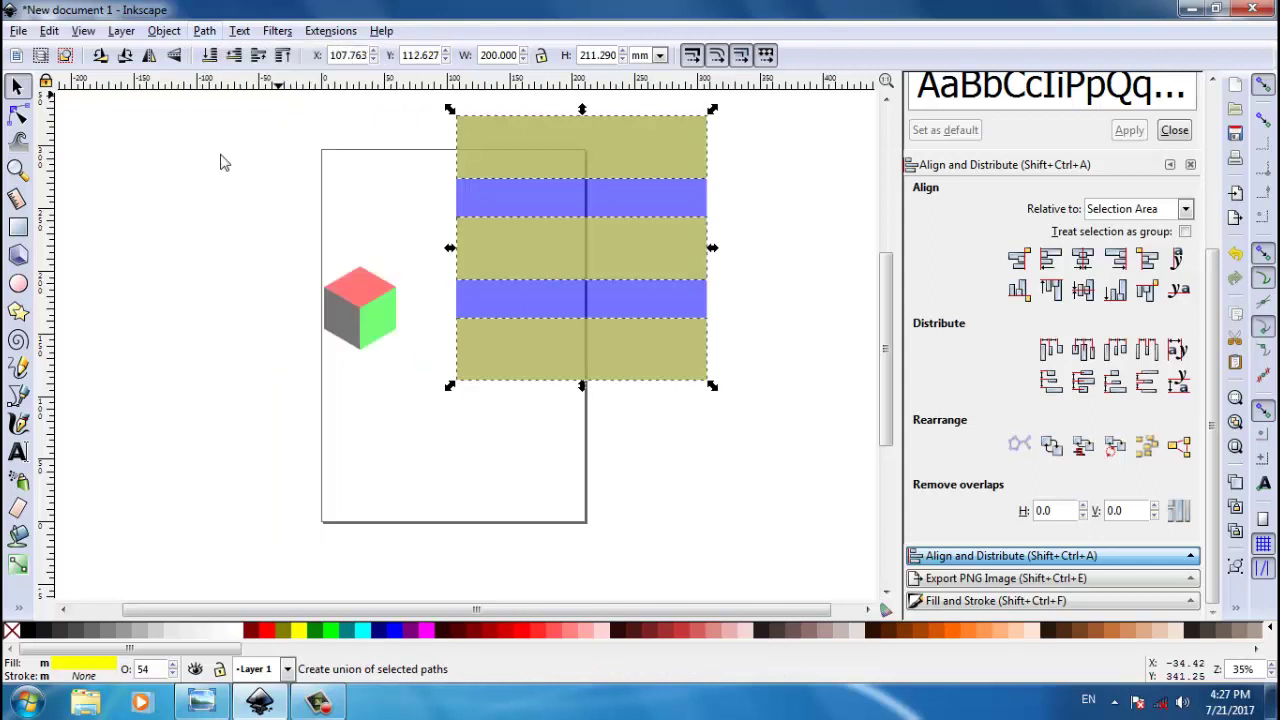
pyautogui.click(682, 150)
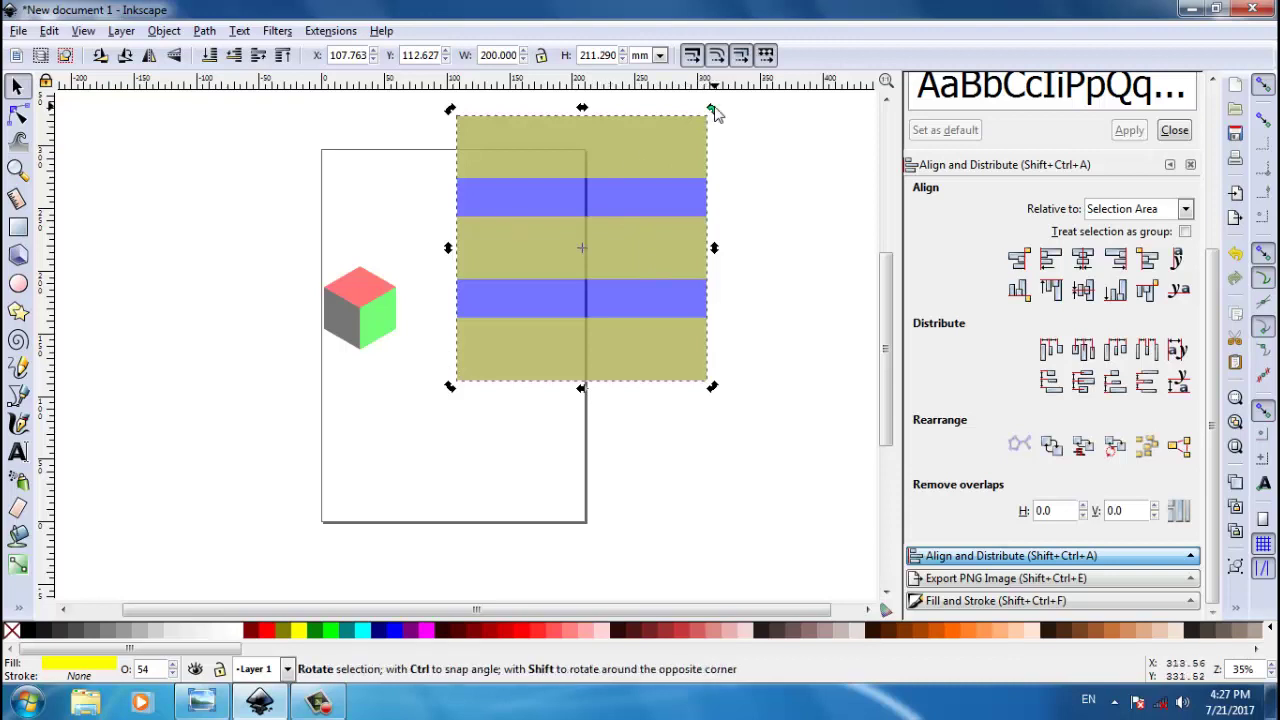
pyautogui.press('ctrl')
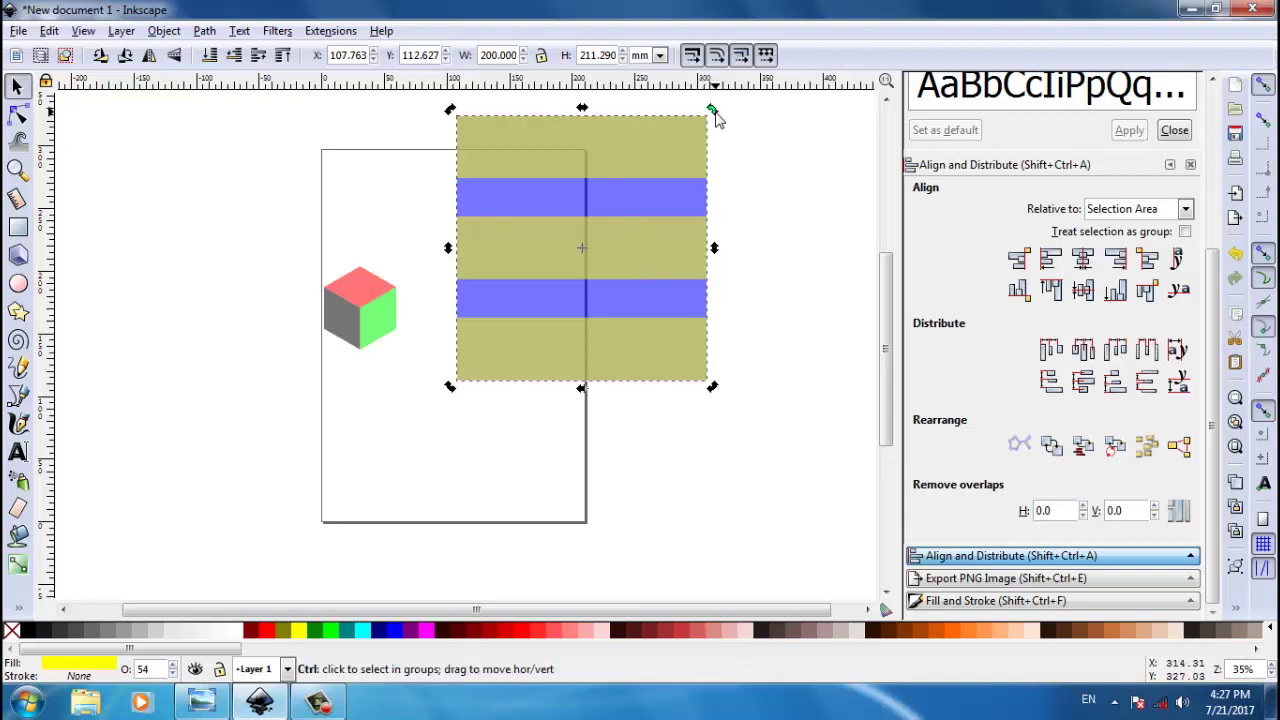
# Step: Rotate the striped path 30 degrees and scale it proportionally to 500 height
pyautogui.moveTo(722, 130); pyautogui.dragTo(747, 247)
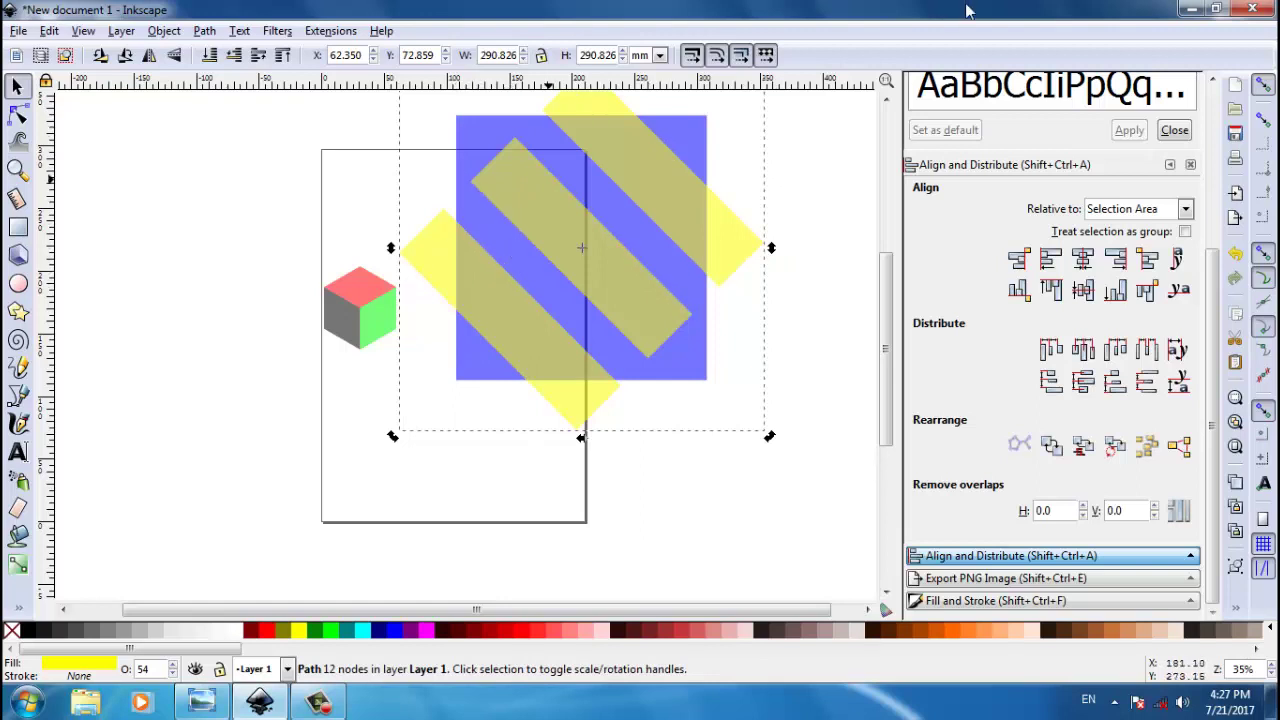
pyautogui.click(542, 58)
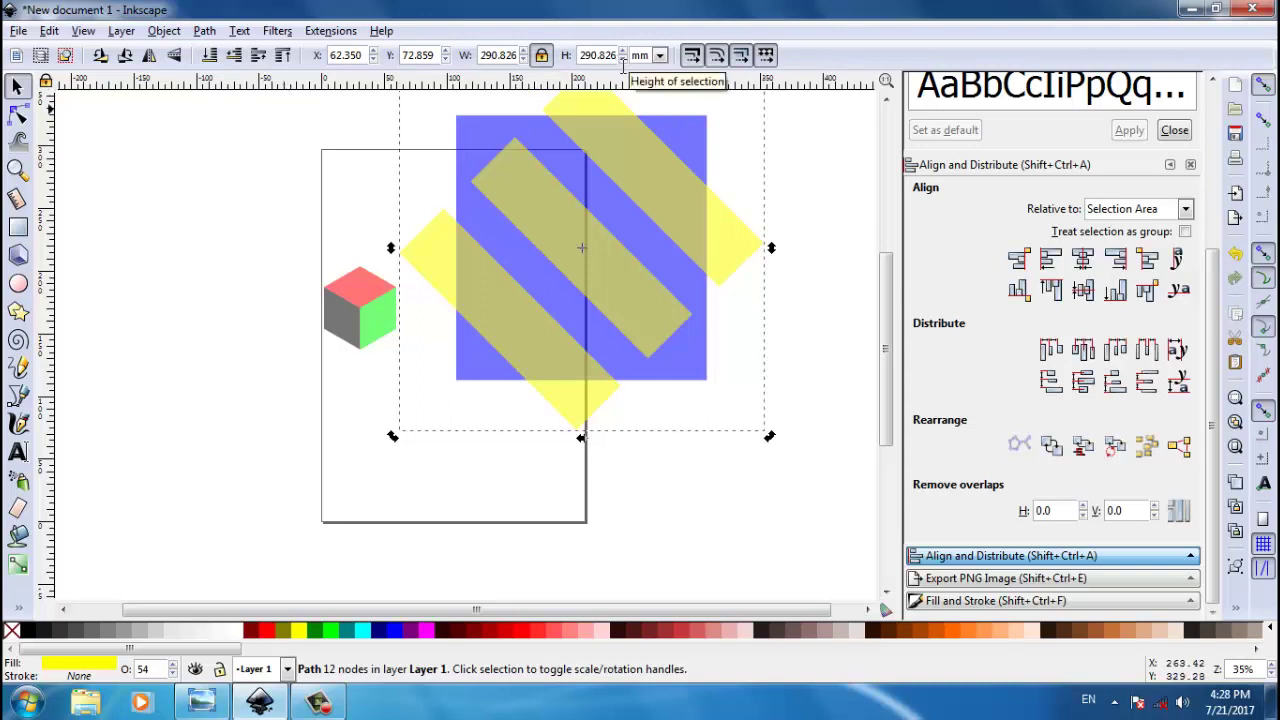
pyautogui.moveTo(618, 58); pyautogui.dragTo(555, 68)
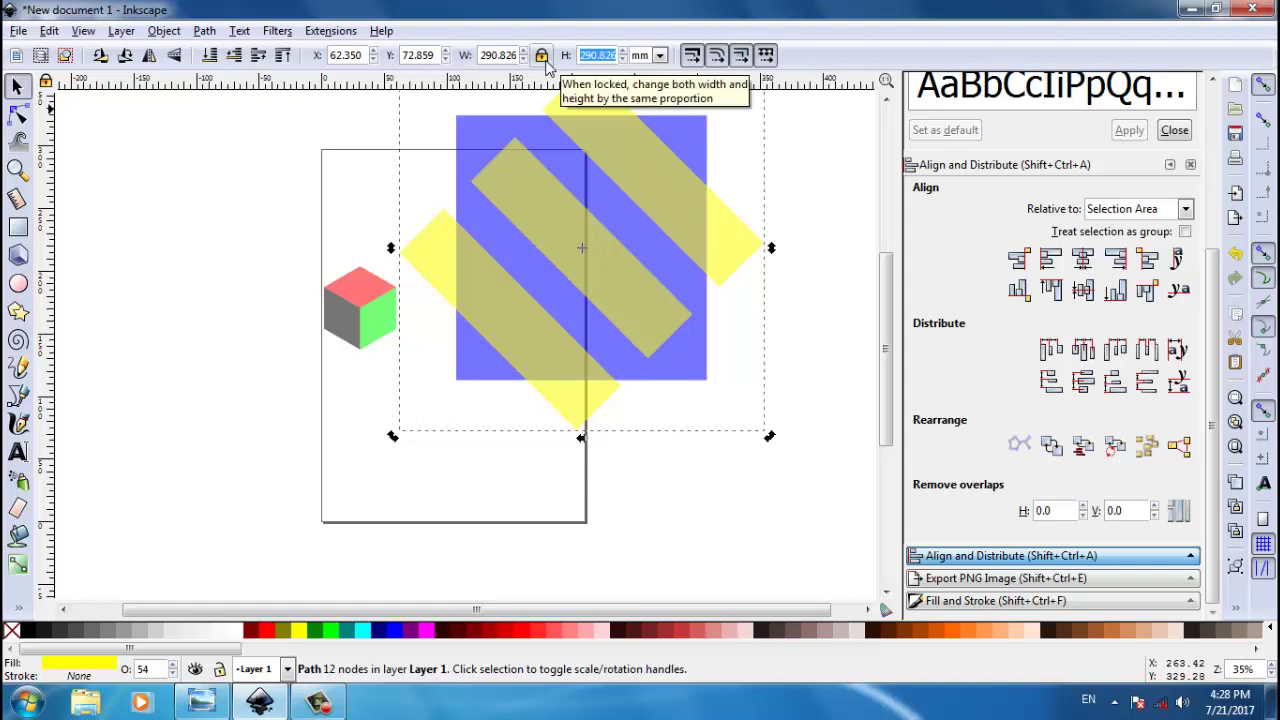
pyautogui.write('500')
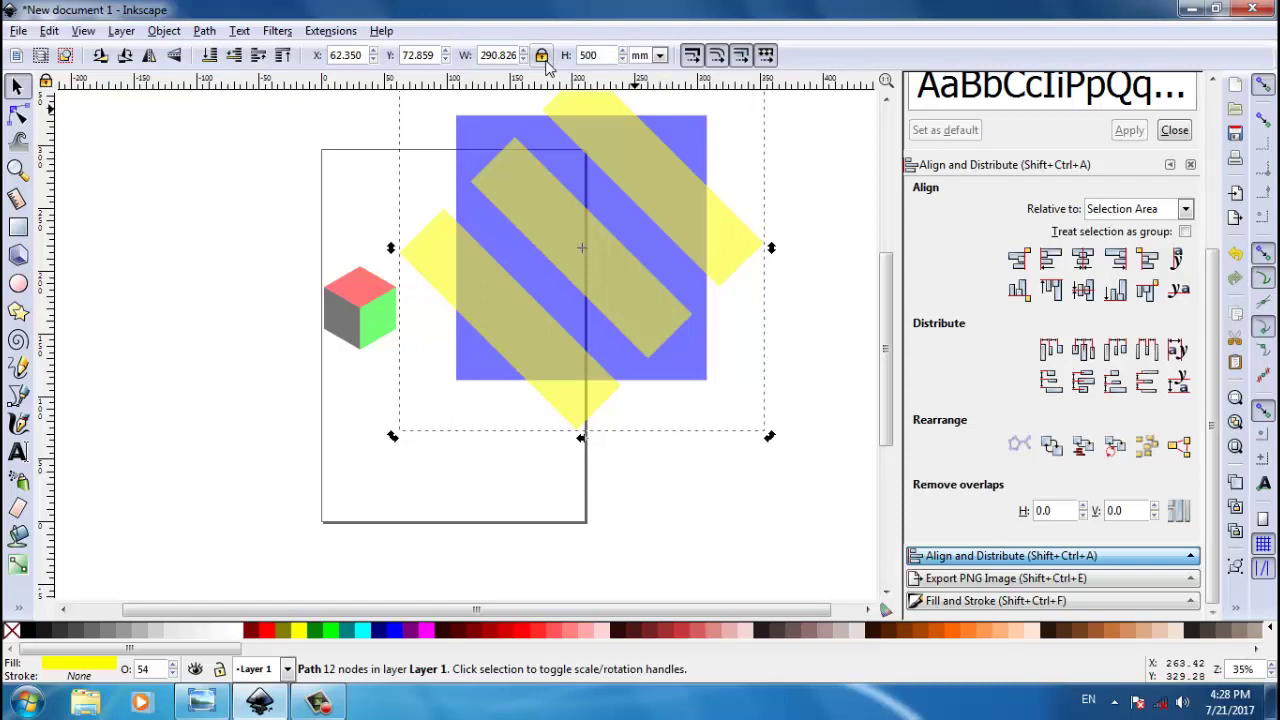
pyautogui.press('Return')
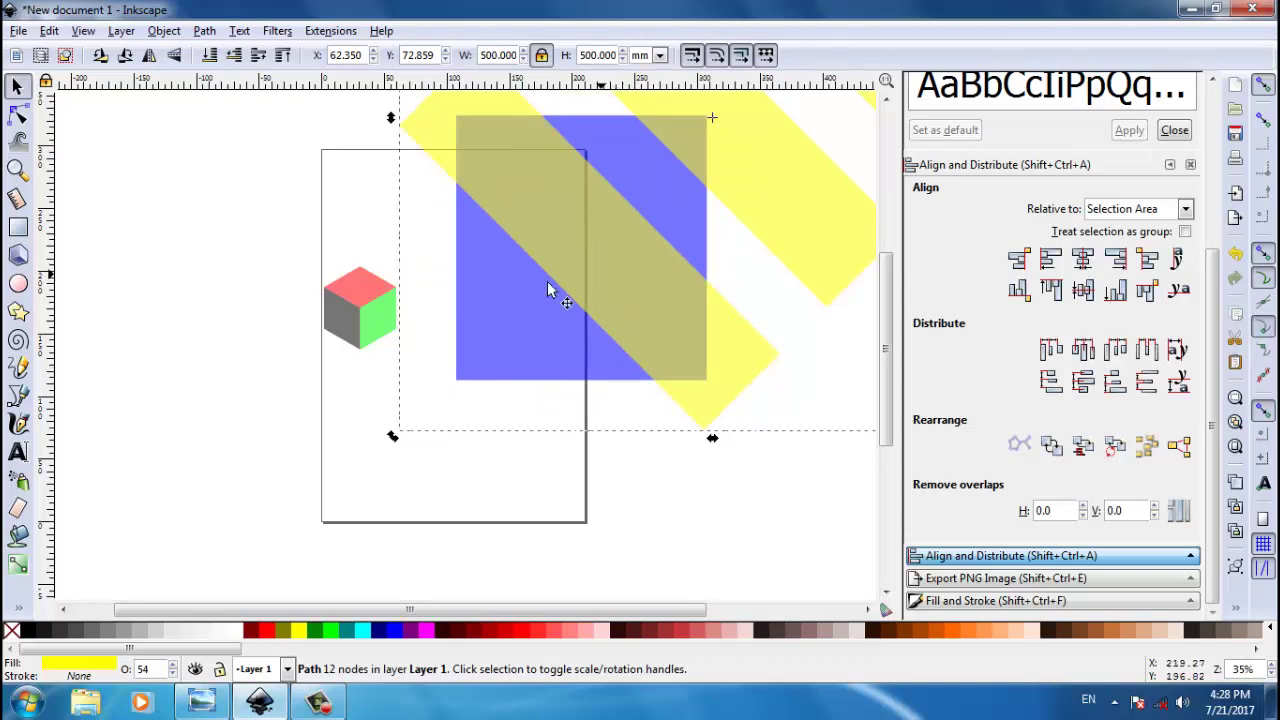
# Step: Centre the blue square and the stripes on both the vertical and horizontal axes
pyautogui.press('shift')
pyautogui.keyDown('shift'); pyautogui.click(504, 293); pyautogui.keyUp('shift')
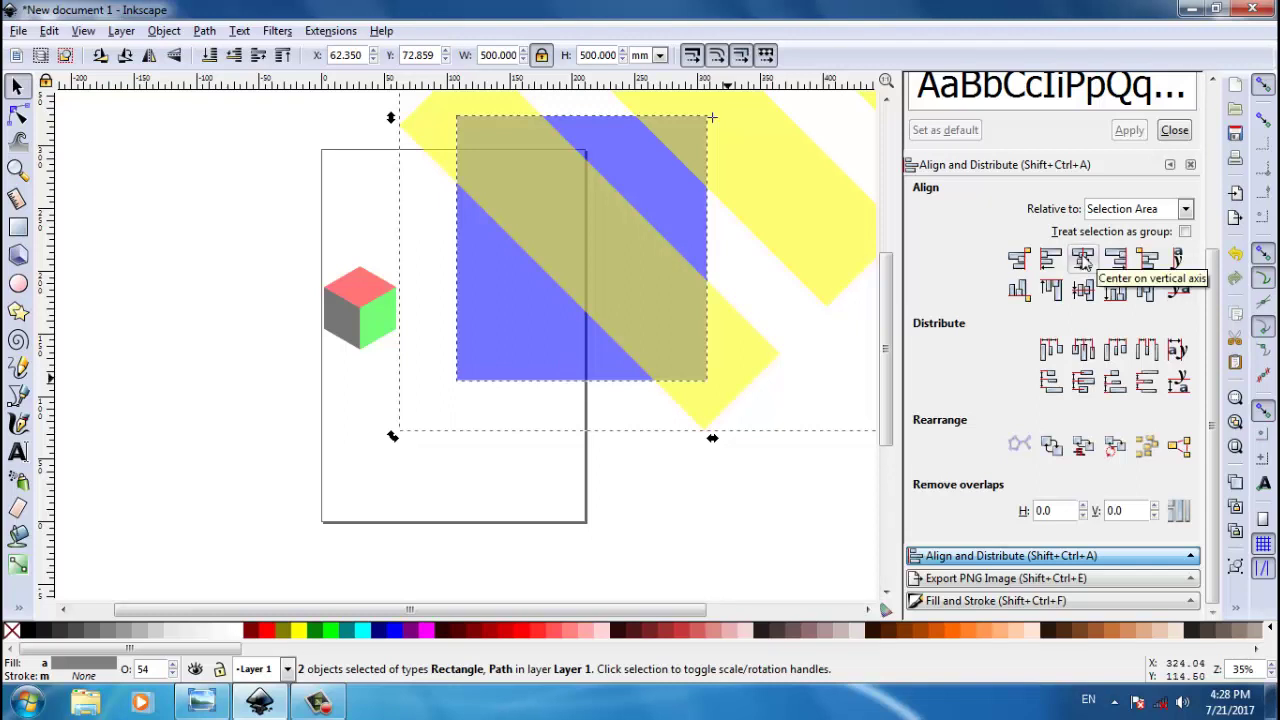
pyautogui.click(1083, 261)
pyautogui.click(1082, 290)
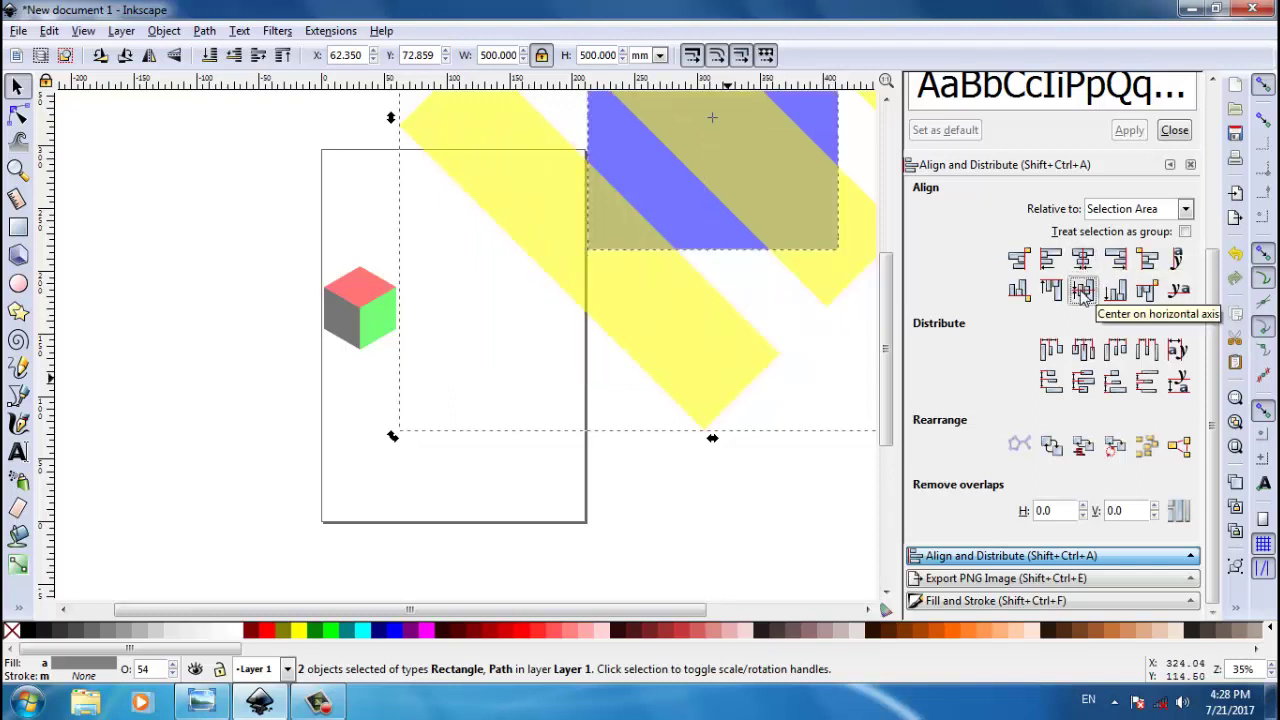
pyautogui.press('-')
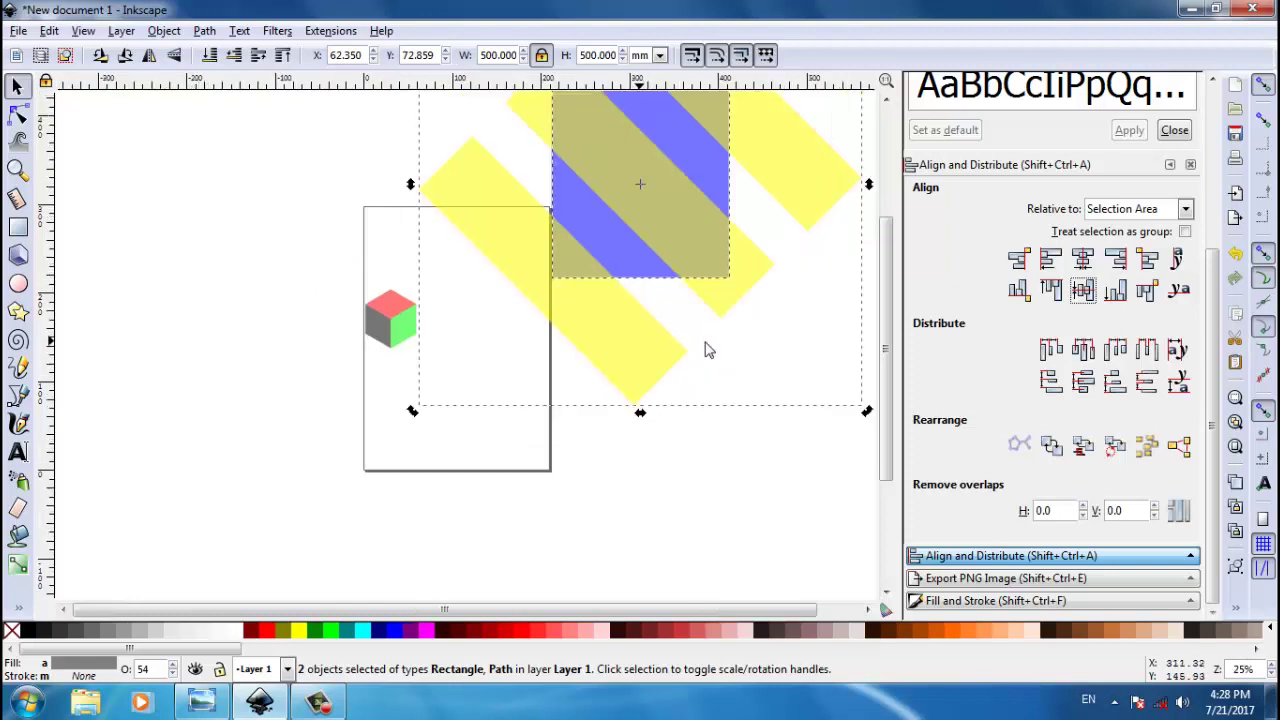
pyautogui.press('-')
pyautogui.press('-')
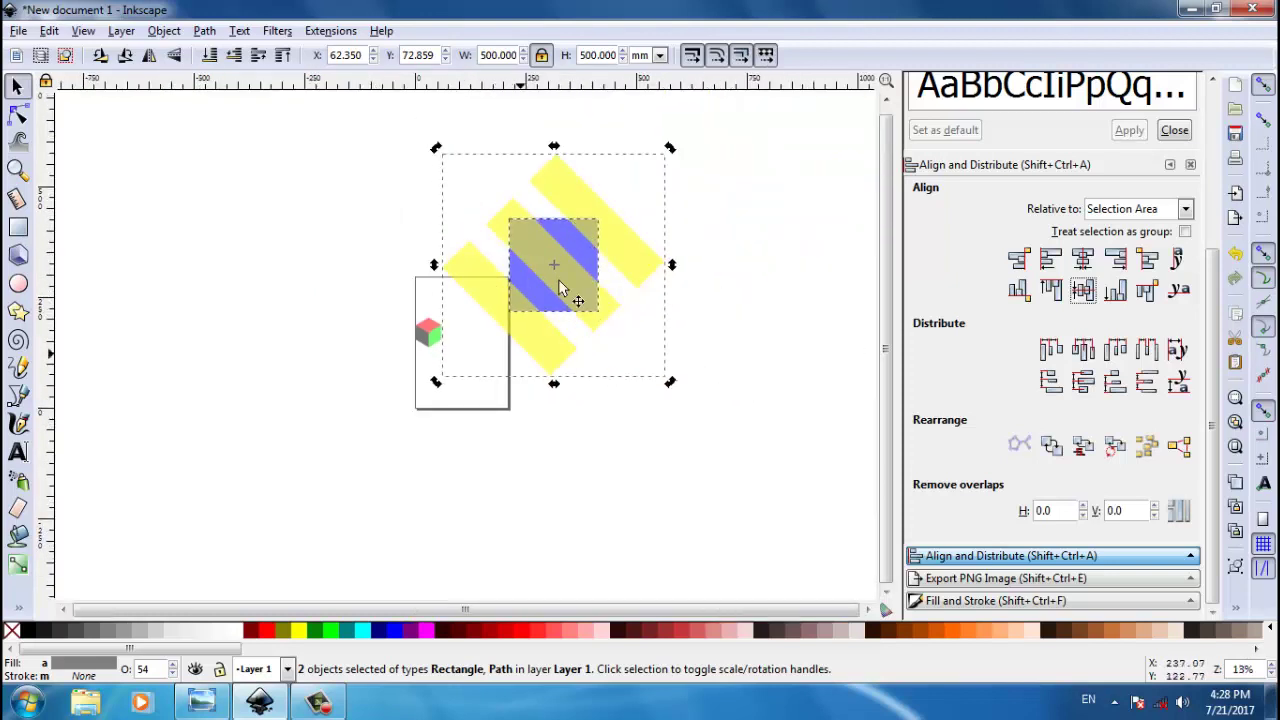
# Step: Intersect the diagonal stripes with the blue square to make a striped square
pyautogui.click(205, 31)
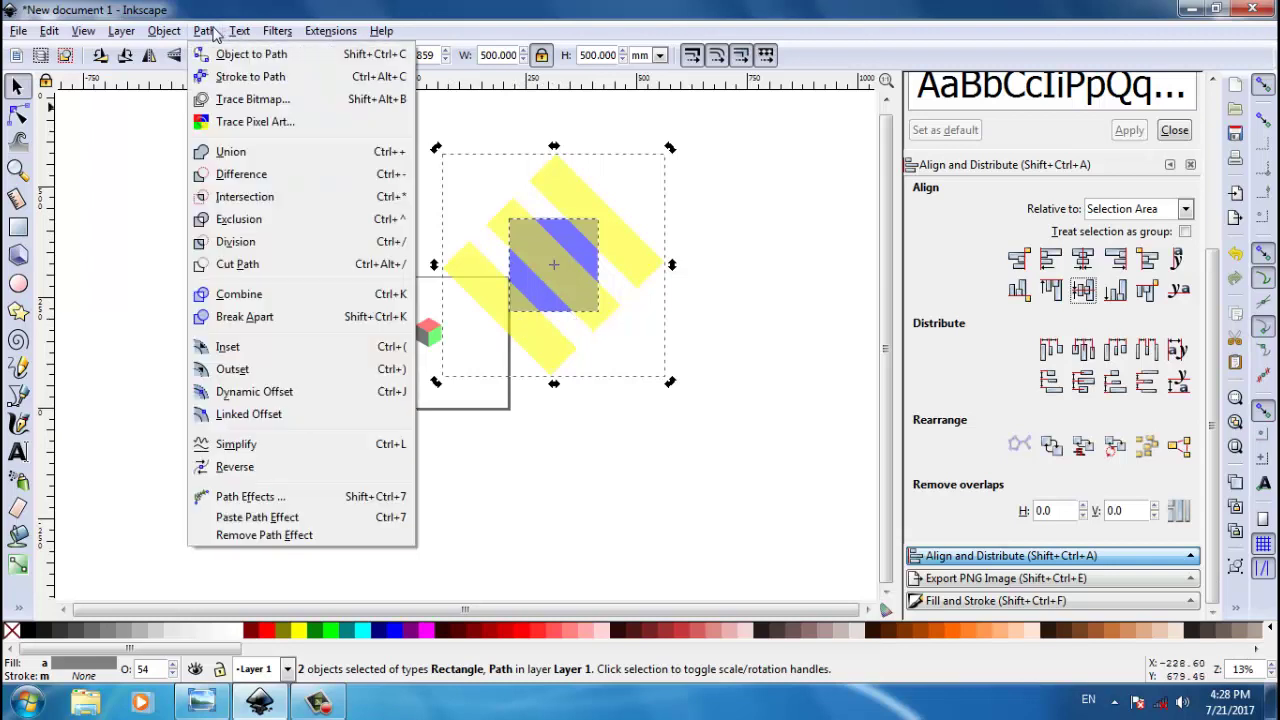
pyautogui.click(240, 205)
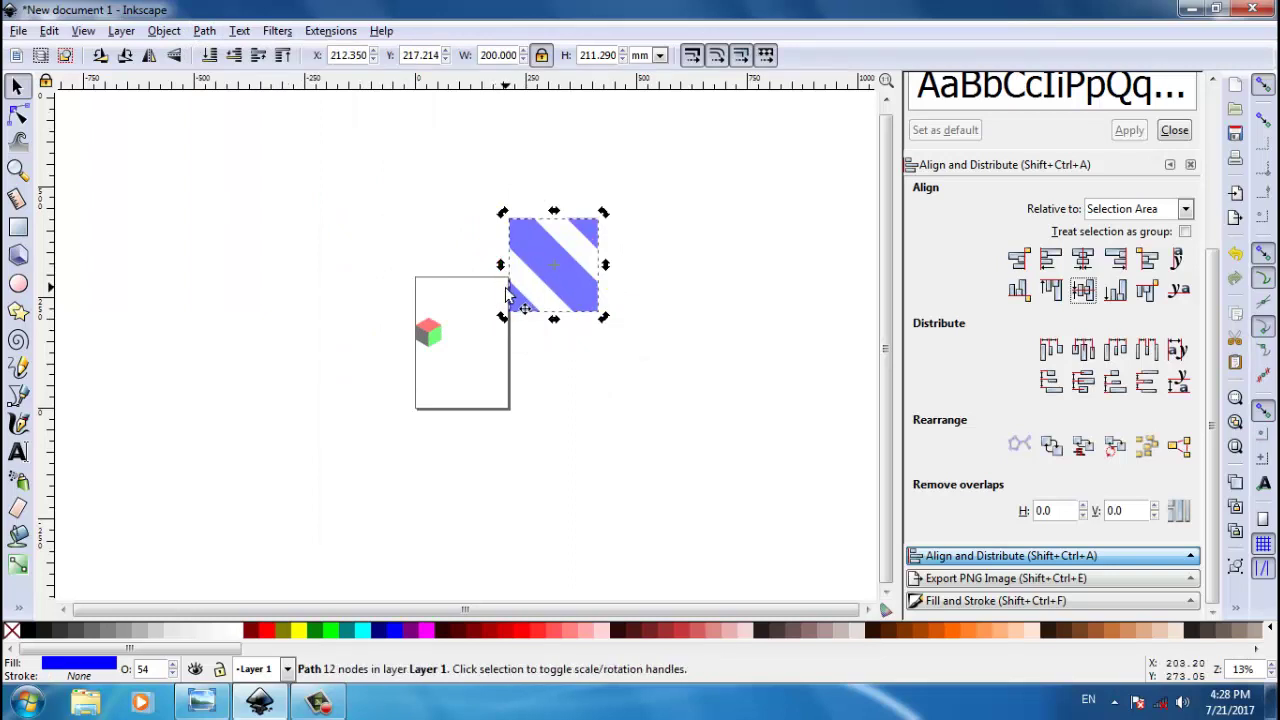
pyautogui.press('+')
pyautogui.press('+')
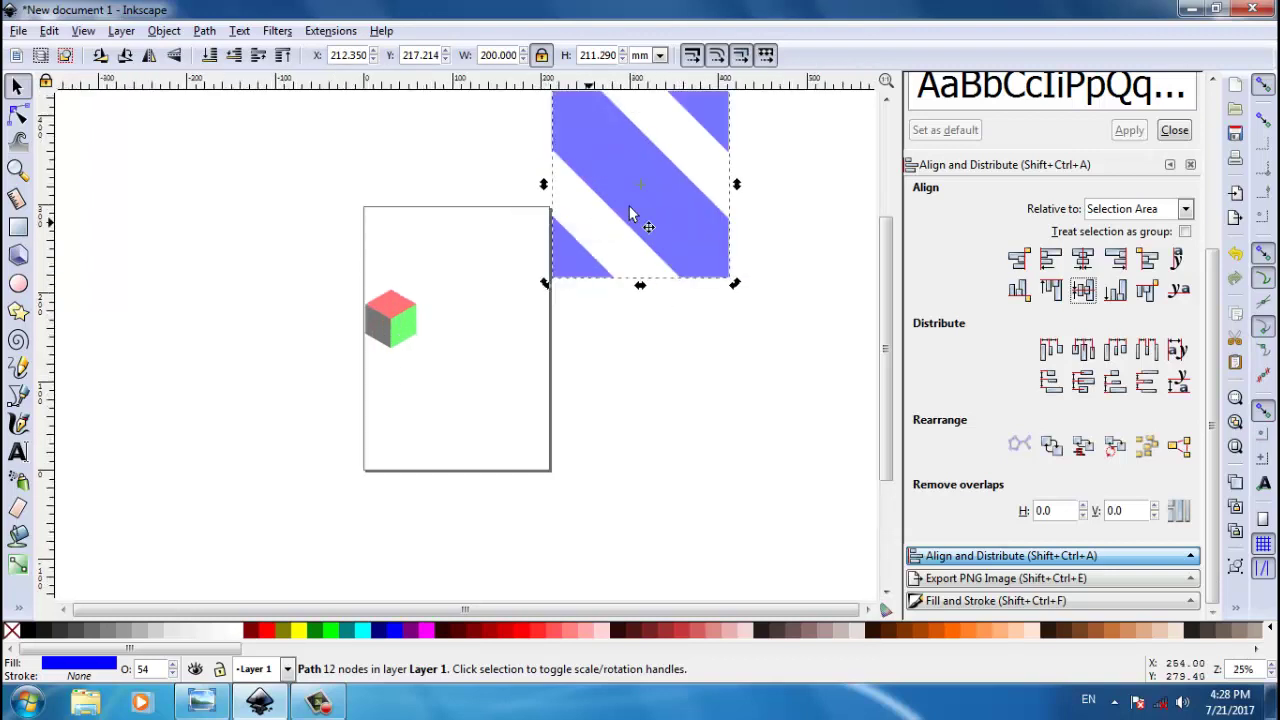
# Step: Move the striped square onto the page and flip it horizontally
pyautogui.moveTo(651, 206)
pyautogui.mouseDown()
pyautogui.moveTo(600, 285)
pyautogui.moveTo(496, 390)
pyautogui.mouseUp()
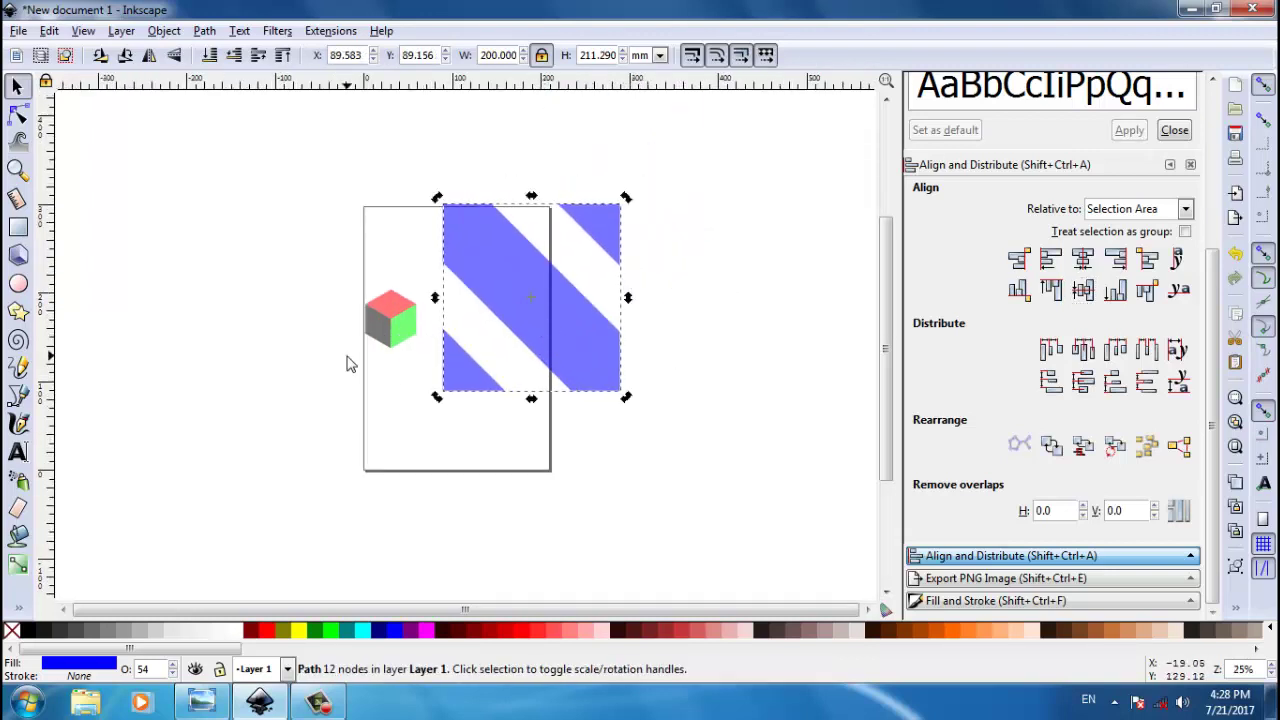
pyautogui.press('+')
pyautogui.press('+')
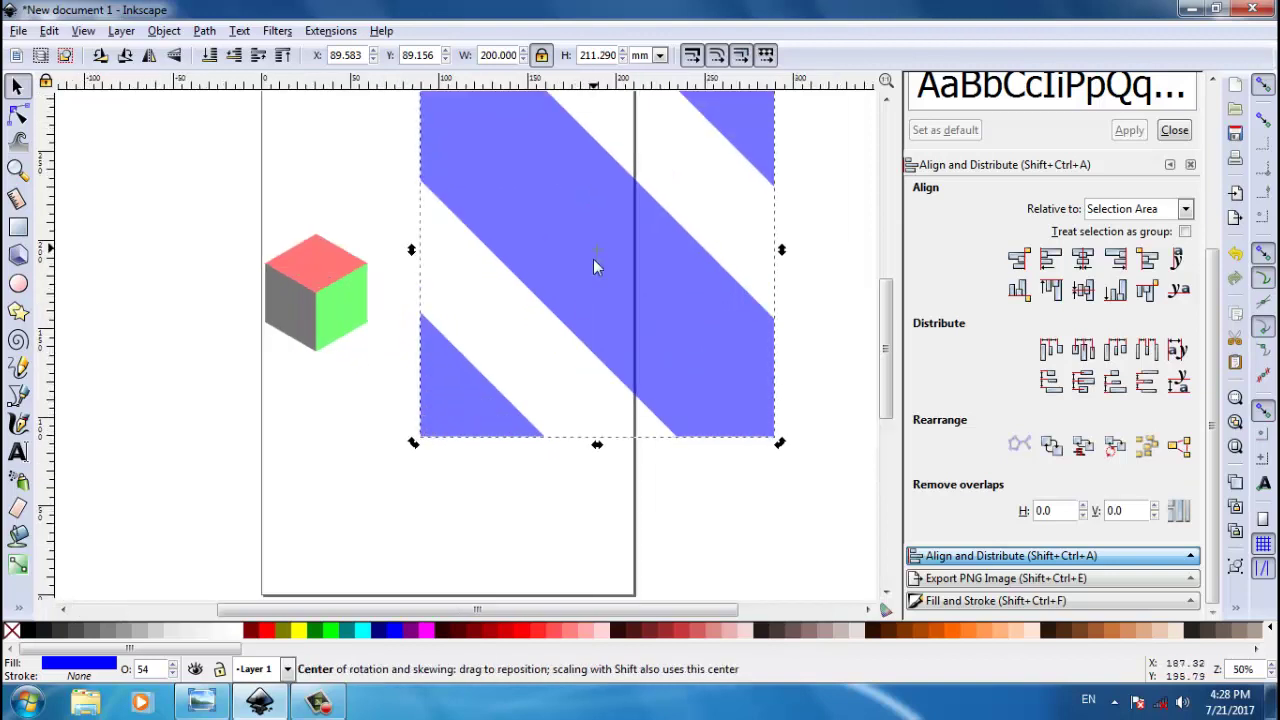
pyautogui.moveTo(595, 256); pyautogui.dragTo(575, 340)
pyautogui.click(575, 340)
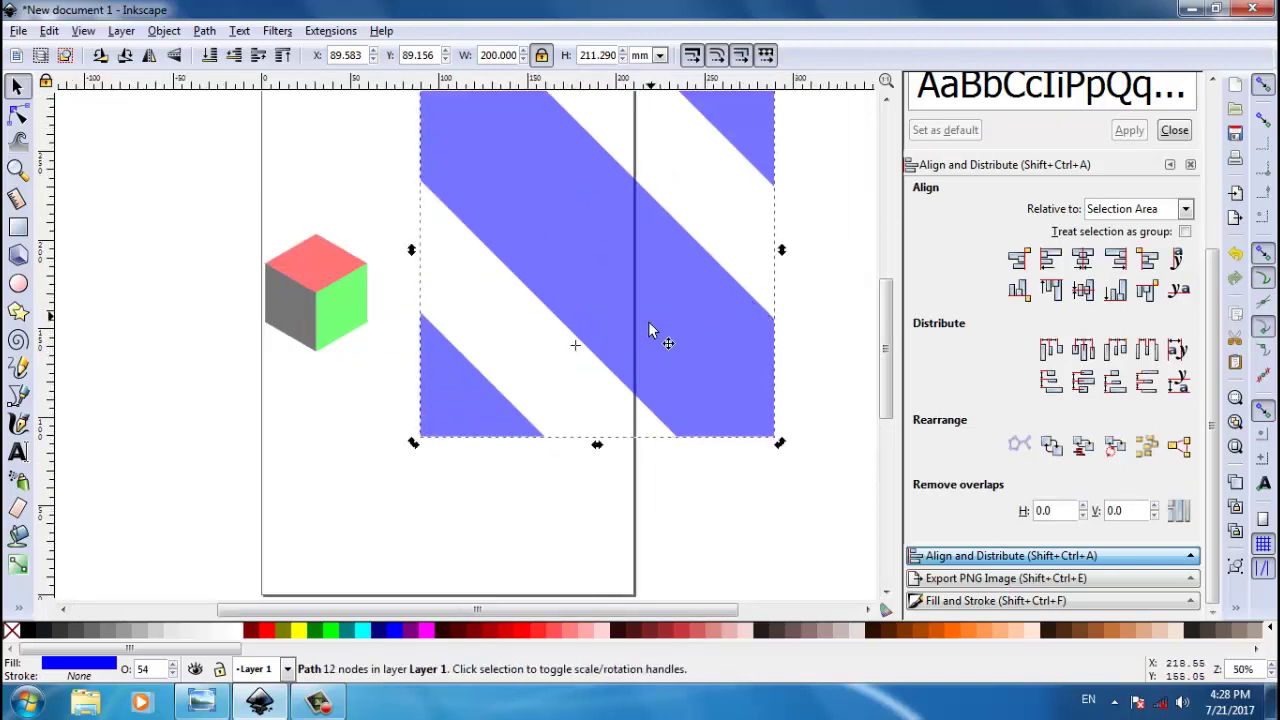
pyautogui.moveTo(653, 284); pyautogui.dragTo(620, 370)
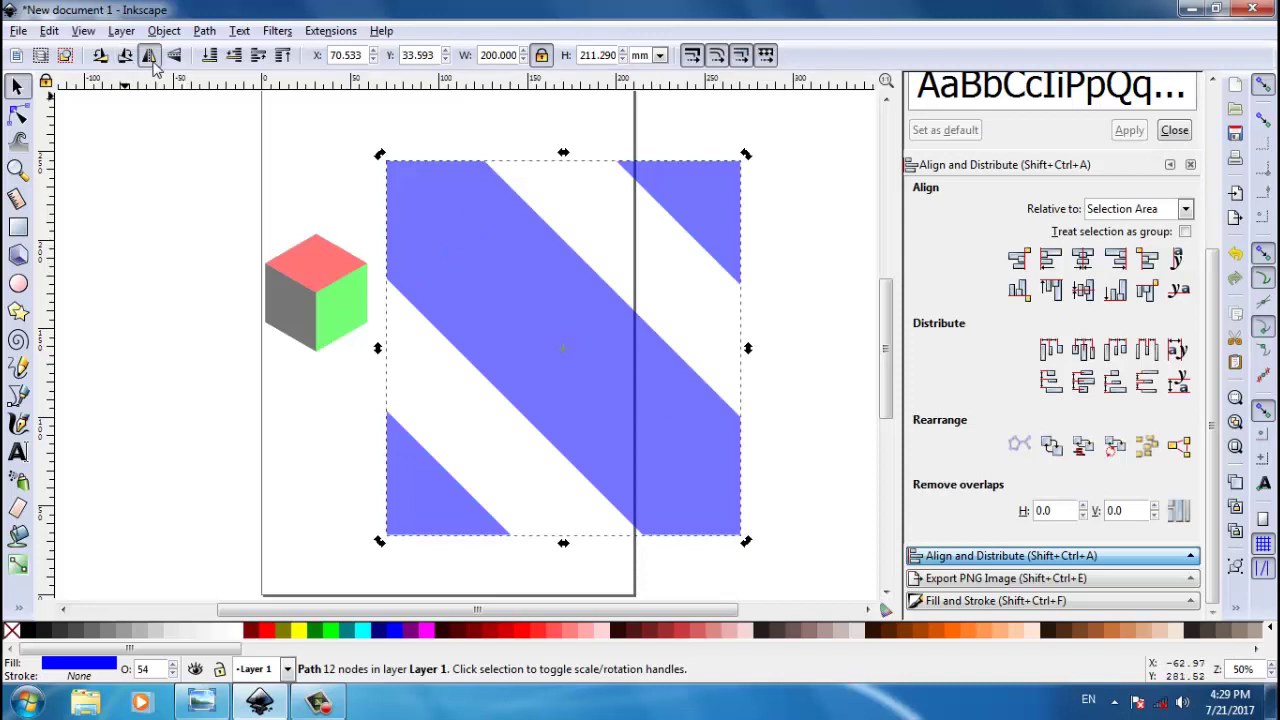
pyautogui.click(152, 60)
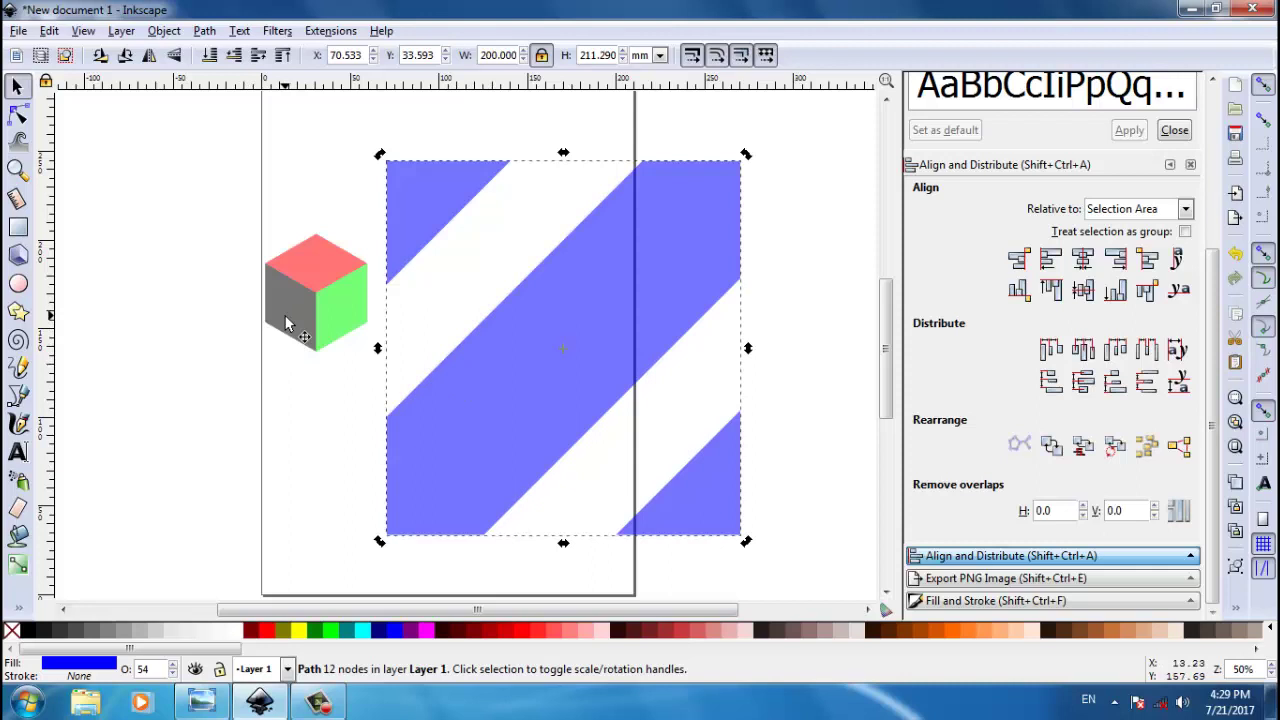
# Step: Map the striped square onto the cube's grey left face with the Perspective extension
pyautogui.press('shift')
pyautogui.keyDown('shift'); pyautogui.click(286, 323); pyautogui.keyUp('shift')
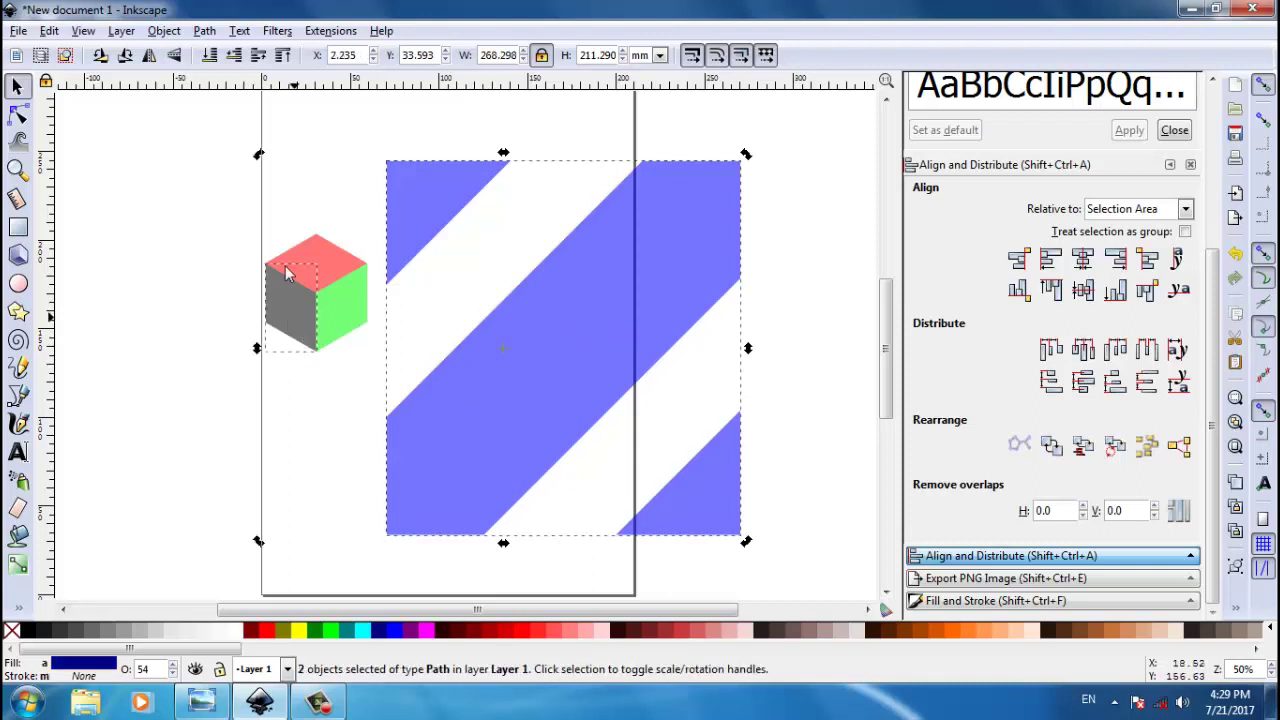
pyautogui.click(313, 32)
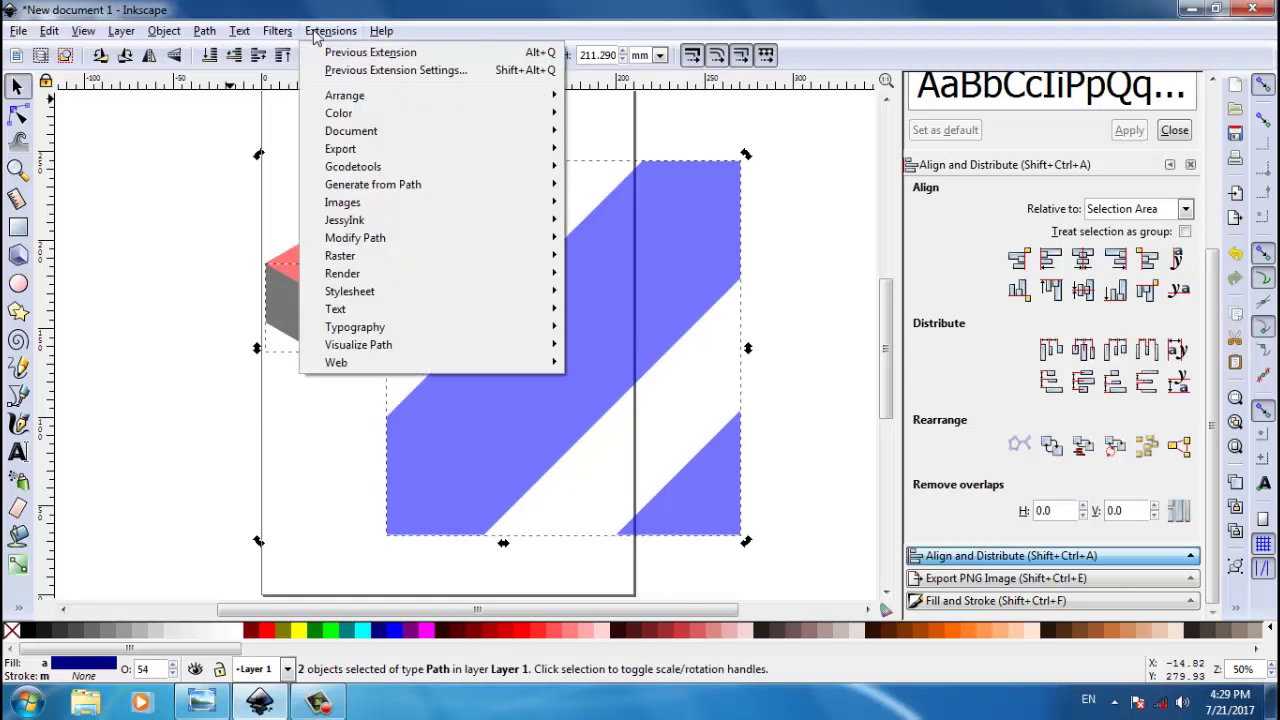
pyautogui.moveTo(355, 238)
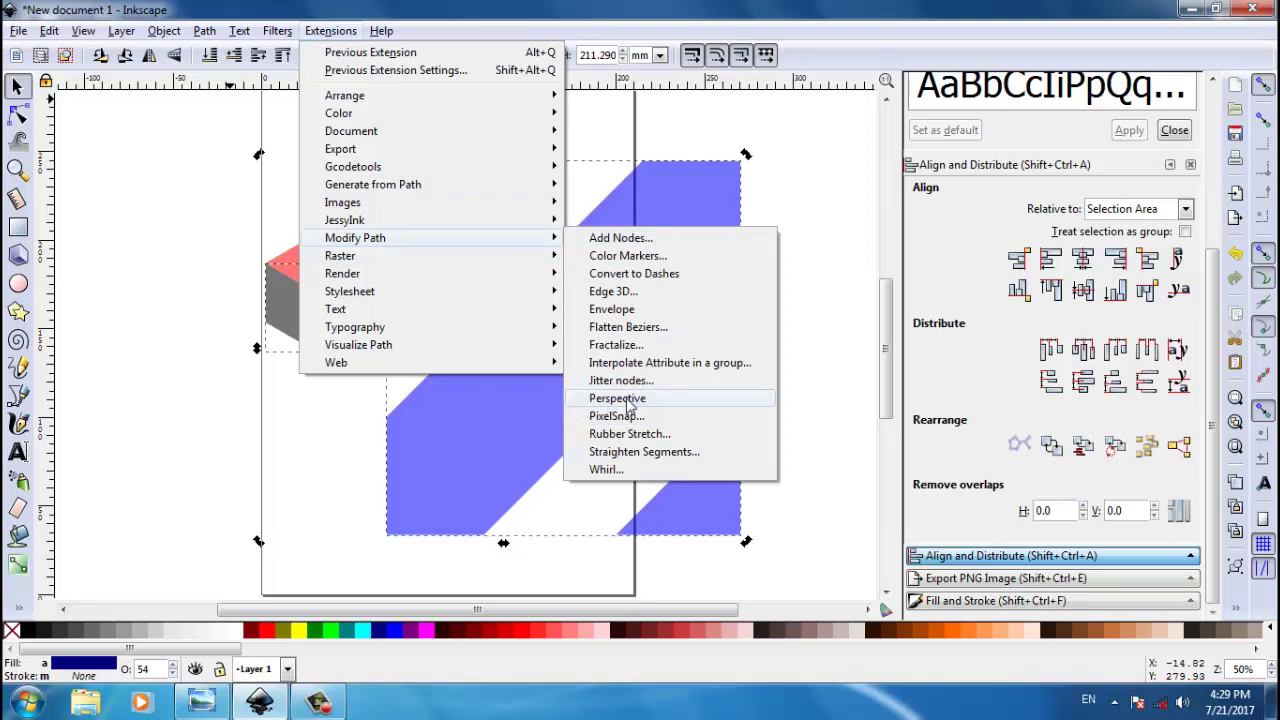
pyautogui.click(629, 403)
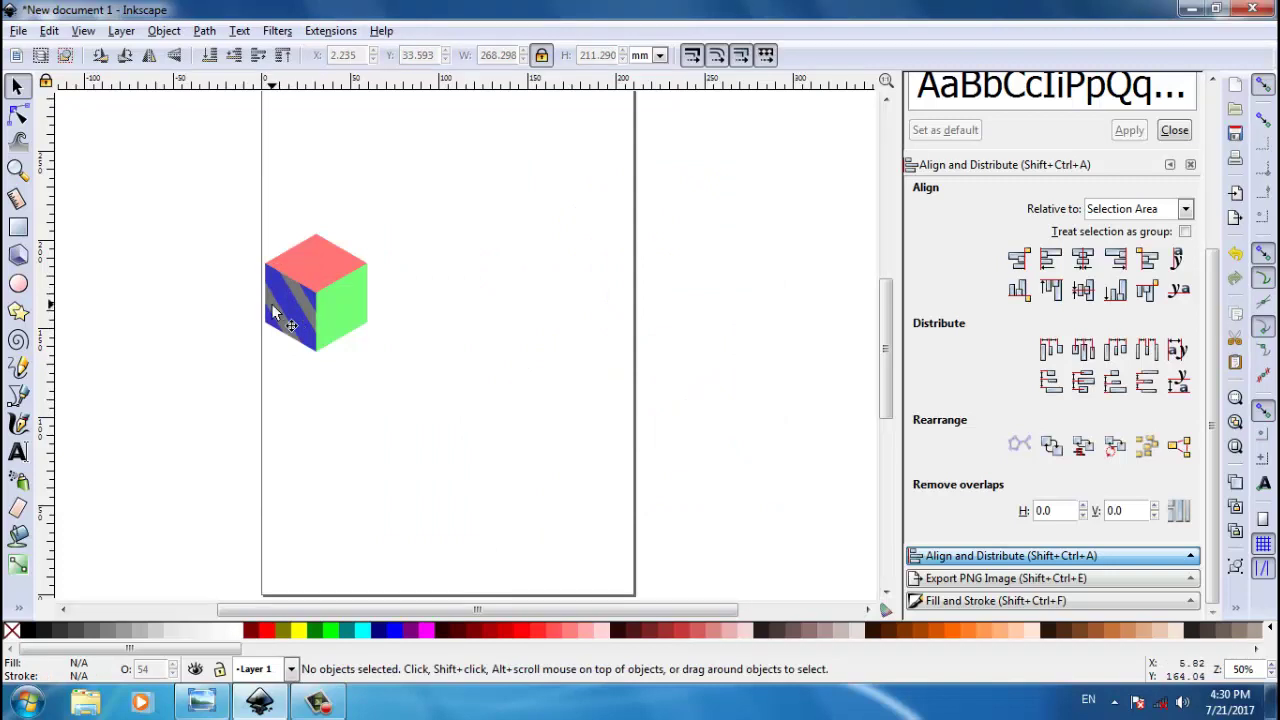
# Step: Select the whole cube and move it right to X 74.202, Y 133.826
pyautogui.moveTo(221, 197); pyautogui.dragTo(402, 383)
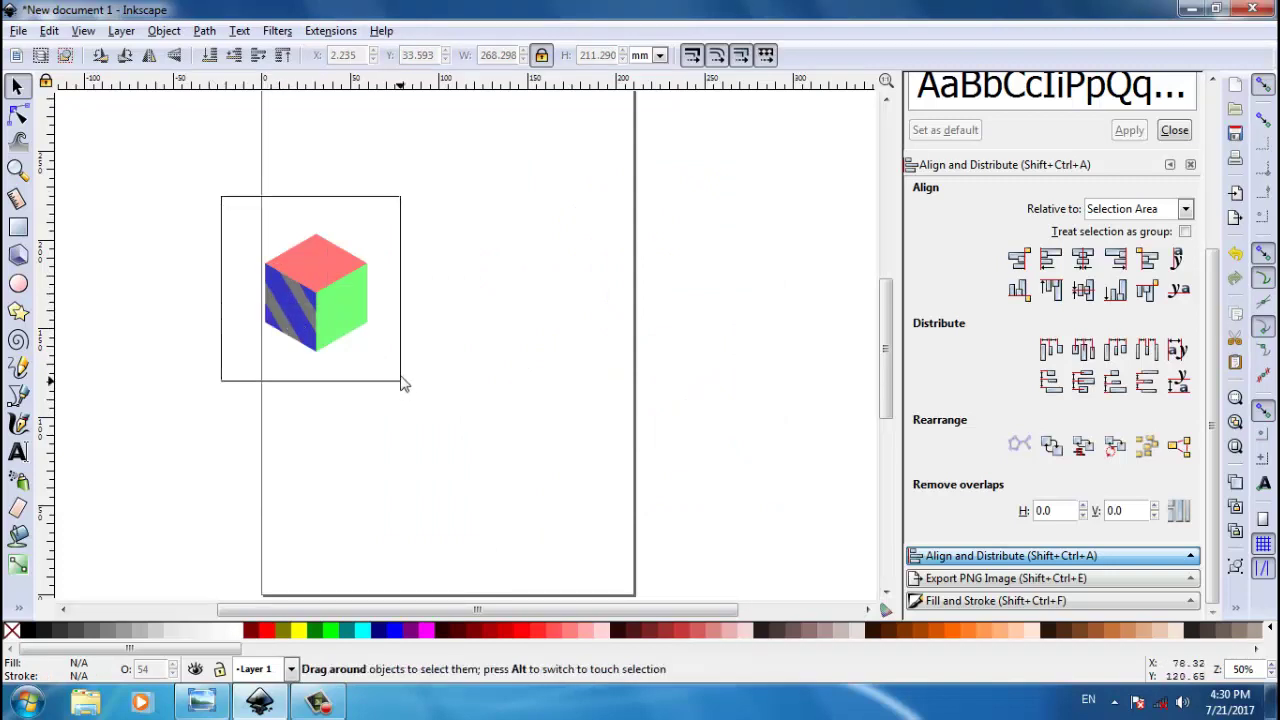
pyautogui.moveTo(355, 326); pyautogui.dragTo(474, 329)
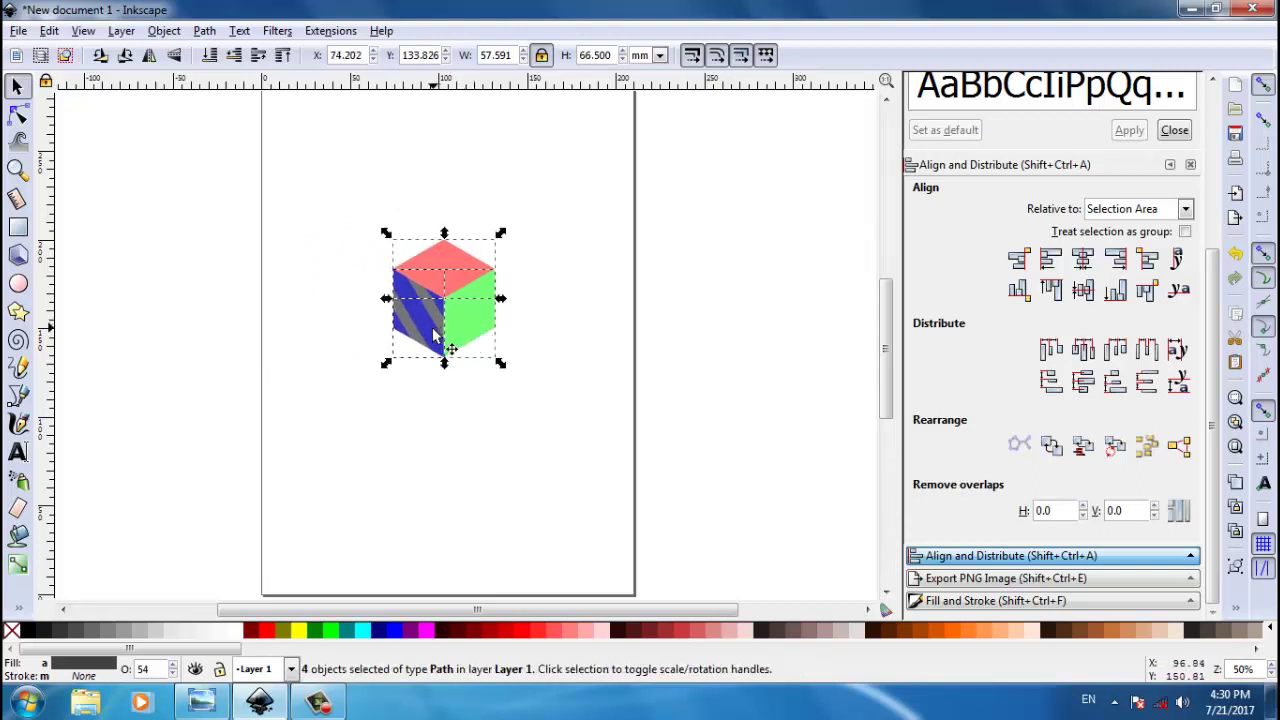
pyautogui.press('+')
pyautogui.press('+')
pyautogui.press('+')
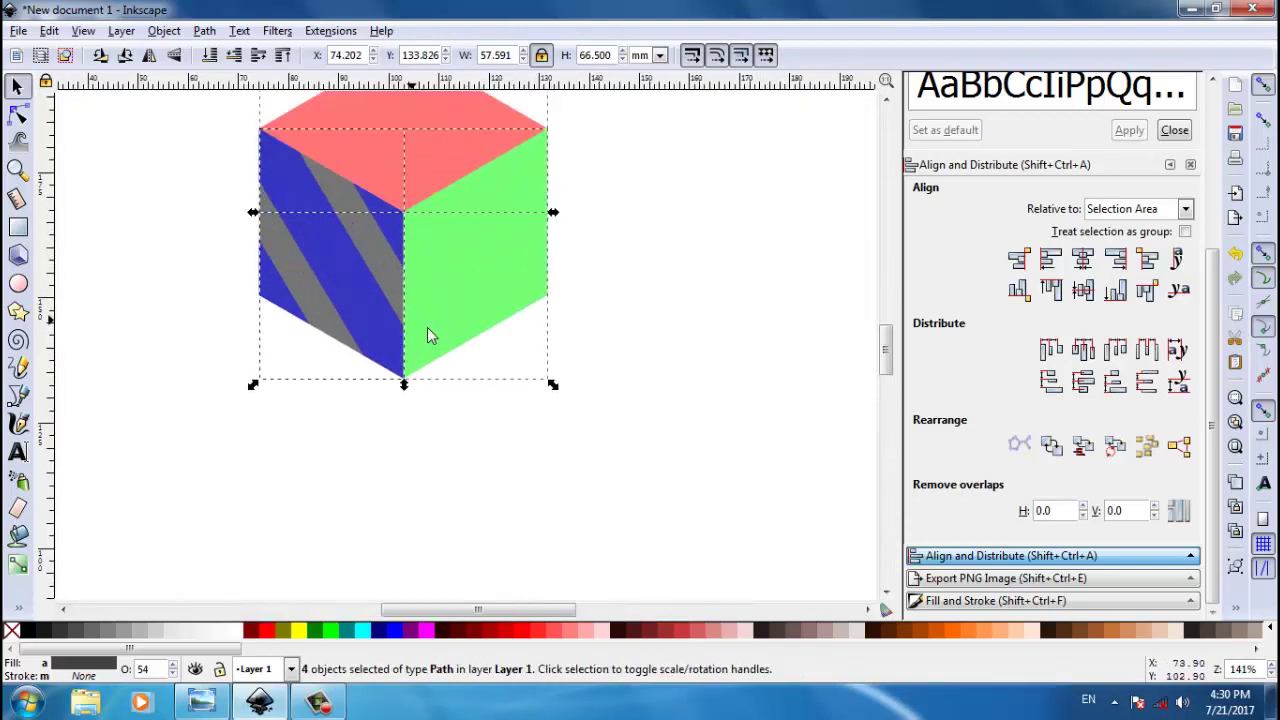
pyautogui.scroll(2, 427, 335)
pyautogui.press('+')
pyautogui.scroll(2, 427, 335)
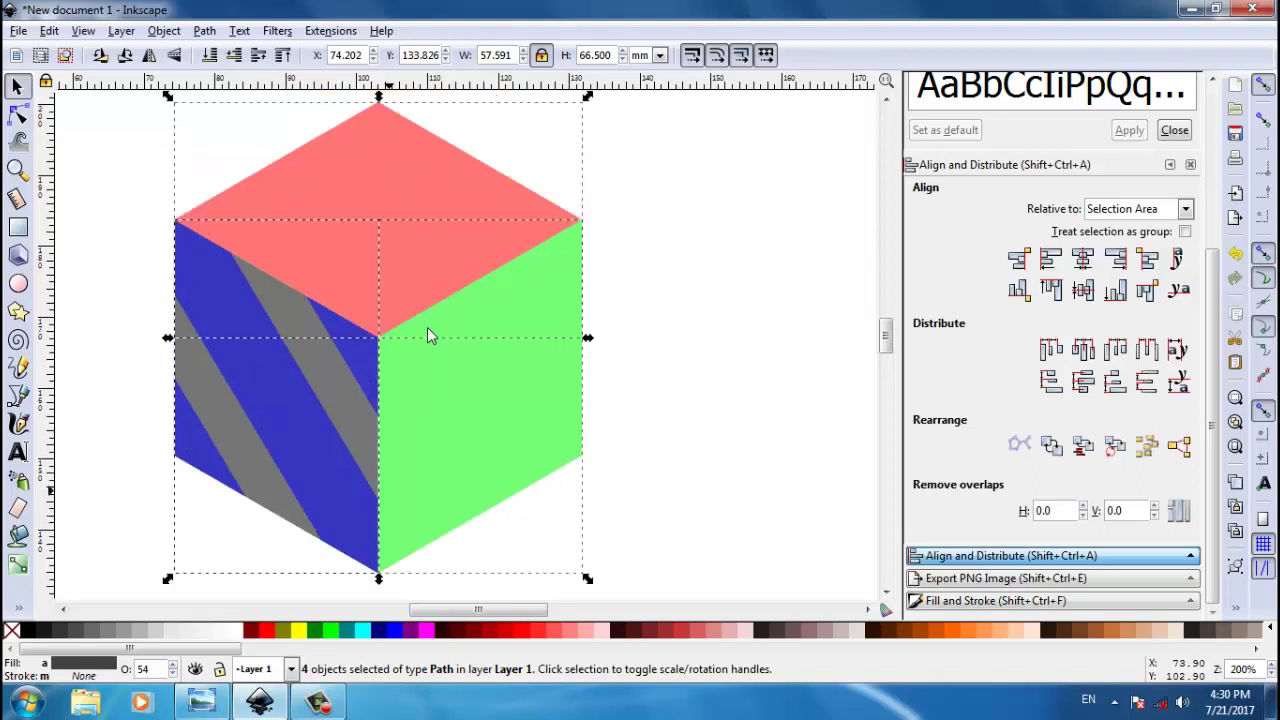
pyautogui.click(683, 395)
# Step: Break the cube's striped left face apart into three separate paths, then deselect
pyautogui.click(268, 390)
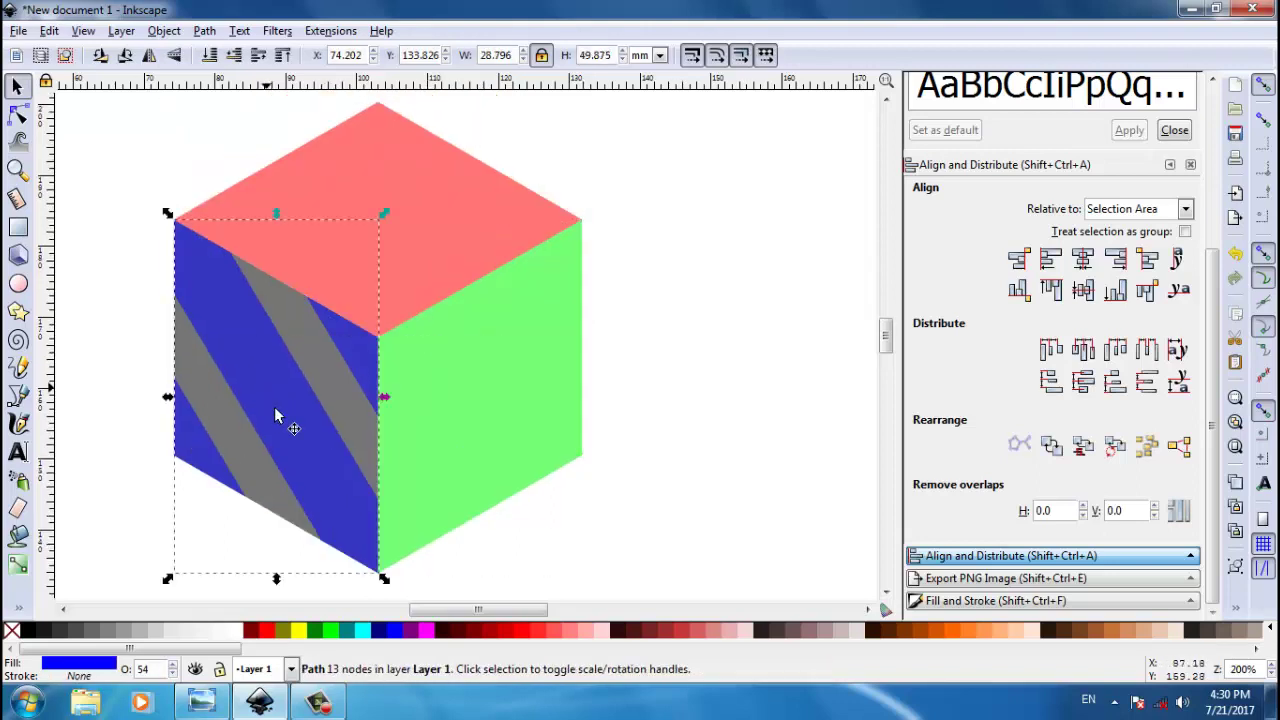
pyautogui.click(203, 31)
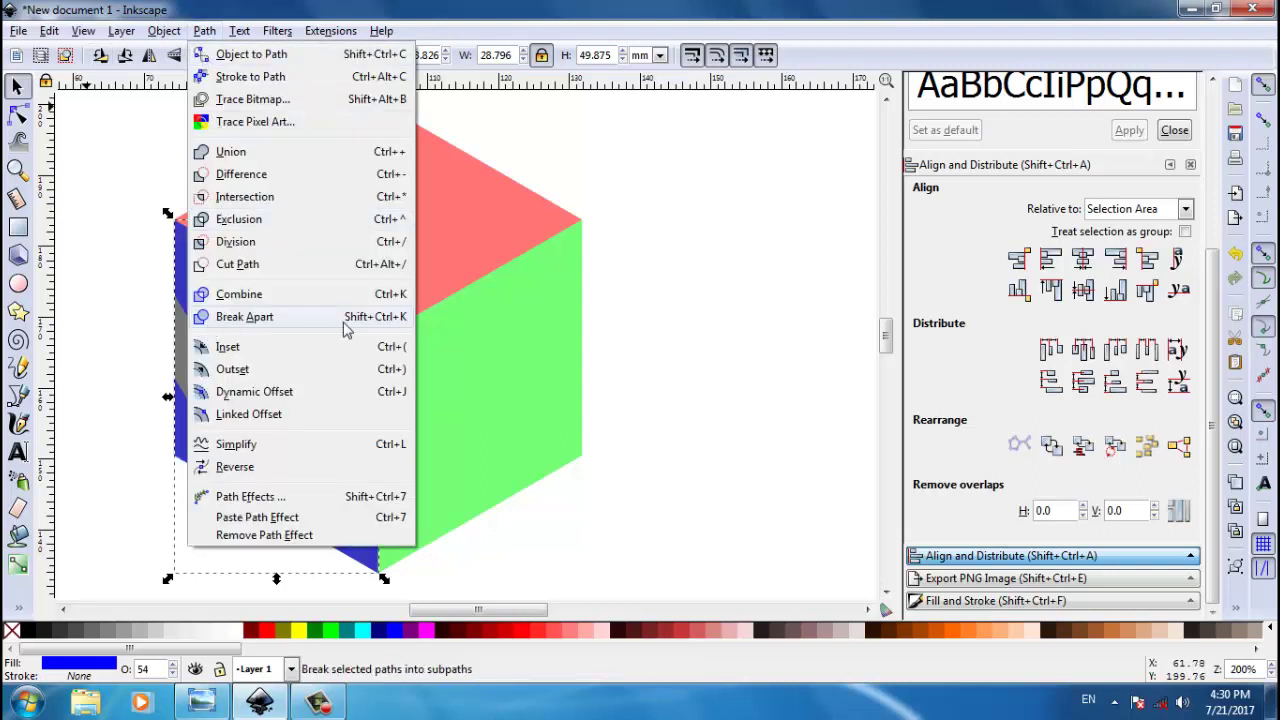
pyautogui.click(244, 317)
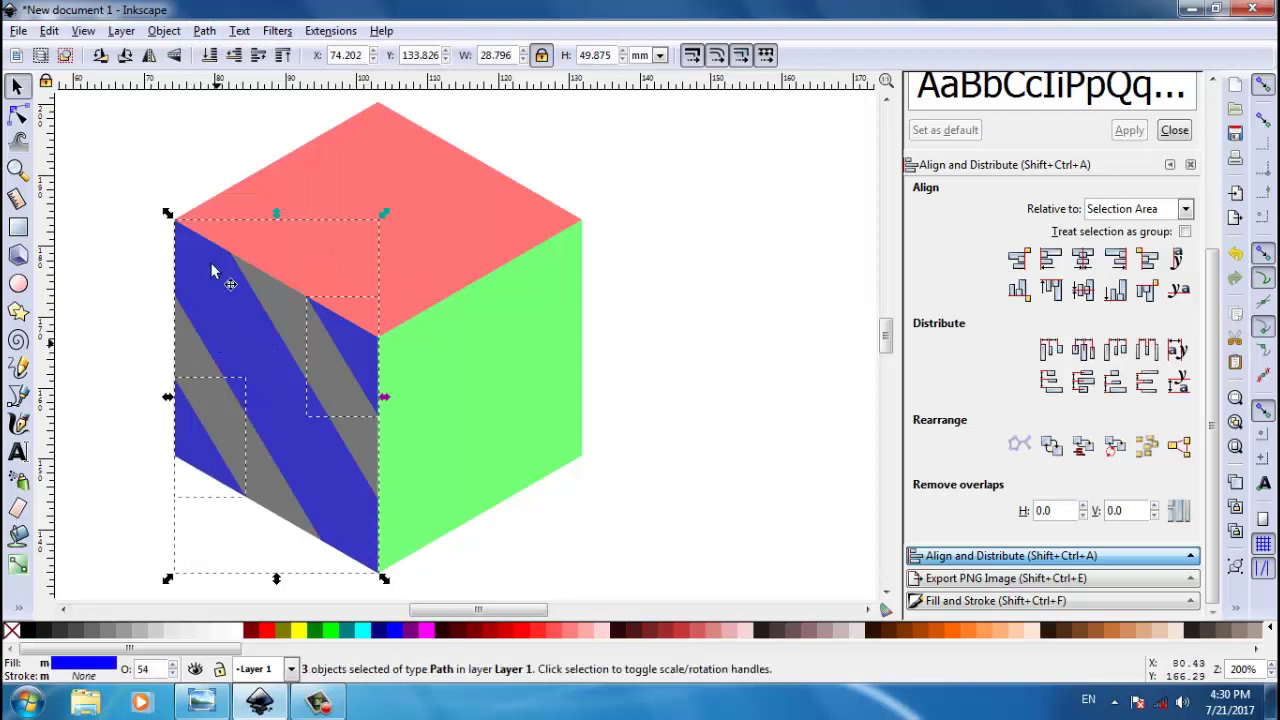
pyautogui.click(694, 377)
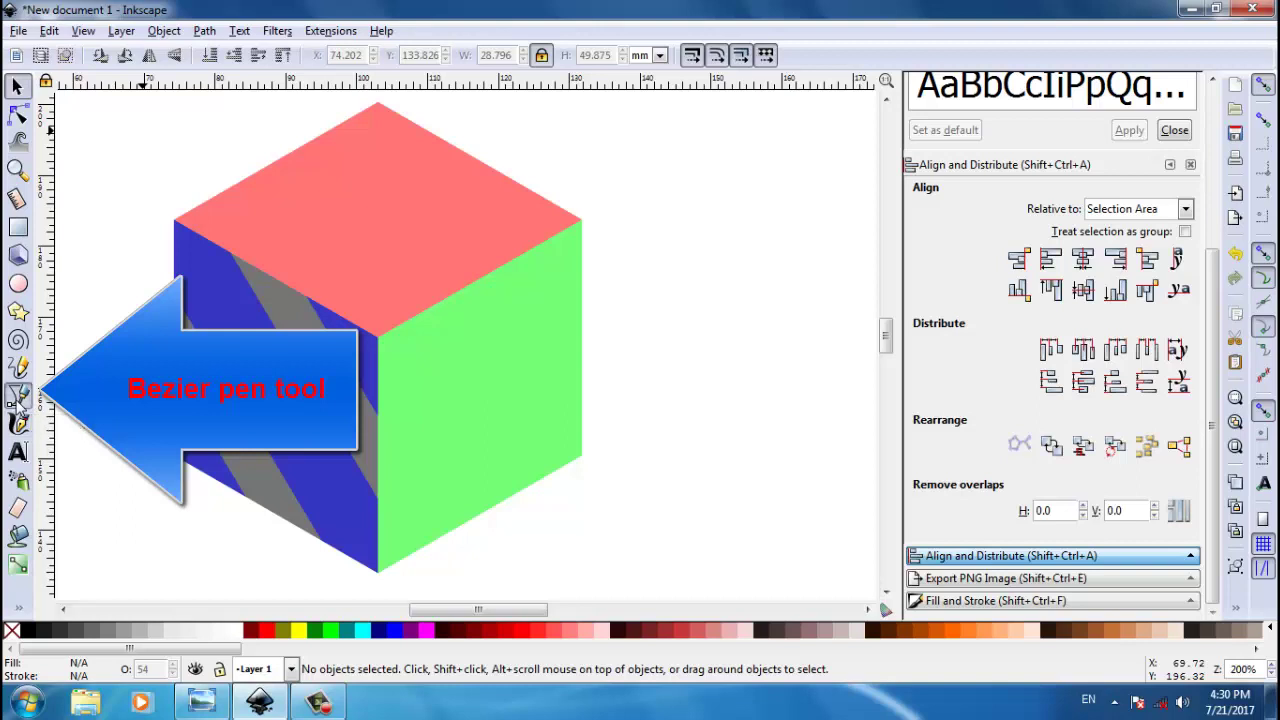
# Step: With path snapping on, pen-draw a closed four-corner band along the cube's top face front
pyautogui.click(17, 396)
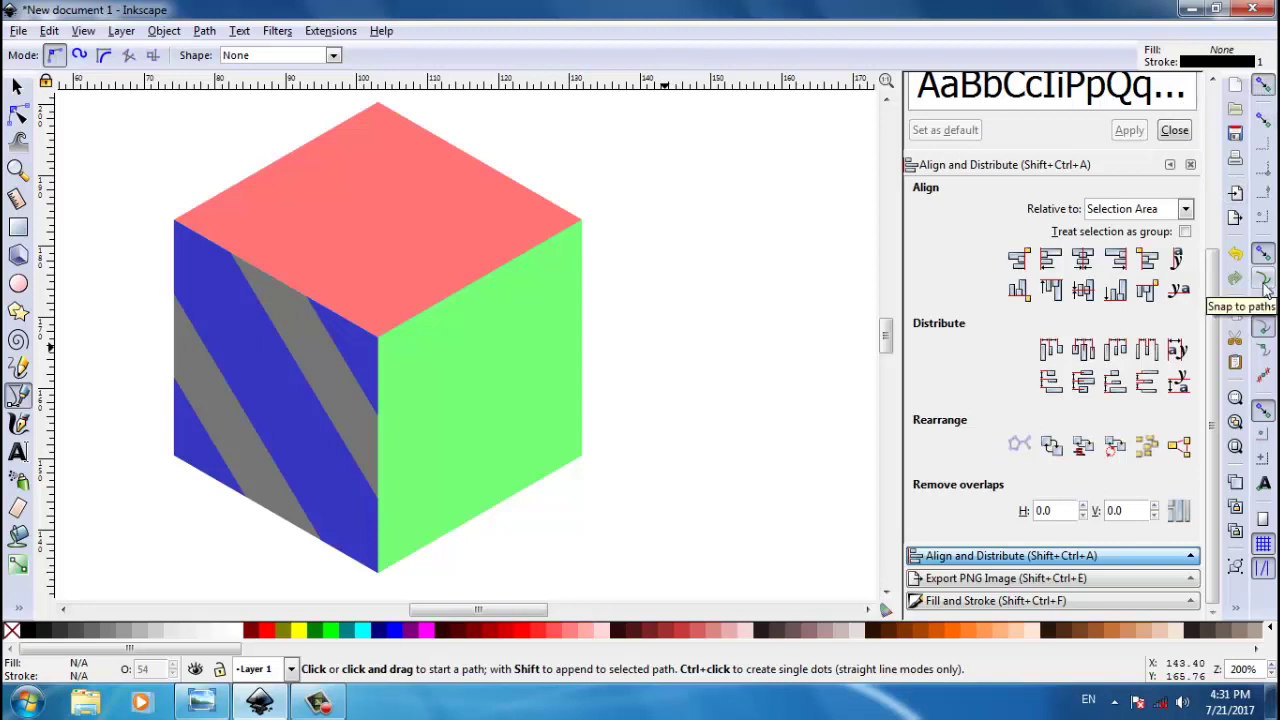
pyautogui.click(1263, 283)
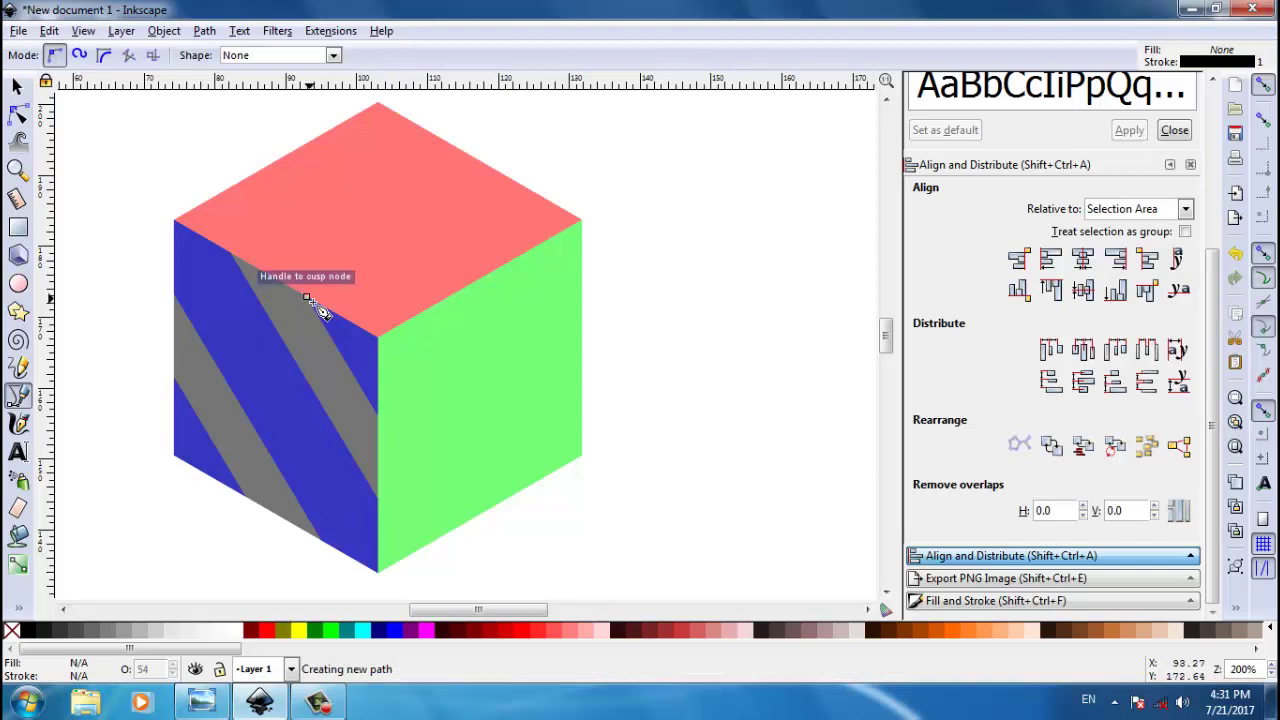
pyautogui.click(308, 299)
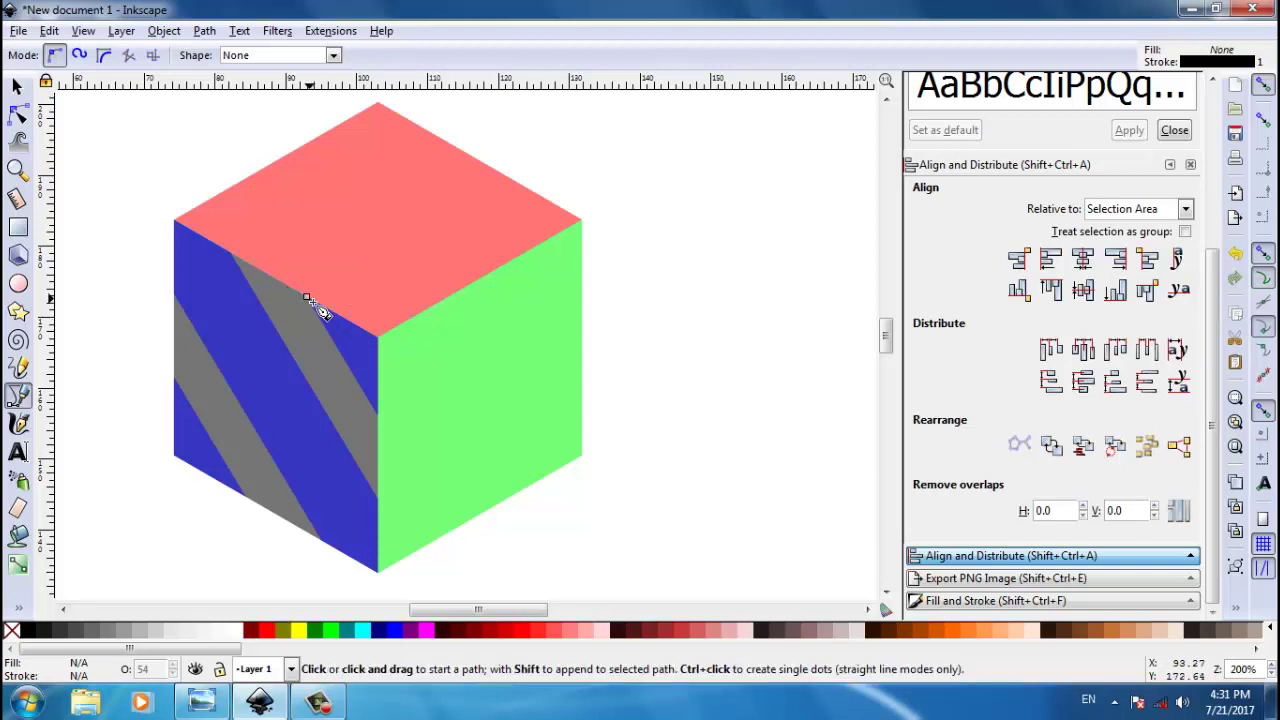
pyautogui.click(308, 298)
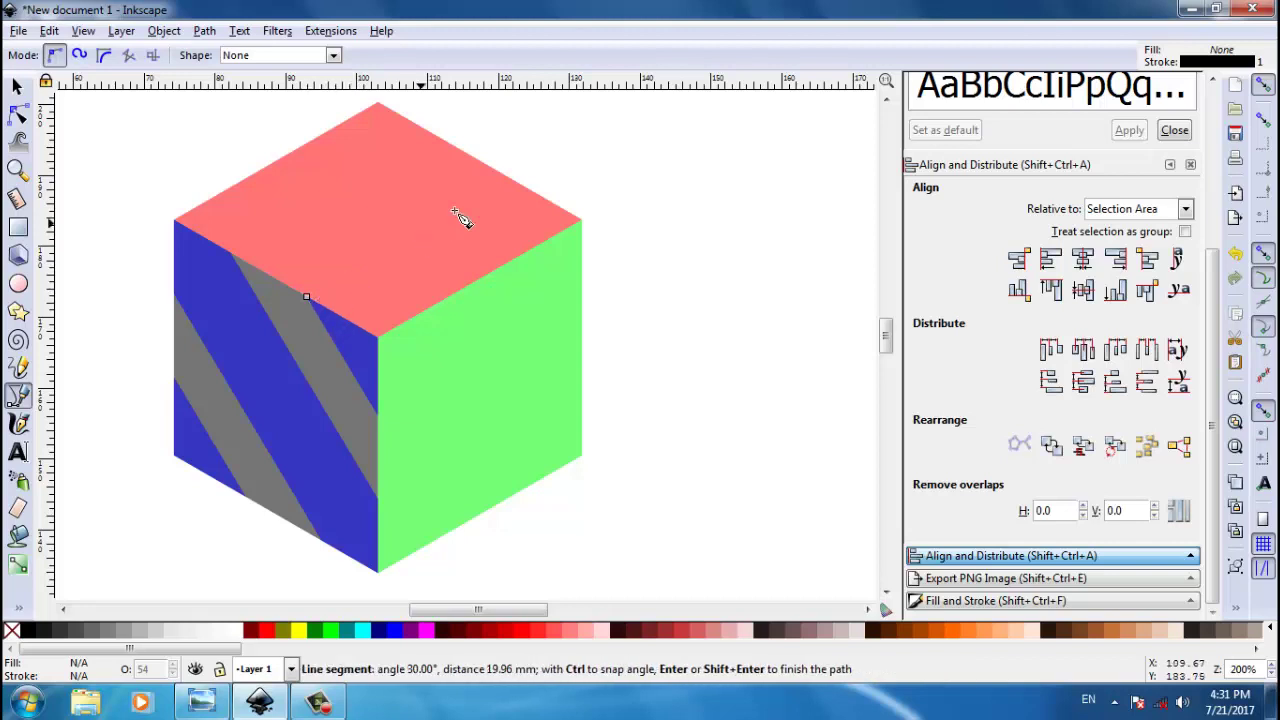
pyautogui.click(508, 179)
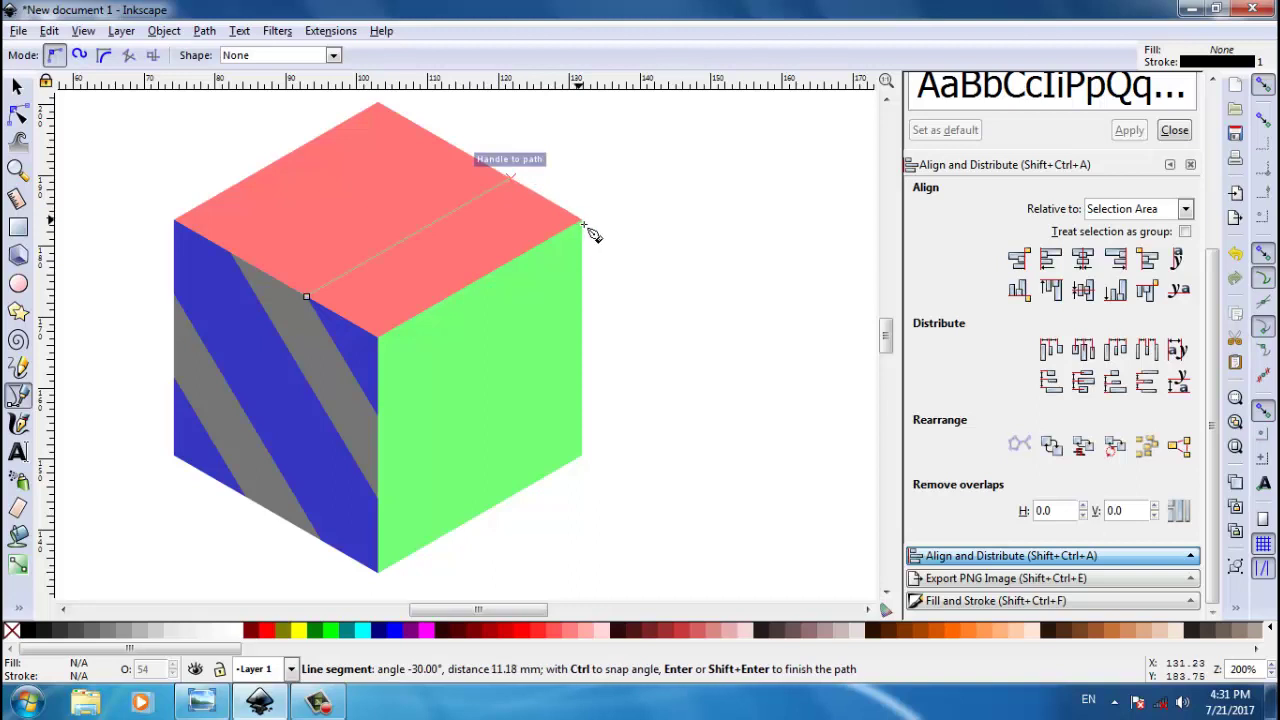
pyautogui.click(583, 222)
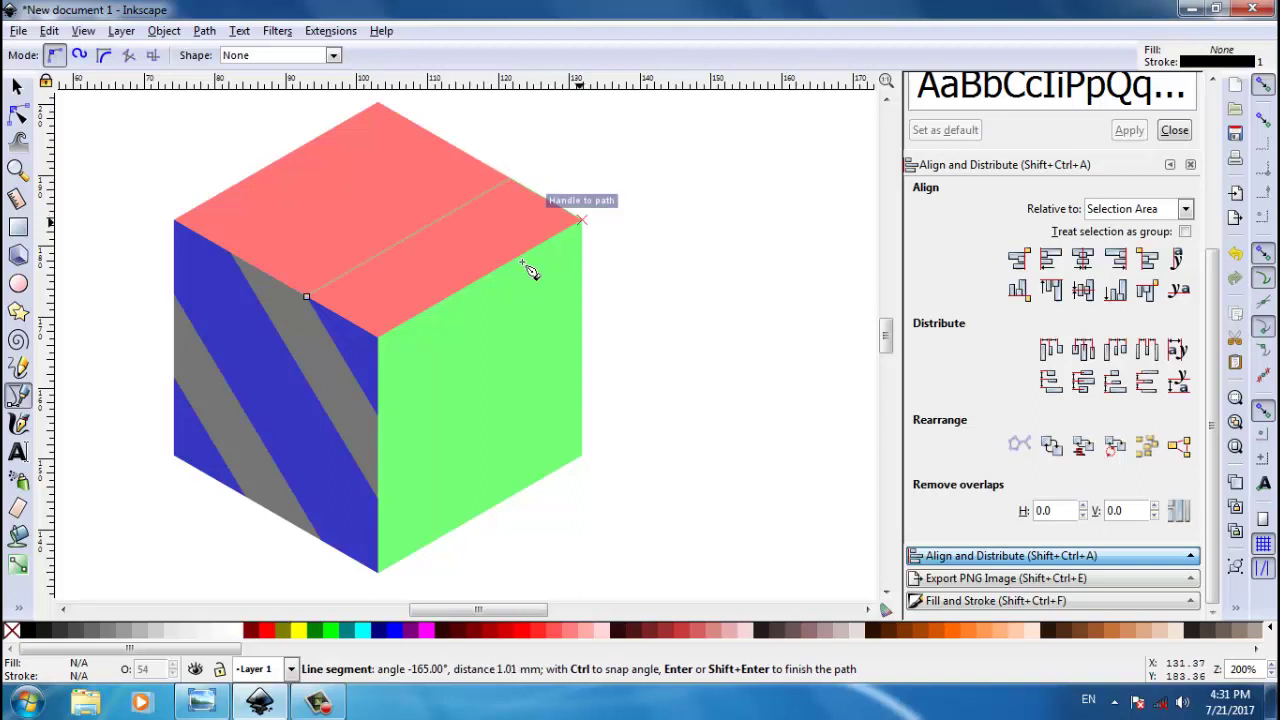
pyautogui.click(380, 342)
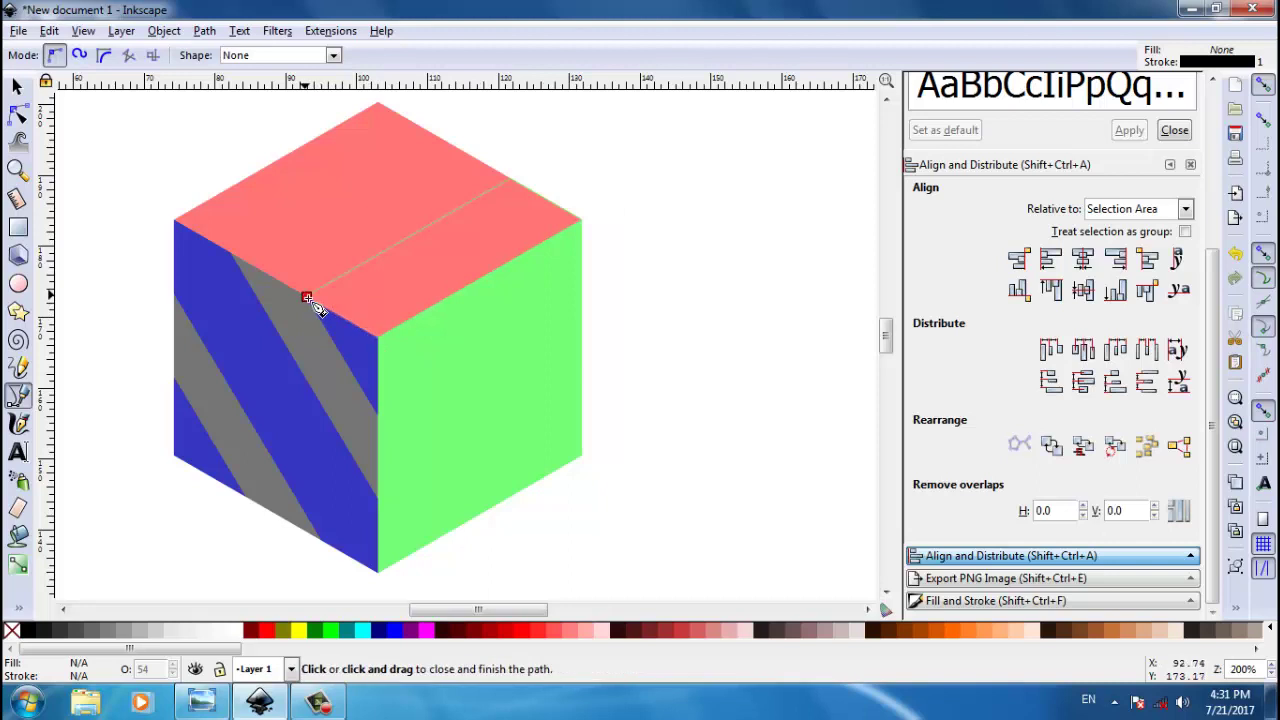
pyautogui.click(307, 298)
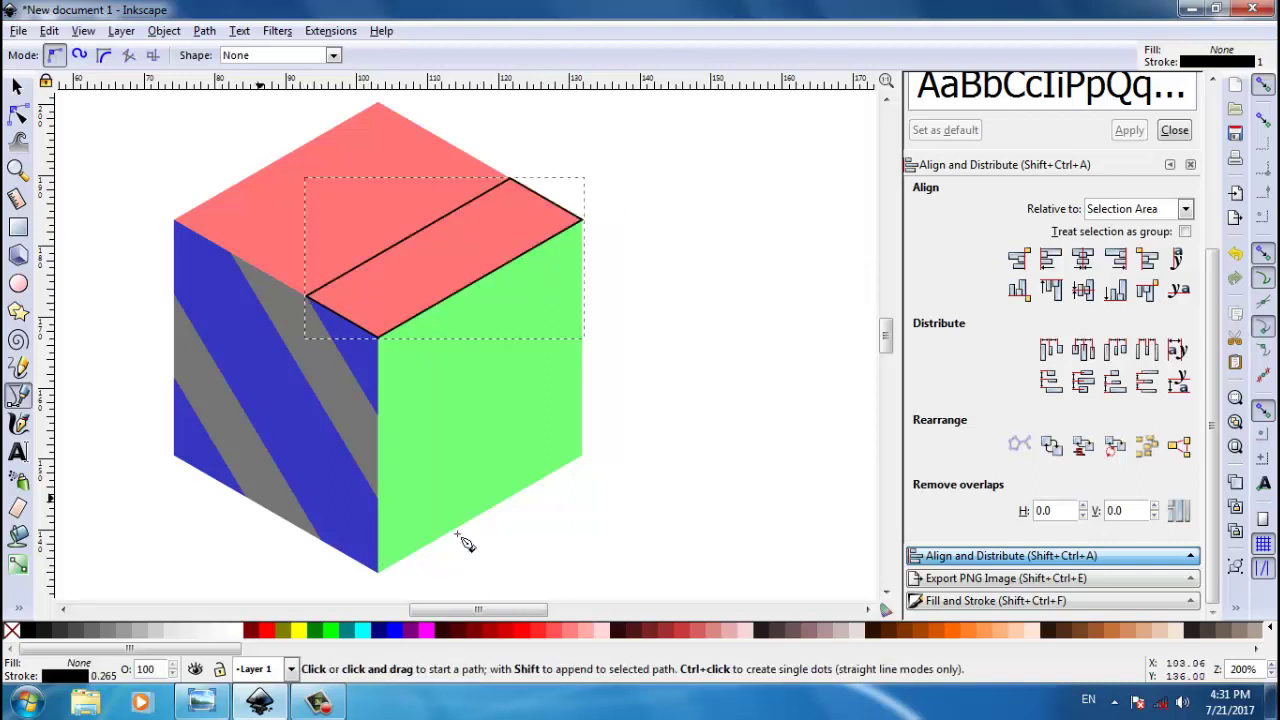
# Step: Fill the new parallelogram yellow and set its stroke to none
pyautogui.click(299, 630)
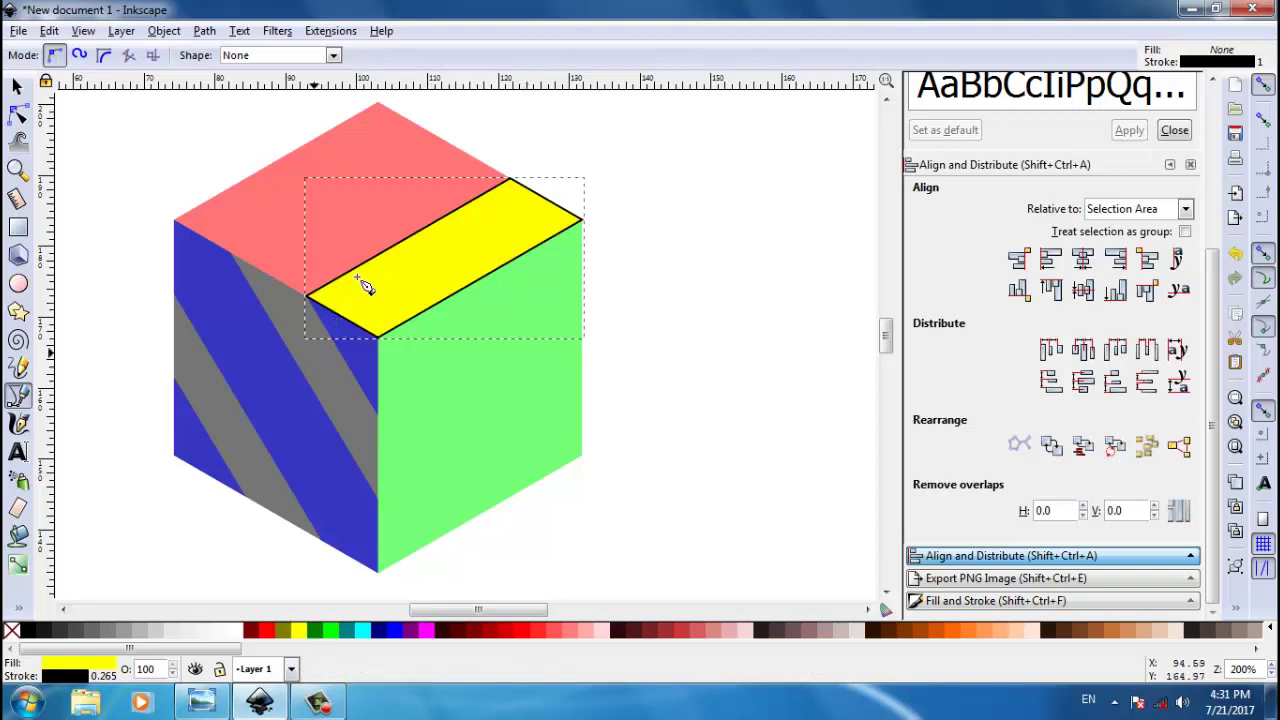
pyautogui.click(948, 601)
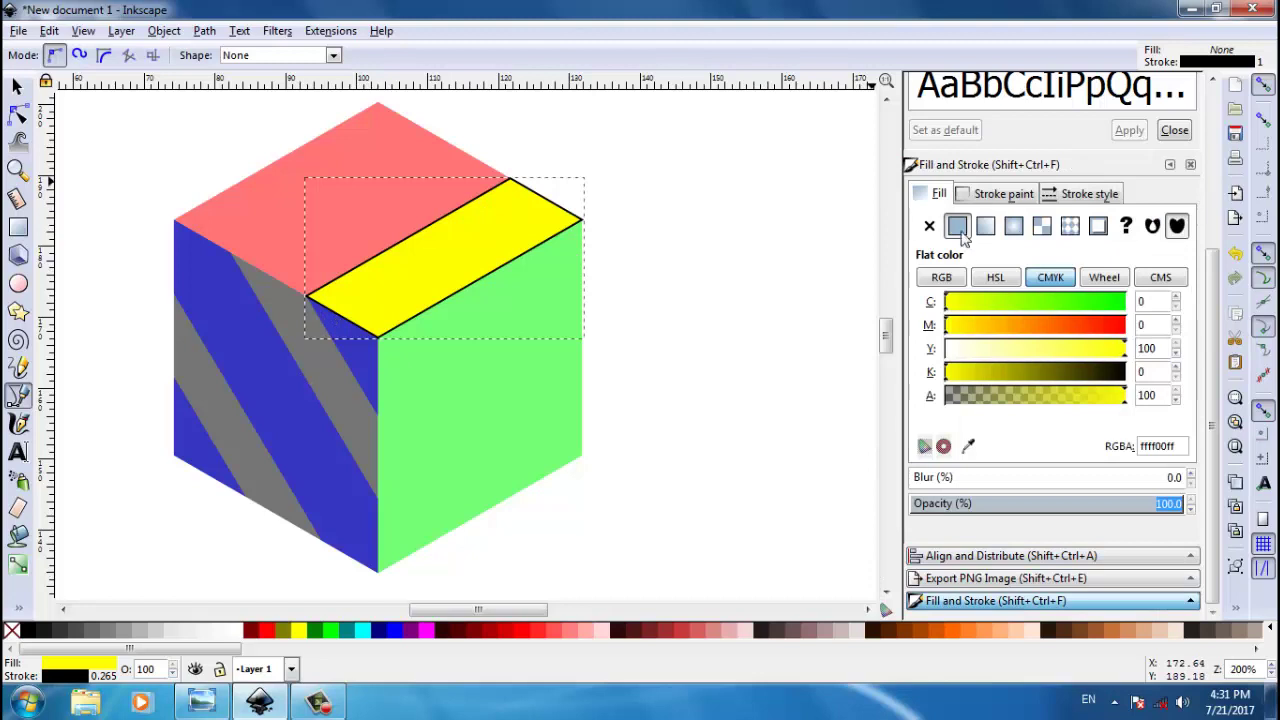
pyautogui.click(999, 196)
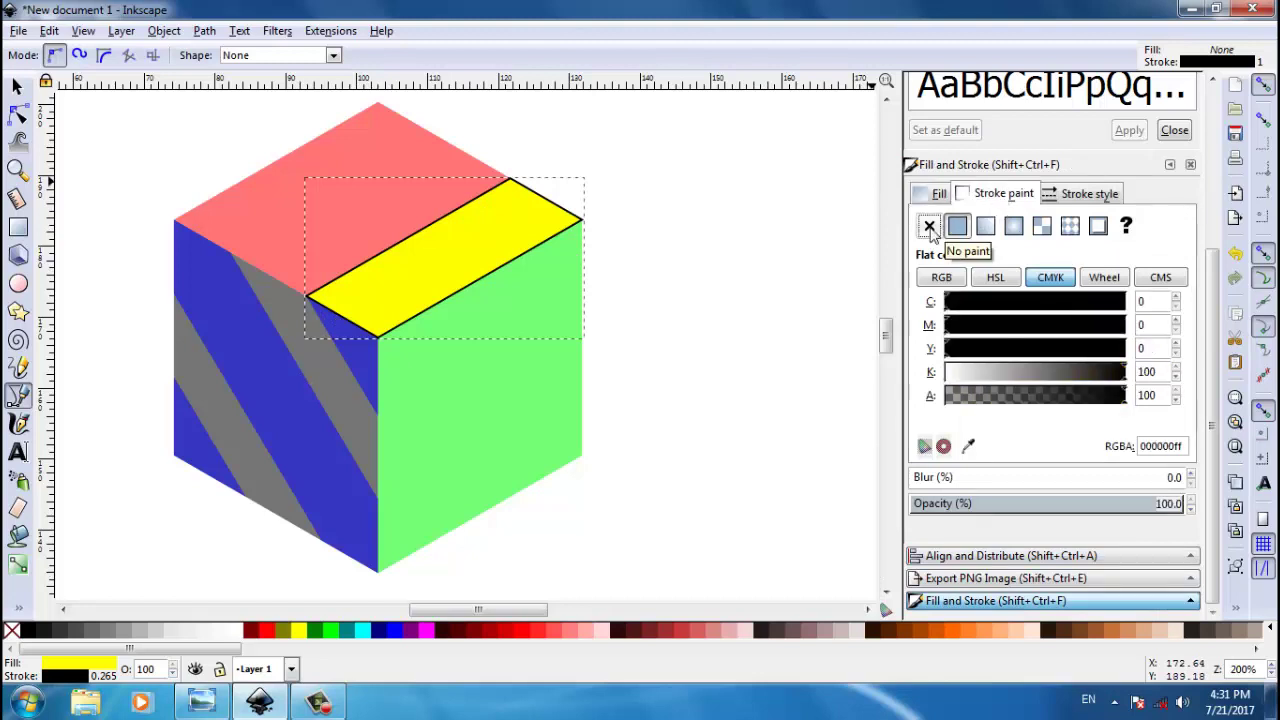
pyautogui.click(929, 227)
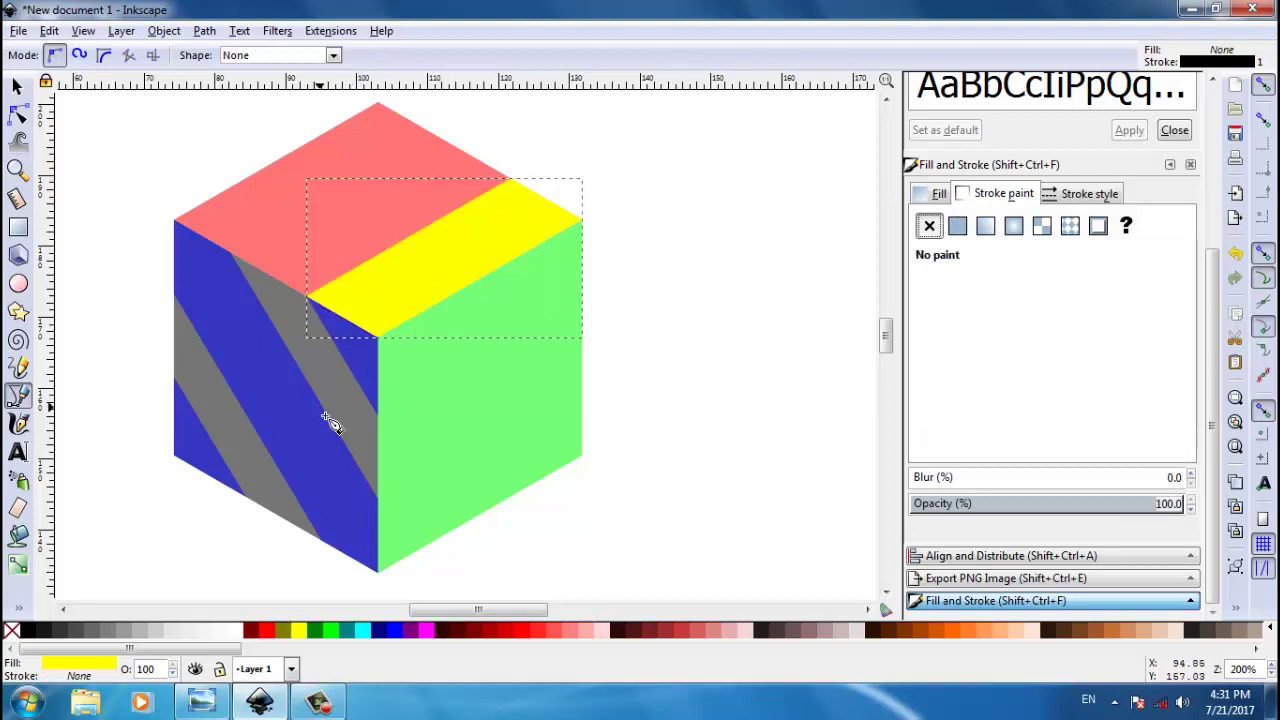
# Step: Draw a four-corner band over the upper green right face, filled yellow with no outline
pyautogui.click(380, 341)
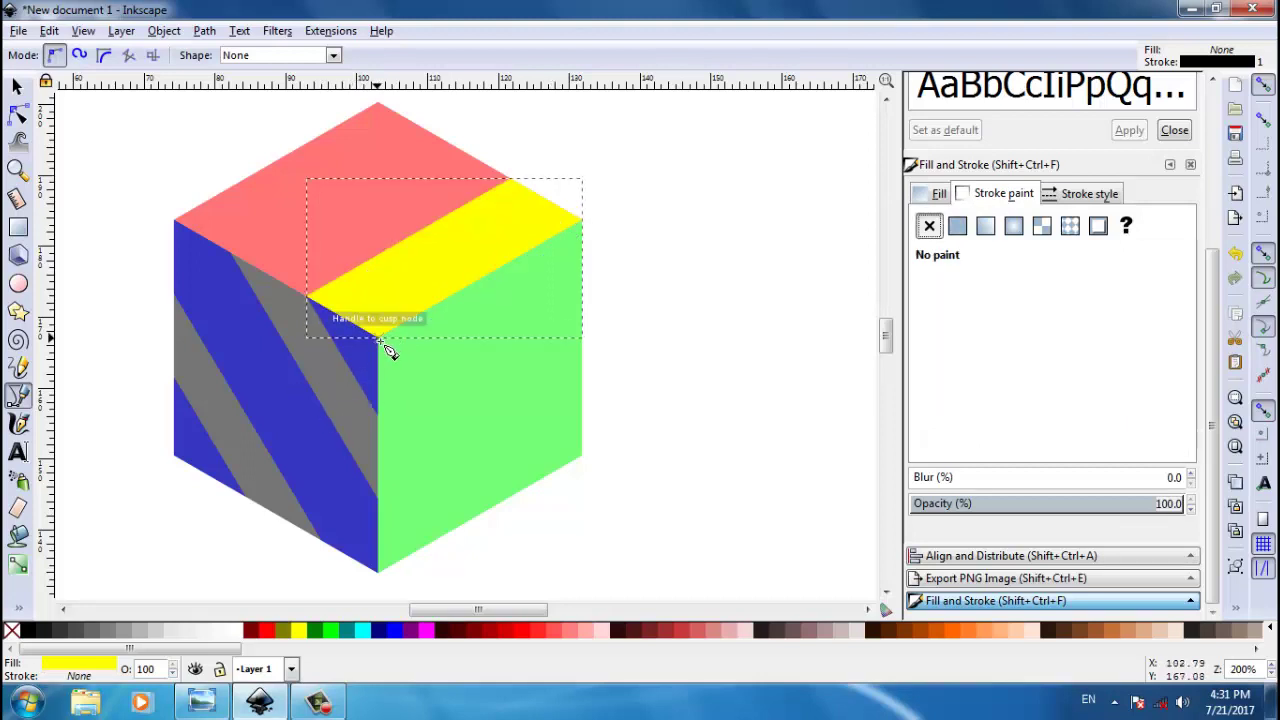
pyautogui.click(381, 421)
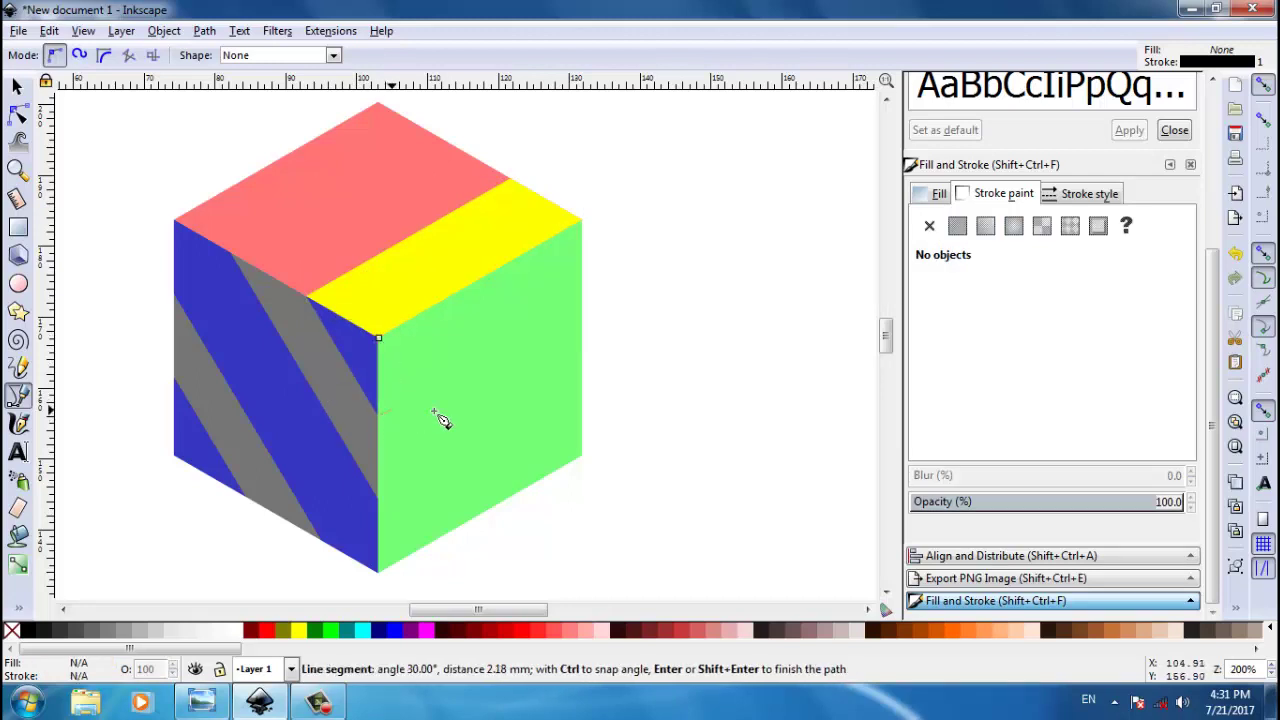
pyautogui.click(384, 418)
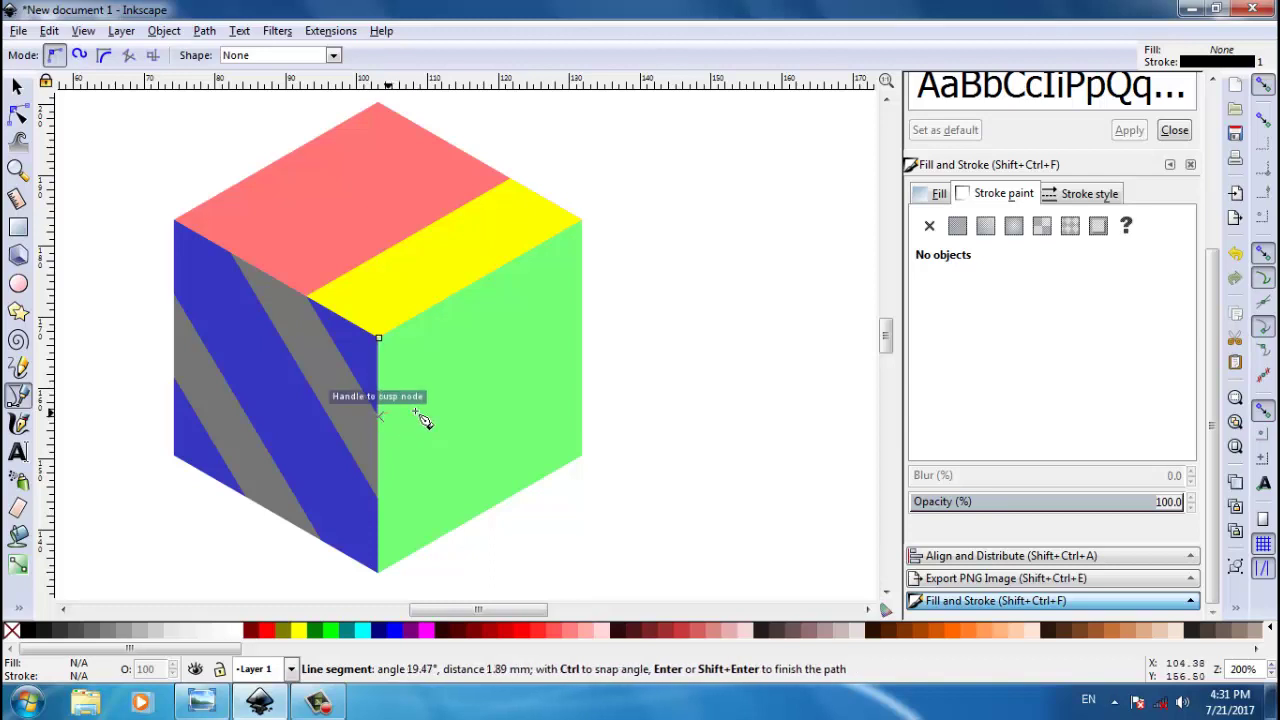
pyautogui.click(582, 300)
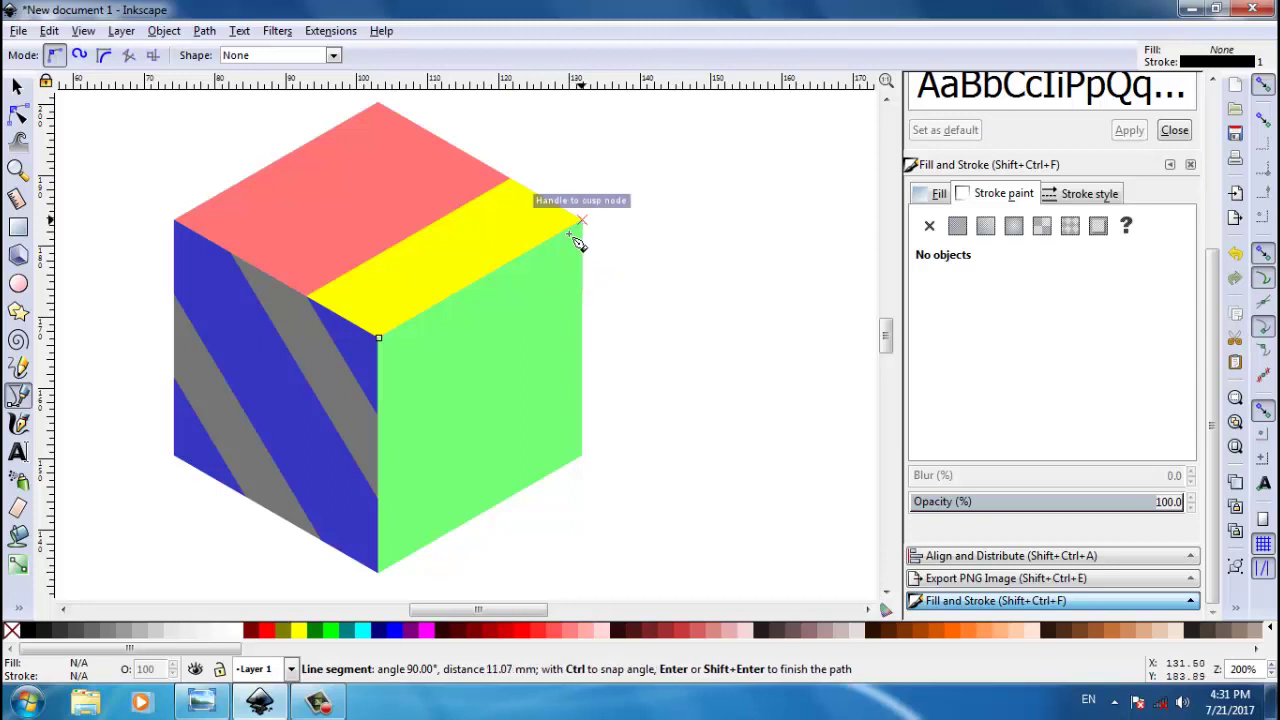
pyautogui.click(575, 239)
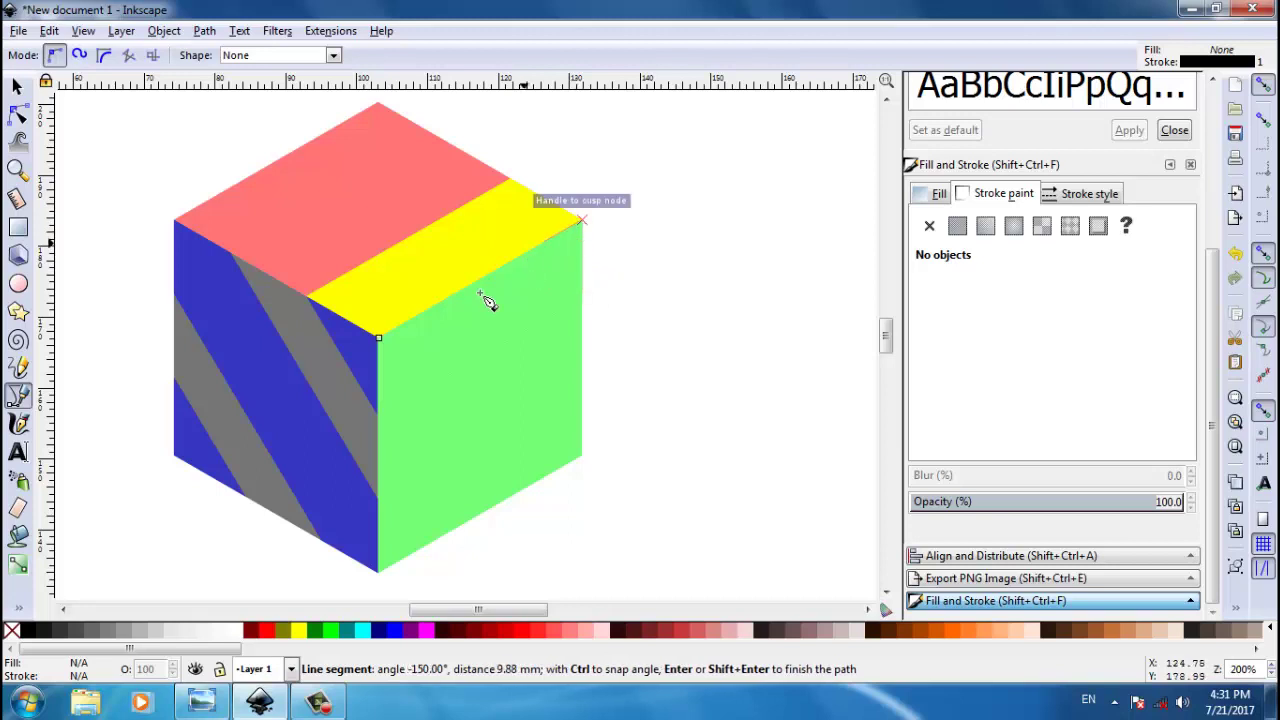
pyautogui.click(379, 339)
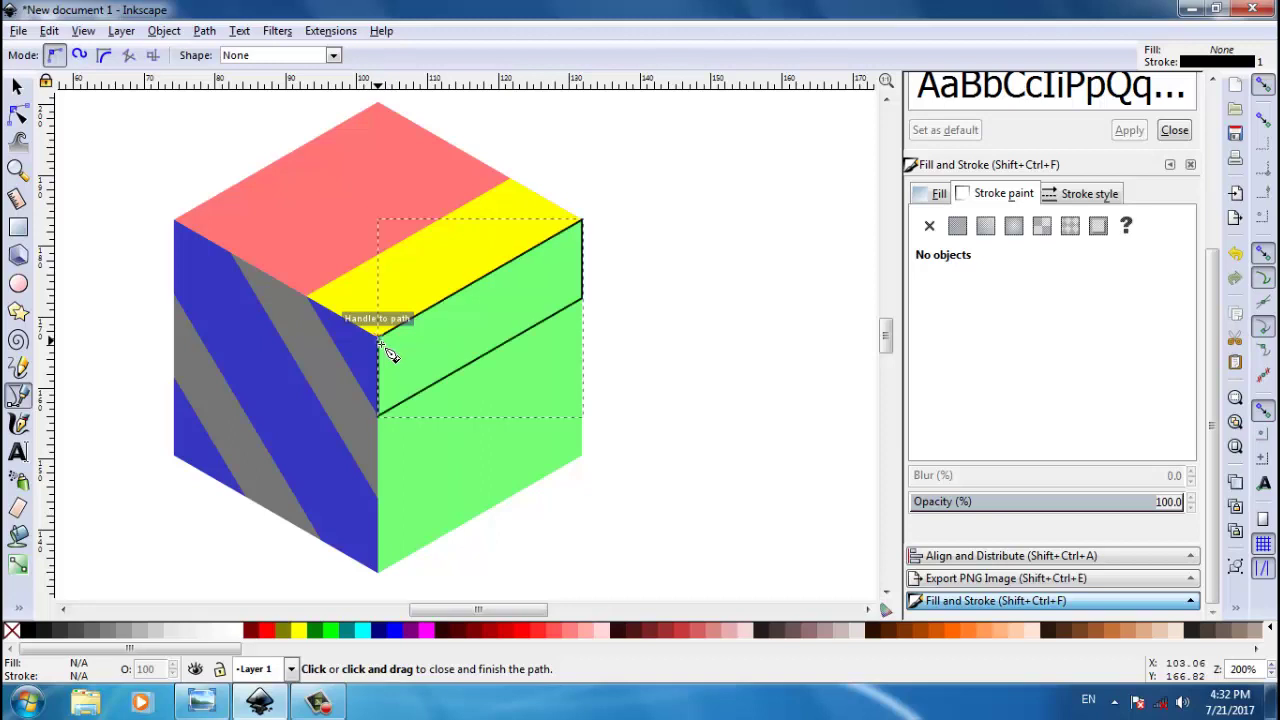
pyautogui.click(298, 630)
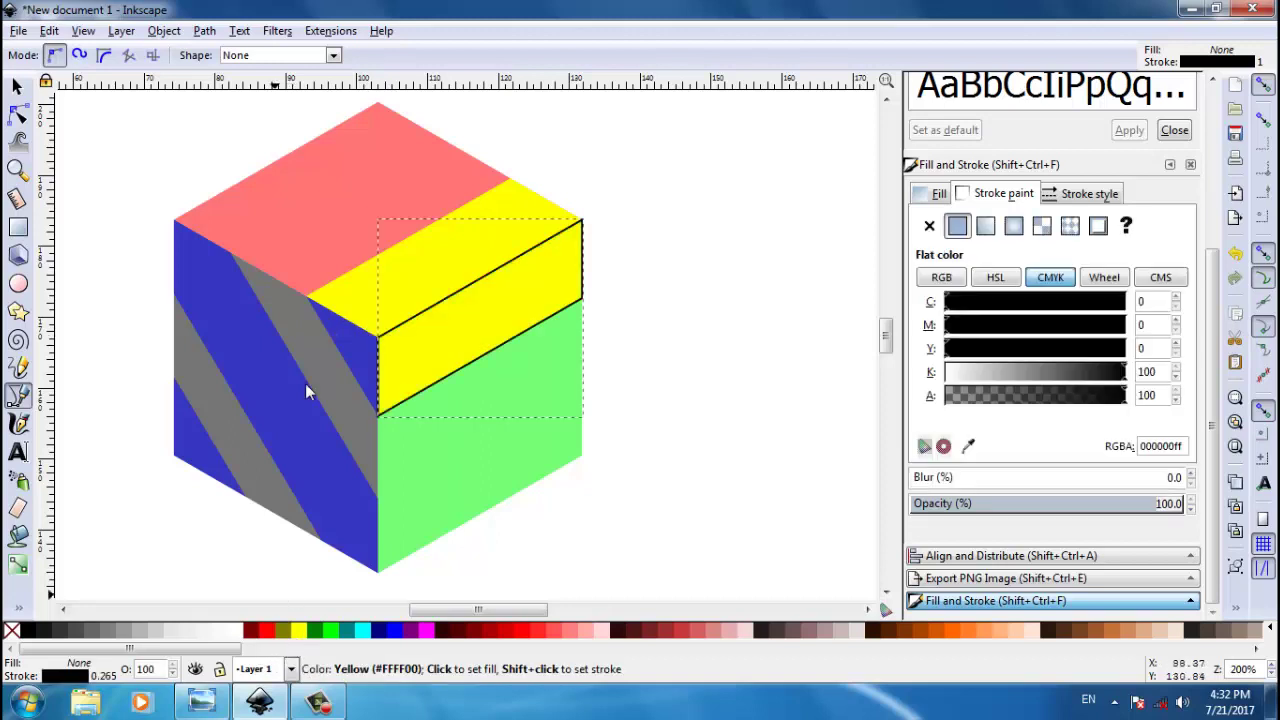
pyautogui.click(929, 227)
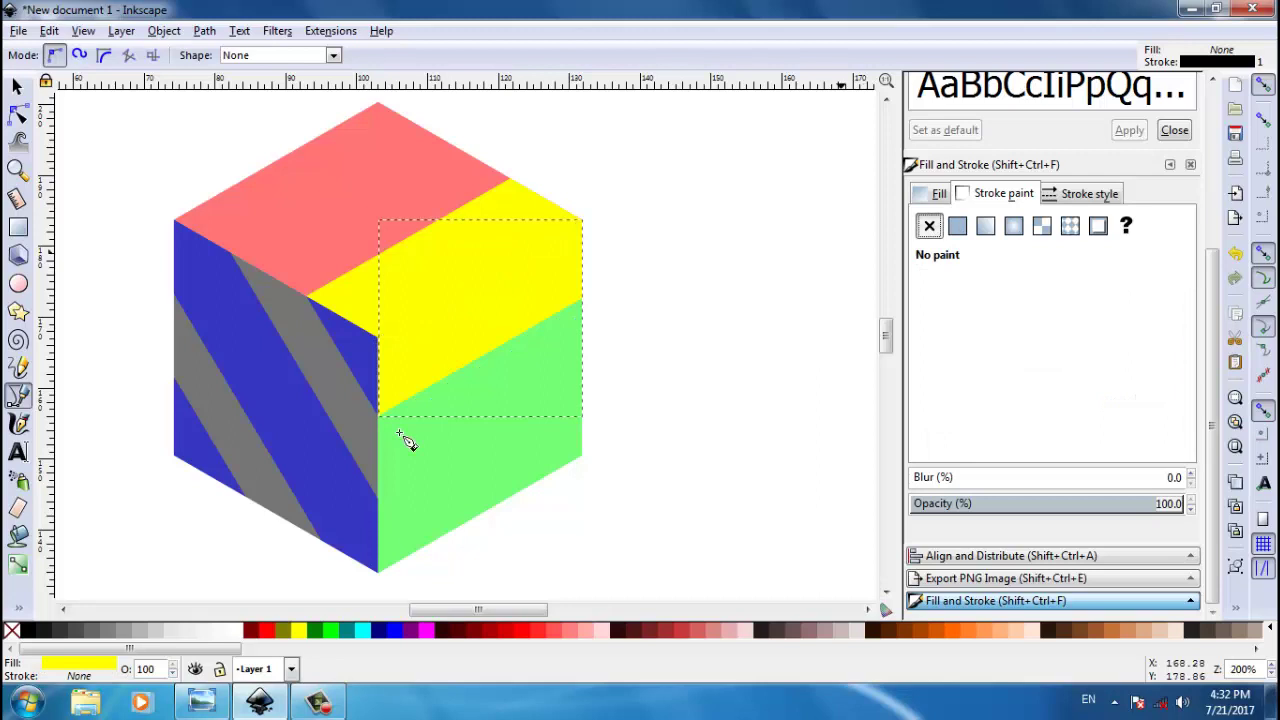
# Step: Draw a closed four-corner band over the lower right face, filled yellow with no stroke
pyautogui.click(380, 502)
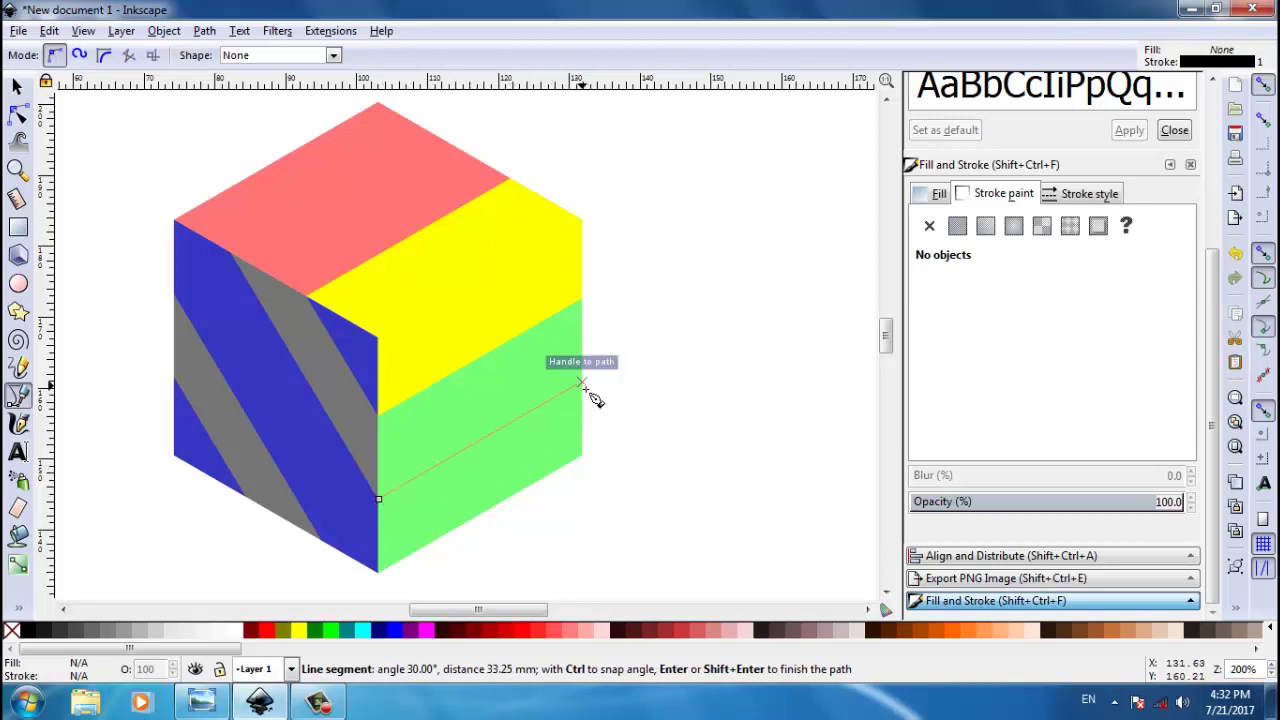
pyautogui.click(583, 384)
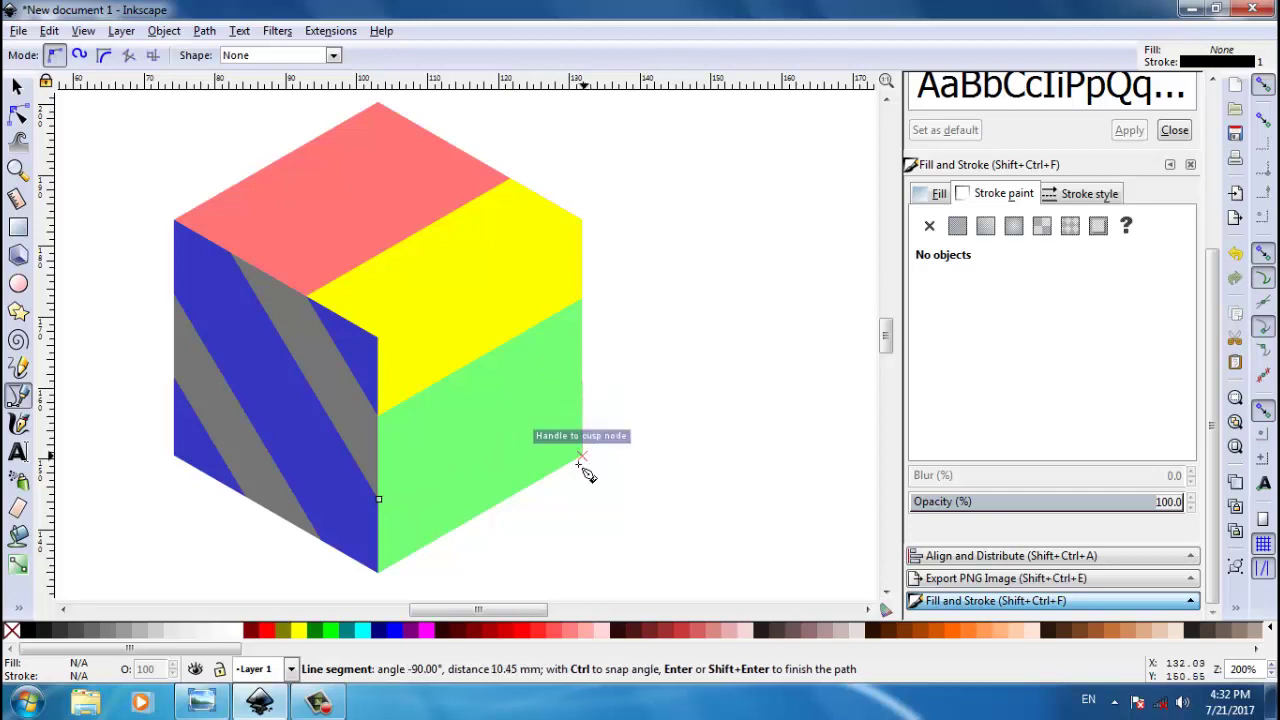
pyautogui.click(583, 460)
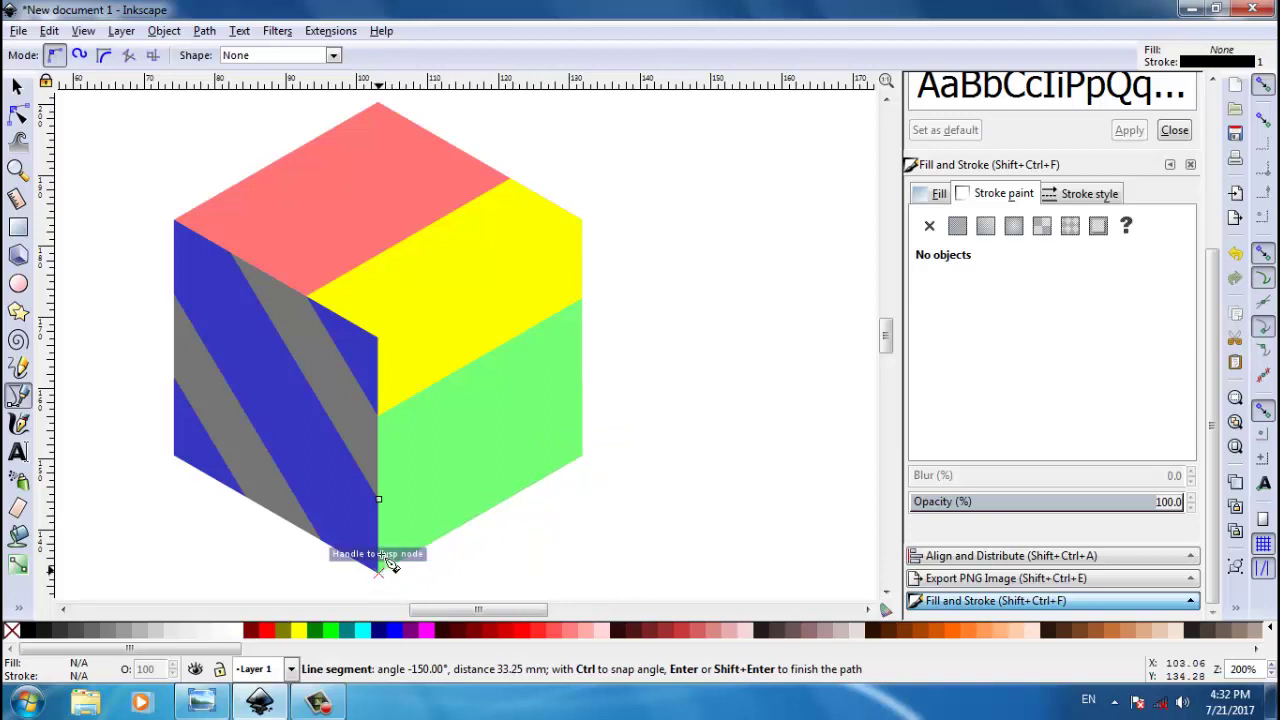
pyautogui.click(385, 560)
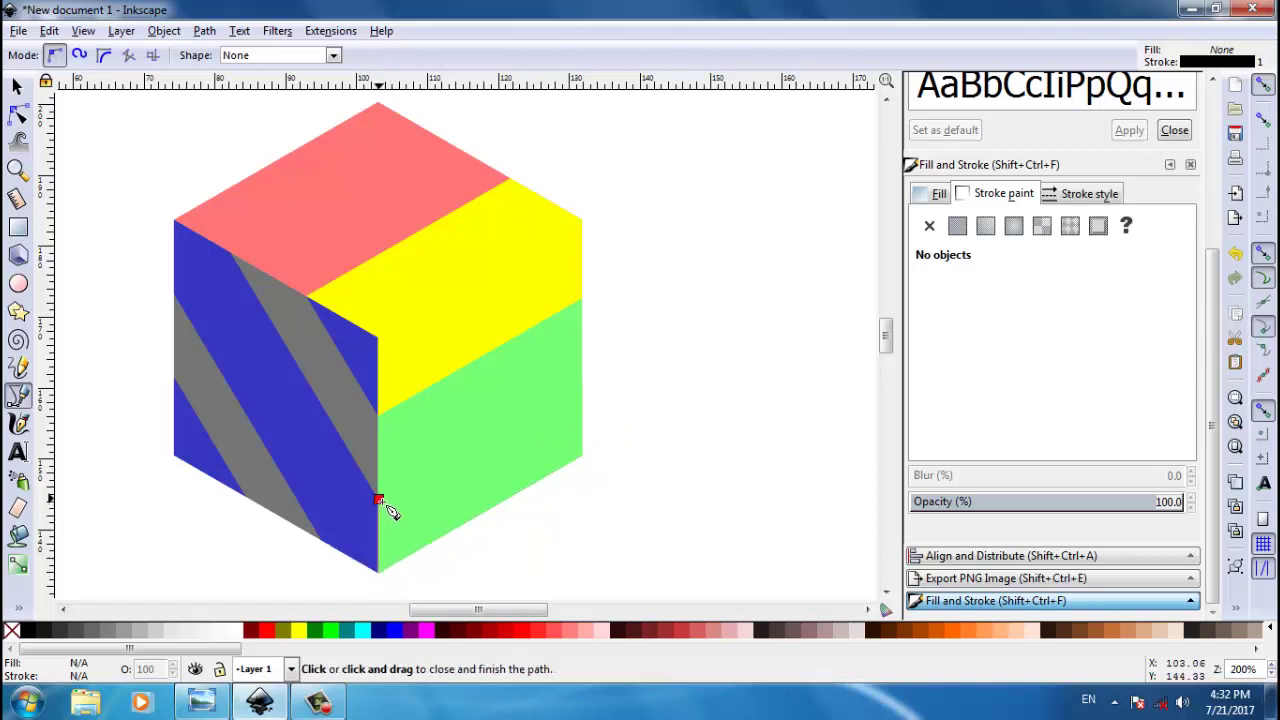
pyautogui.click(380, 500)
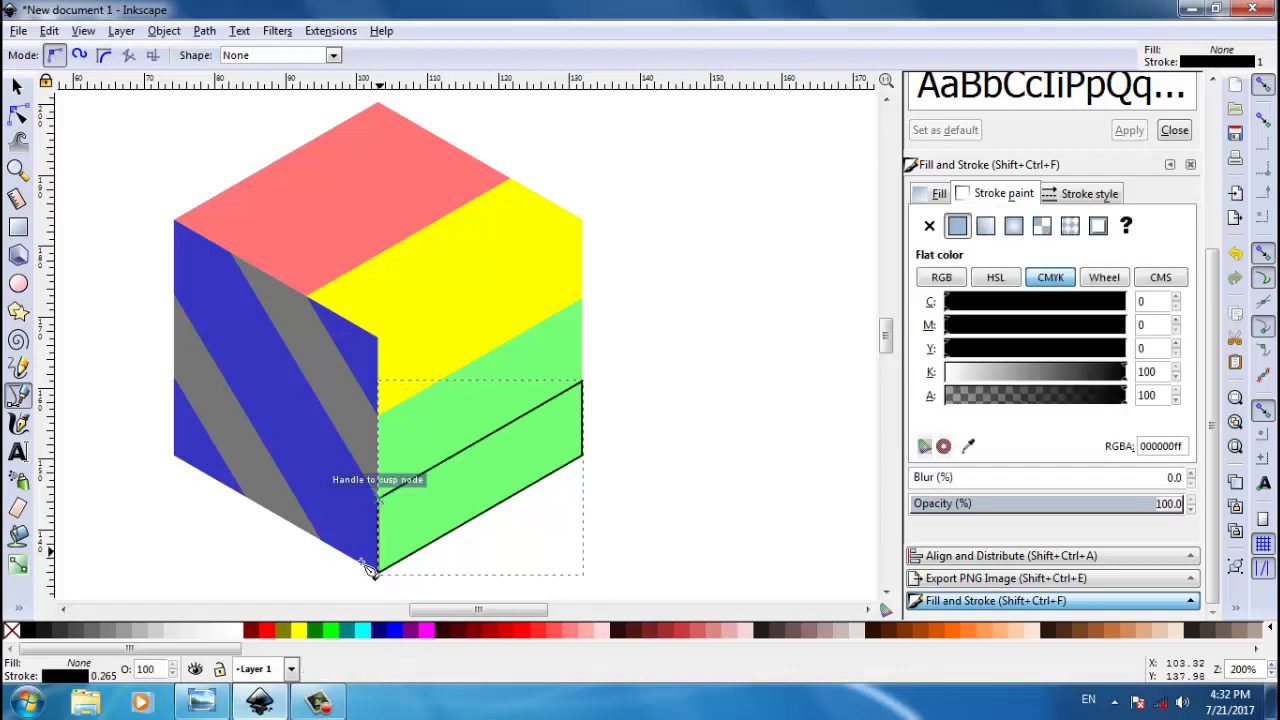
pyautogui.click(298, 630)
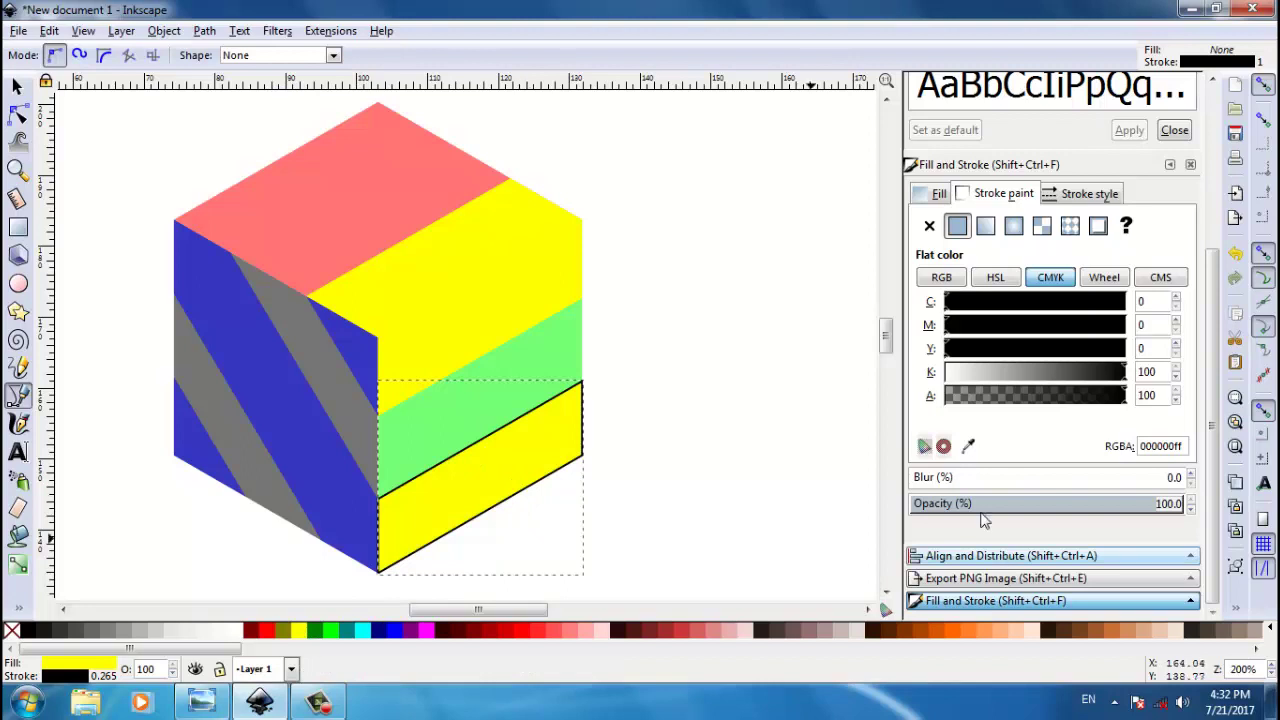
pyautogui.click(929, 227)
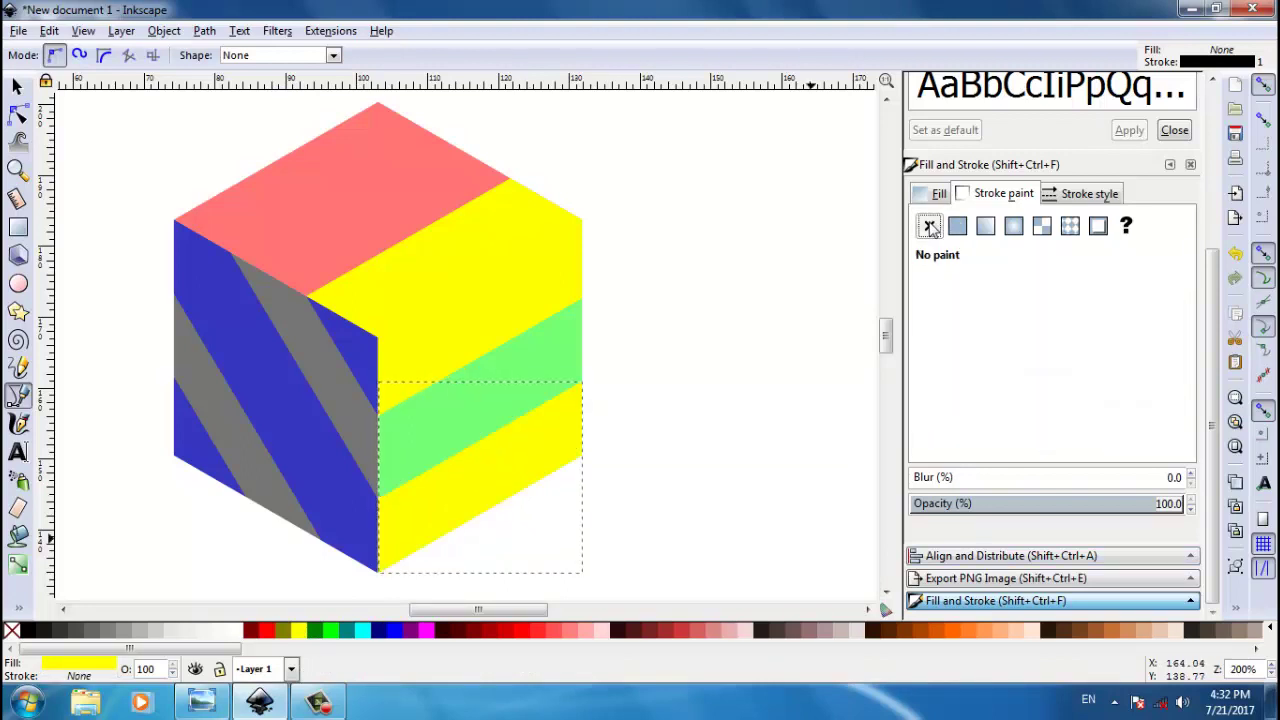
# Step: Draw a closed parallelogram along the top face's back edge, filled yellow with no outline
pyautogui.click(178, 222)
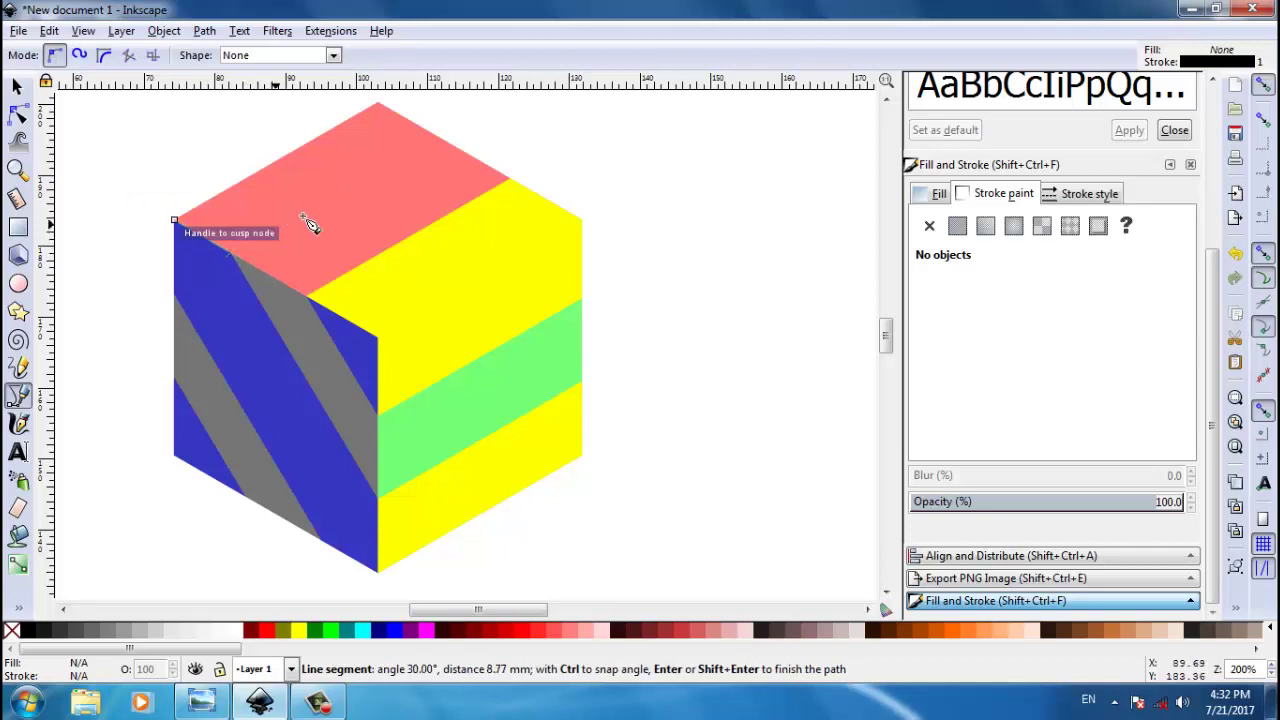
pyautogui.click(434, 134)
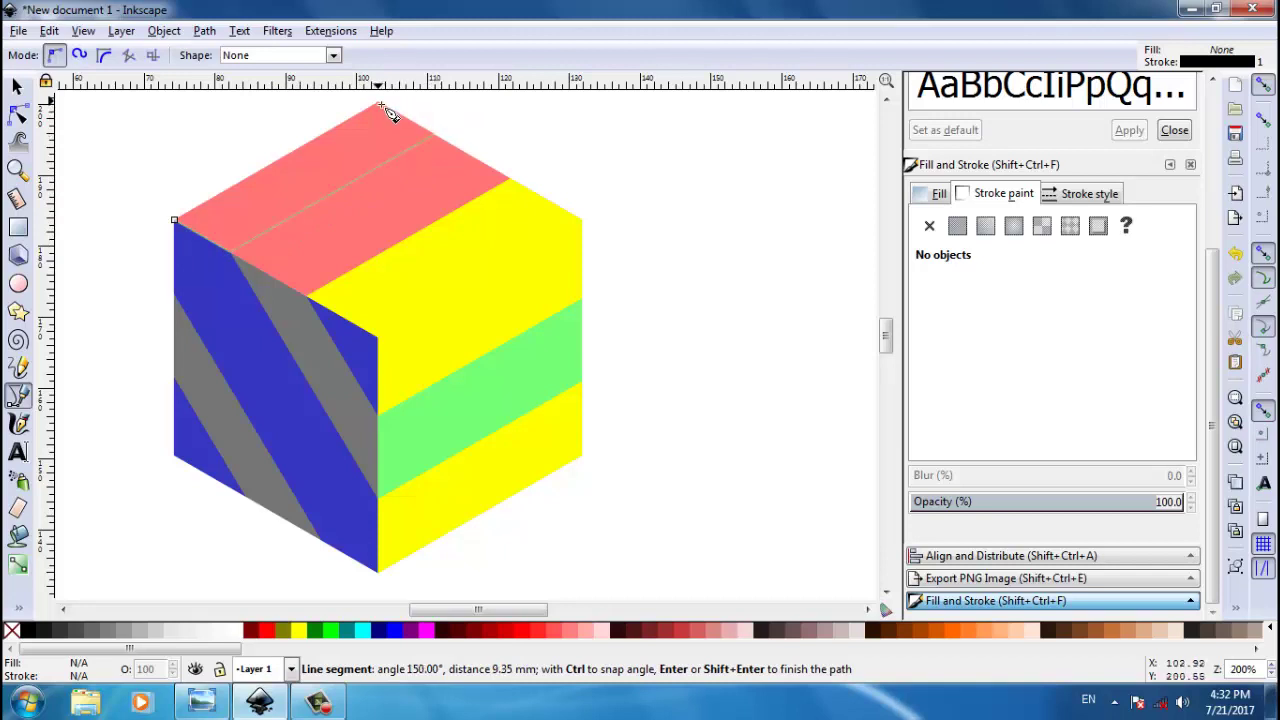
pyautogui.click(378, 103)
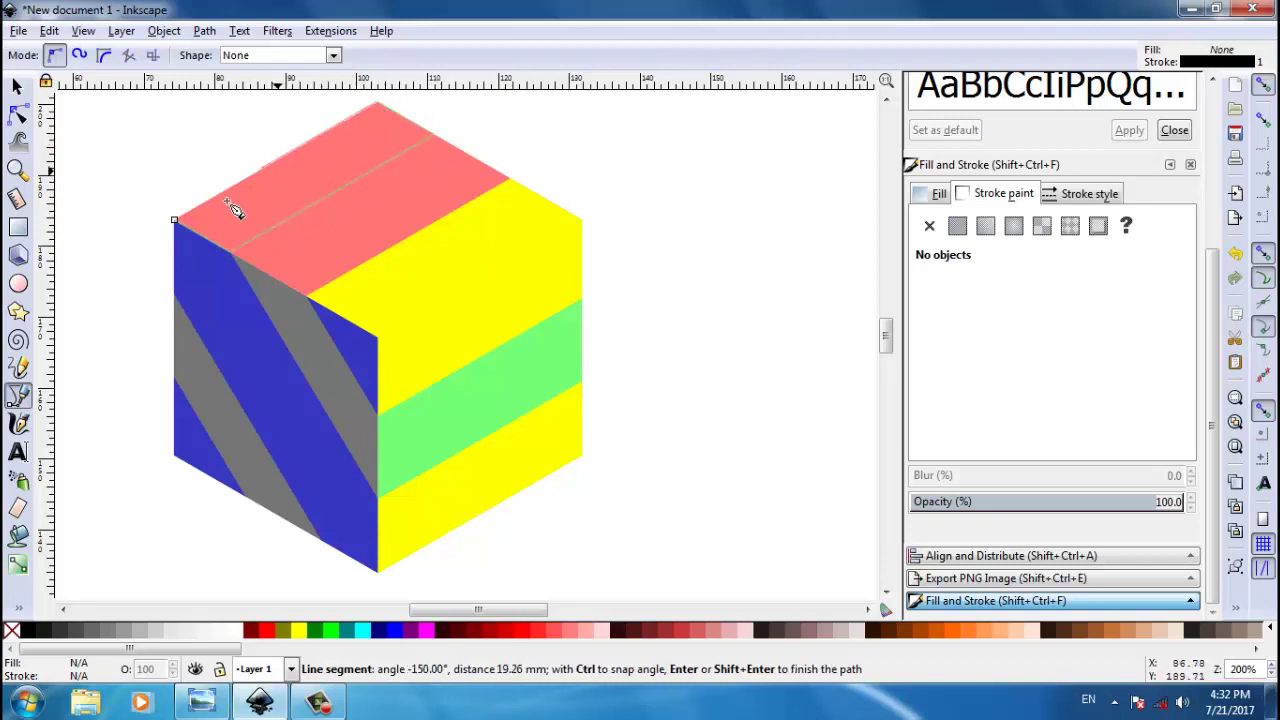
pyautogui.click(176, 222)
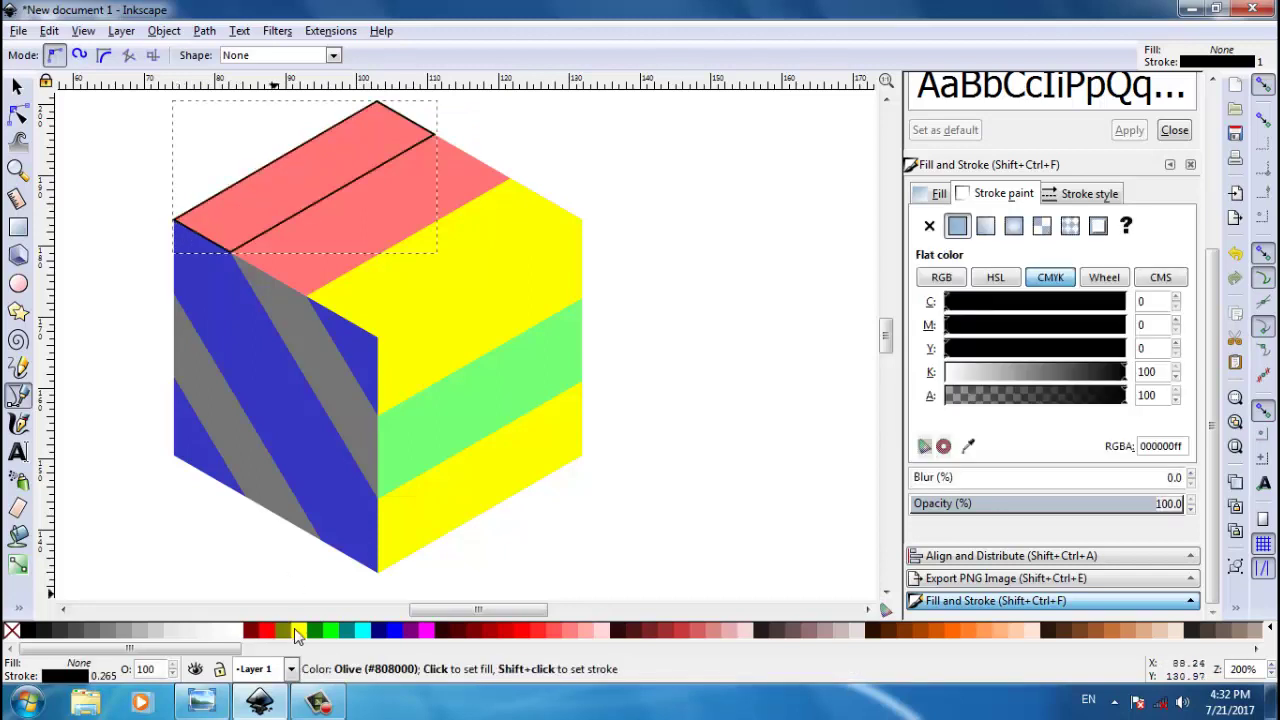
pyautogui.click(300, 631)
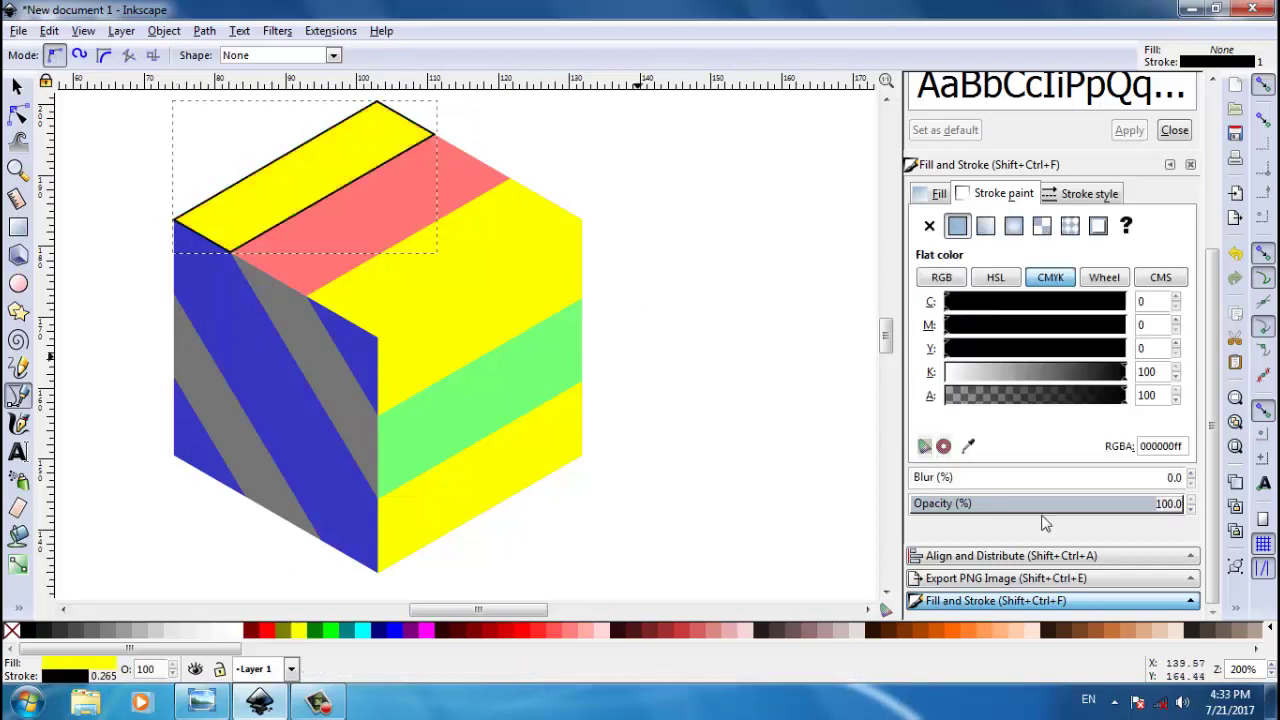
pyautogui.click(930, 226)
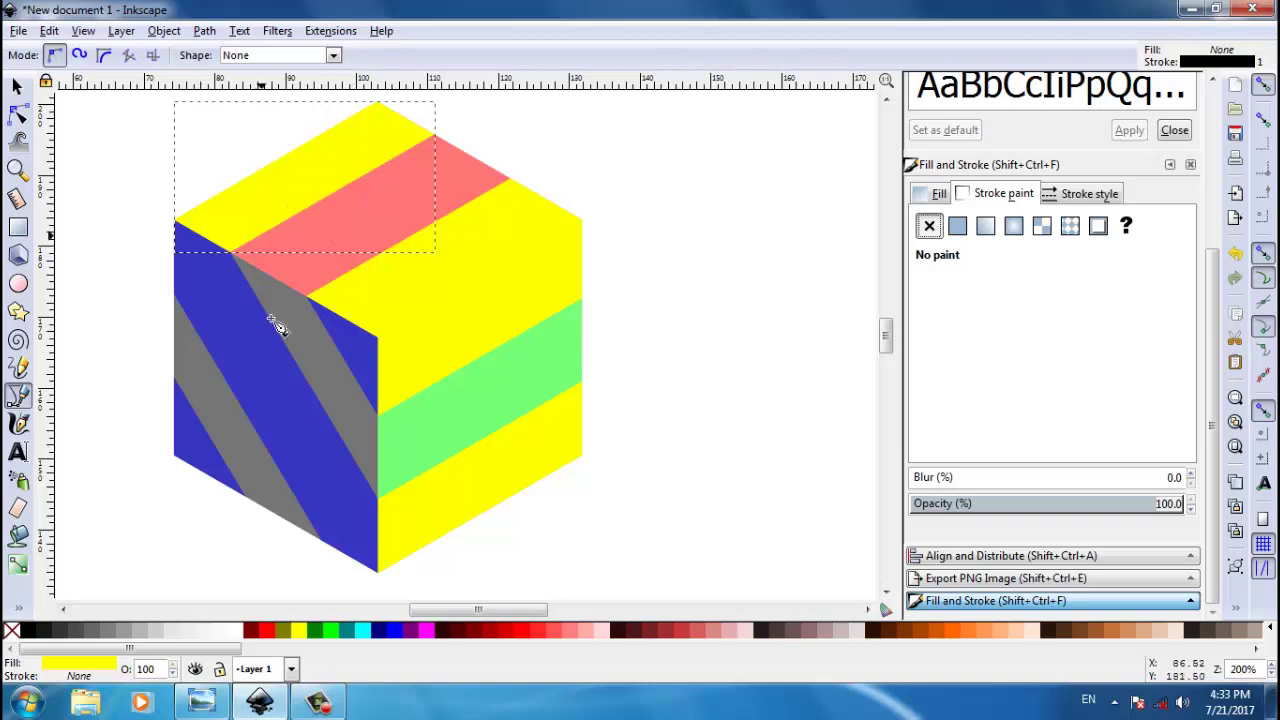
# Step: Draw a four-sided shape across the cube, filled magenta with no outline
pyautogui.click(236, 259)
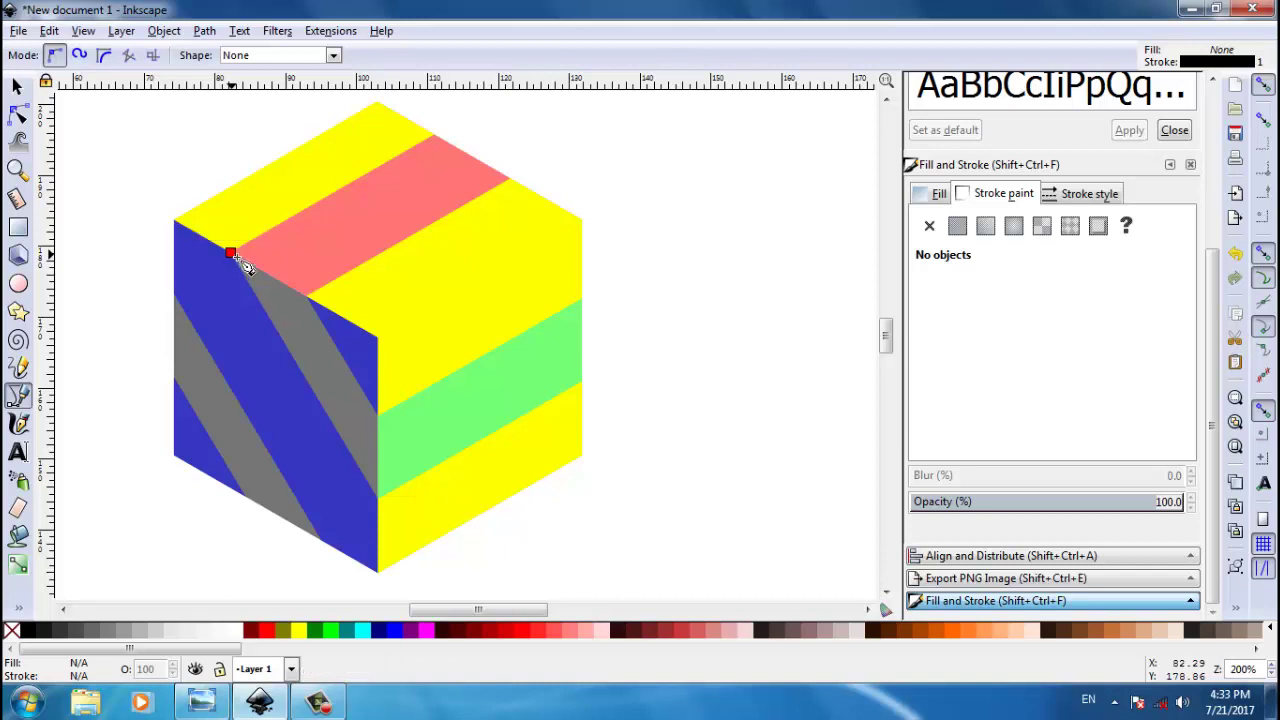
pyautogui.click(438, 138)
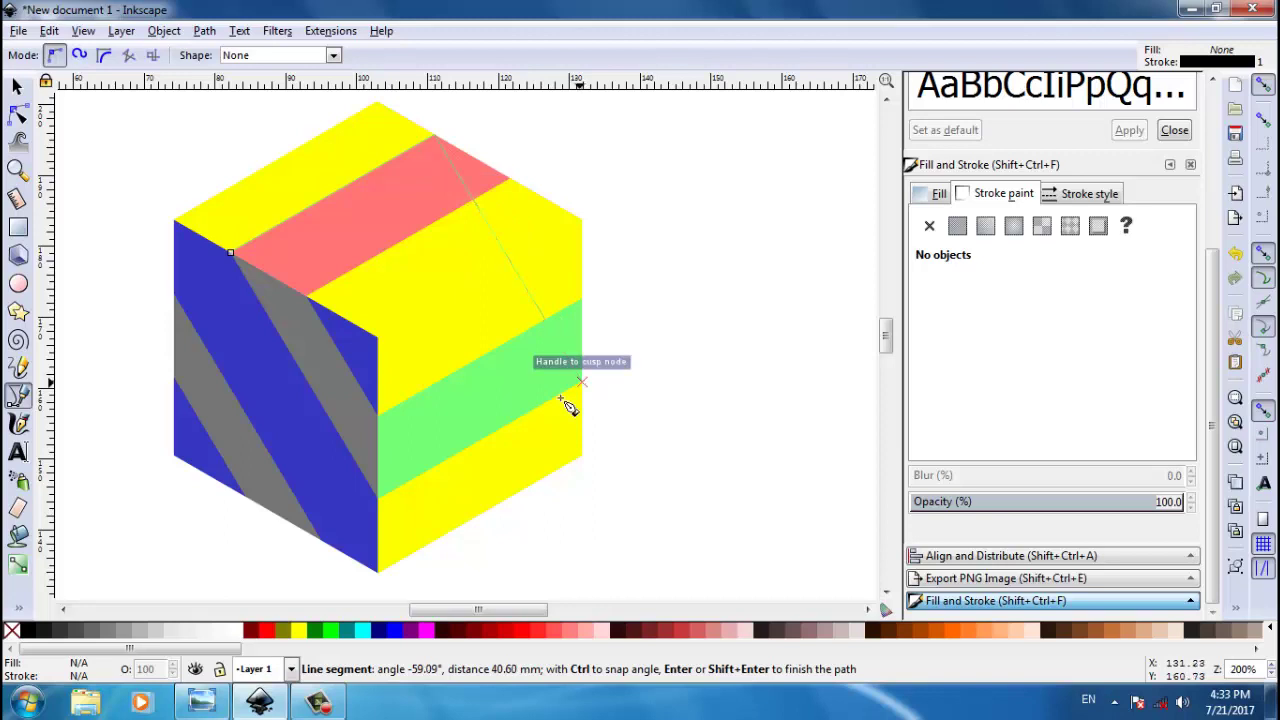
pyautogui.click(562, 399)
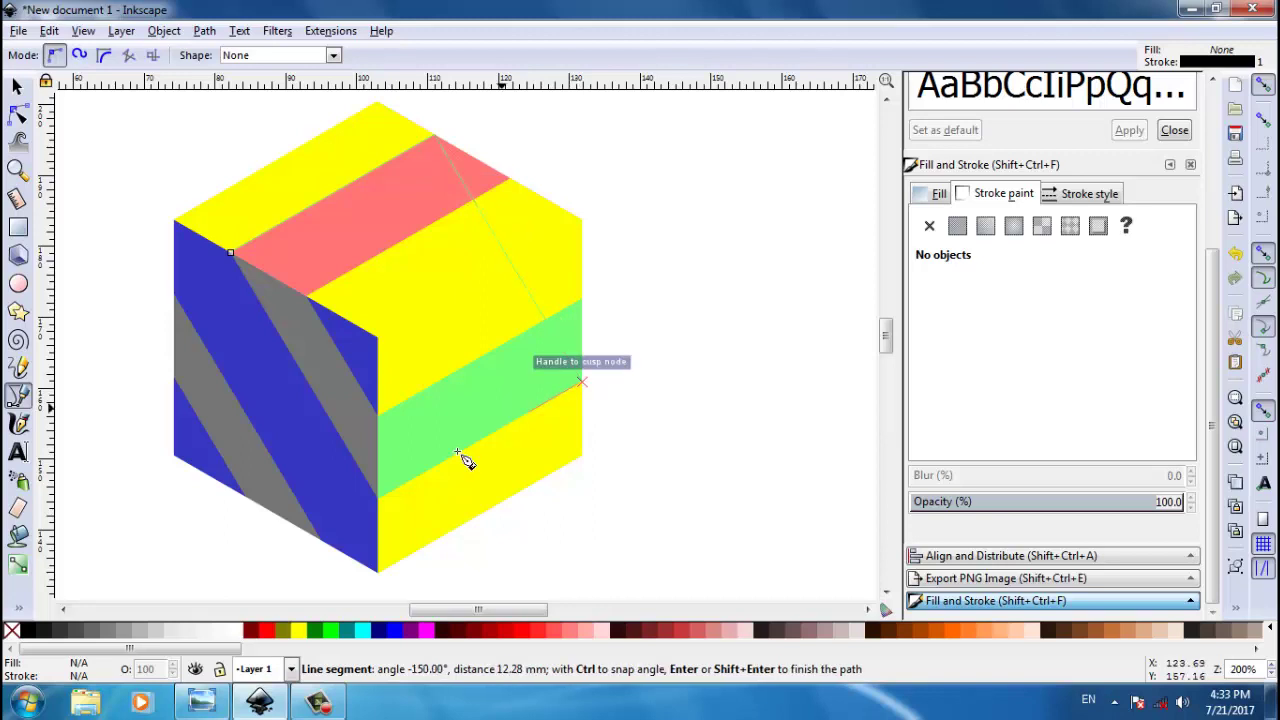
pyautogui.click(384, 505)
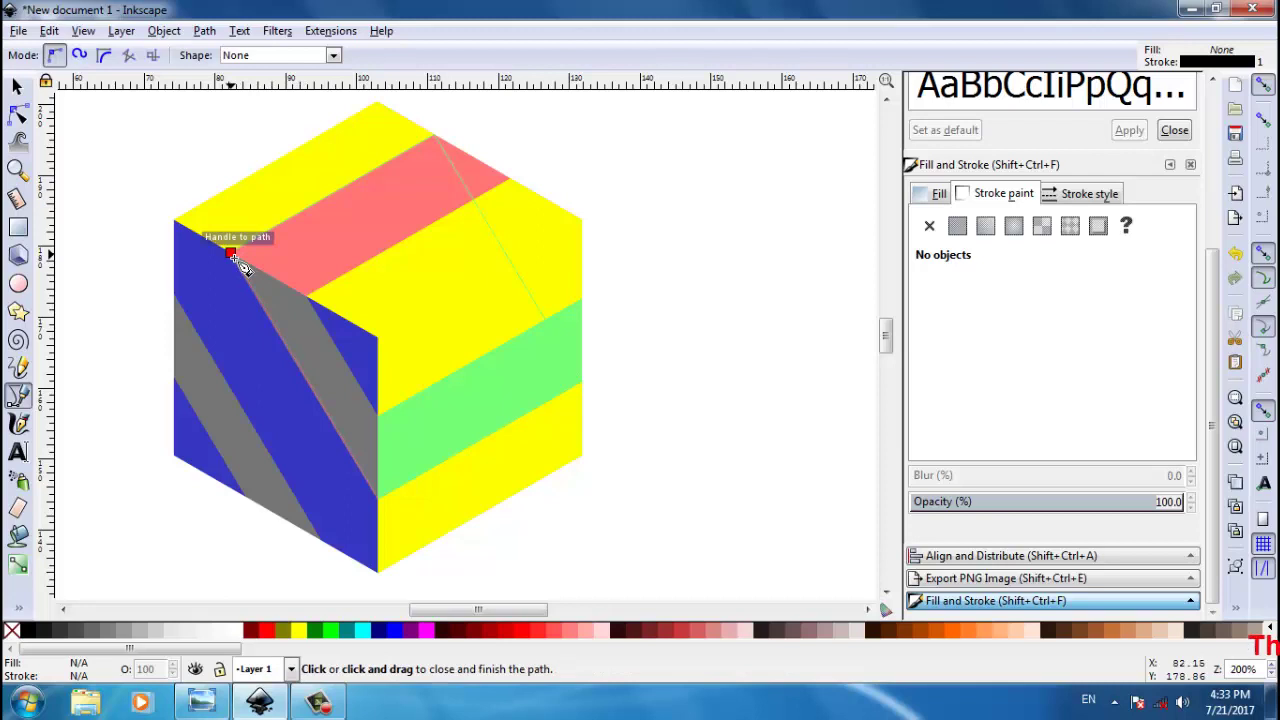
pyautogui.click(233, 257)
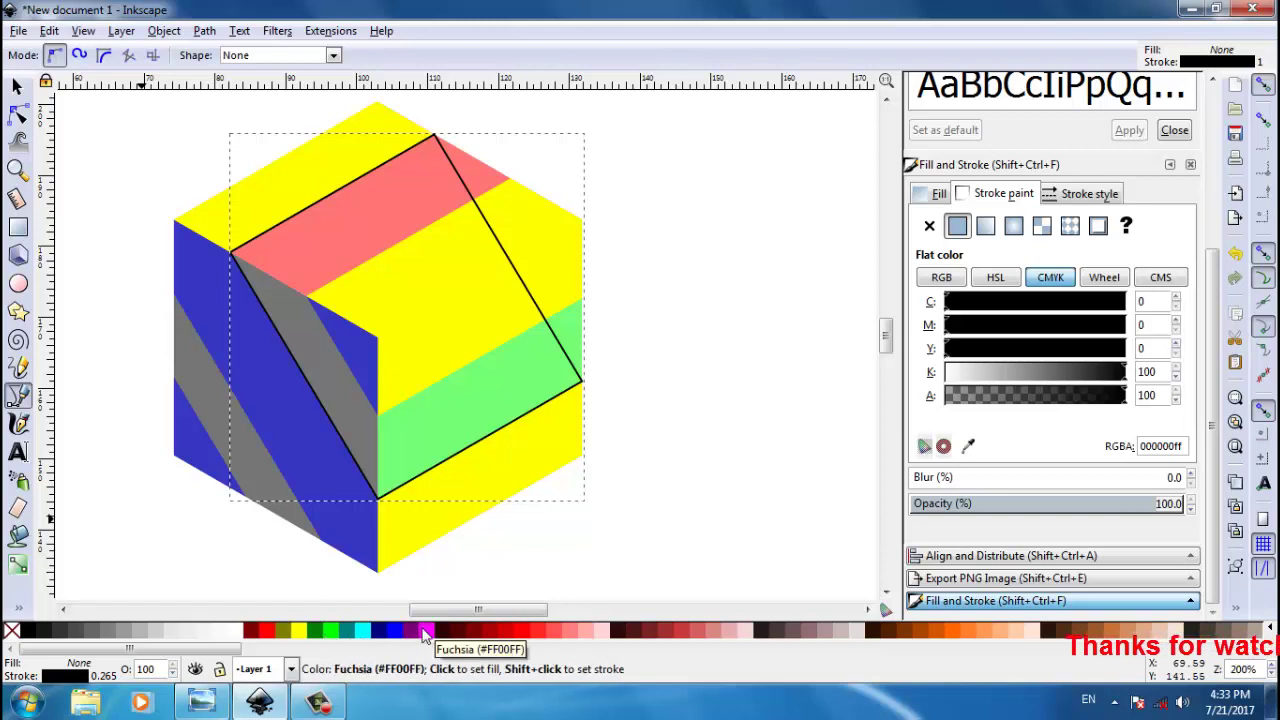
pyautogui.moveTo(425, 630); pyautogui.dragTo(215, 233)
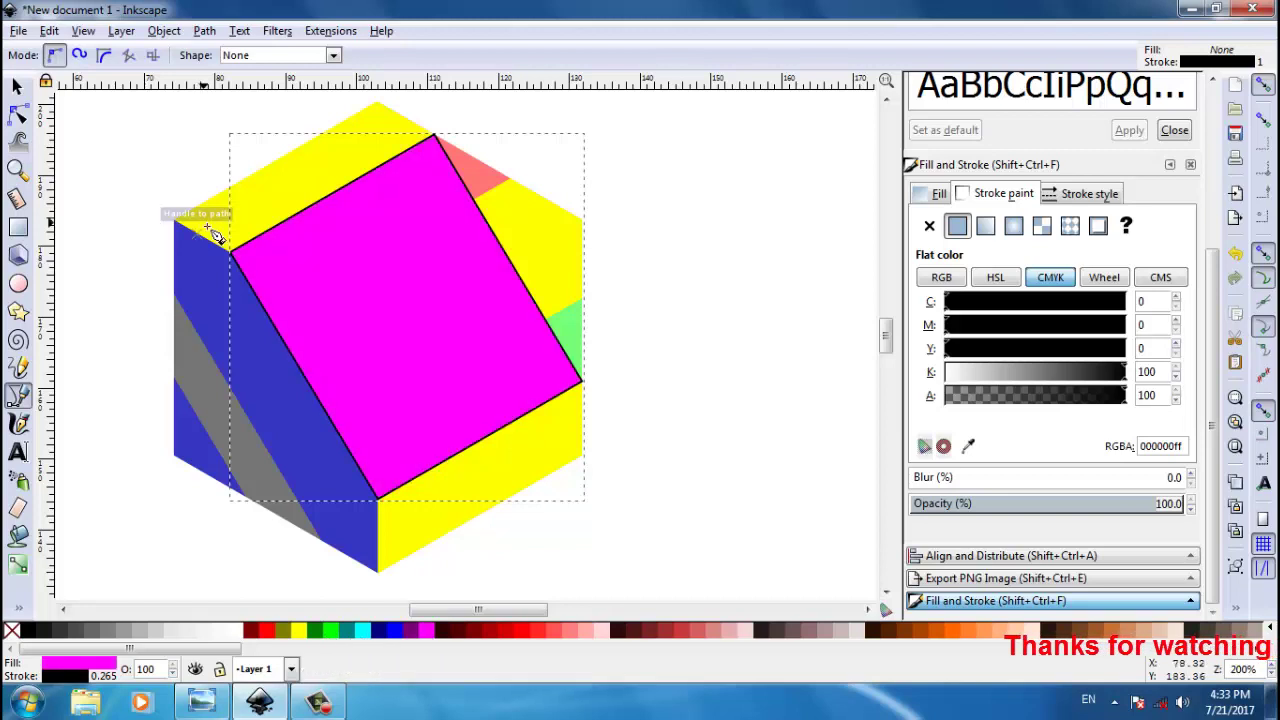
pyautogui.click(929, 225)
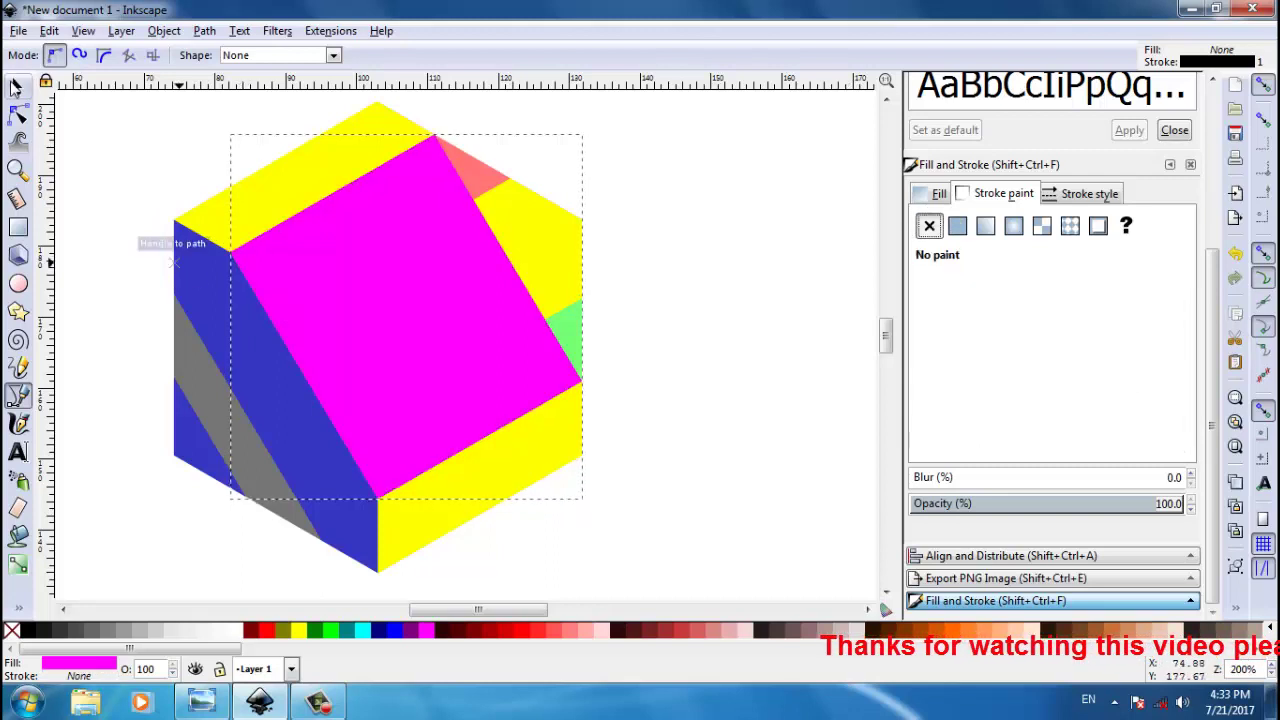
# Step: Send the magenta shape behind the other faces and deselect it
pyautogui.click(16, 87)
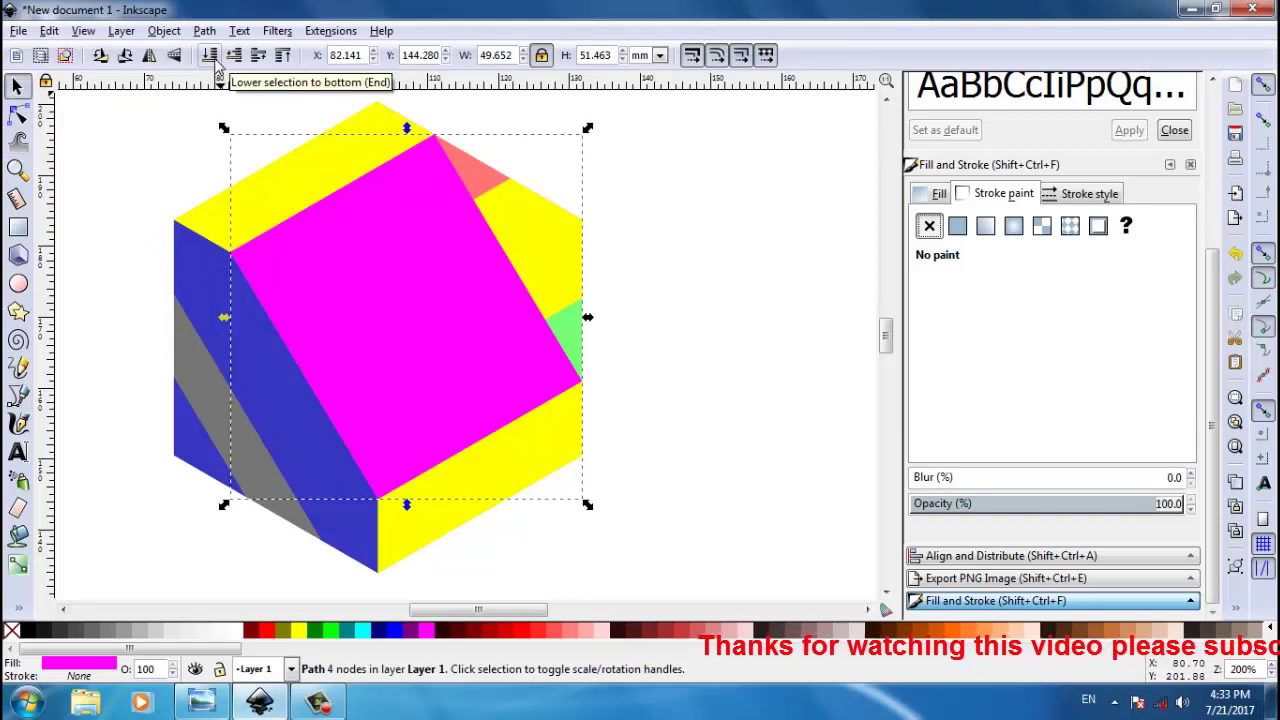
pyautogui.click(212, 58)
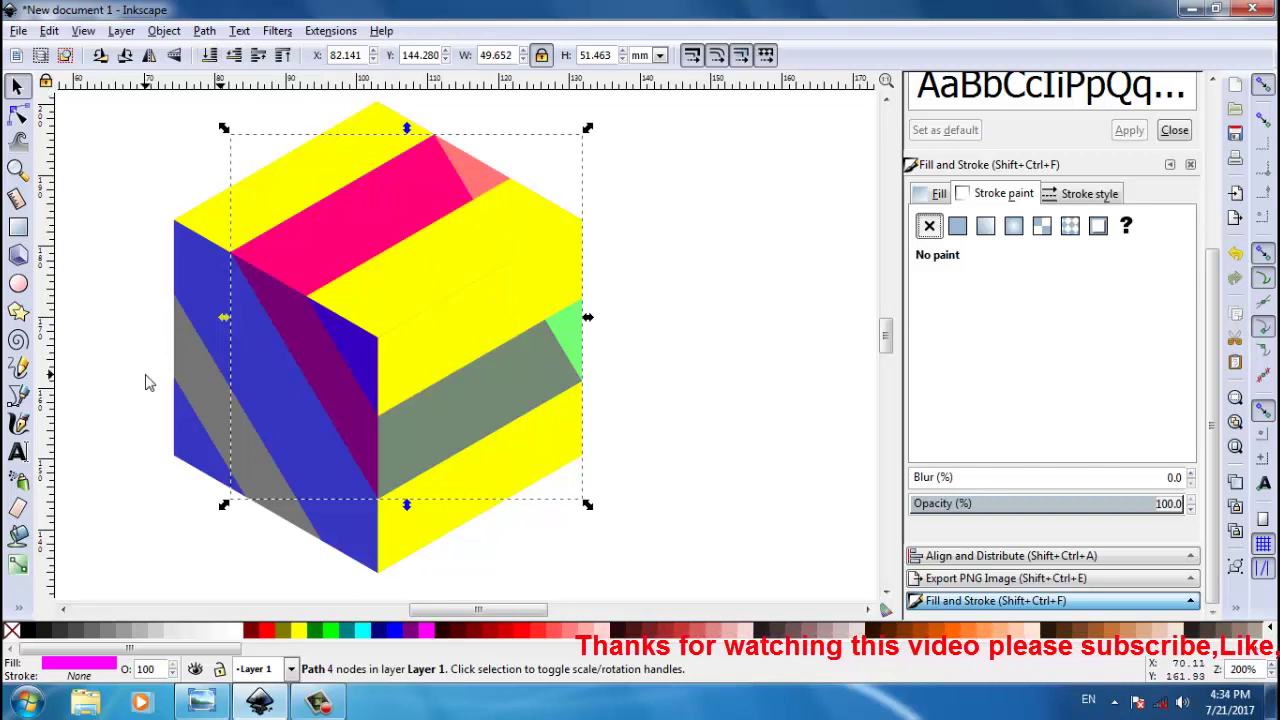
pyautogui.press('Escape')
pyautogui.click(18, 396)
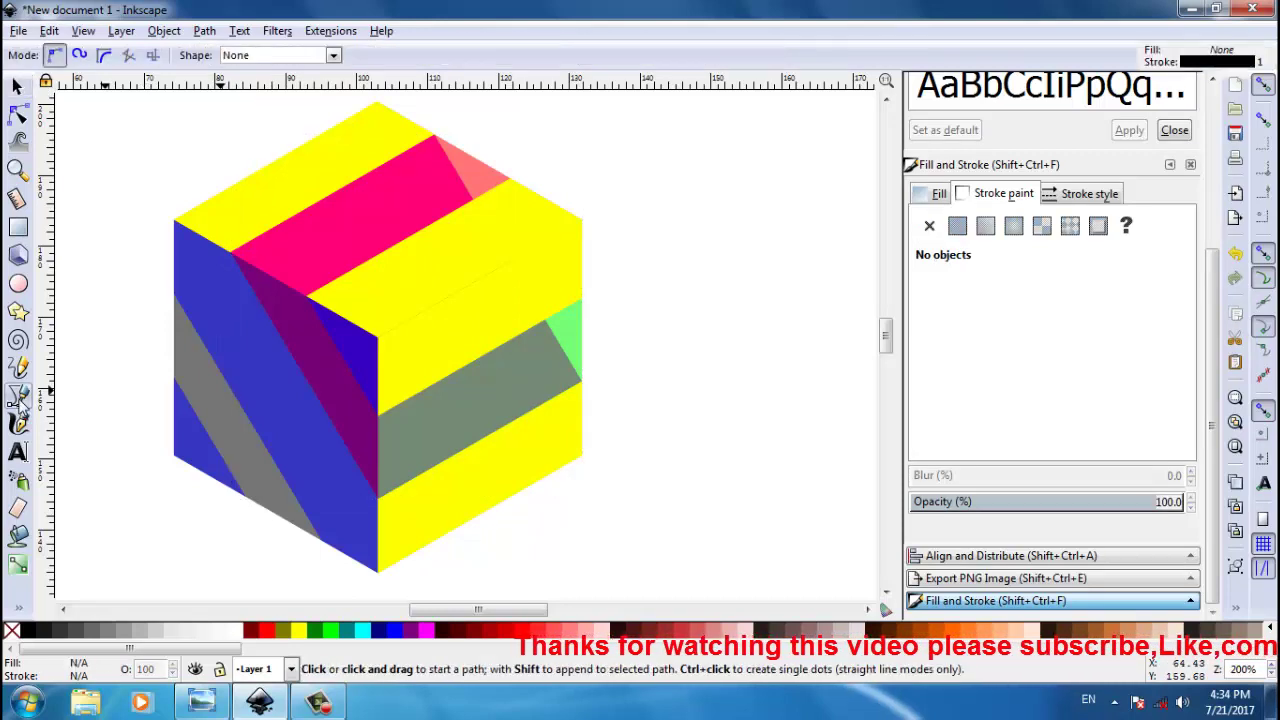
# Step: Draw a four-corner patch on the left face, fuchsia with no outline, lowered behind everything
pyautogui.click(176, 381)
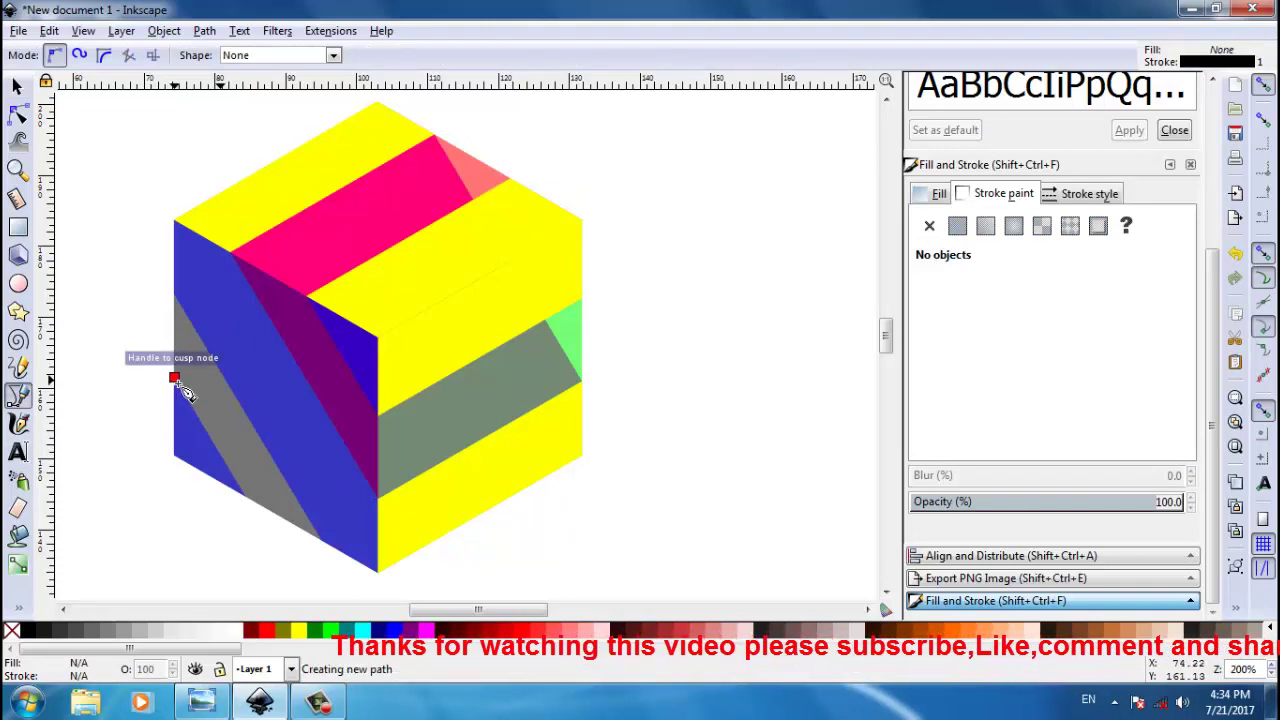
pyautogui.click(312, 300)
pyautogui.click(380, 415)
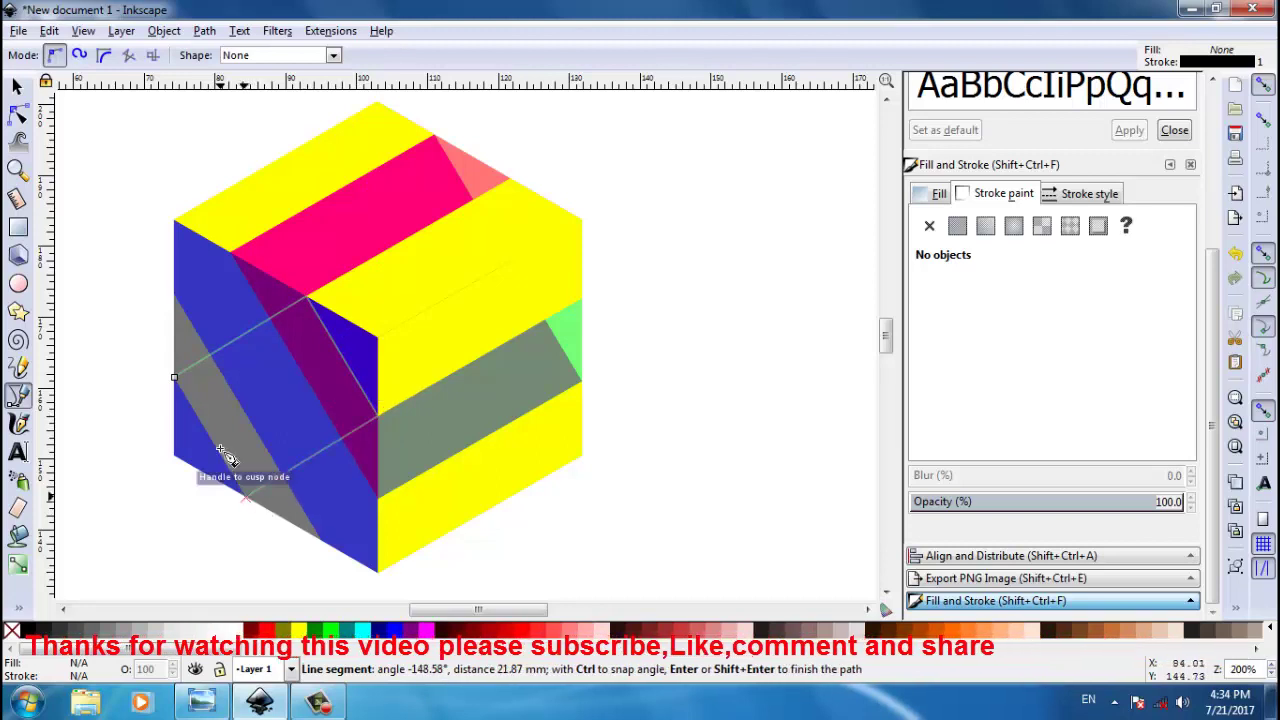
pyautogui.click(249, 500)
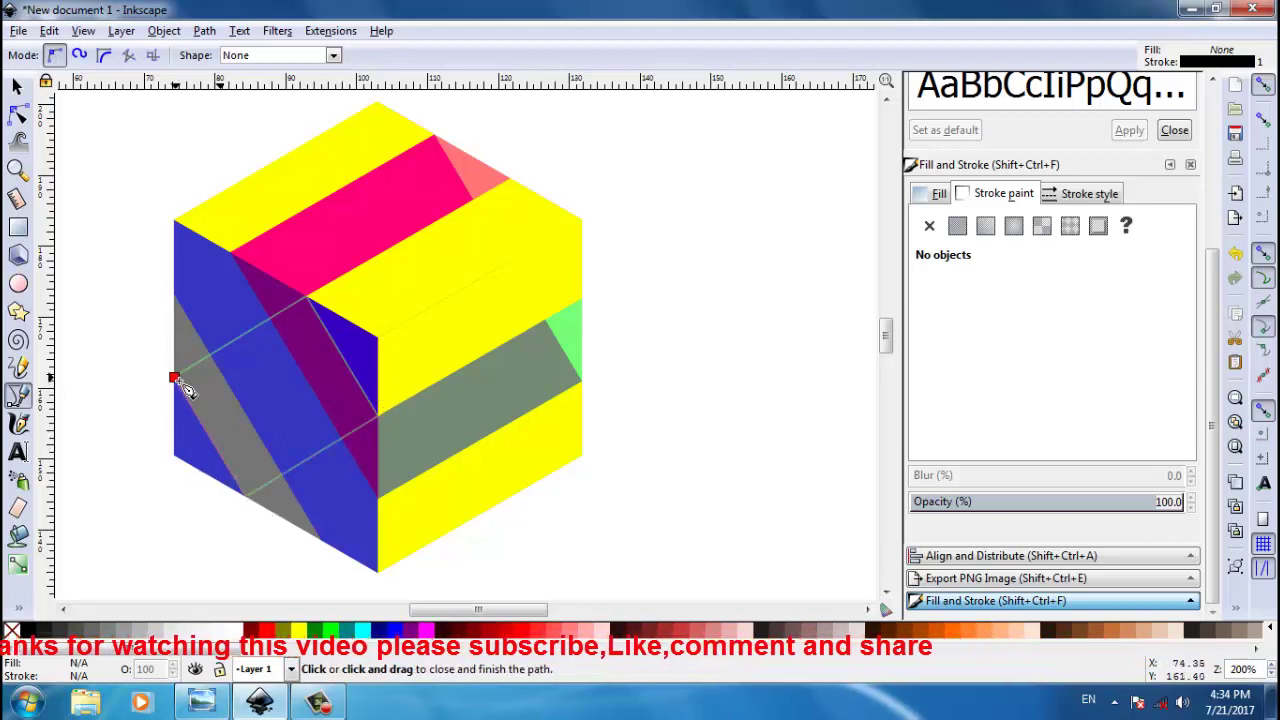
pyautogui.click(176, 381)
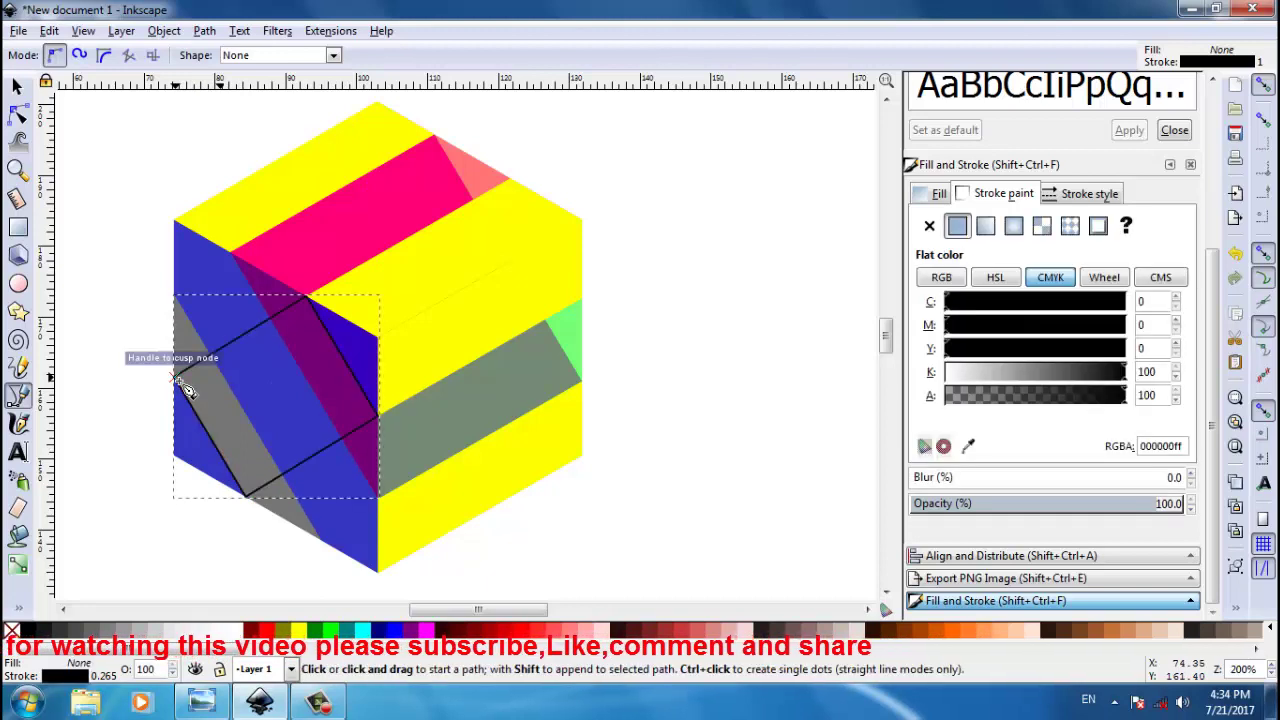
pyautogui.click(426, 632)
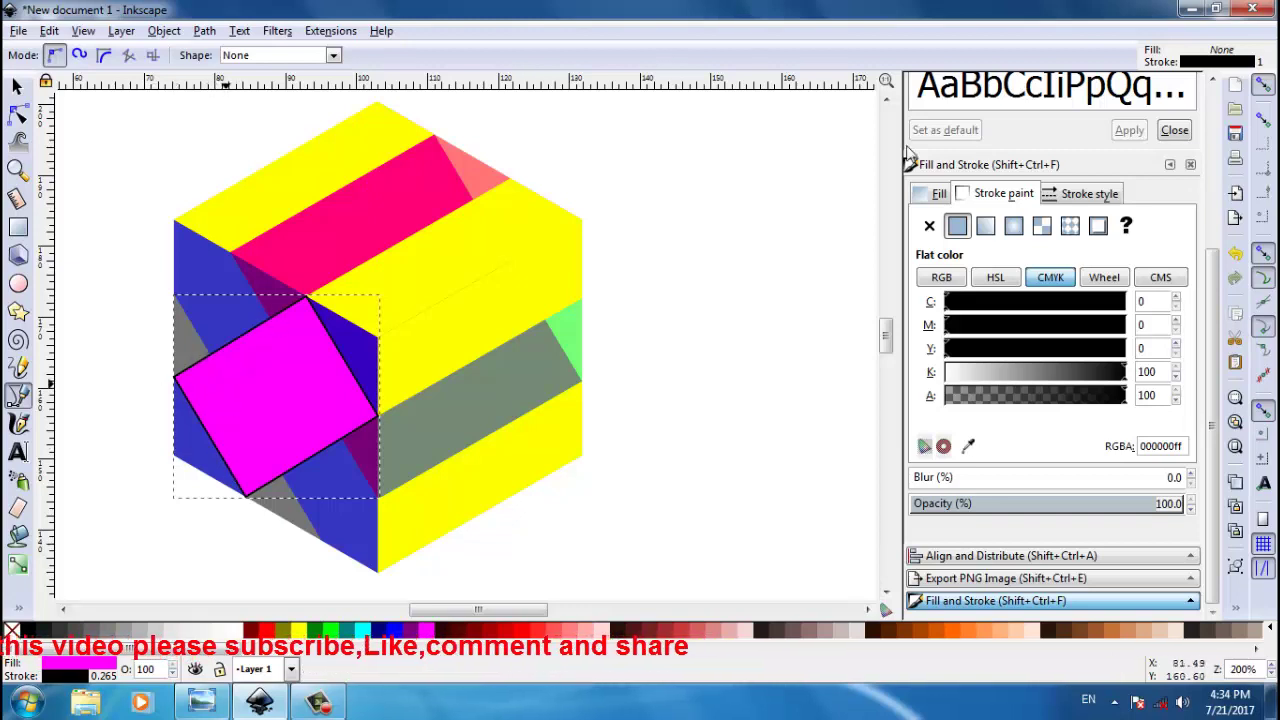
pyautogui.click(929, 227)
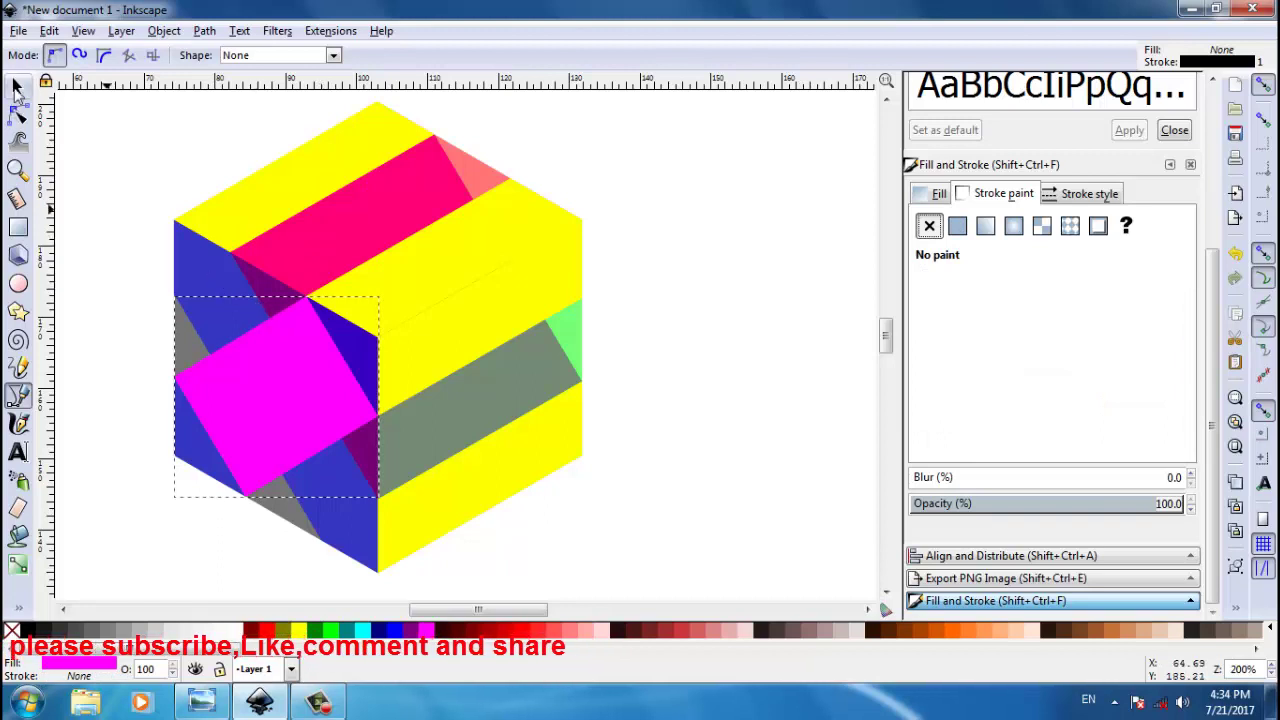
pyautogui.click(17, 87)
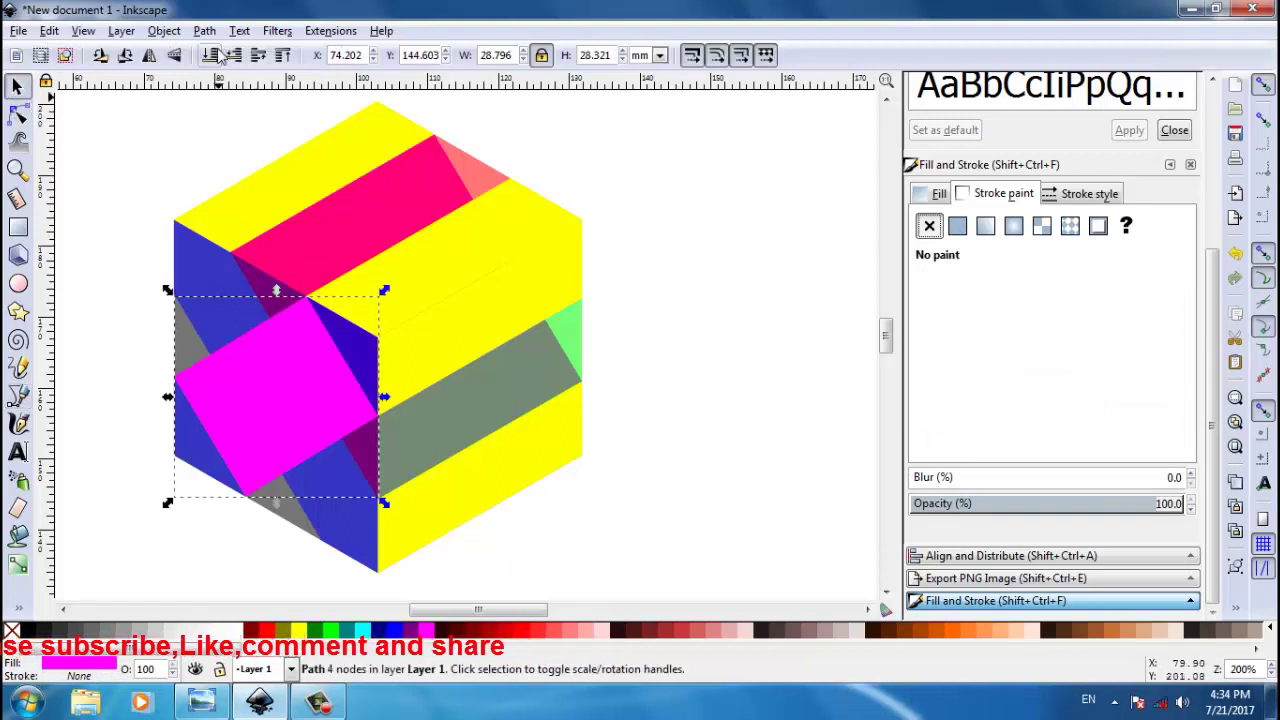
pyautogui.click(214, 55)
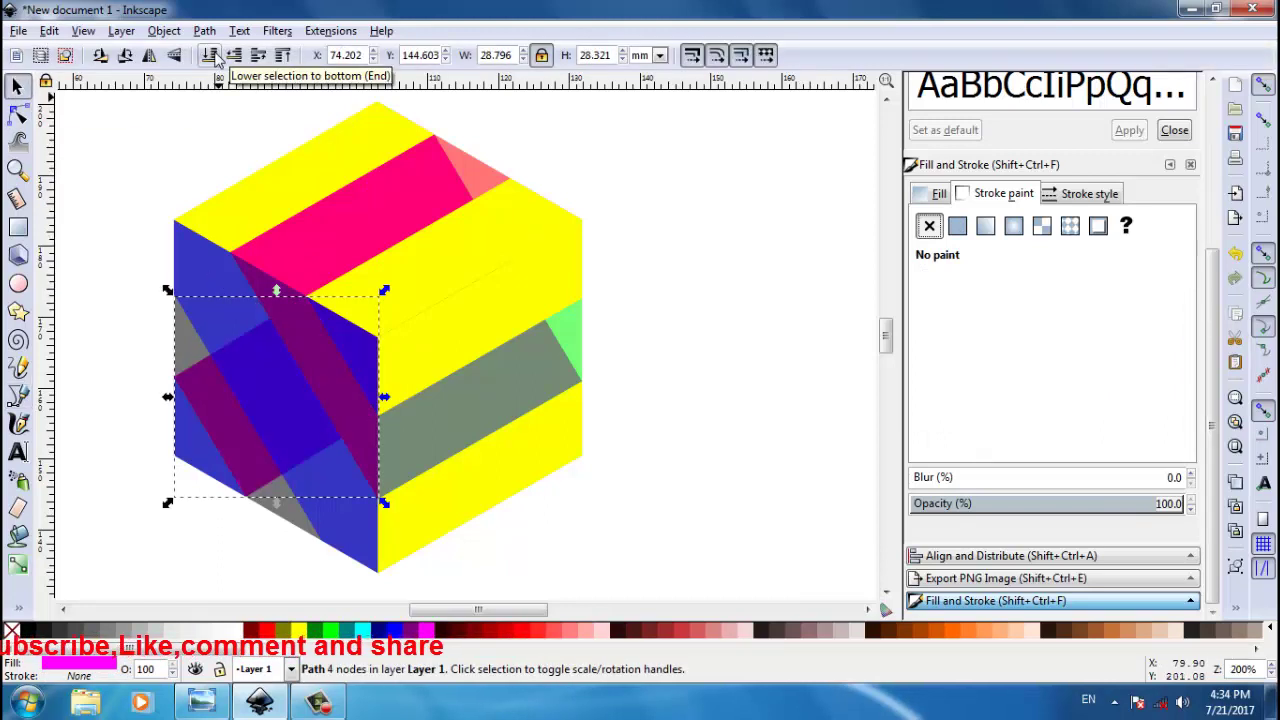
# Step: Pull the green, grey and salmon pieces off the cube and delete each
pyautogui.click(666, 408)
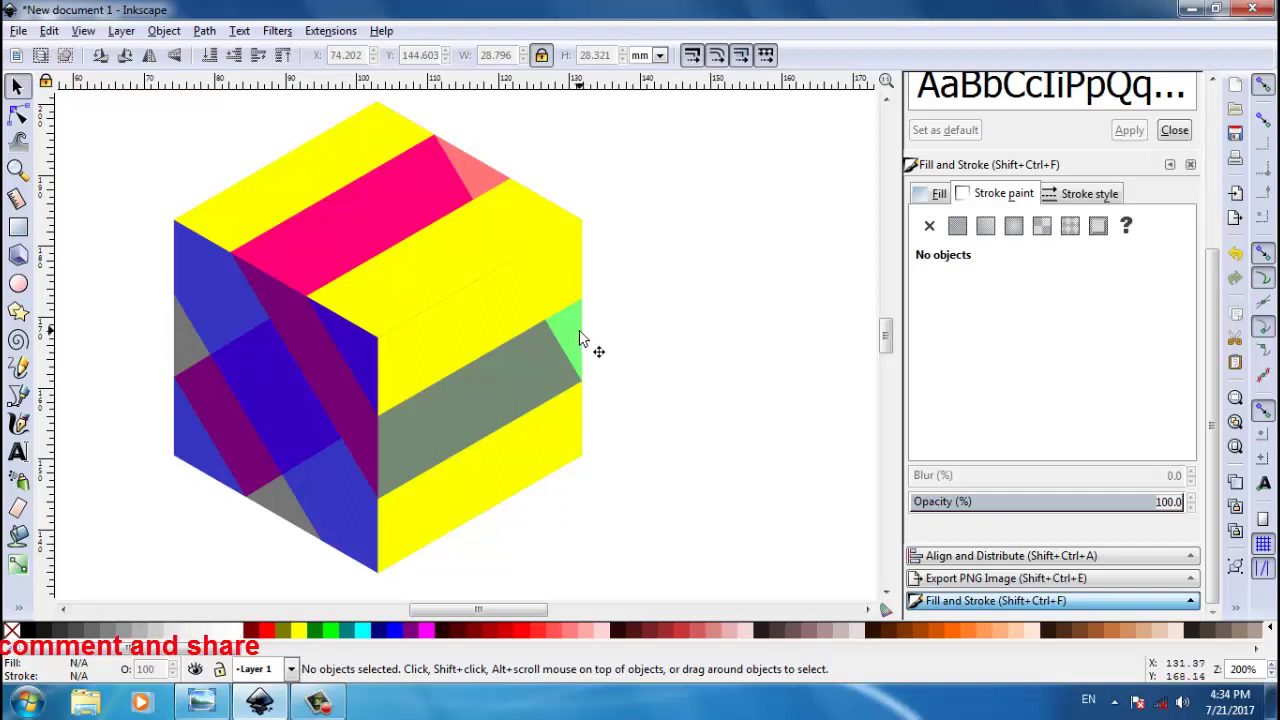
pyautogui.moveTo(586, 344); pyautogui.dragTo(766, 310)
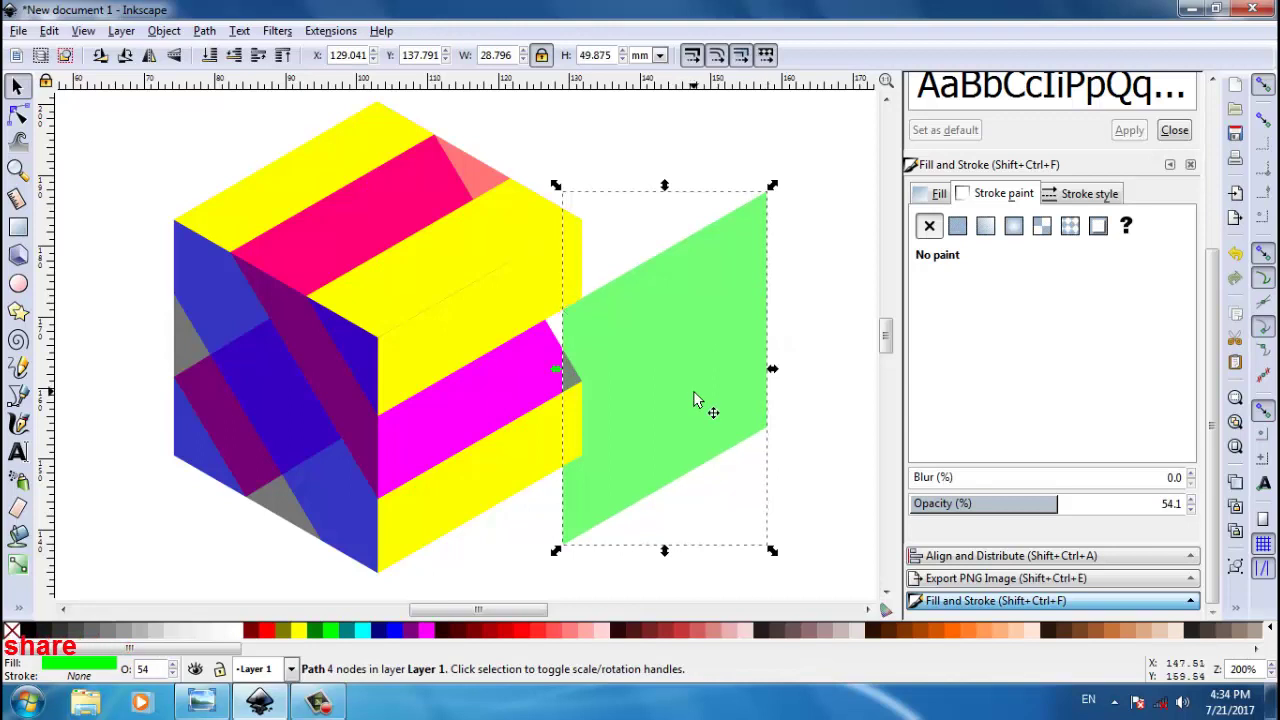
pyautogui.press('Delete')
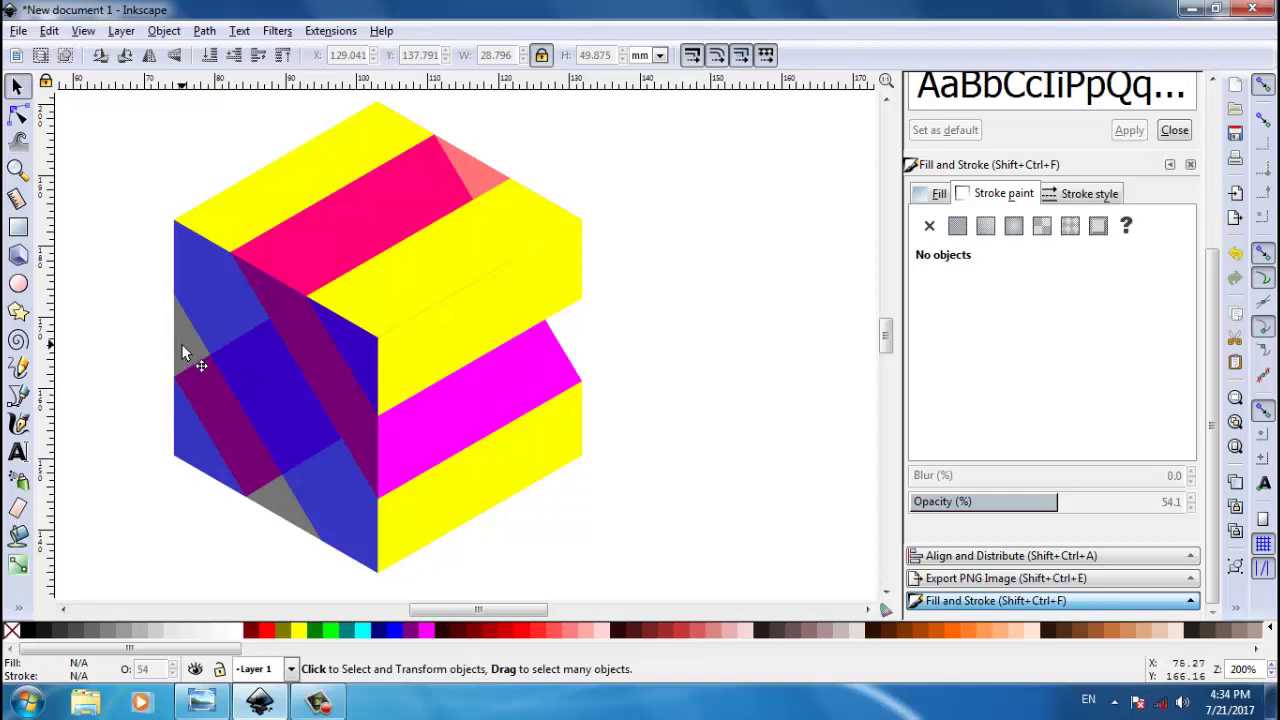
pyautogui.moveTo(182, 352); pyautogui.dragTo(82, 318)
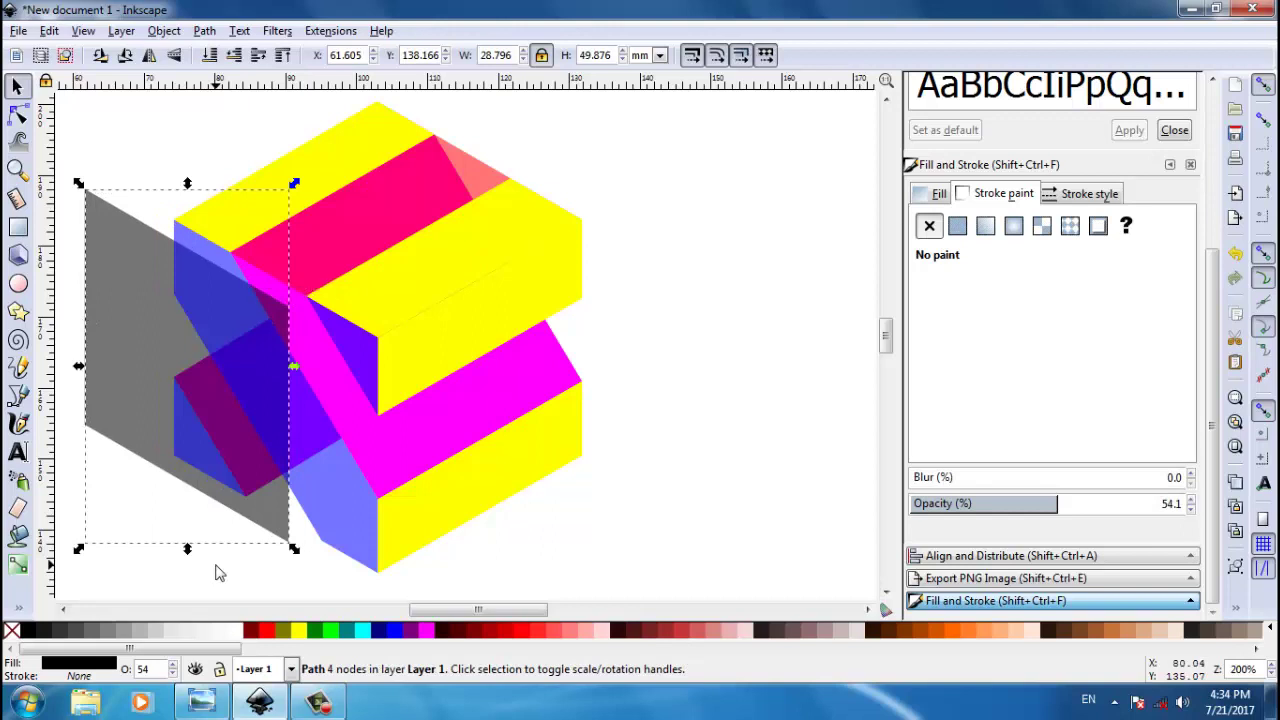
pyautogui.press('Delete')
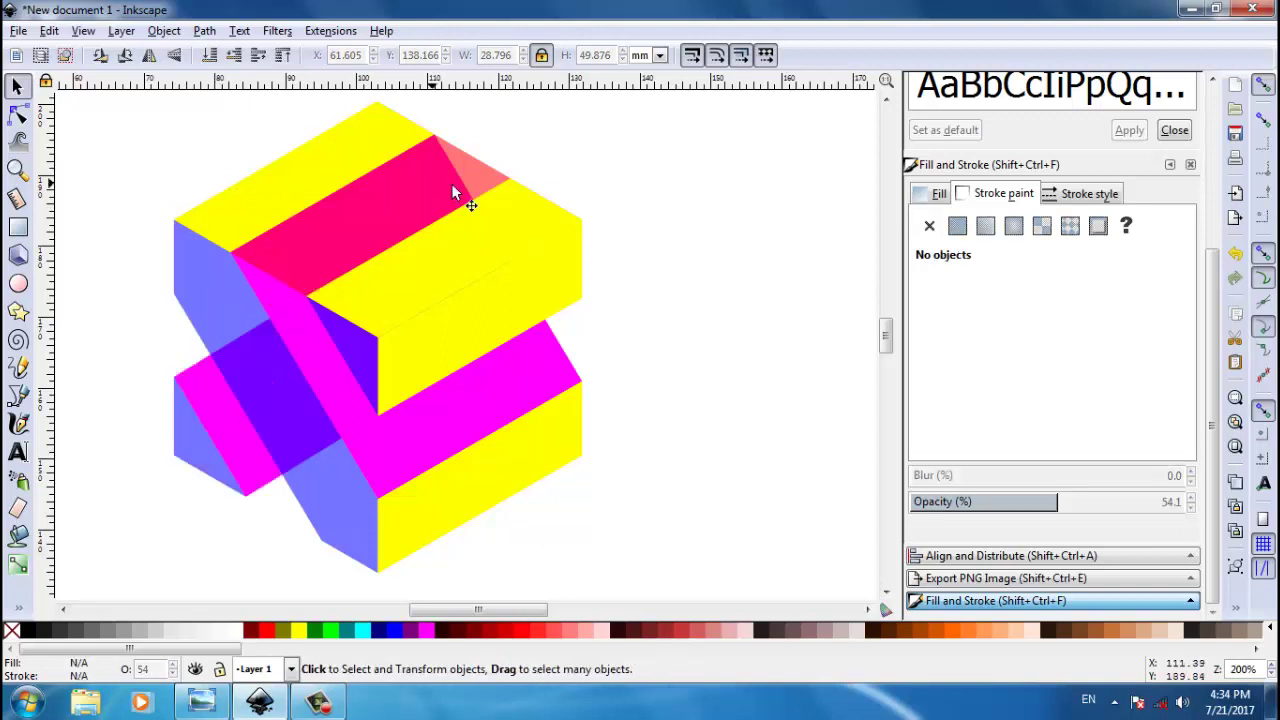
pyautogui.moveTo(477, 170); pyautogui.dragTo(756, 175)
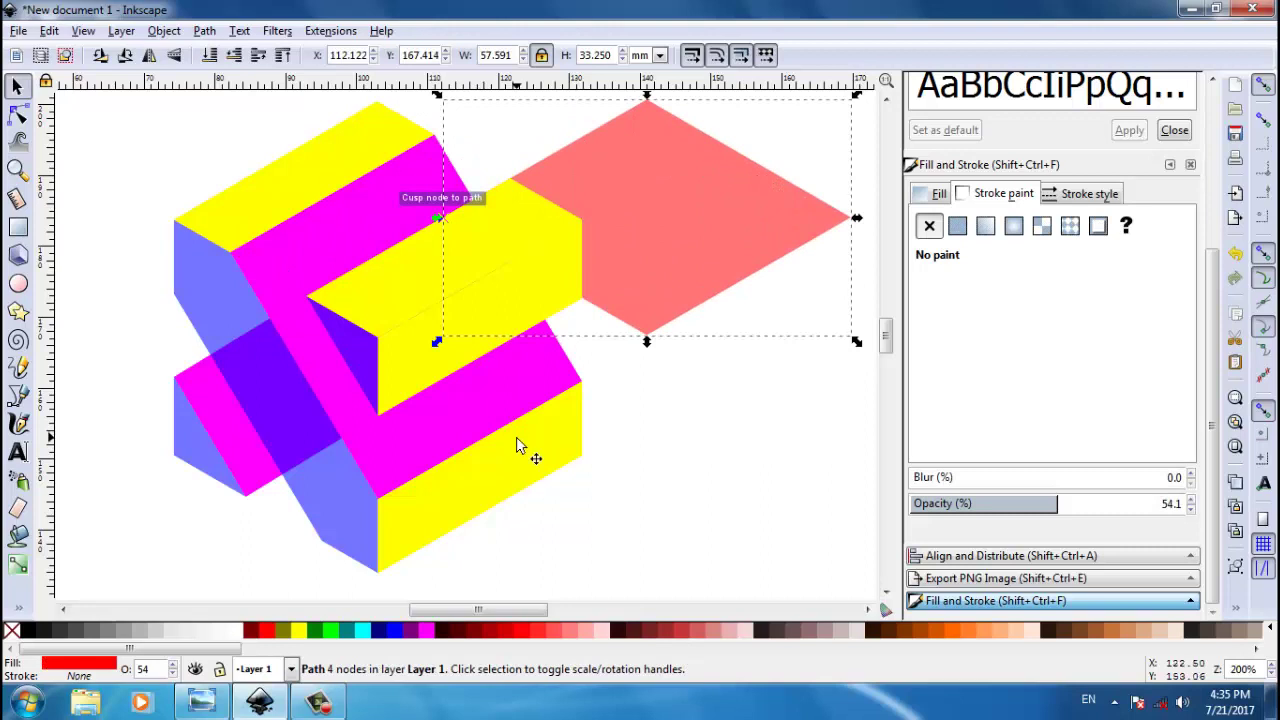
pyautogui.press('Delete')
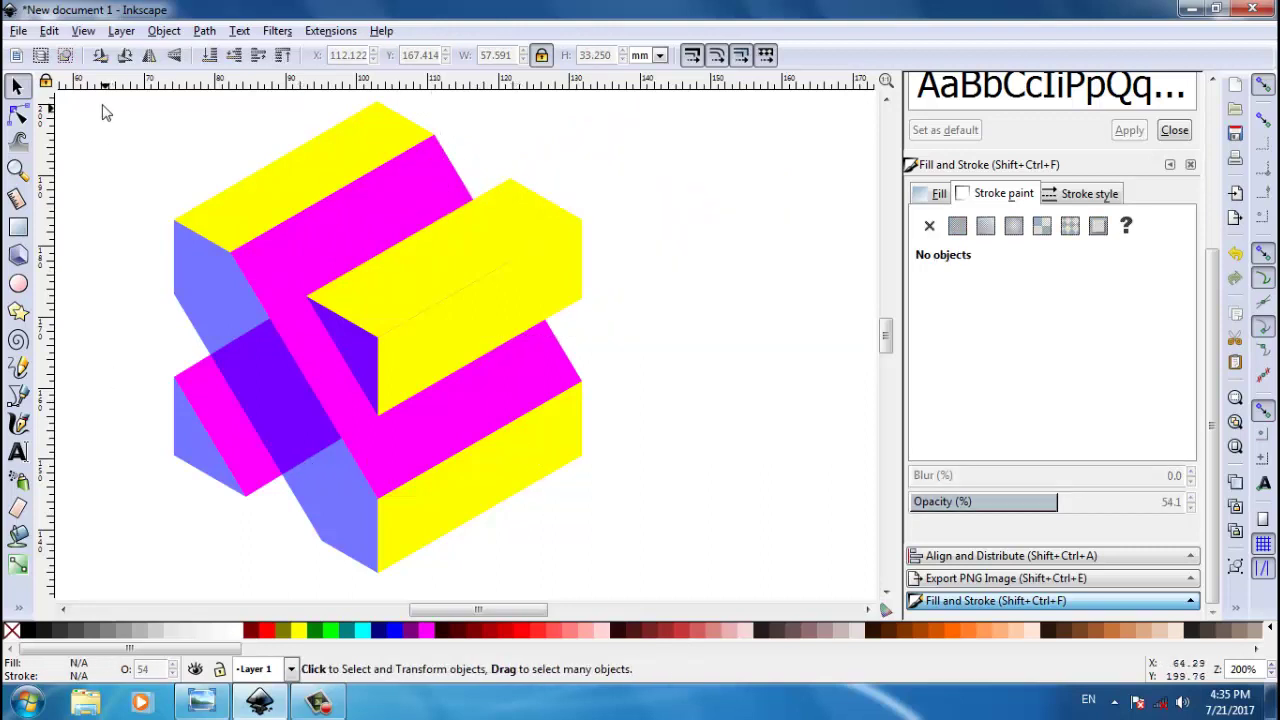
pyautogui.moveTo(100, 103)
pyautogui.mouseDown()
pyautogui.moveTo(285, 287)
pyautogui.moveTo(645, 590)
pyautogui.mouseUp()
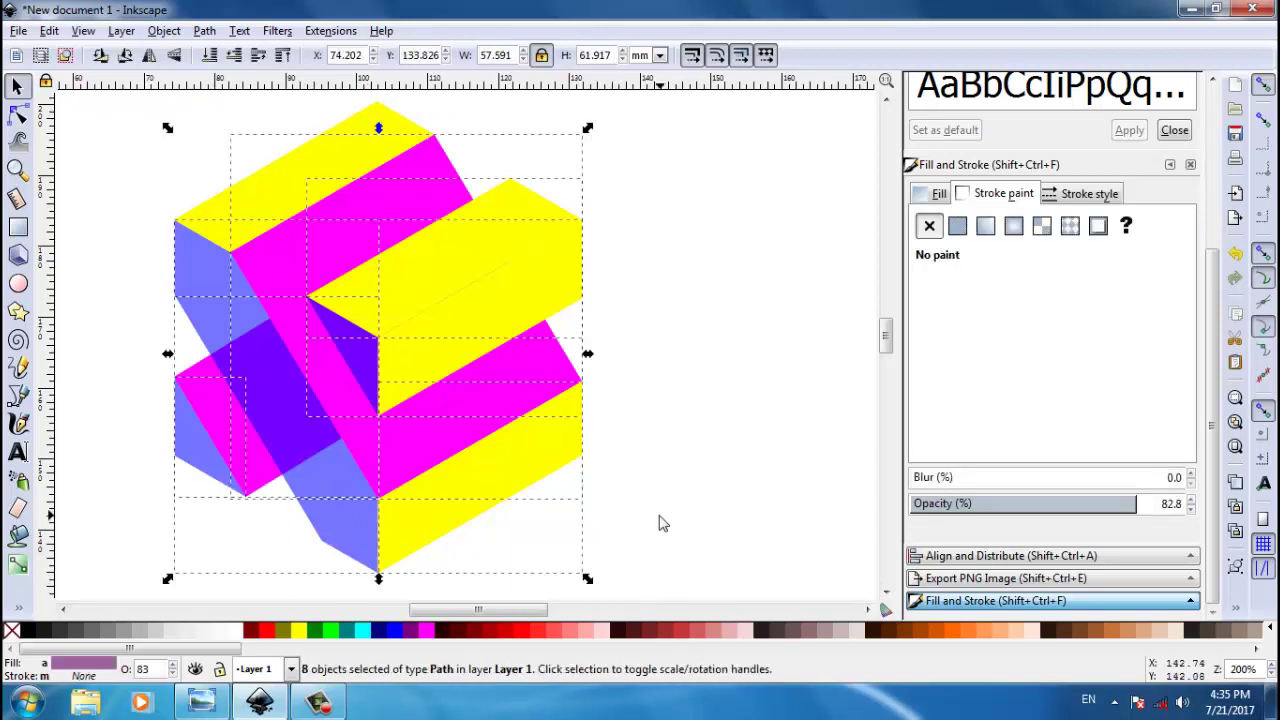
# Step: Set the opacity of all nine selected pieces to 100%
pyautogui.press('-')
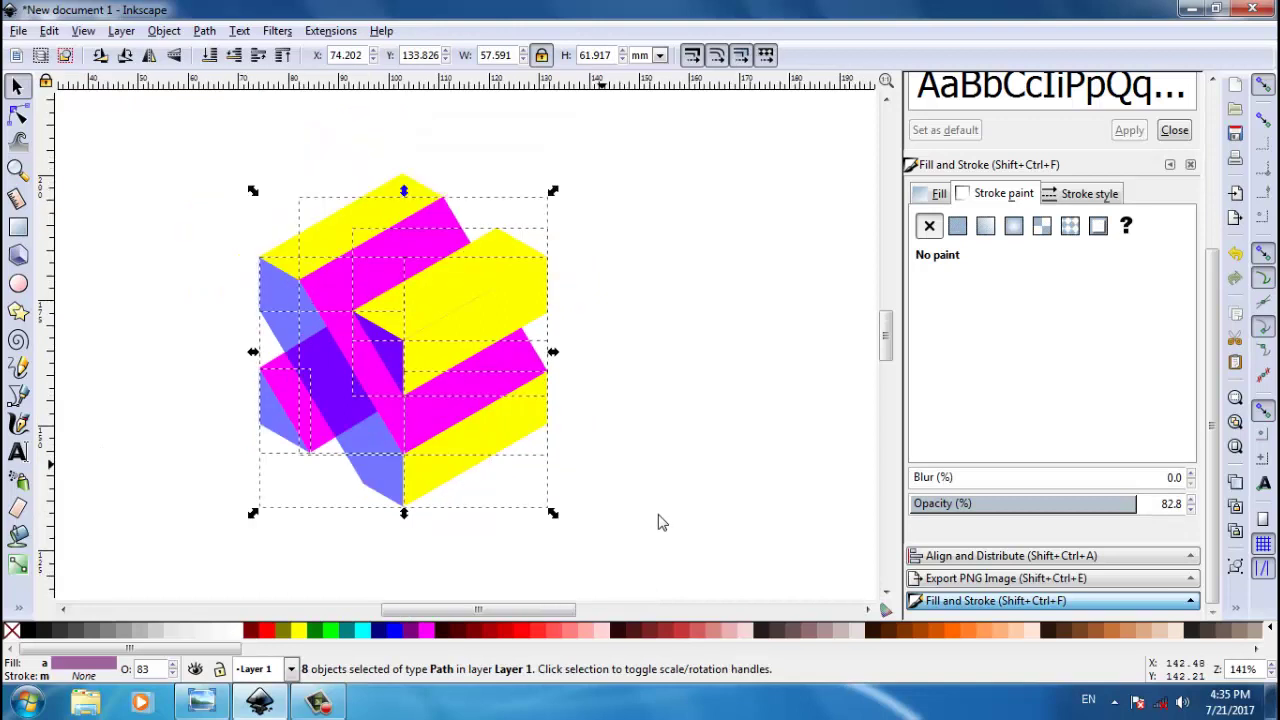
pyautogui.moveTo(169, 139)
pyautogui.mouseDown()
pyautogui.moveTo(617, 545)
pyautogui.moveTo(597, 556)
pyautogui.mouseUp()
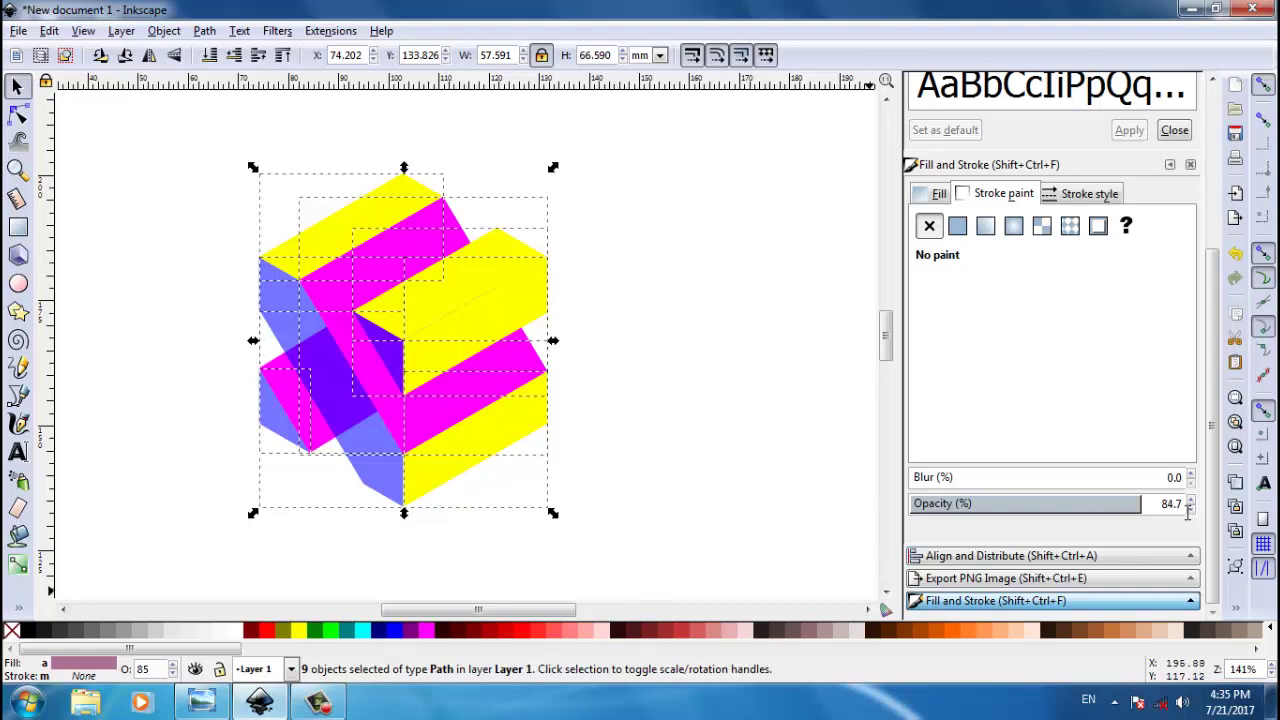
pyautogui.doubleClick(1164, 516)
pyautogui.write('100')
pyautogui.press('Return')
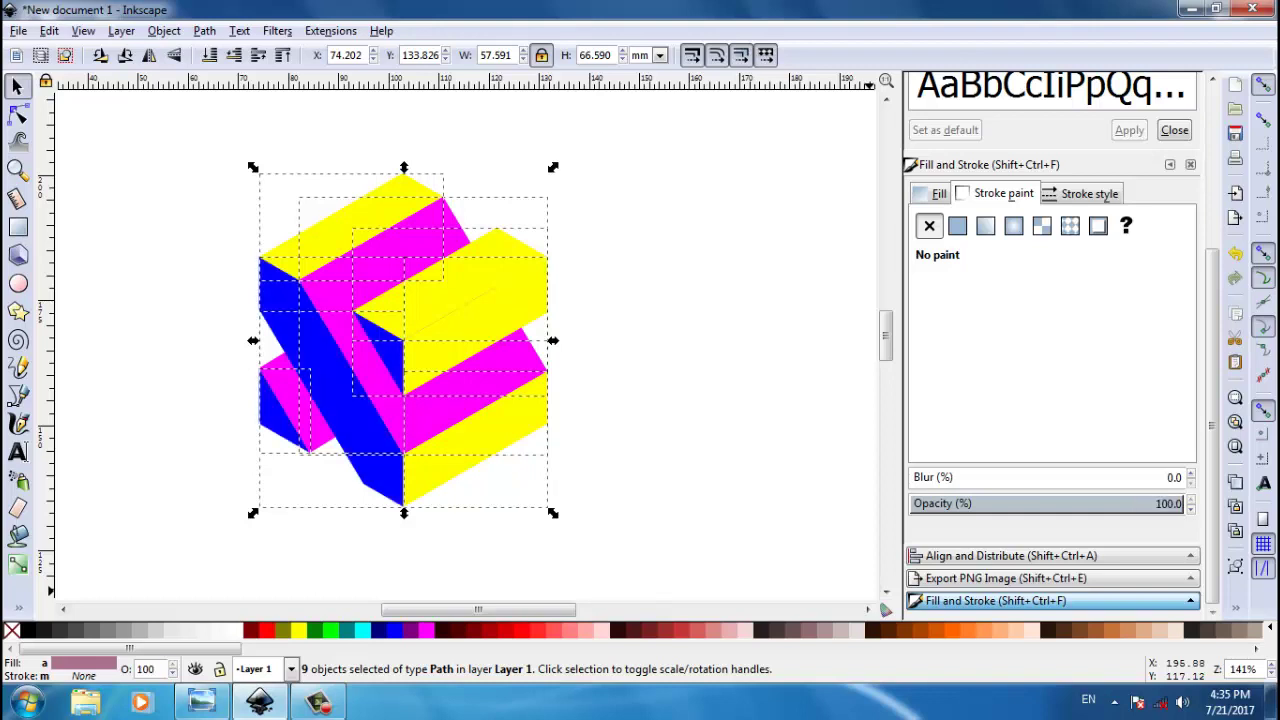
pyautogui.click(728, 390)
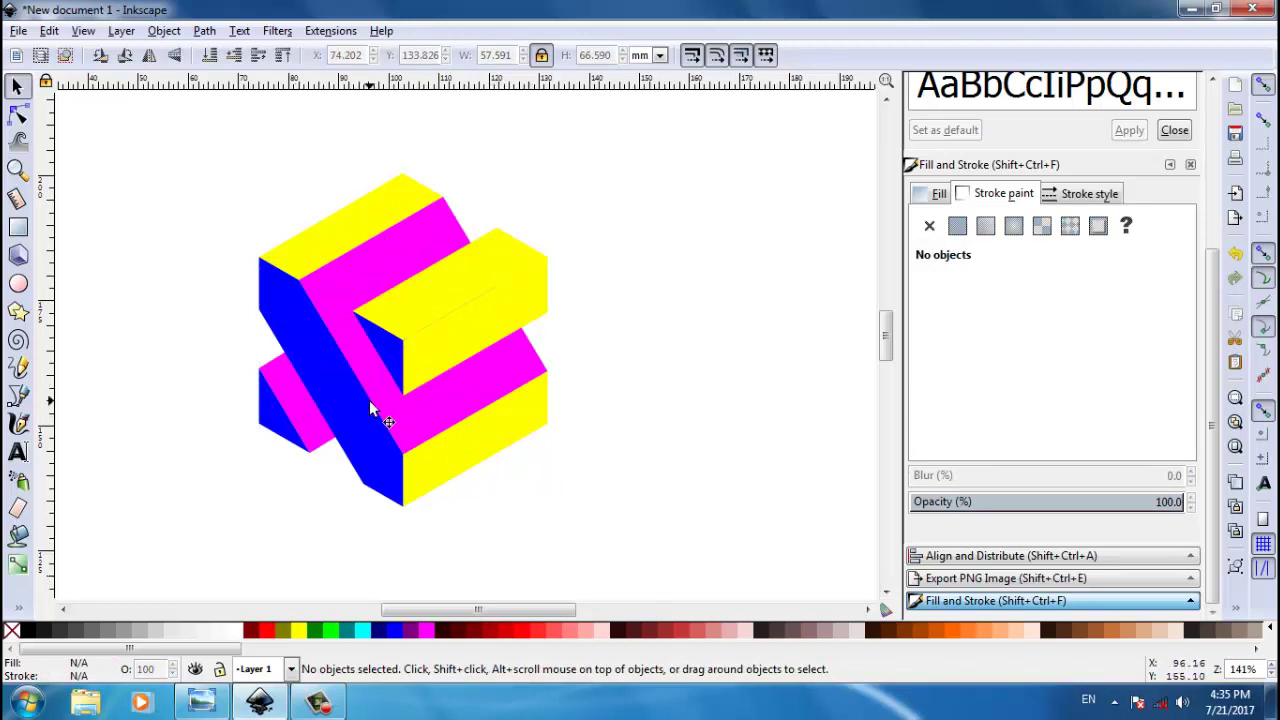
pyautogui.click(938, 194)
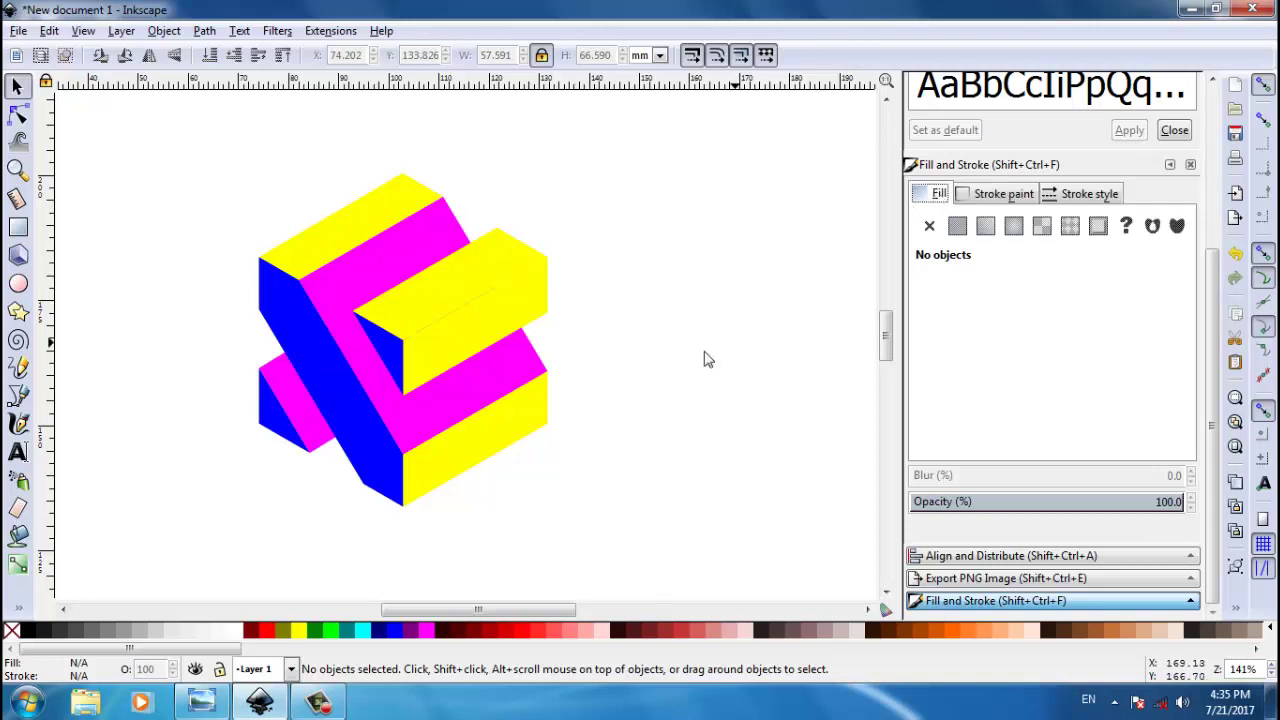
# Step: Change the top yellow strip's fill to a linear gradient from yellow to transparent
pyautogui.click(390, 272)
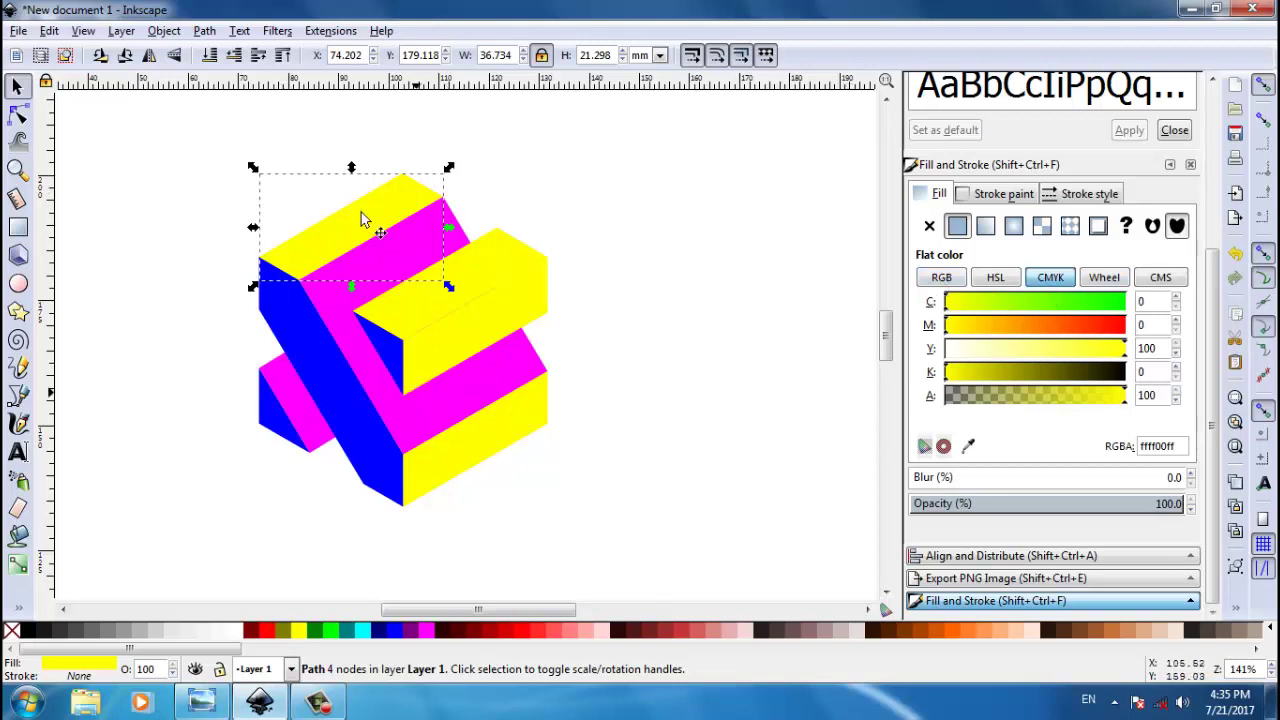
pyautogui.click(1053, 287)
pyautogui.click(987, 230)
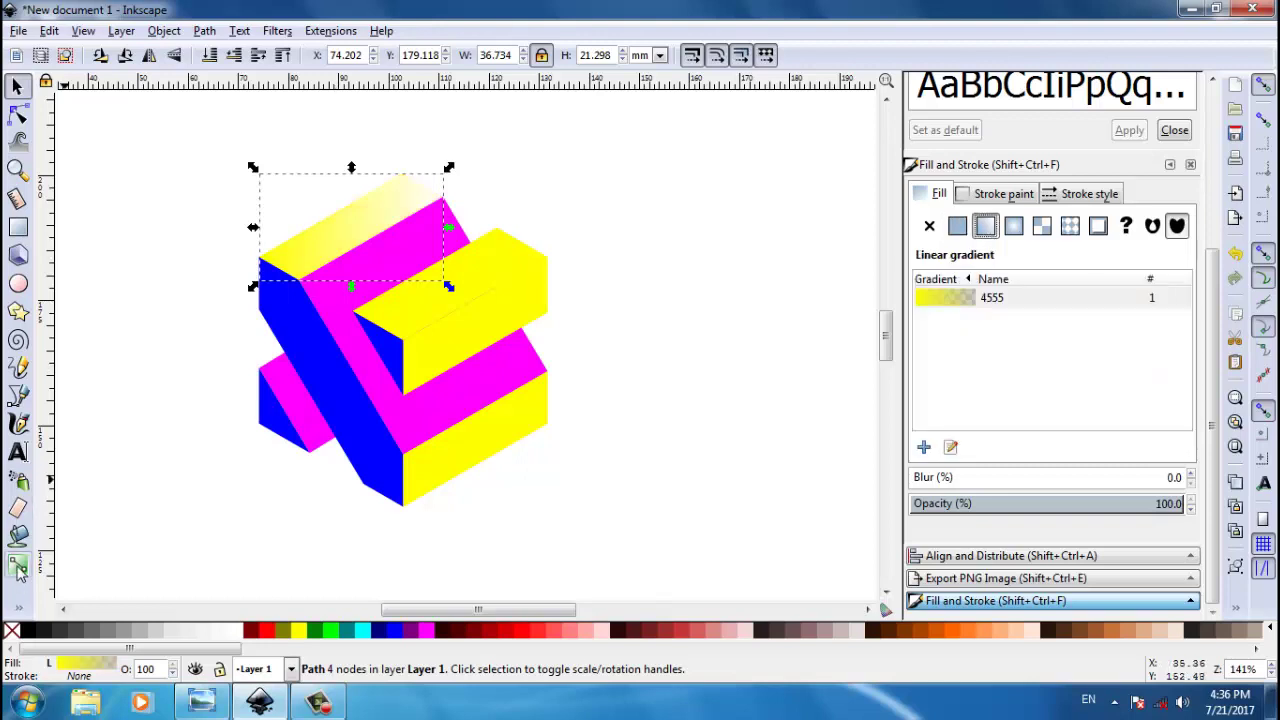
pyautogui.click(18, 566)
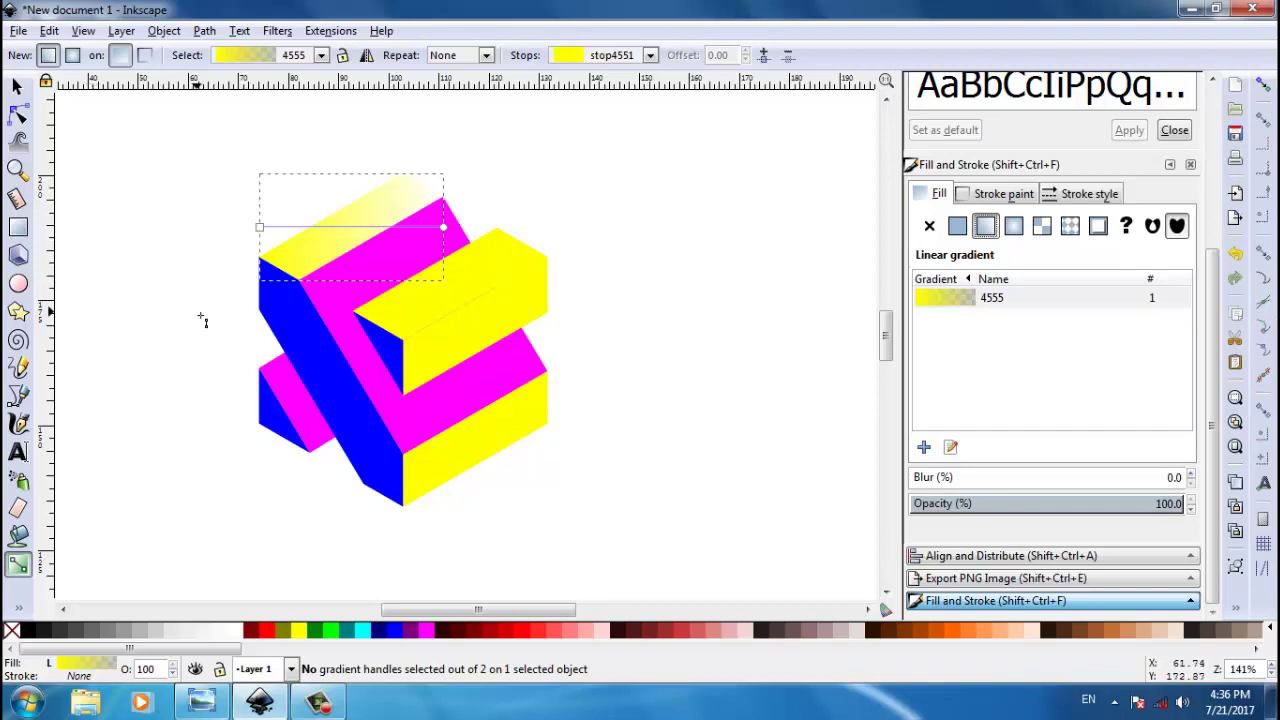
# Step: Reposition the gradient's start and end handles so it runs across the top strip
pyautogui.press('+')
pyautogui.press('+')
pyautogui.press('+')
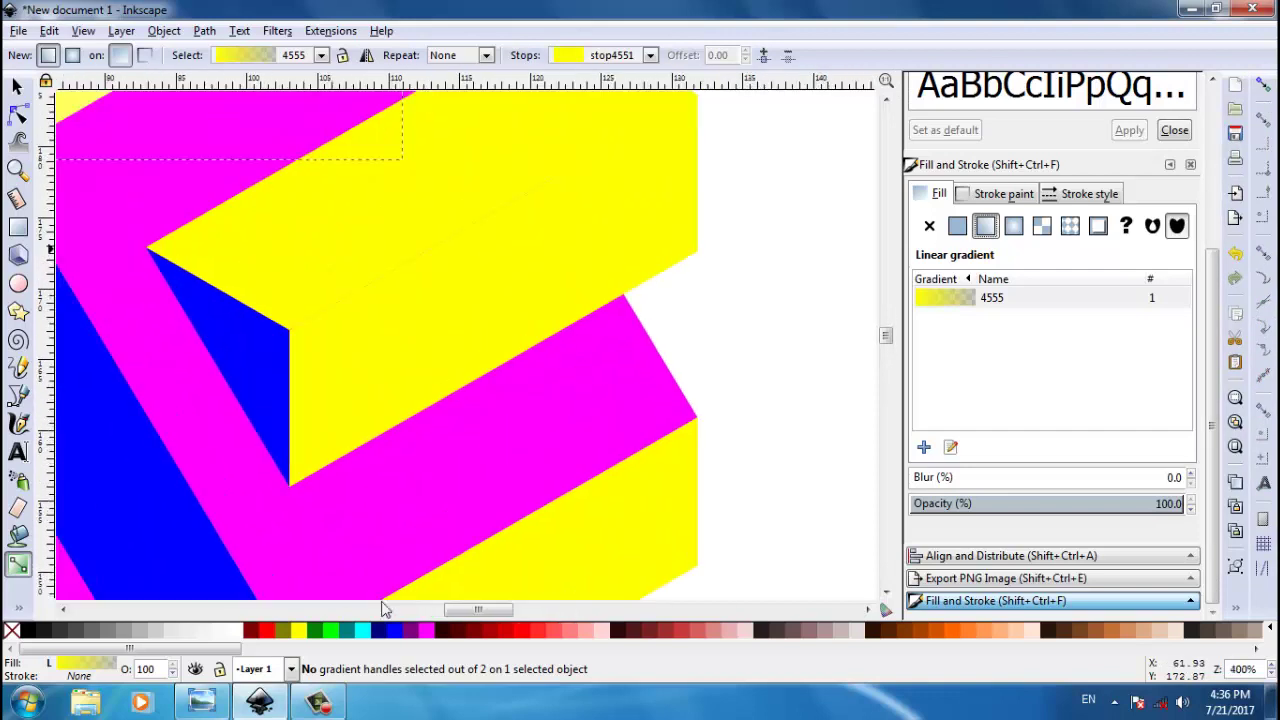
pyautogui.moveTo(480, 618); pyautogui.dragTo(464, 618)
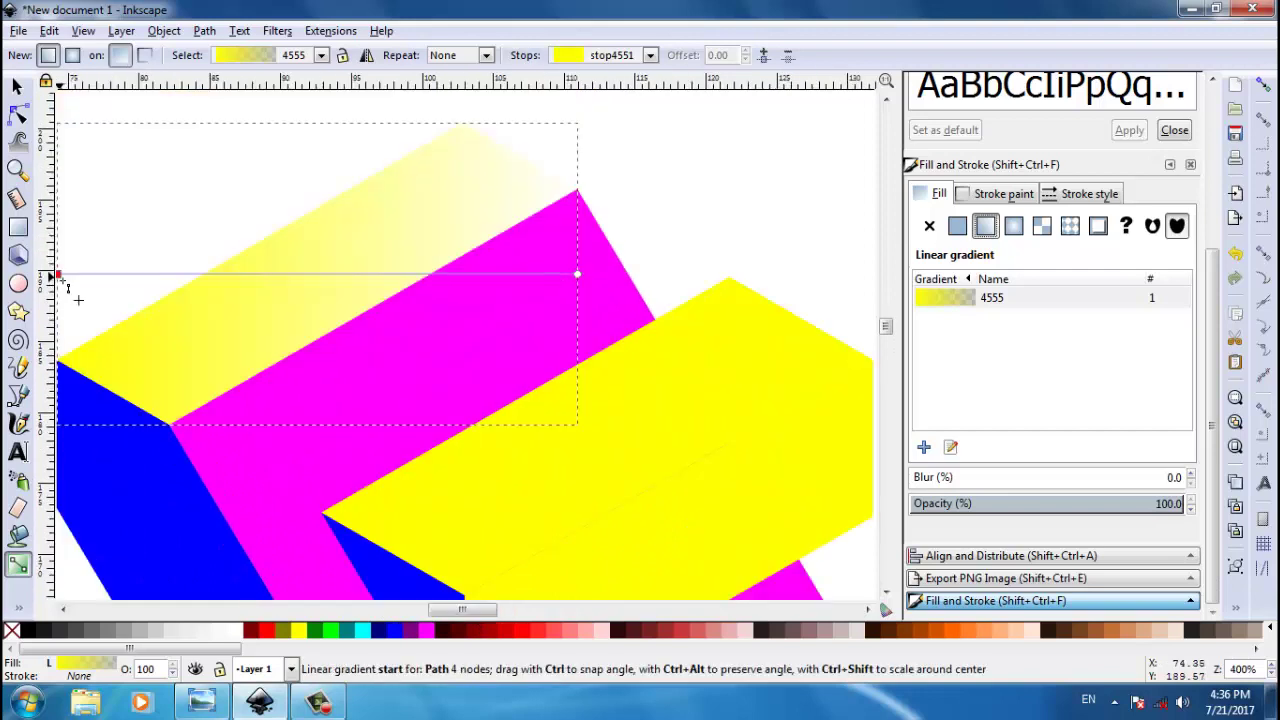
pyautogui.moveTo(61, 280); pyautogui.dragTo(251, 250)
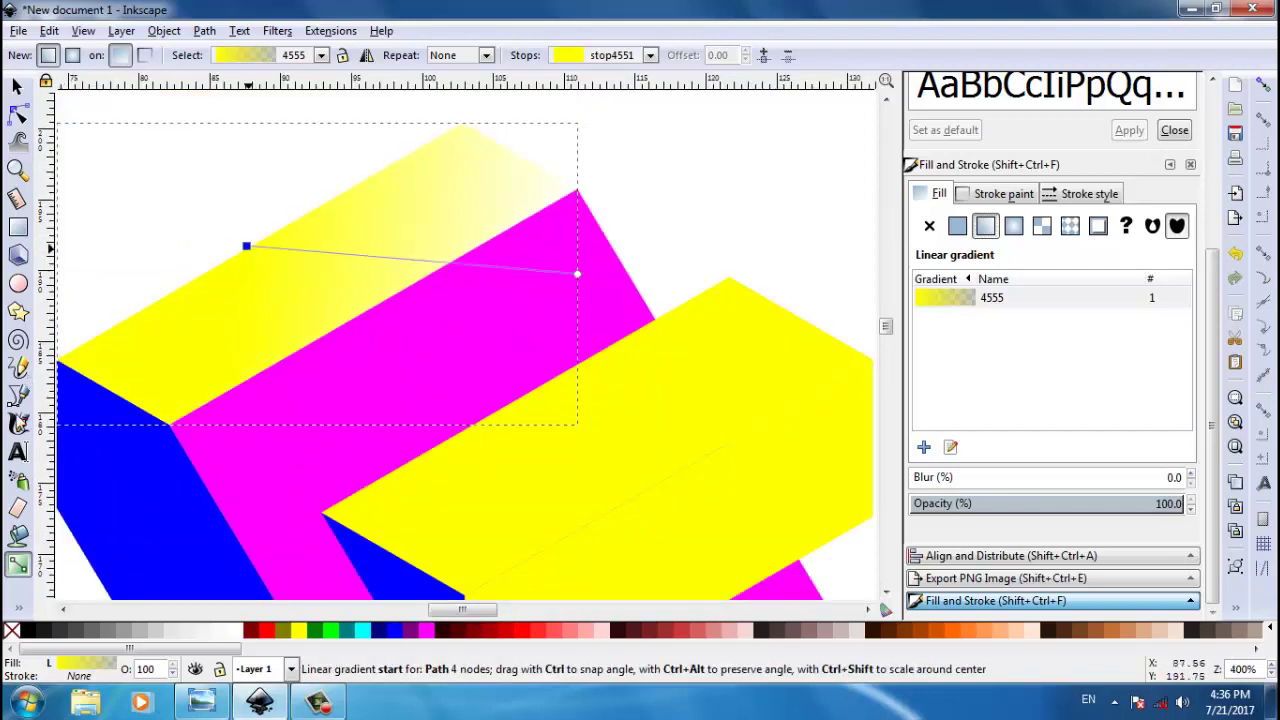
pyautogui.click(578, 274)
pyautogui.moveTo(580, 276); pyautogui.dragTo(343, 327)
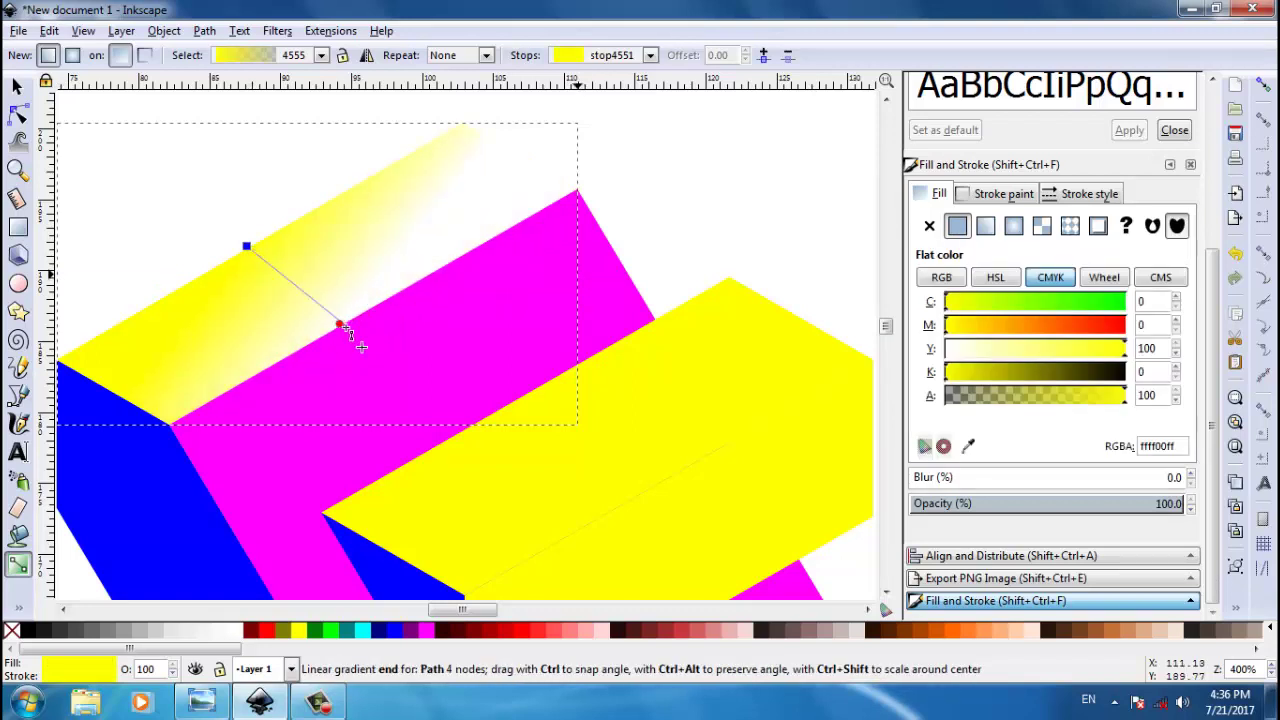
pyautogui.moveTo(343, 327); pyautogui.dragTo(317, 344)
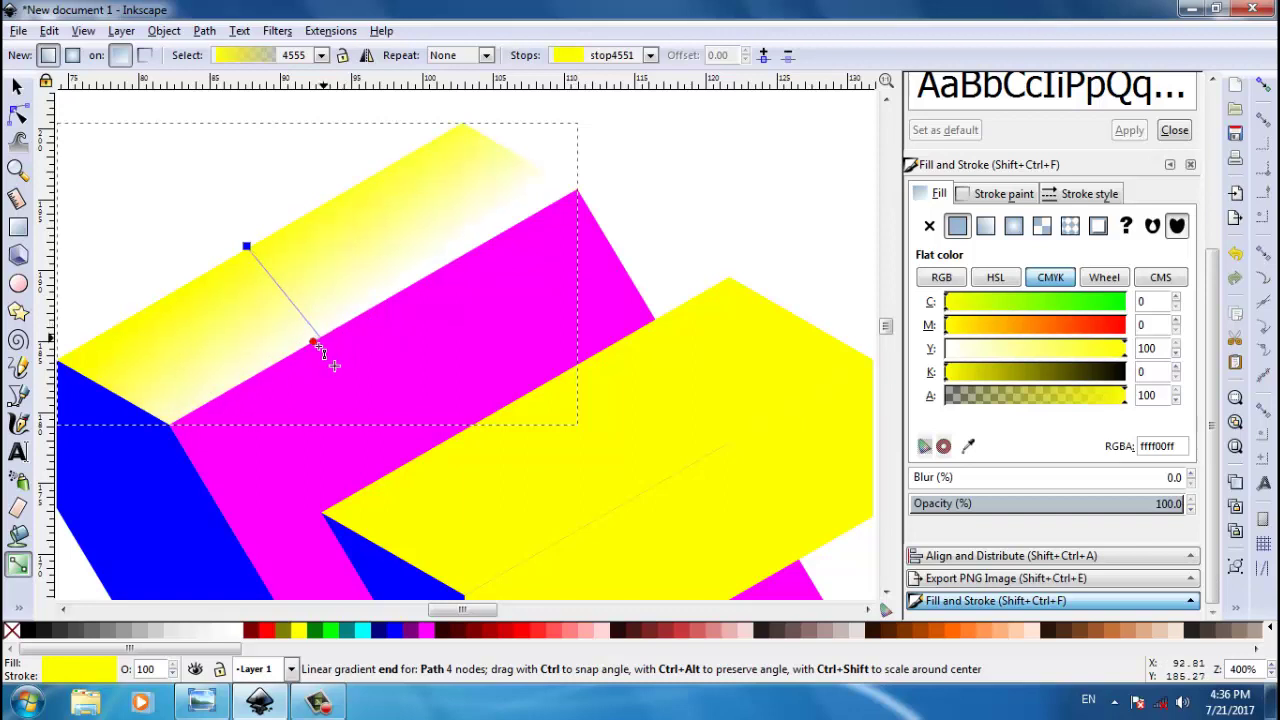
# Step: Make the end stop opaque yellow and the start stop dark gold (d7a300ff)
pyautogui.click(314, 343)
pyautogui.moveTo(298, 630)
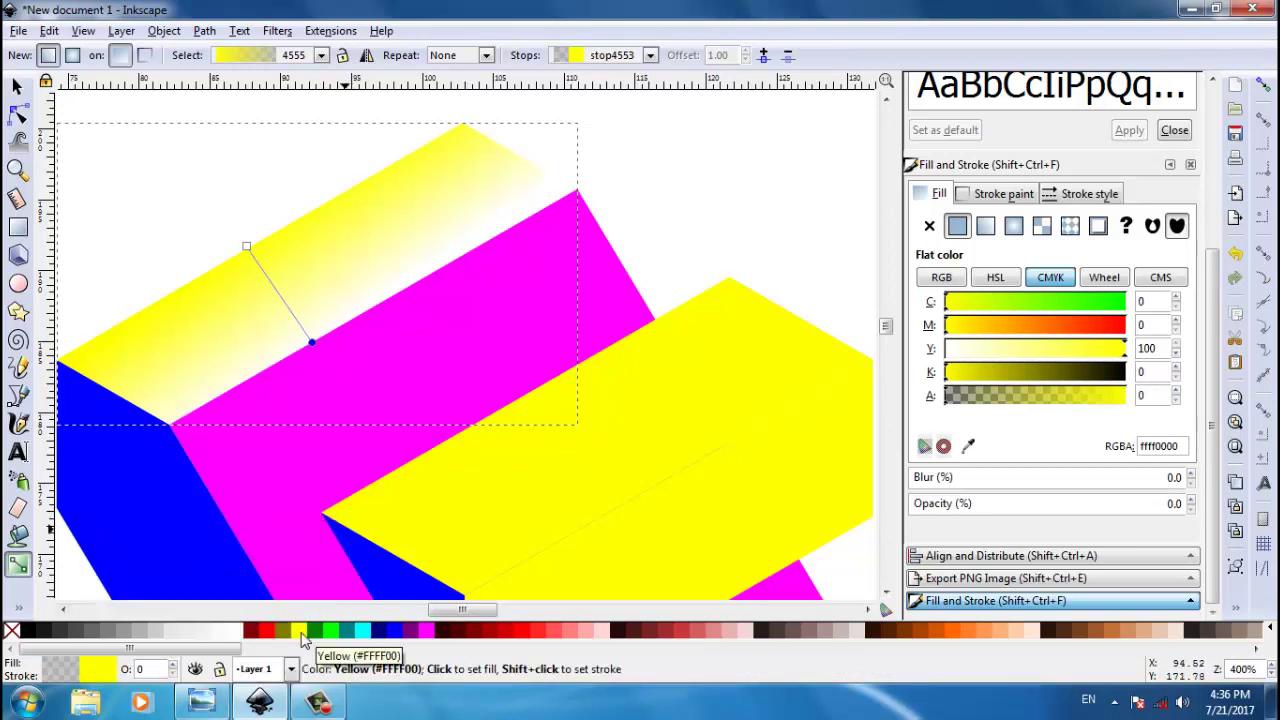
pyautogui.click(303, 630)
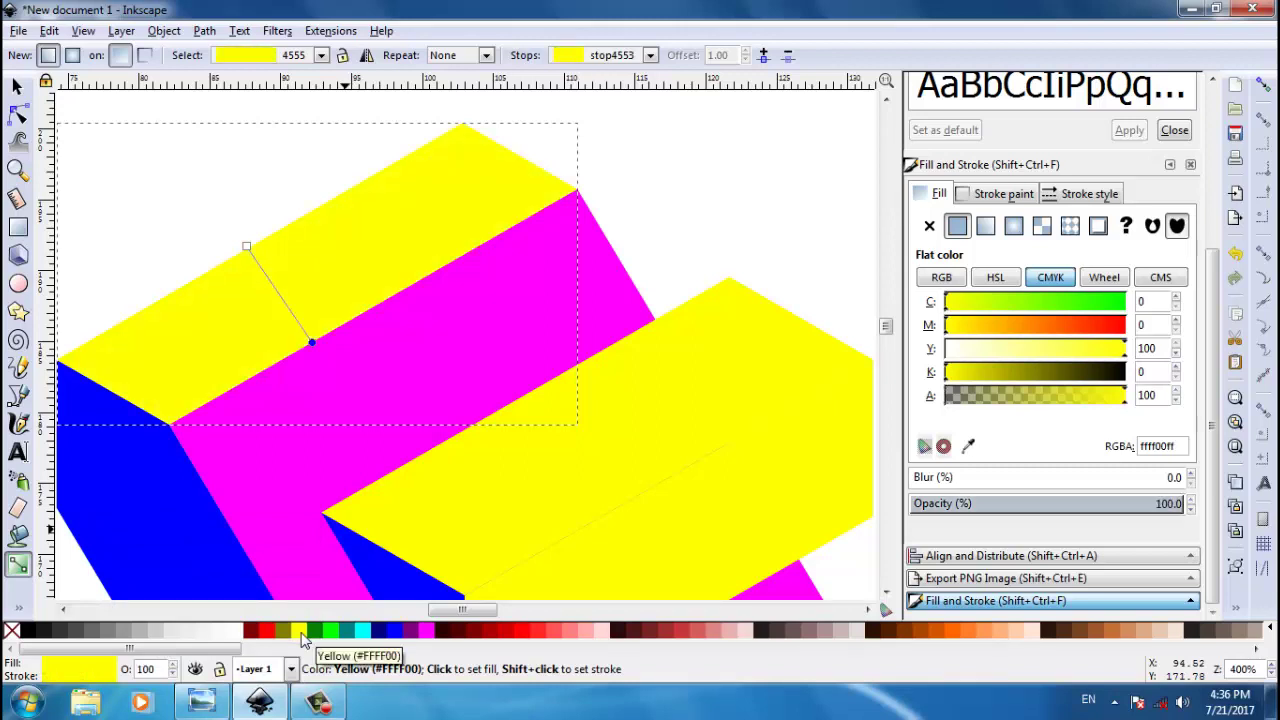
pyautogui.click(247, 246)
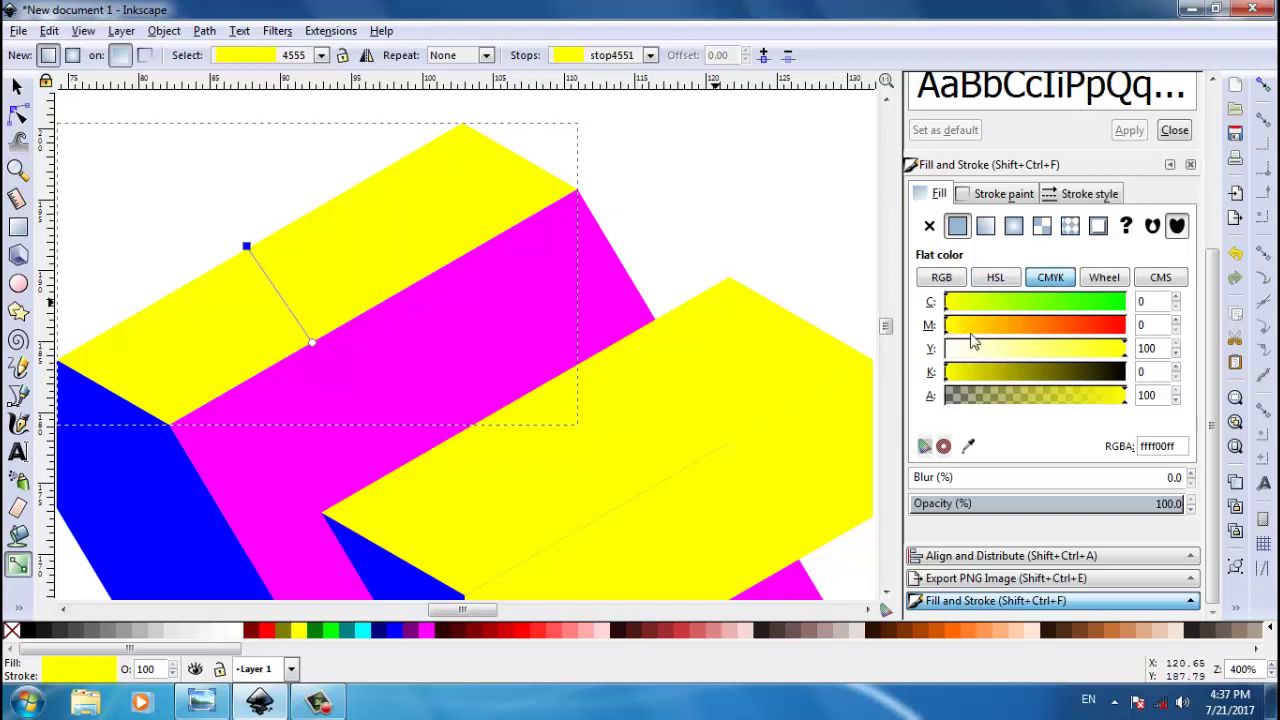
pyautogui.click(987, 330)
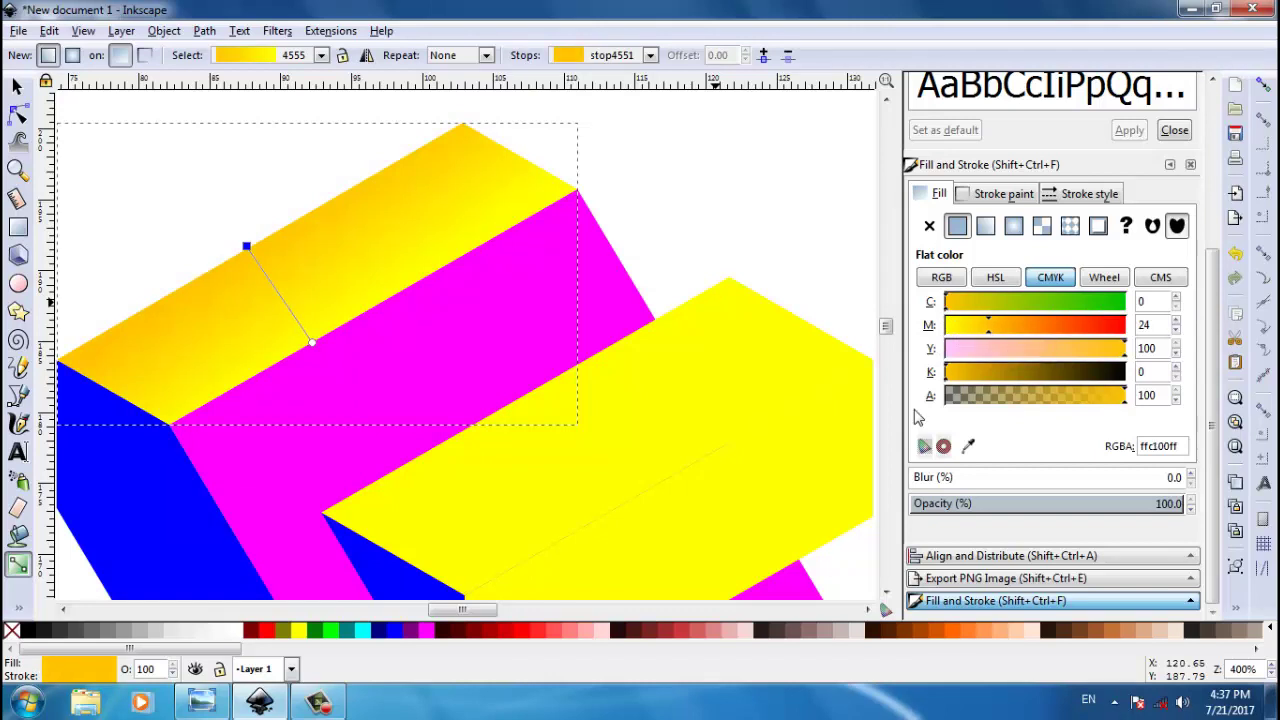
pyautogui.click(960, 374)
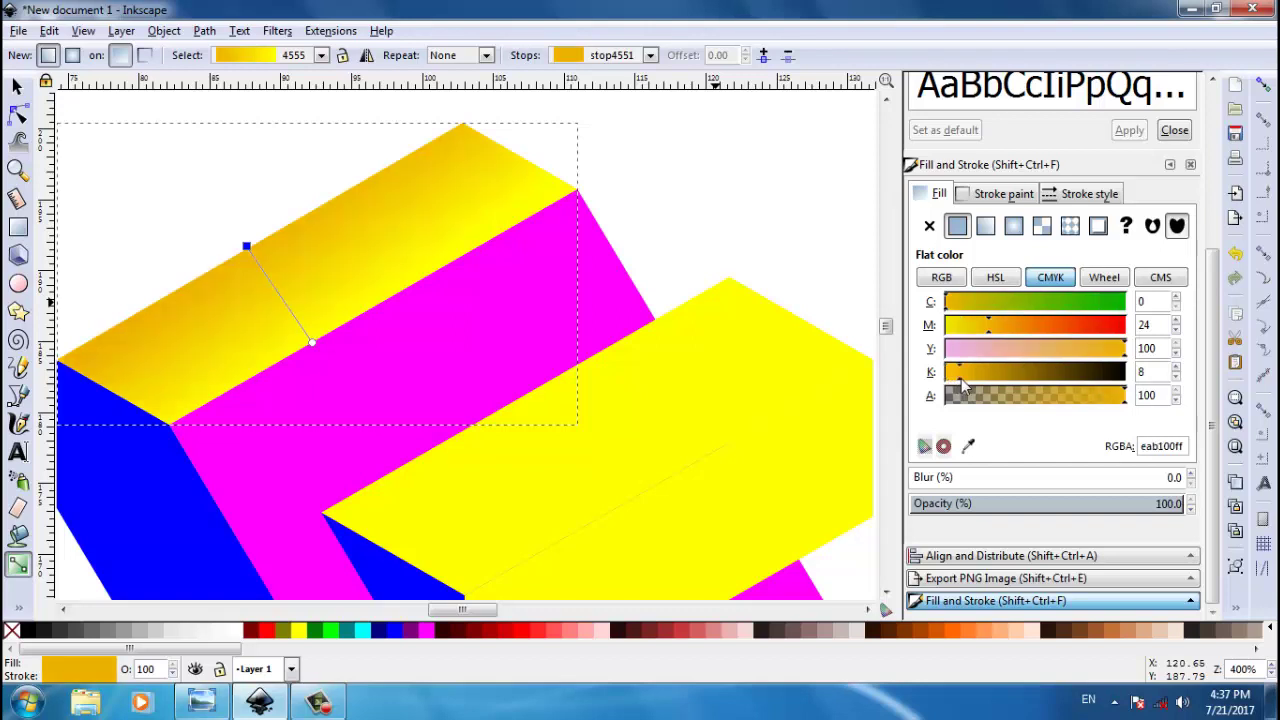
pyautogui.click(973, 377)
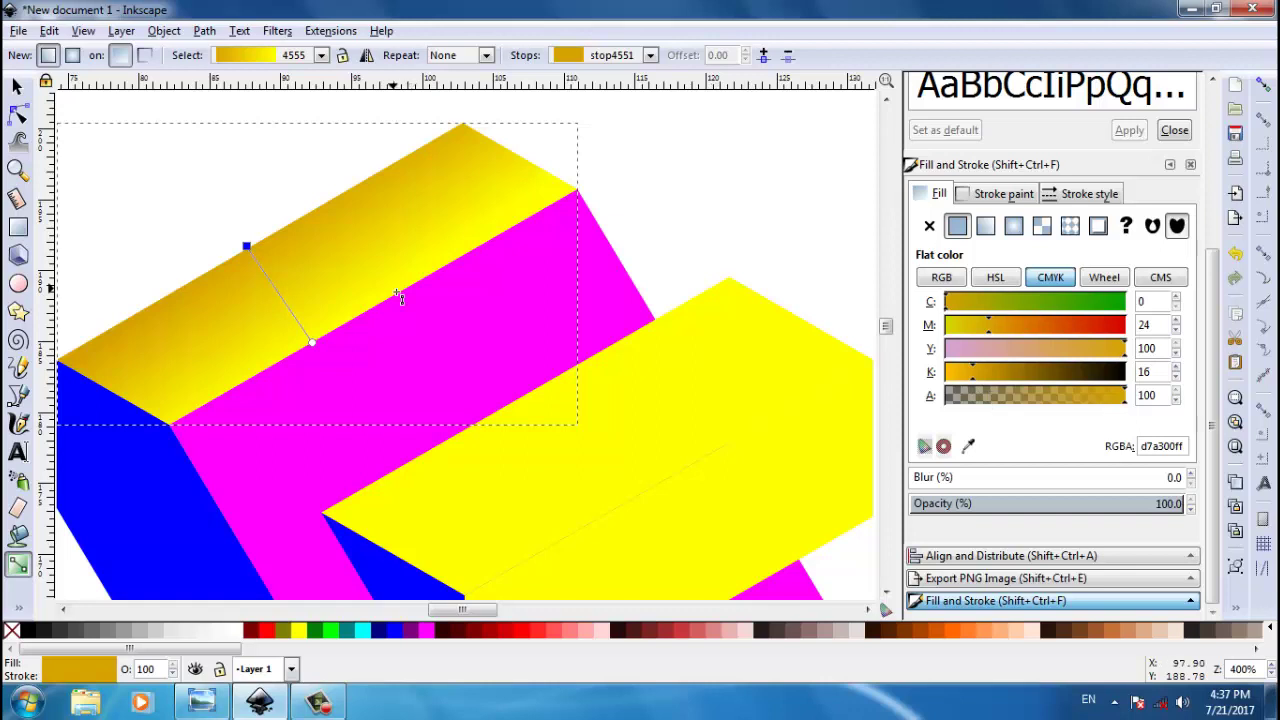
pyautogui.press('-')
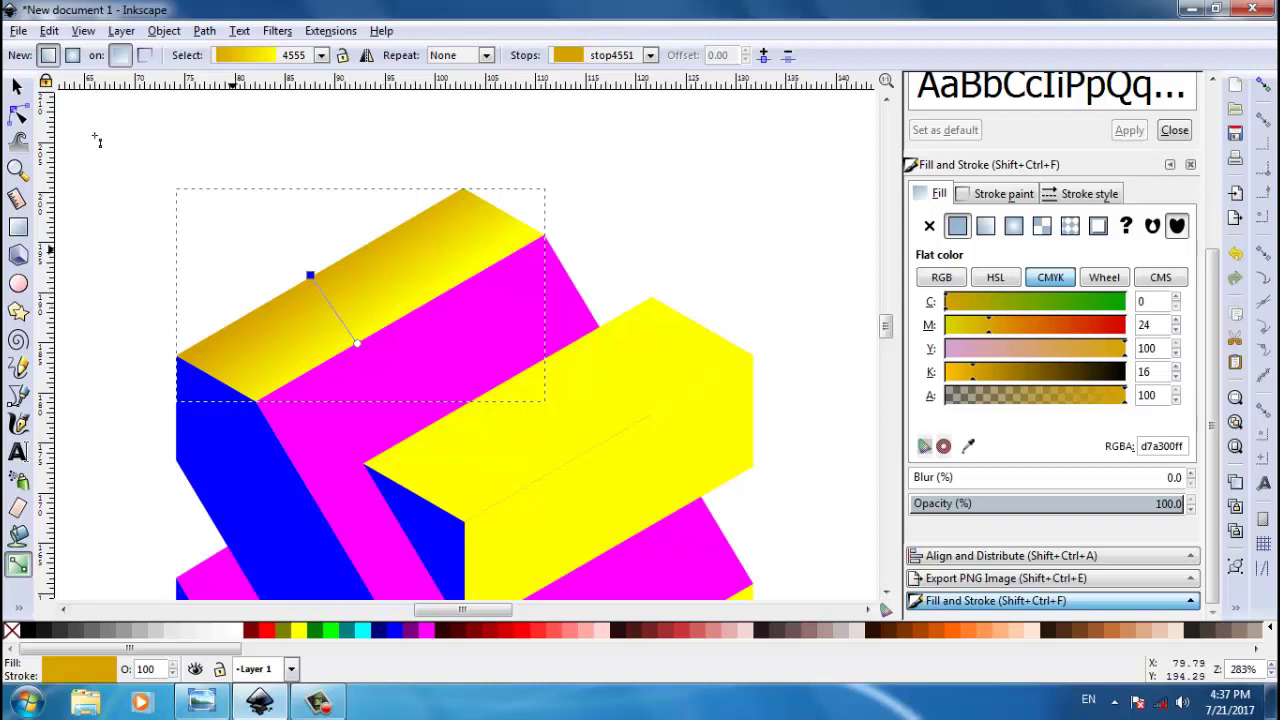
pyautogui.click(16, 86)
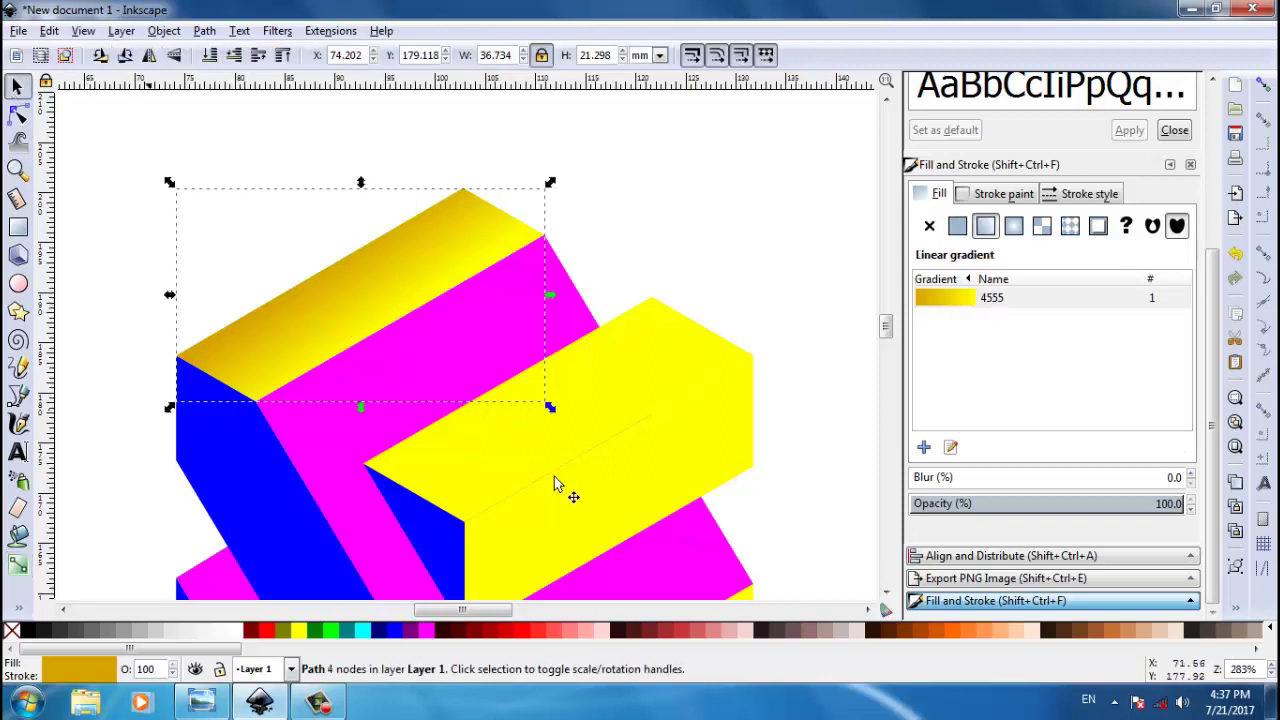
# Step: Apply the gold linear gradient 4555 to the right bar's yellow top face
pyautogui.click(590, 418)
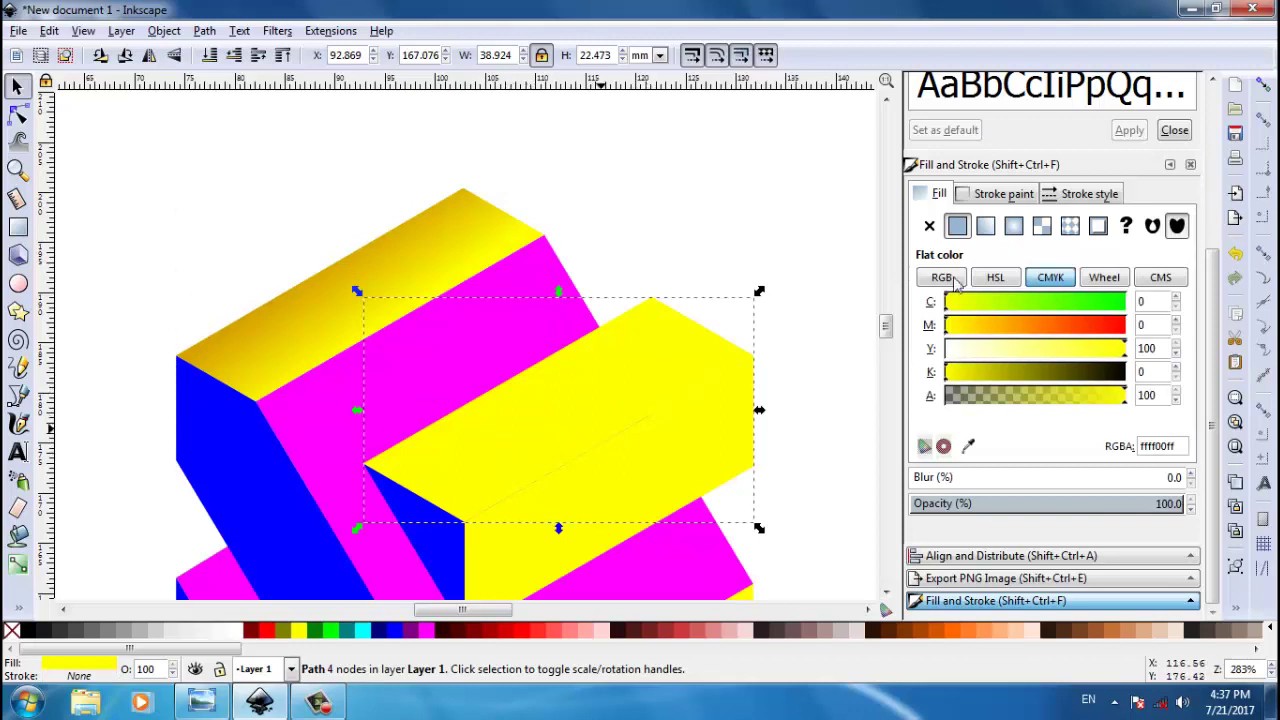
pyautogui.click(986, 227)
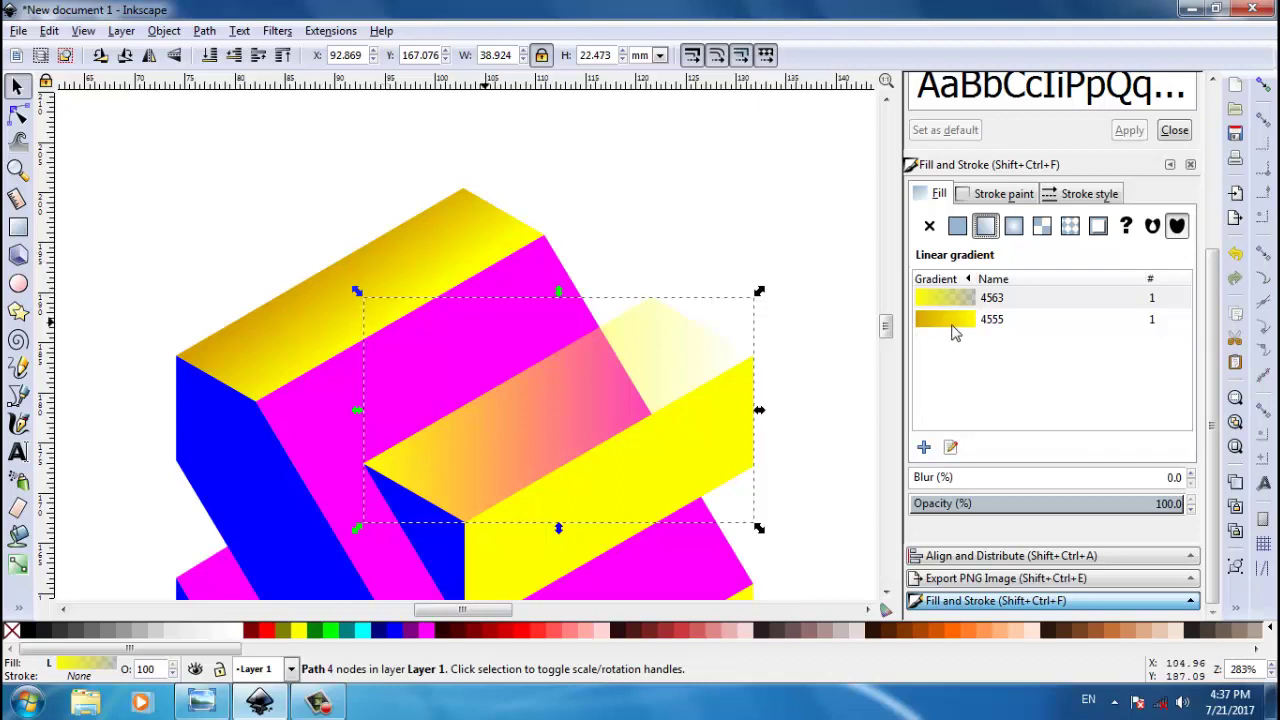
pyautogui.click(953, 321)
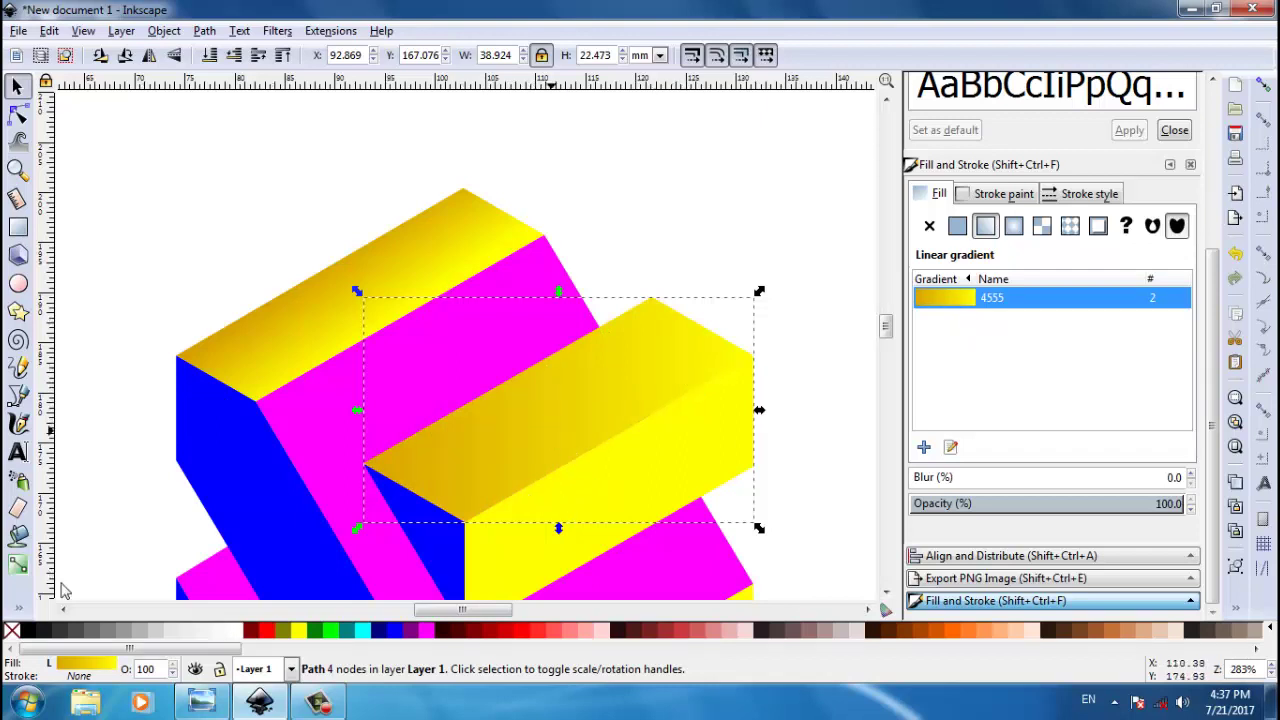
# Step: Drag the gradient handles to angle the gold-to-yellow shading across the face
pyautogui.click(20, 565)
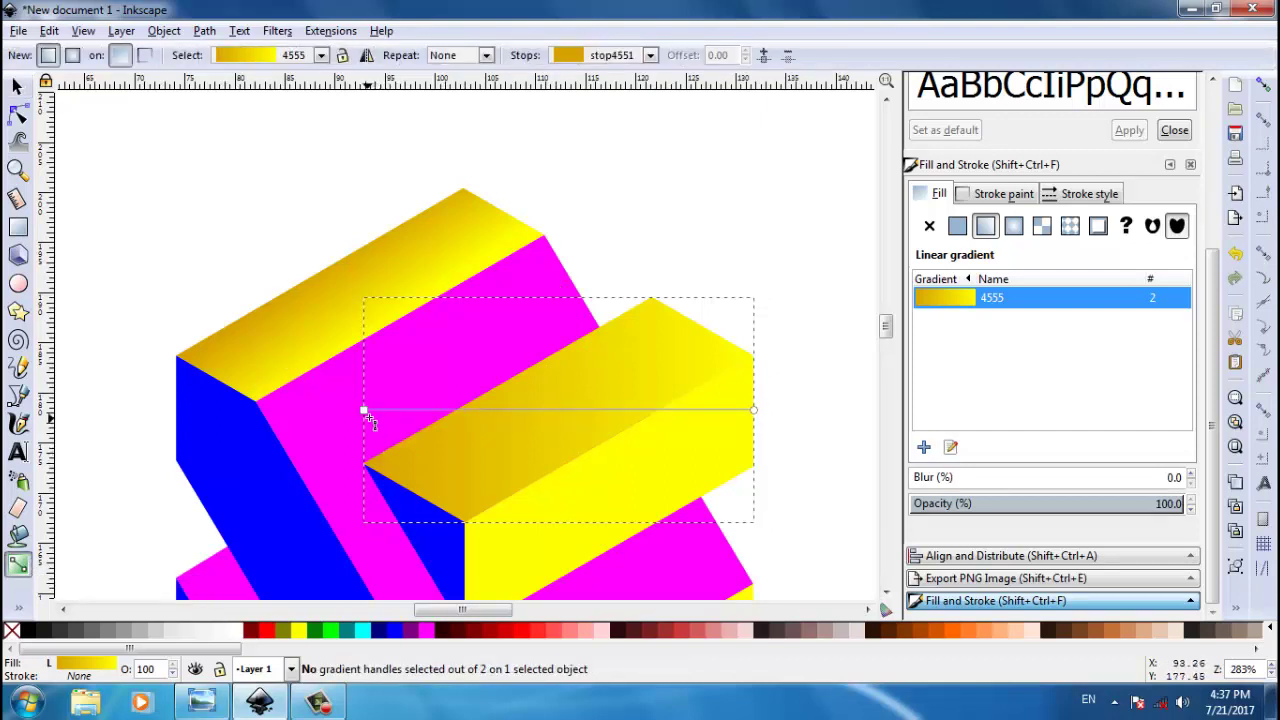
pyautogui.moveTo(368, 420)
pyautogui.mouseDown()
pyautogui.moveTo(502, 389)
pyautogui.moveTo(593, 455)
pyautogui.mouseUp()
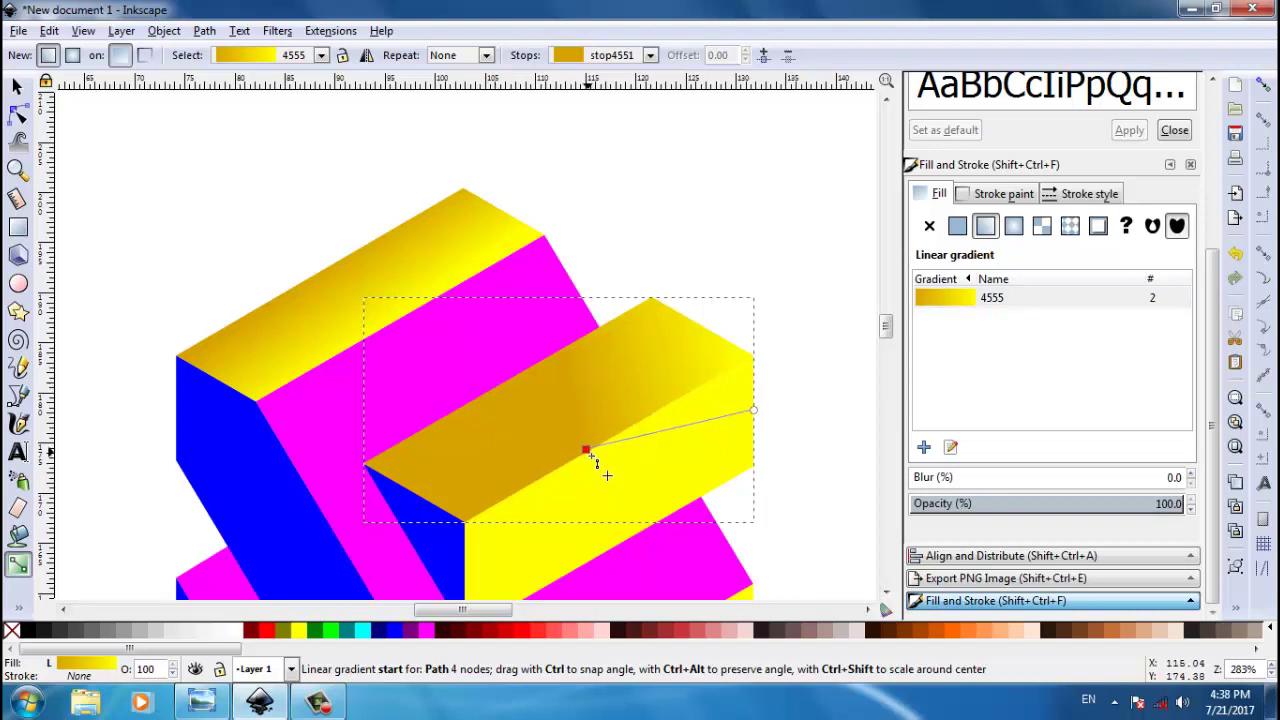
pyautogui.click(586, 449)
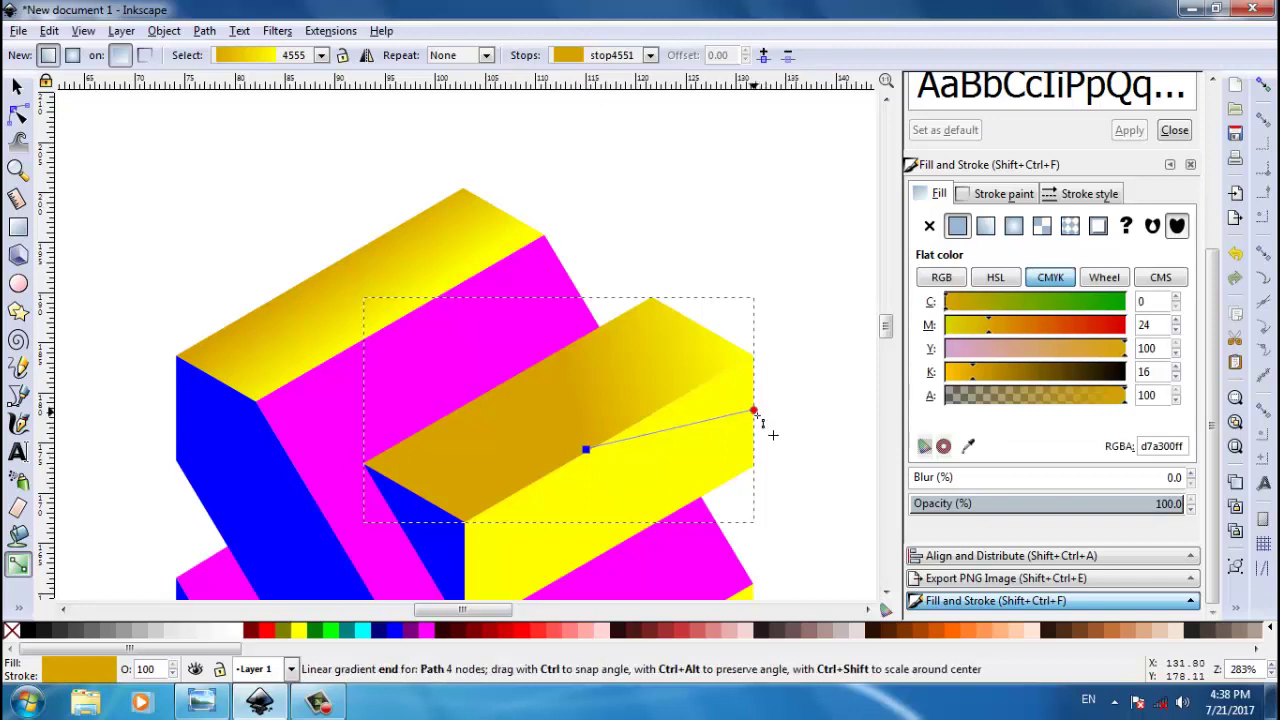
pyautogui.moveTo(757, 416)
pyautogui.mouseDown()
pyautogui.moveTo(643, 386)
pyautogui.moveTo(547, 392)
pyautogui.moveTo(535, 371)
pyautogui.mouseUp()
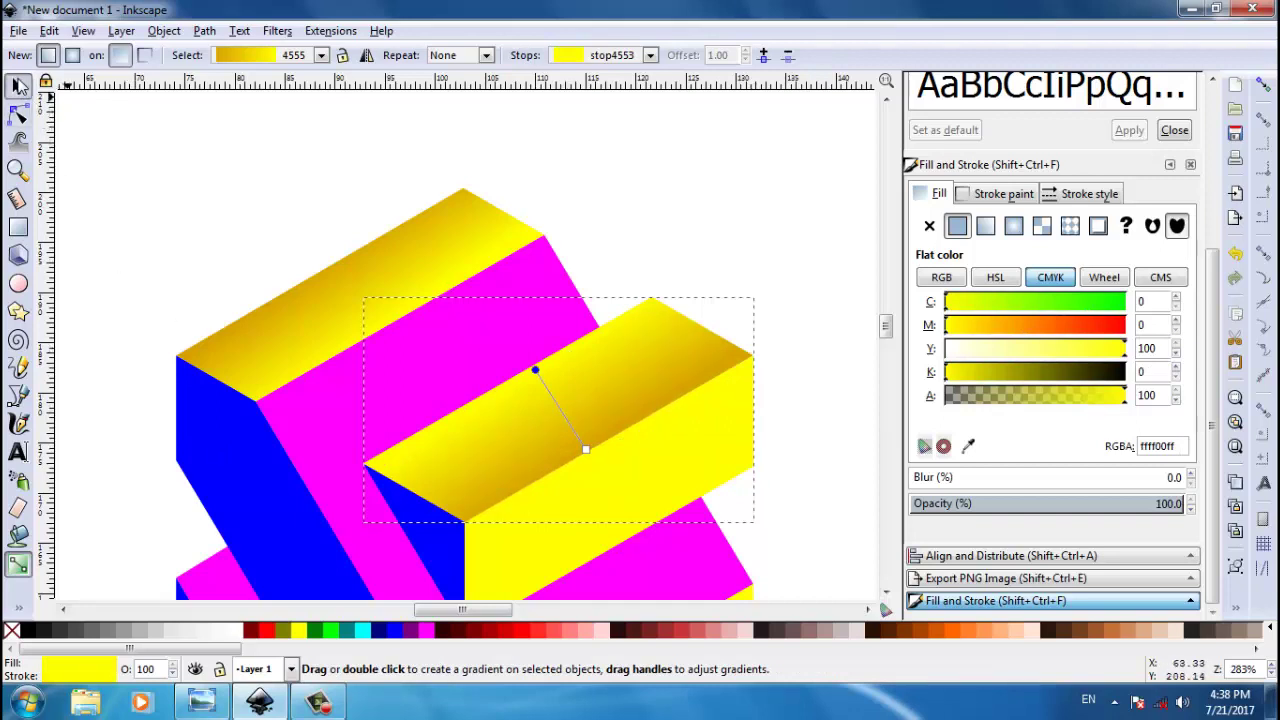
pyautogui.click(17, 86)
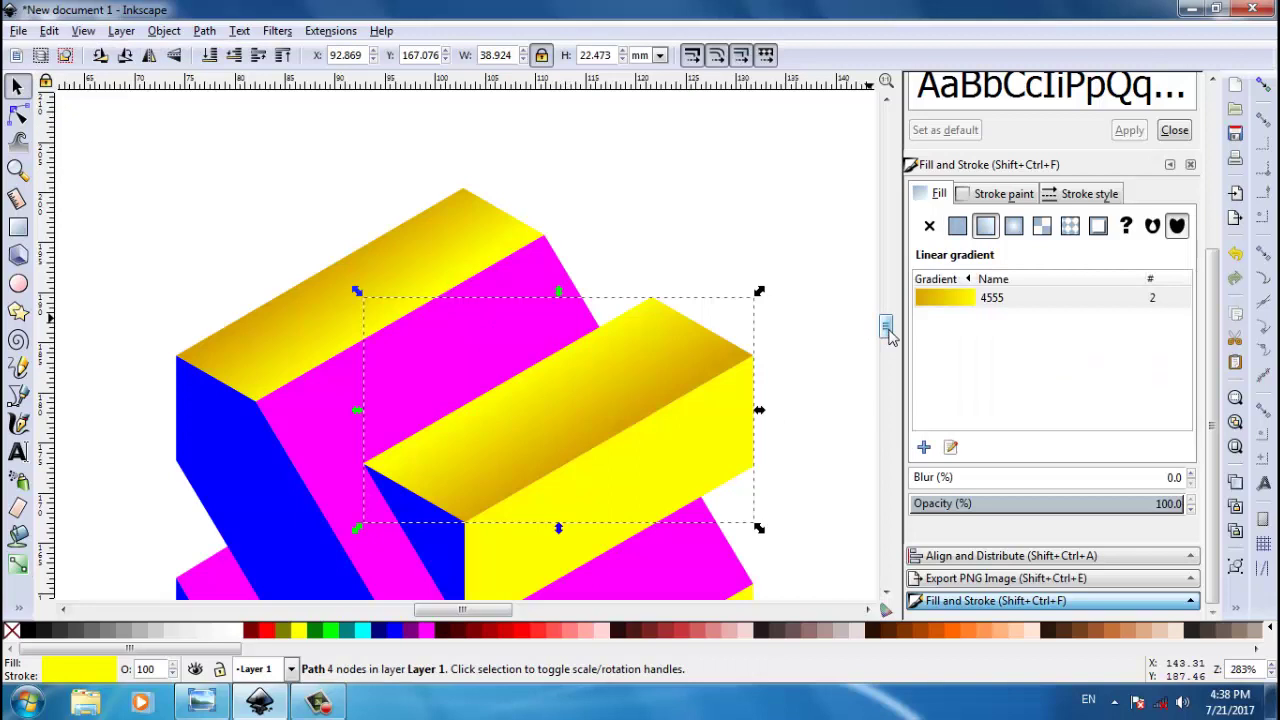
pyautogui.moveTo(889, 333); pyautogui.dragTo(889, 345)
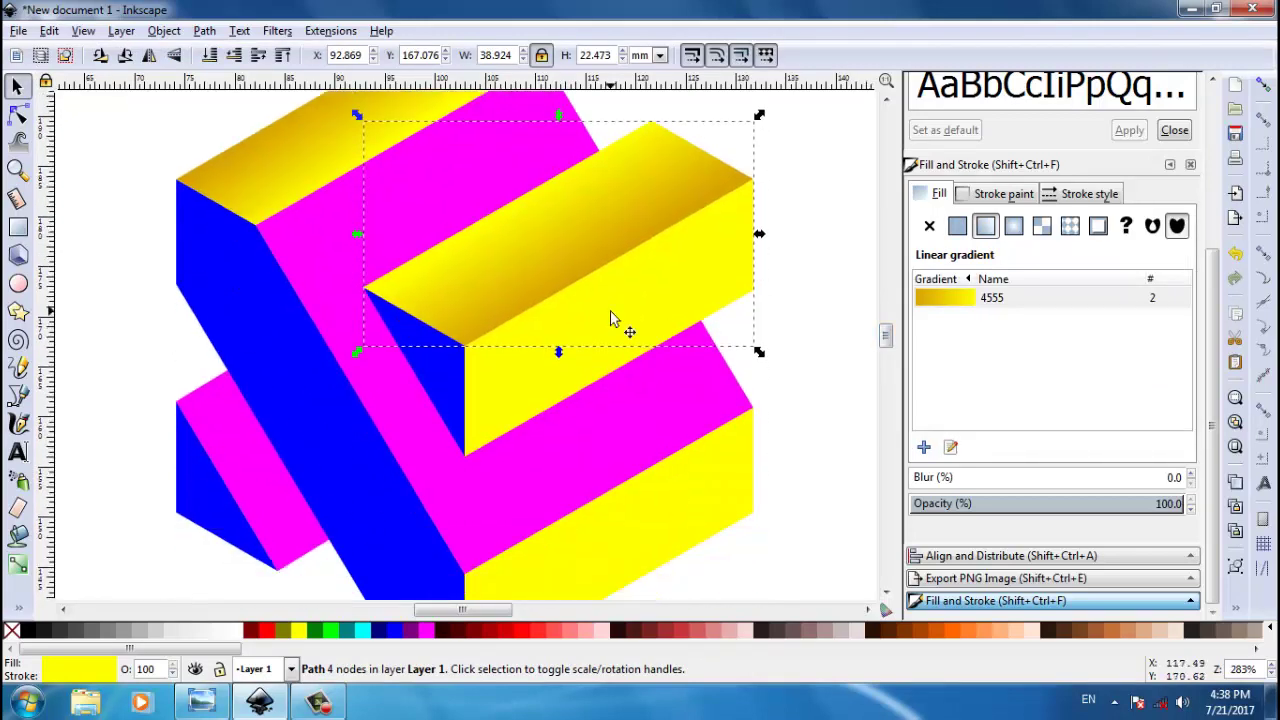
pyautogui.click(613, 318)
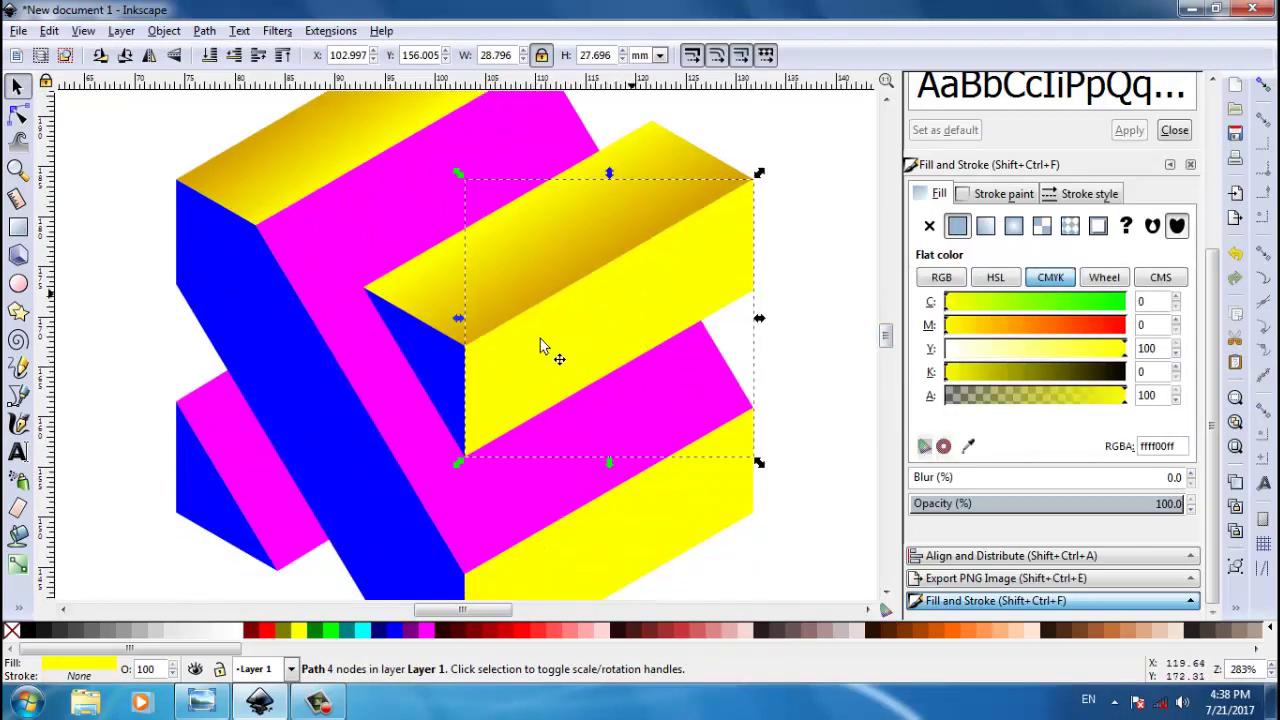
# Step: Apply gold gradient 4555 to the right bar's front face and angle it diagonally across
pyautogui.click(986, 226)
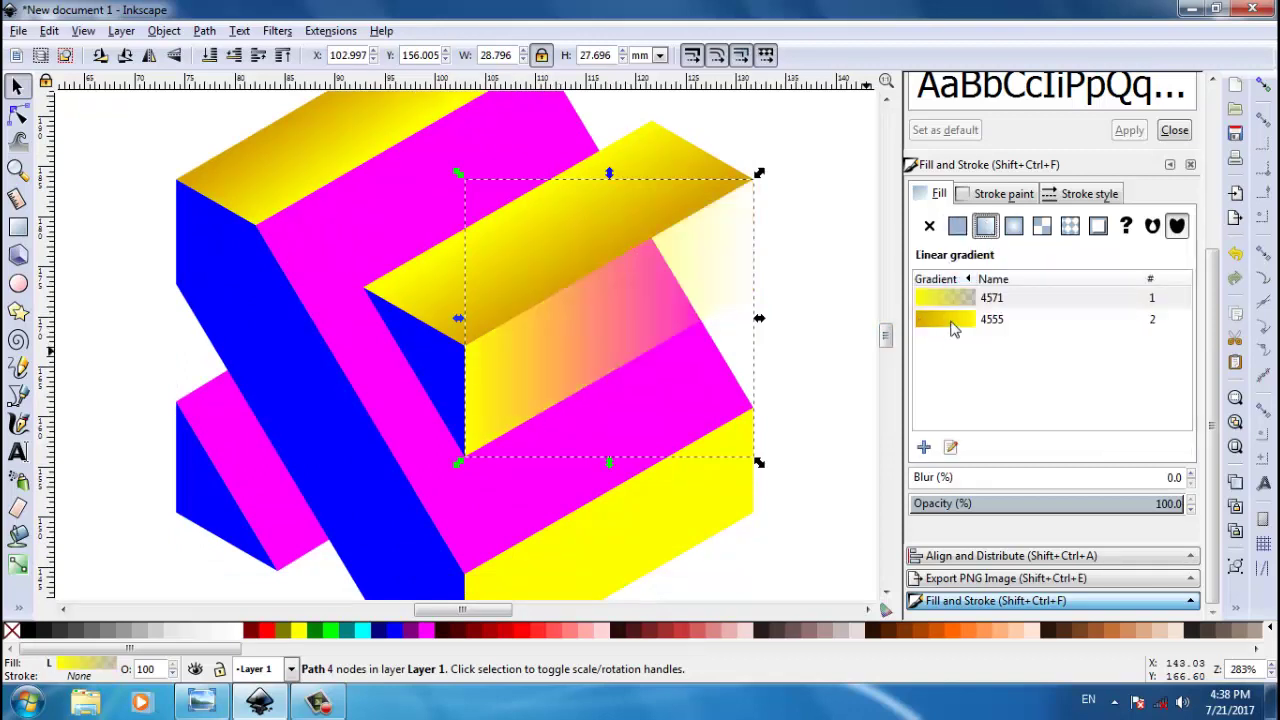
pyautogui.click(948, 330)
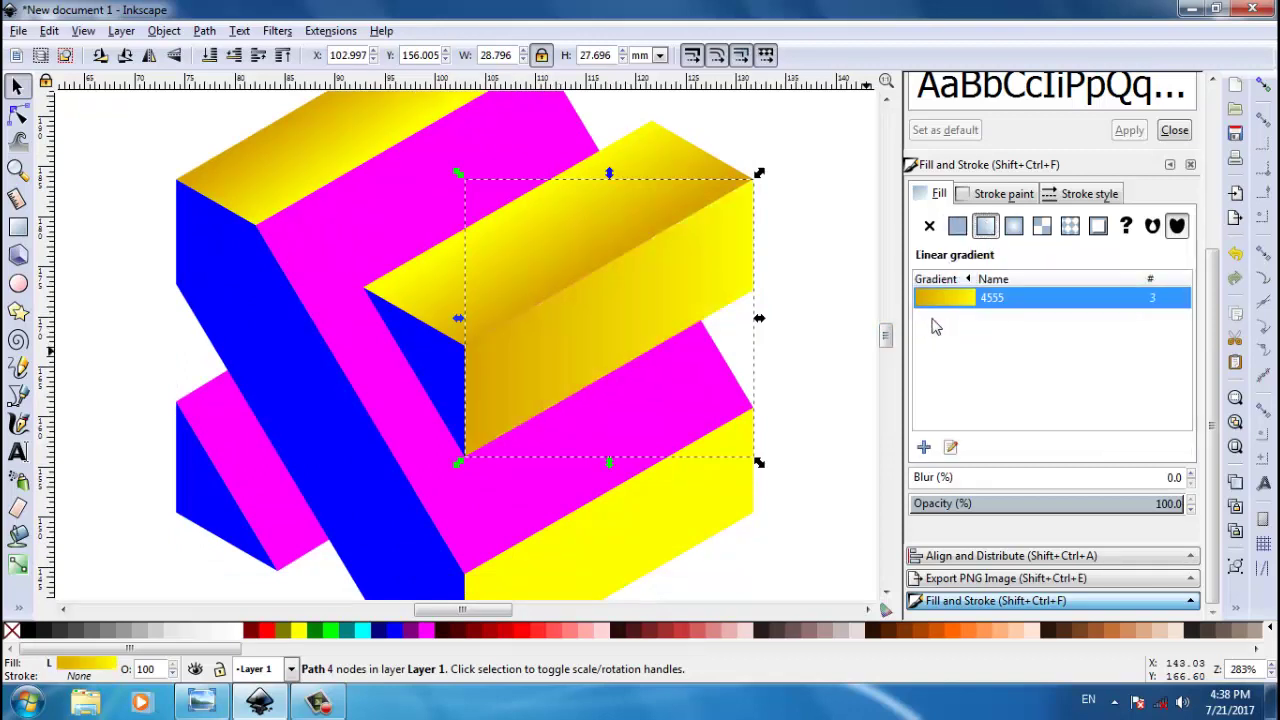
pyautogui.click(18, 566)
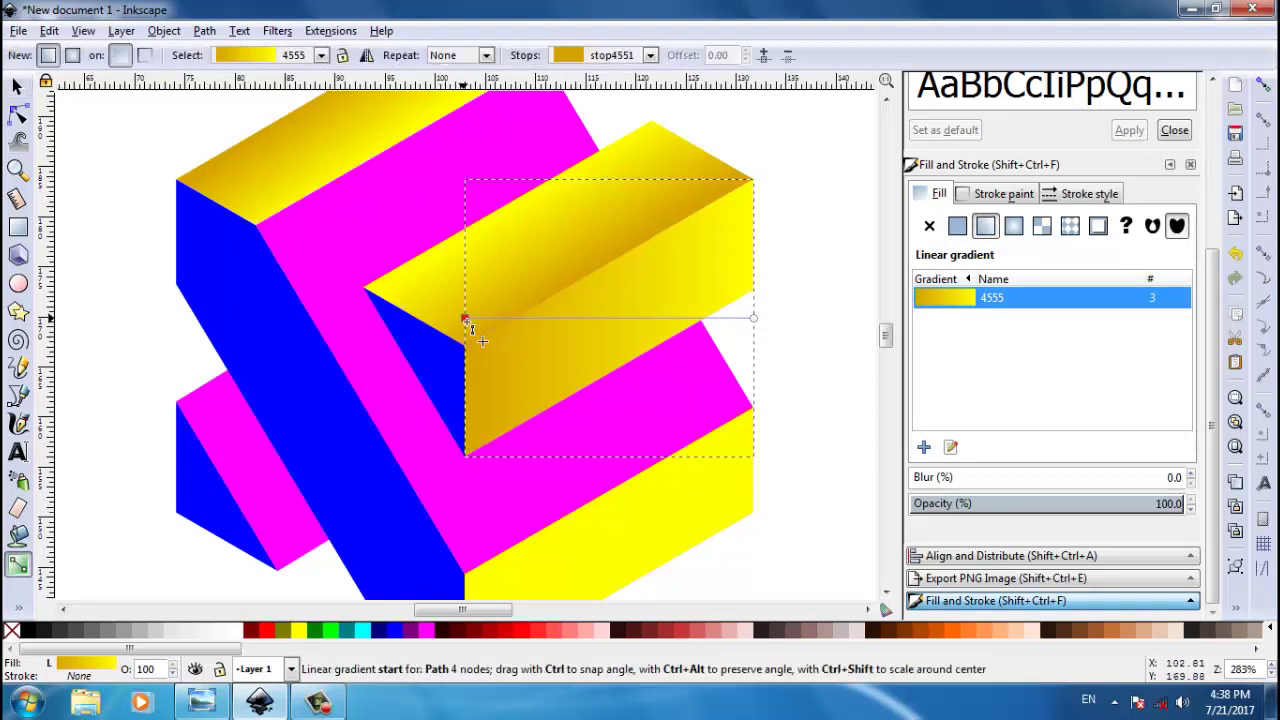
pyautogui.moveTo(471, 326); pyautogui.dragTo(592, 277)
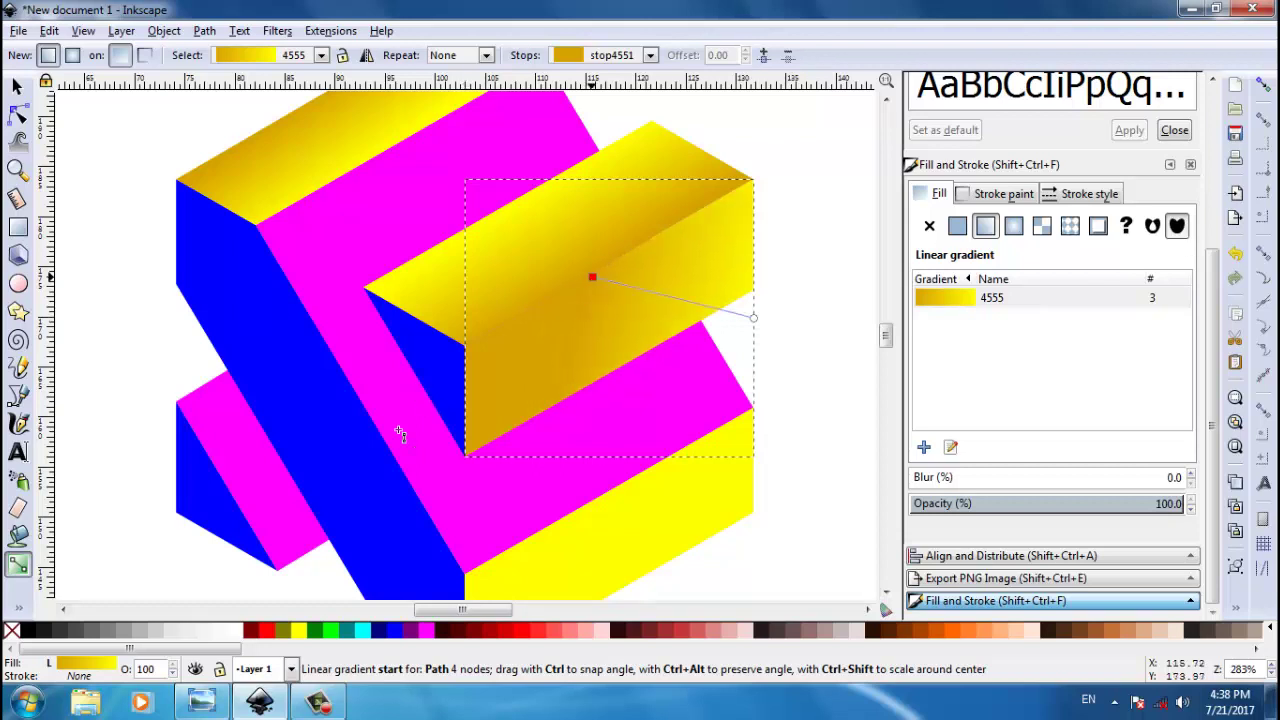
pyautogui.click(755, 319)
pyautogui.moveTo(753, 318); pyautogui.dragTo(636, 361)
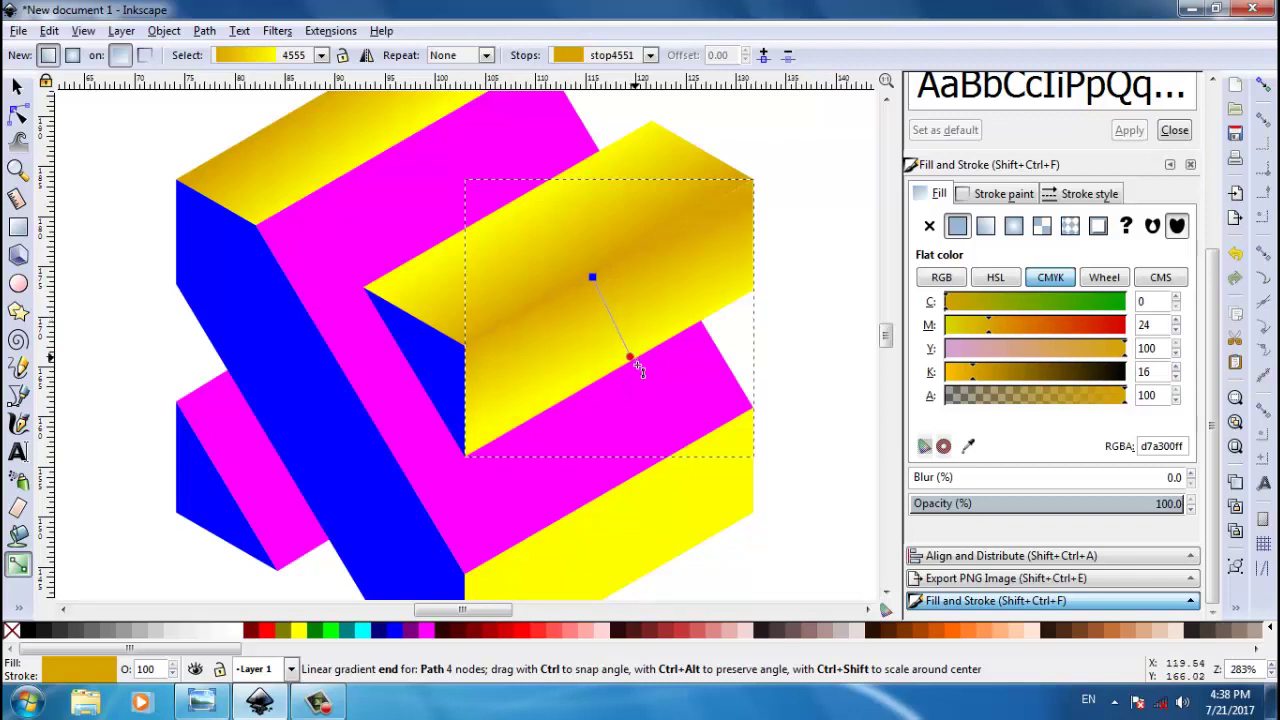
pyautogui.moveTo(628, 376); pyautogui.dragTo(658, 377)
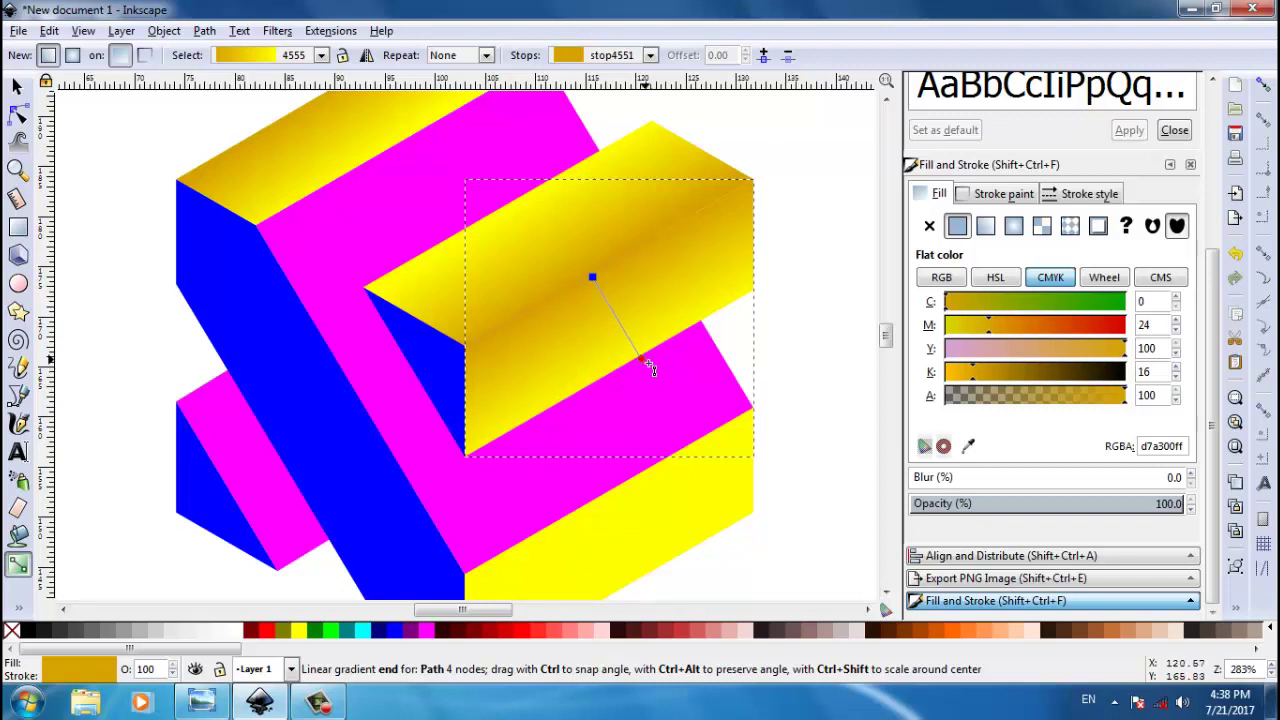
pyautogui.click(645, 362)
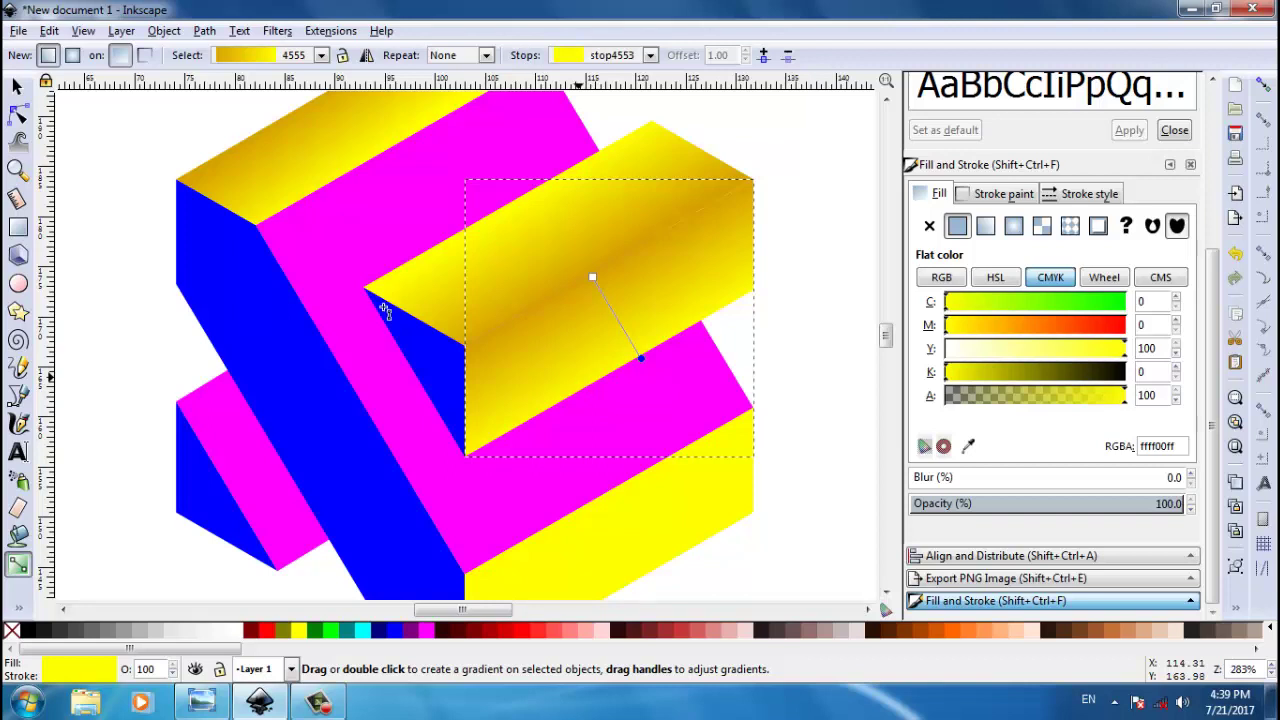
pyautogui.click(15, 88)
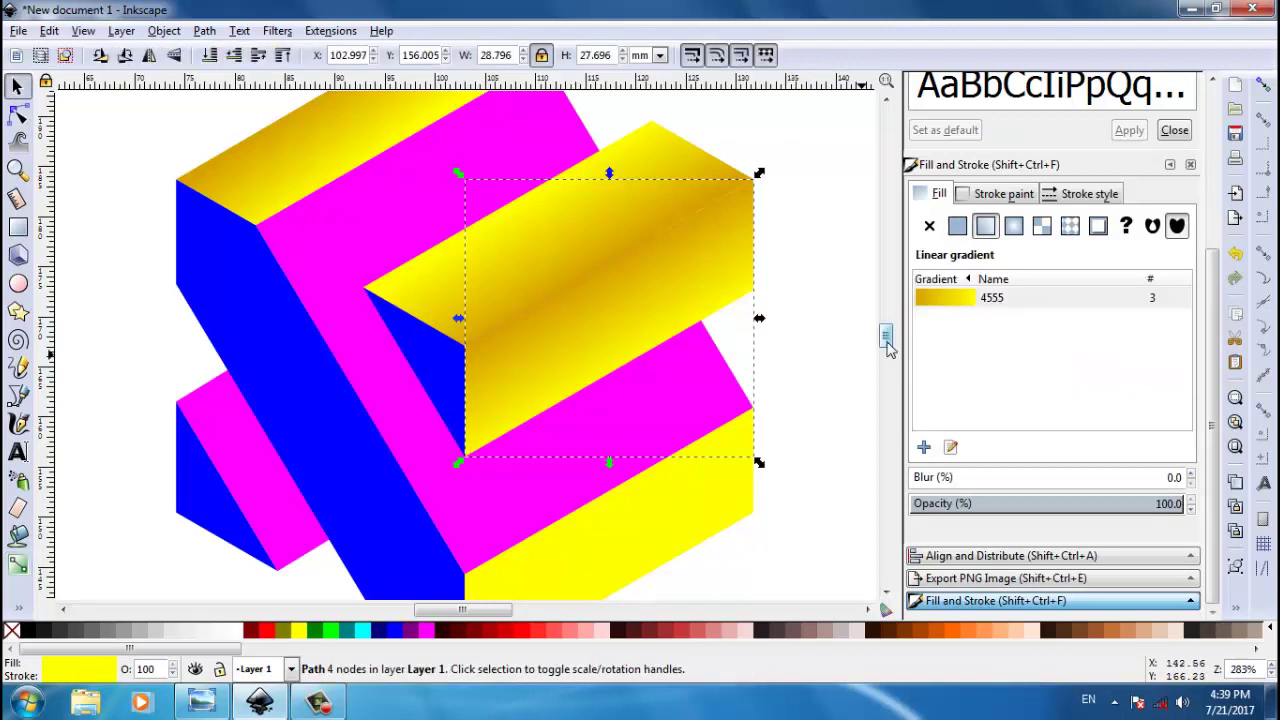
# Step: Give the lower yellow face of the right-hand bar the gold linear gradient 4555
pyautogui.moveTo(887, 338); pyautogui.dragTo(887, 348)
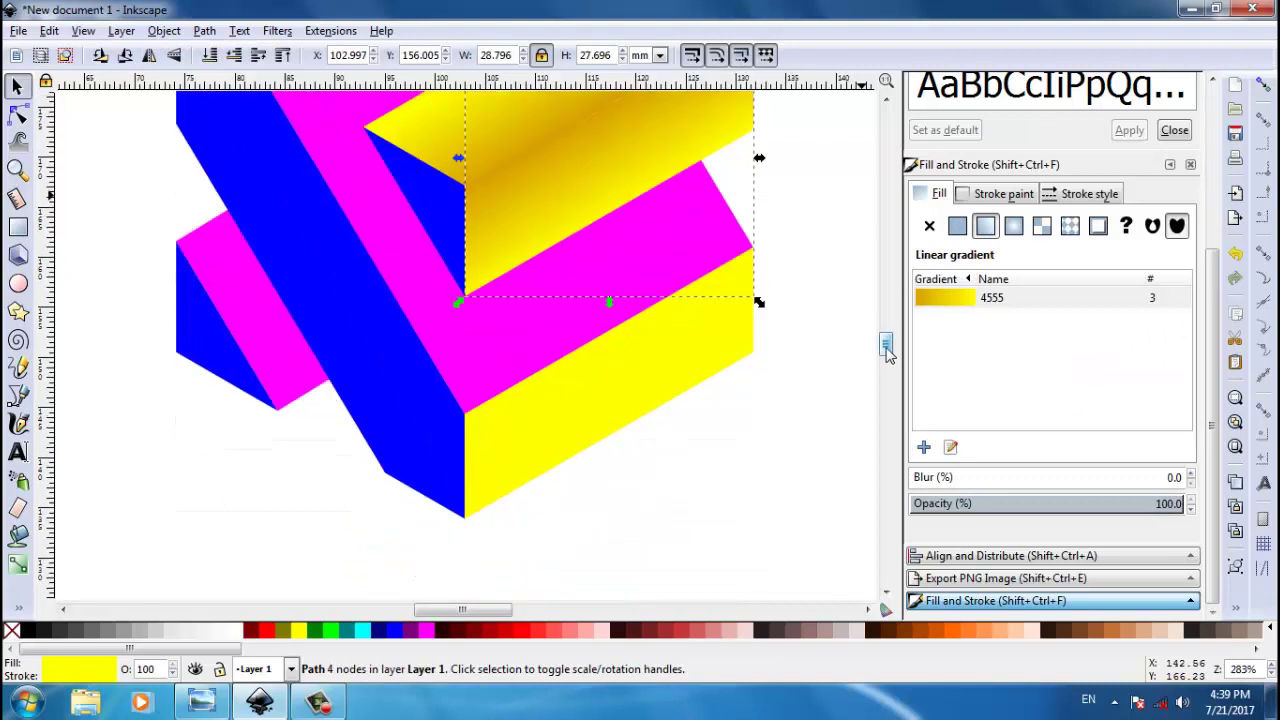
pyautogui.click(572, 400)
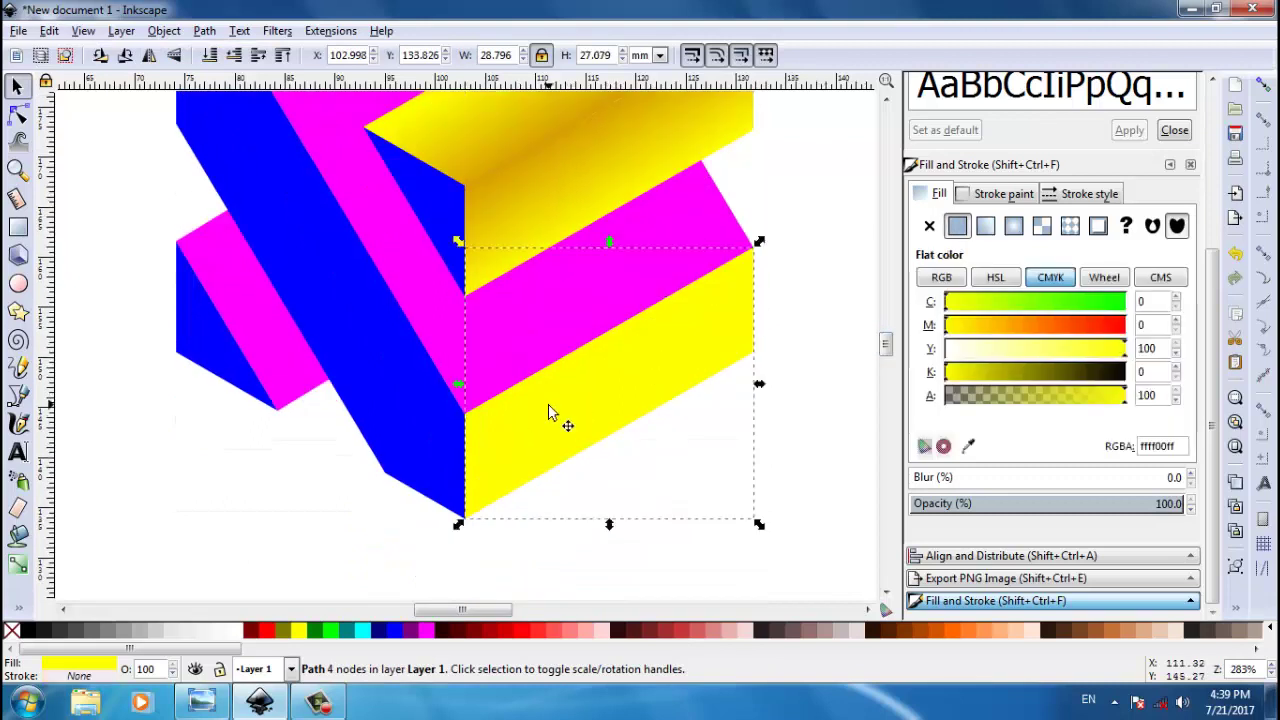
pyautogui.click(985, 226)
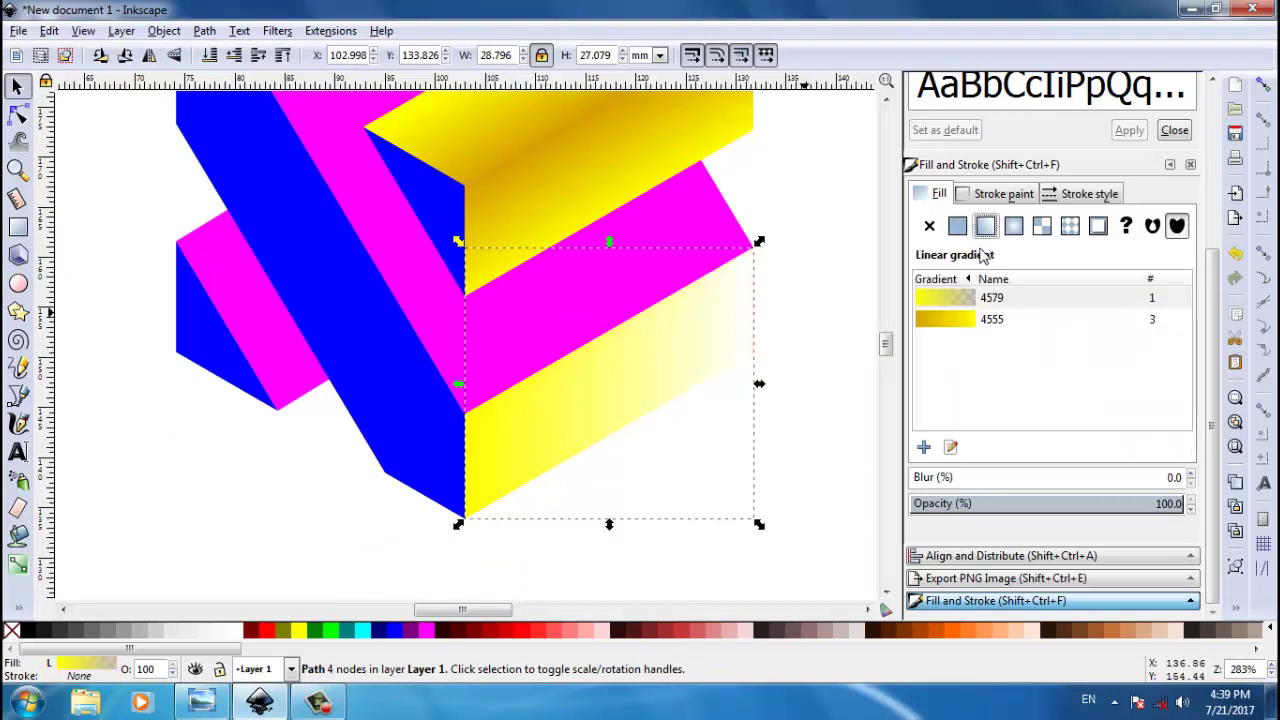
pyautogui.click(958, 319)
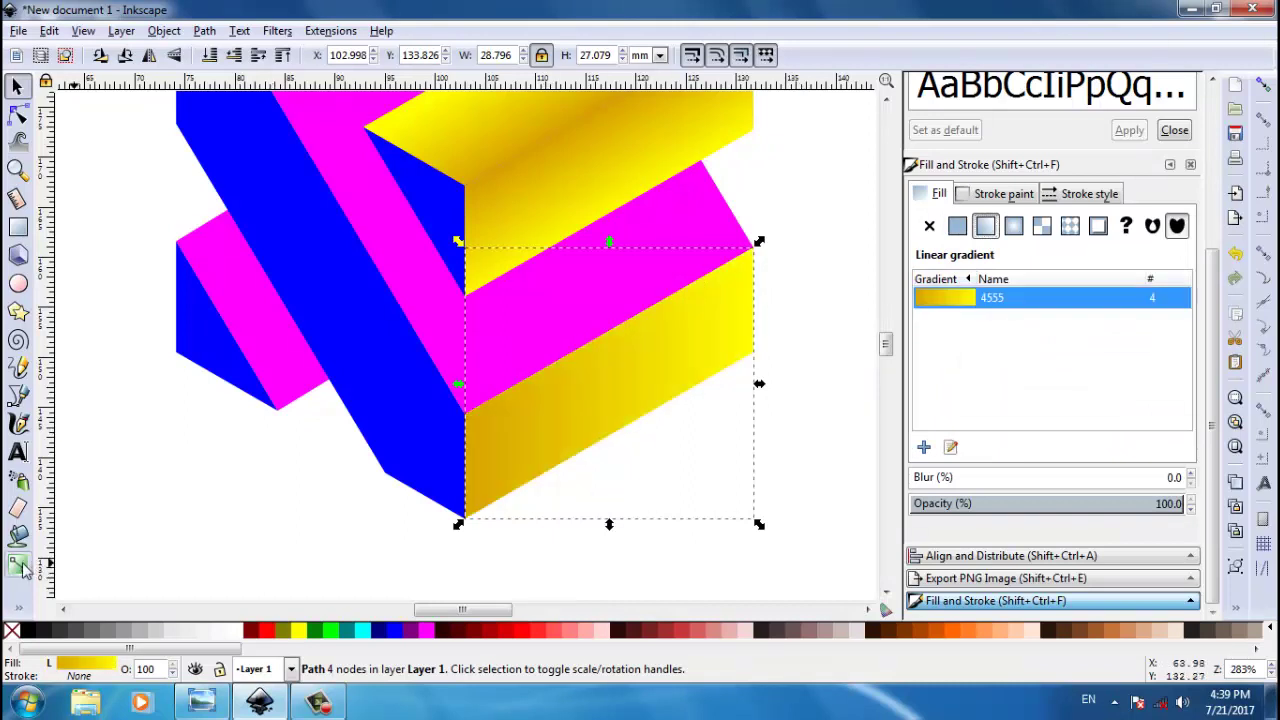
pyautogui.click(18, 566)
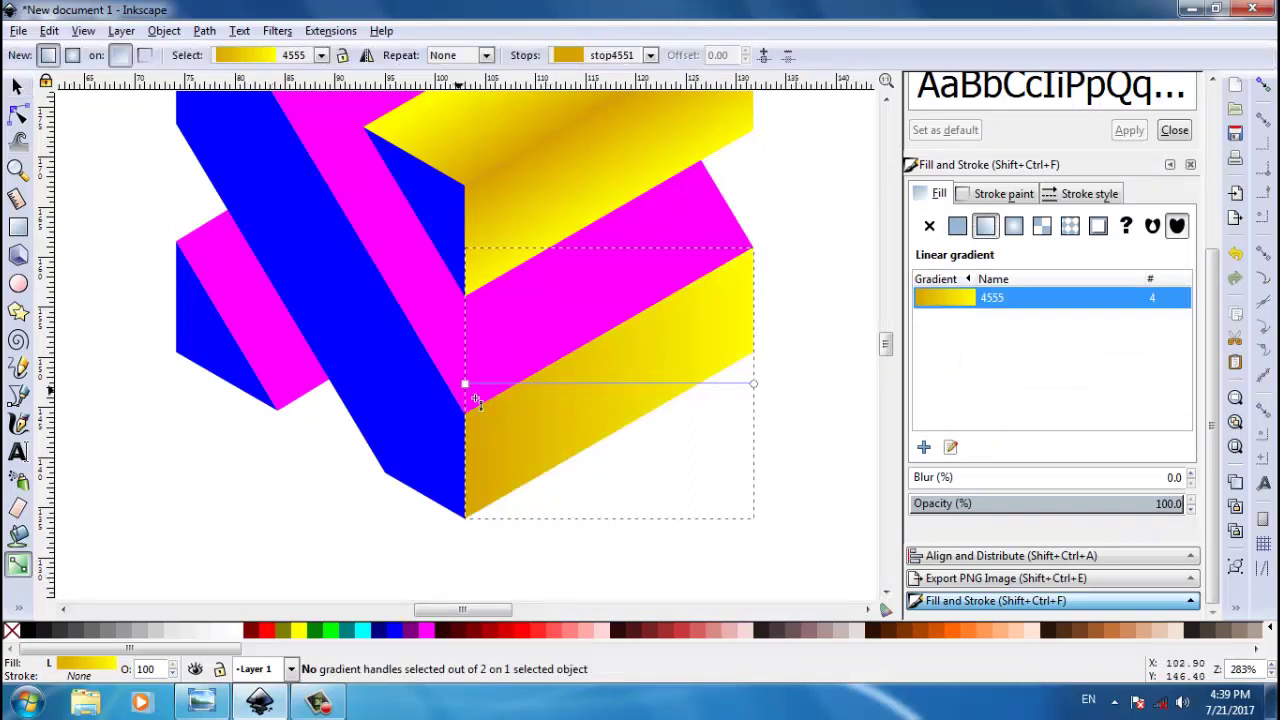
# Step: Shorten the lower face's gradient, pulling its end up-left so it runs diagonally
pyautogui.moveTo(470, 397); pyautogui.dragTo(628, 427)
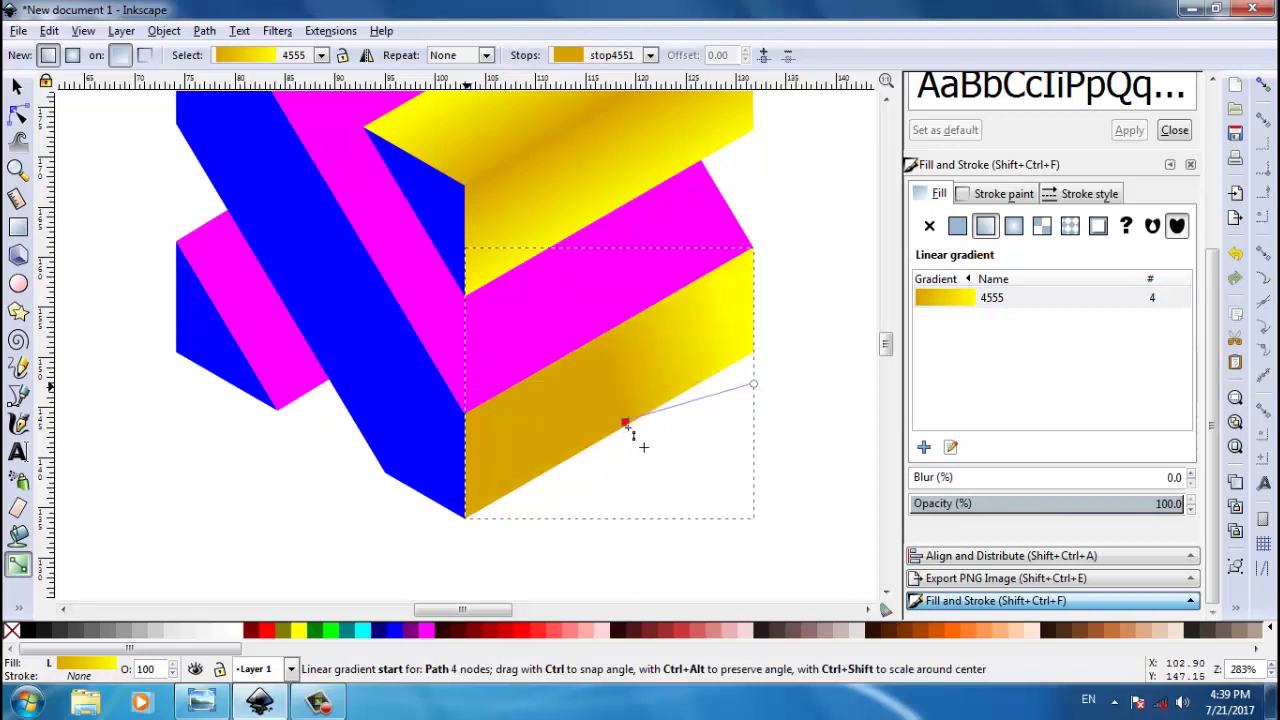
pyautogui.click(755, 385)
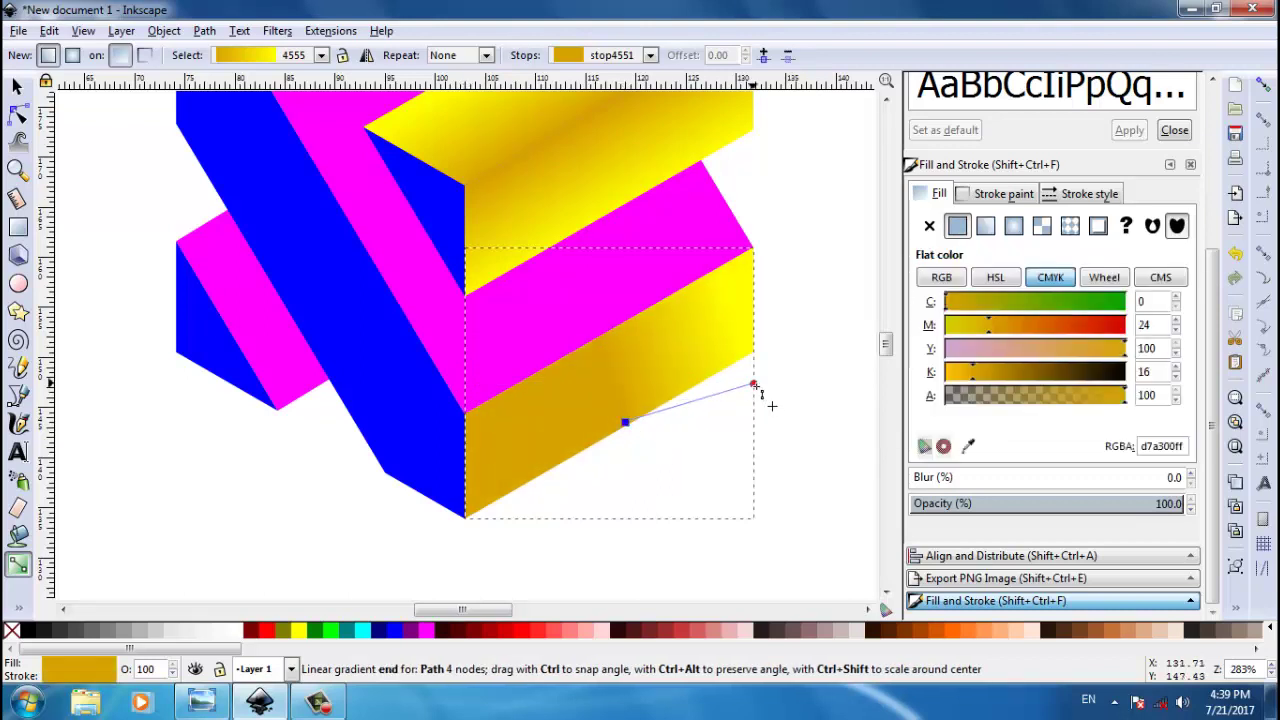
pyautogui.moveTo(753, 385)
pyautogui.mouseDown()
pyautogui.moveTo(612, 374)
pyautogui.moveTo(594, 359)
pyautogui.mouseUp()
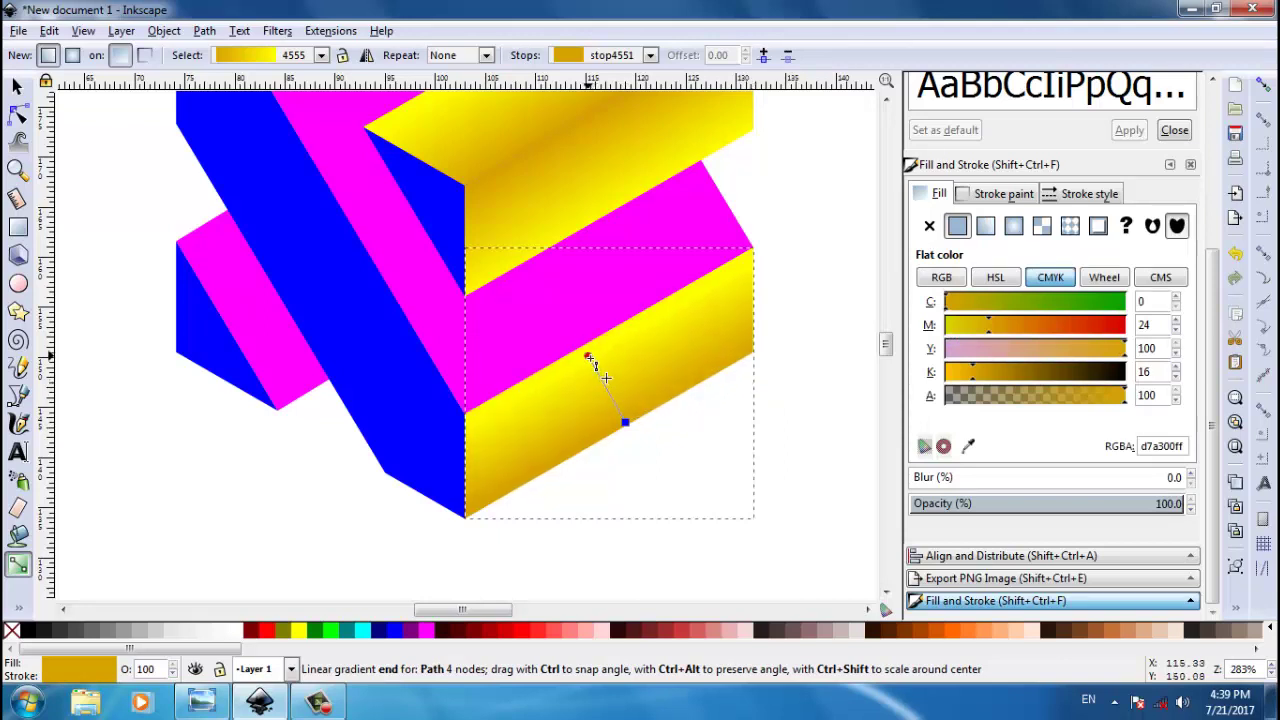
pyautogui.moveTo(590, 358); pyautogui.dragTo(587, 359)
pyautogui.press('Tab')
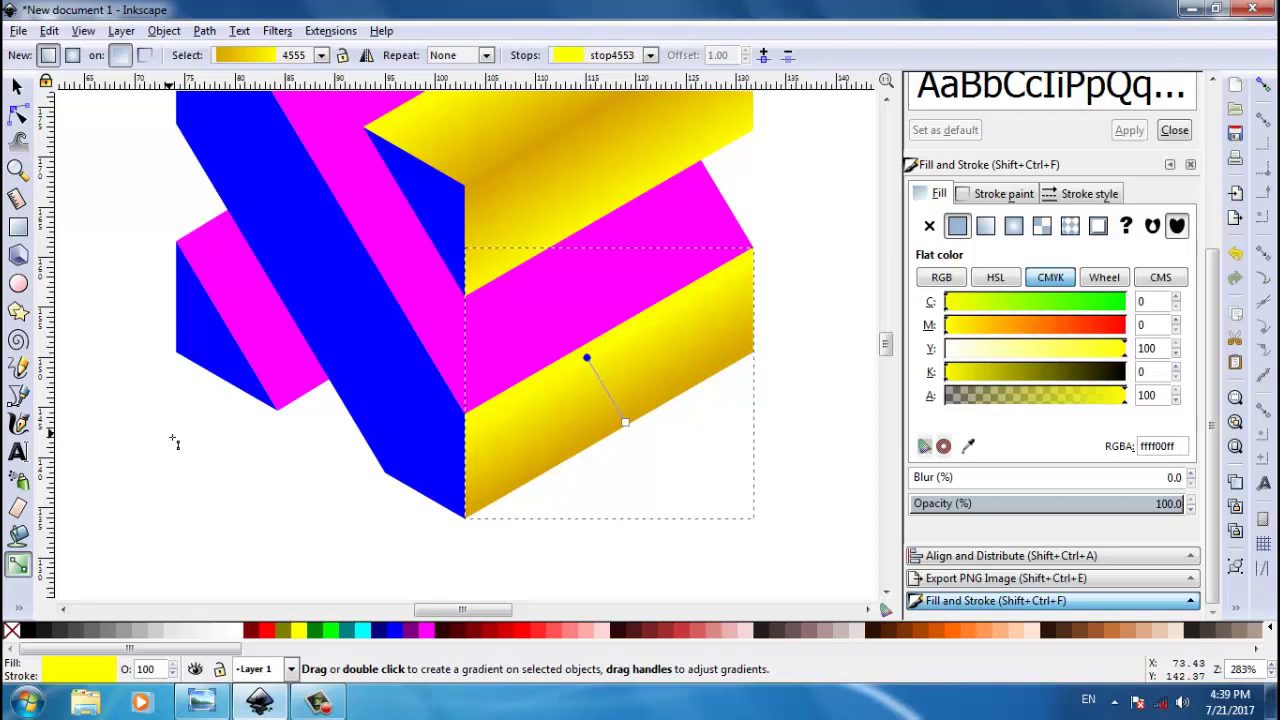
pyautogui.click(17, 87)
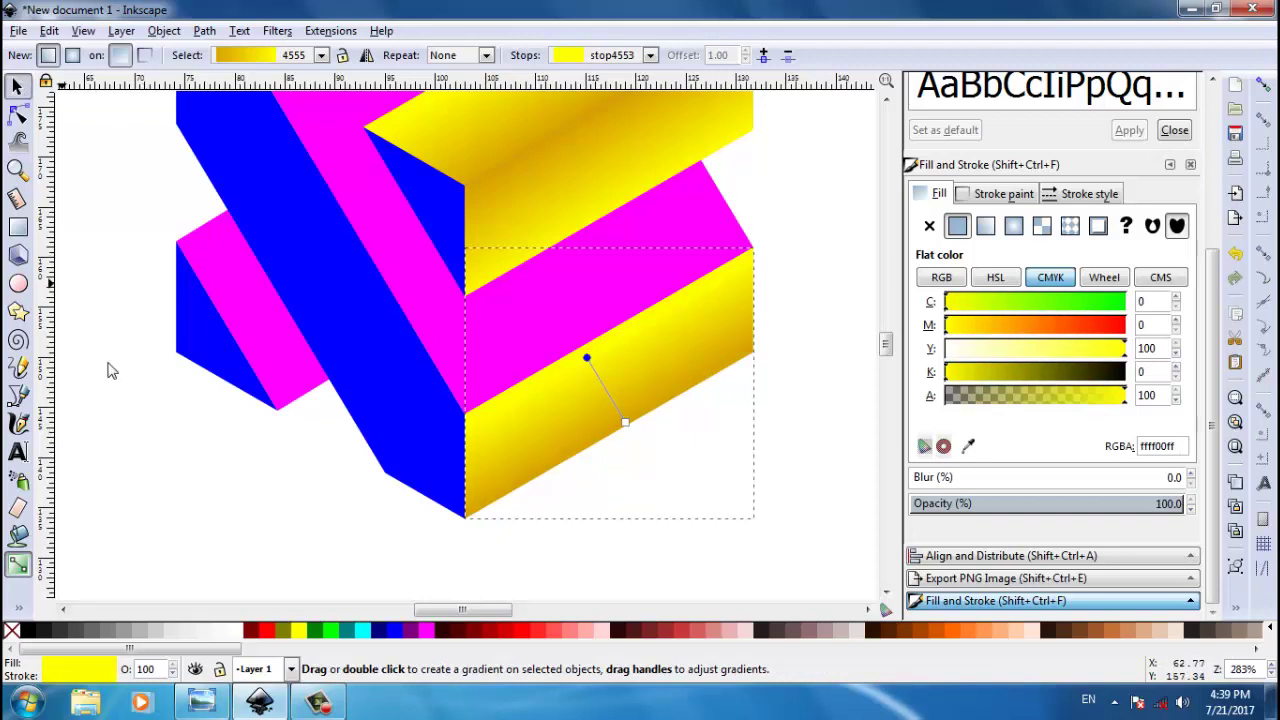
pyautogui.click(196, 484)
# Step: Fill the small blue triangle at lower left with gold linear gradient 4555
pyautogui.press('-')
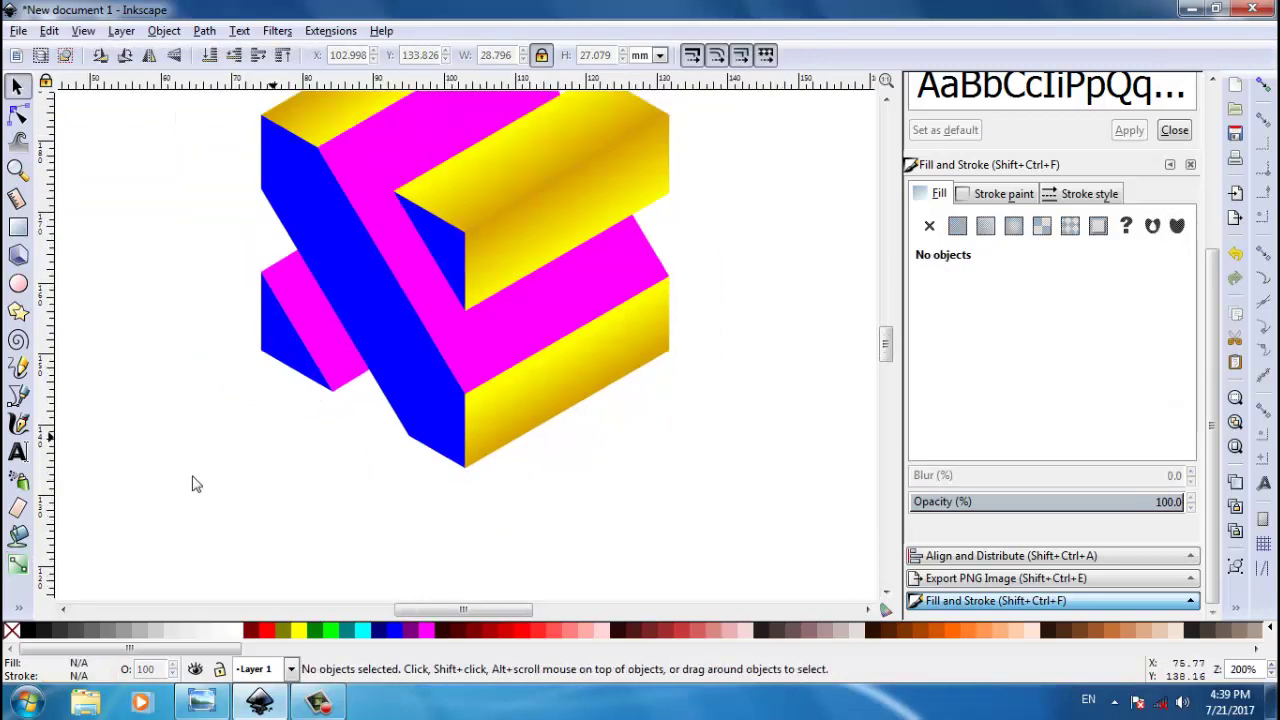
pyautogui.scroll(2, 238, 470)
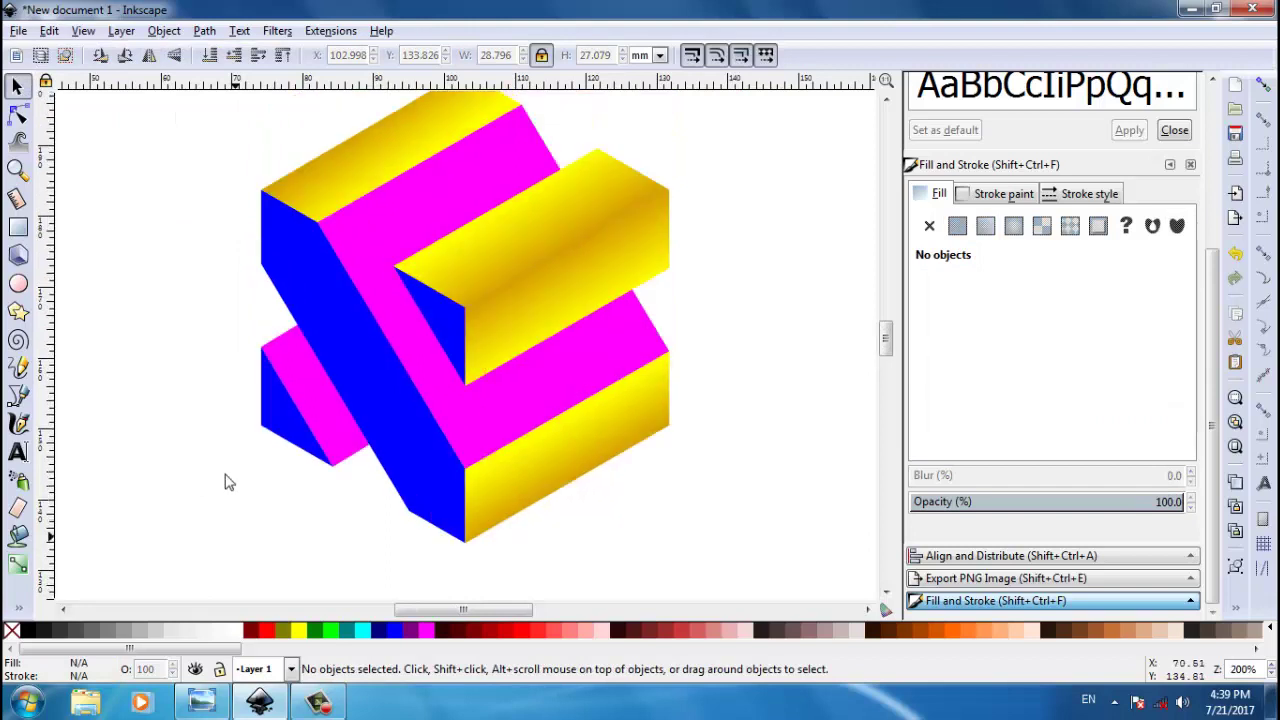
pyautogui.click(268, 440)
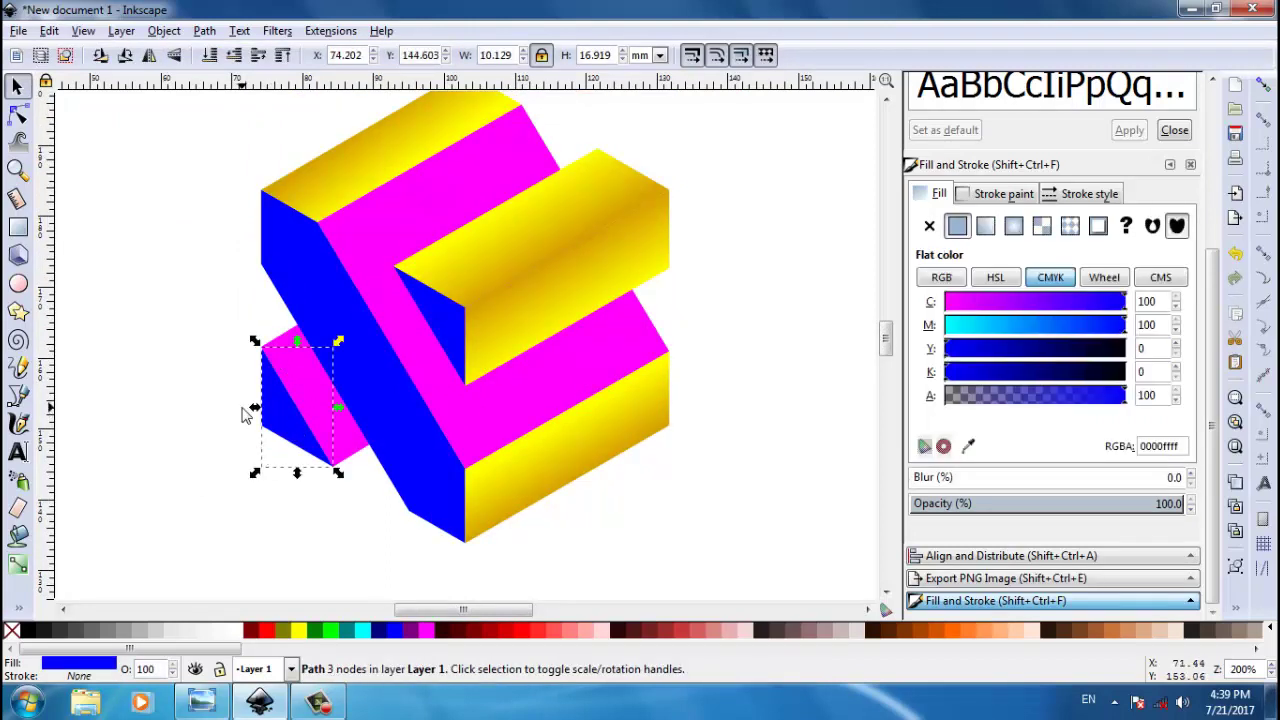
pyautogui.click(986, 226)
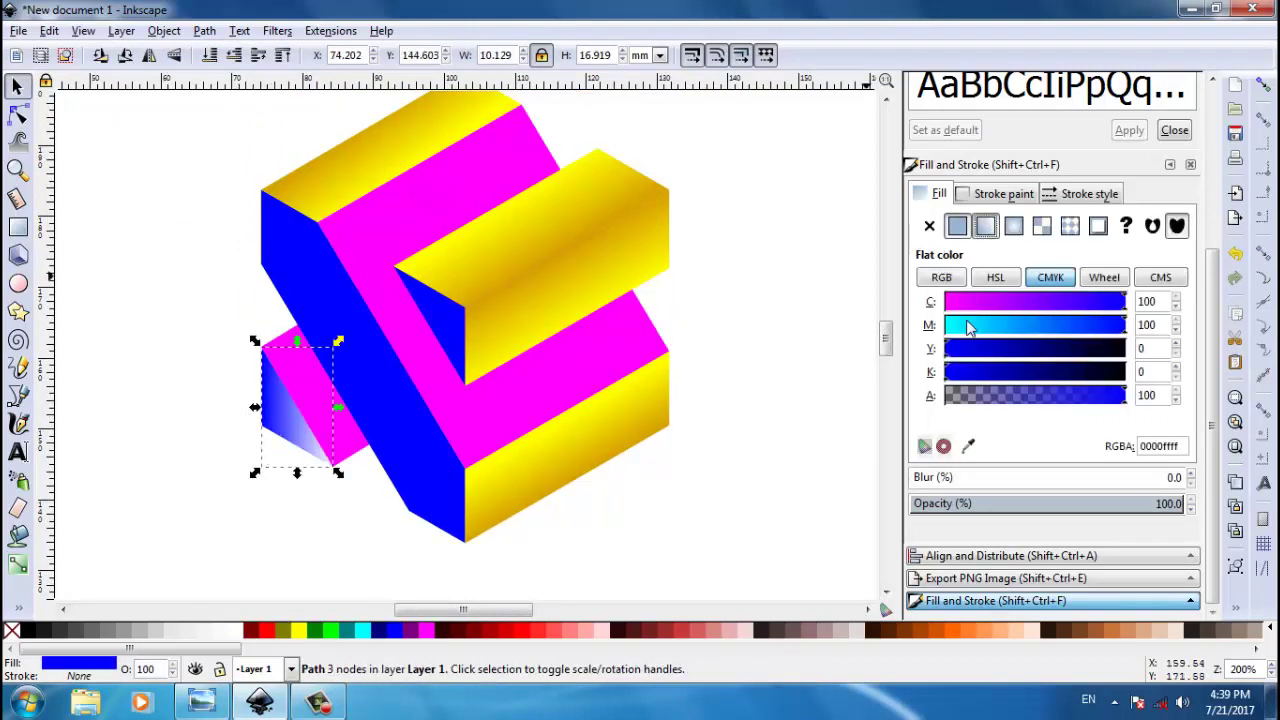
pyautogui.click(944, 319)
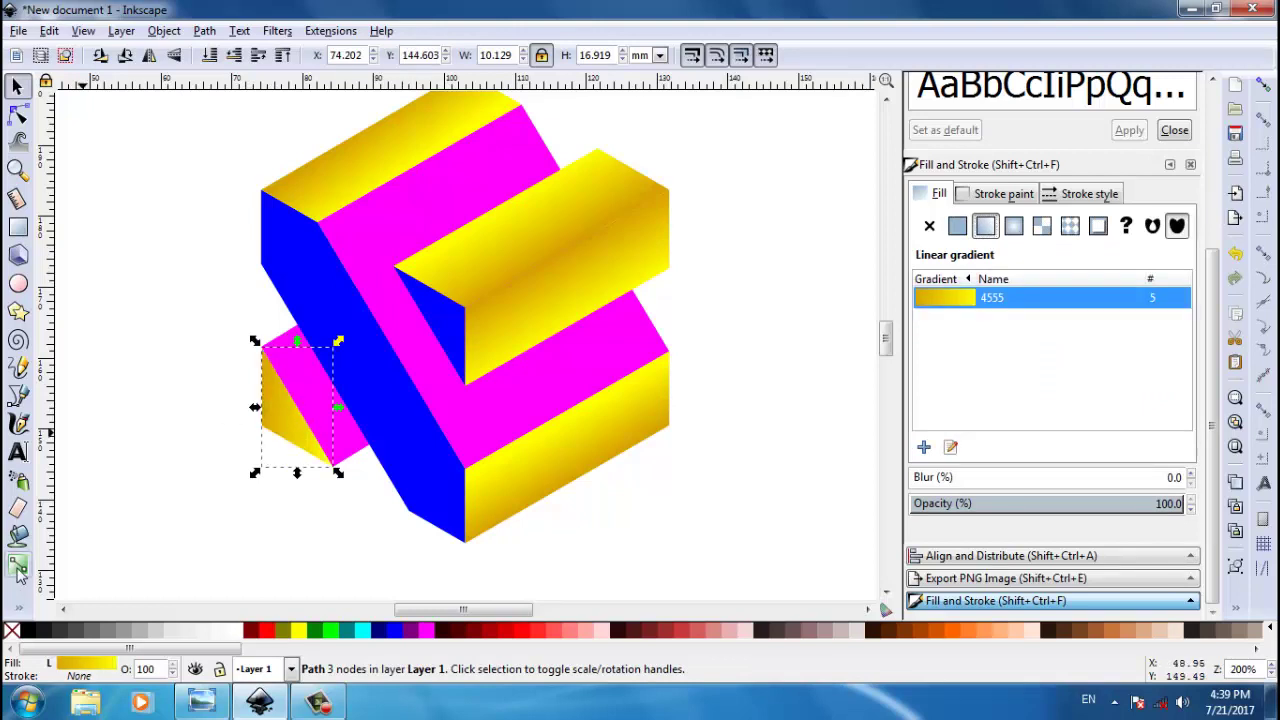
# Step: Shorten the triangle's gradient so the gold shades across its width
pyautogui.click(17, 566)
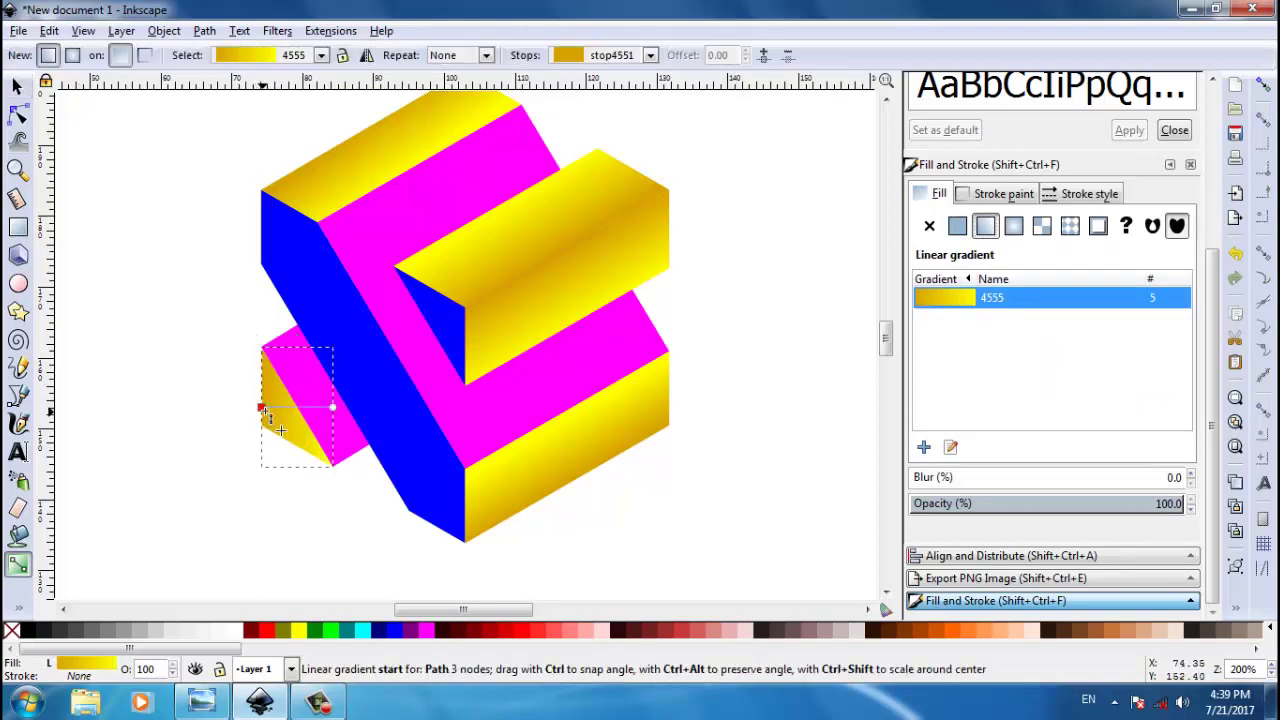
pyautogui.moveTo(263, 410); pyautogui.dragTo(263, 429)
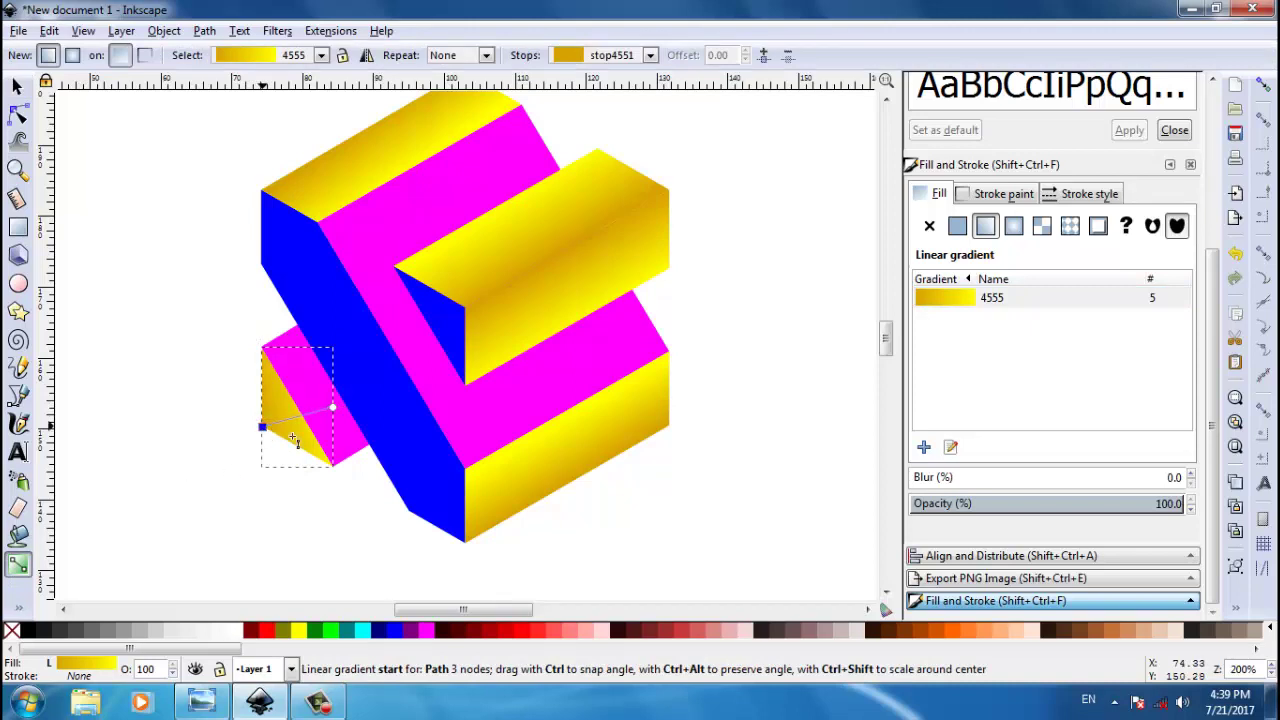
pyautogui.moveTo(333, 411); pyautogui.dragTo(305, 418)
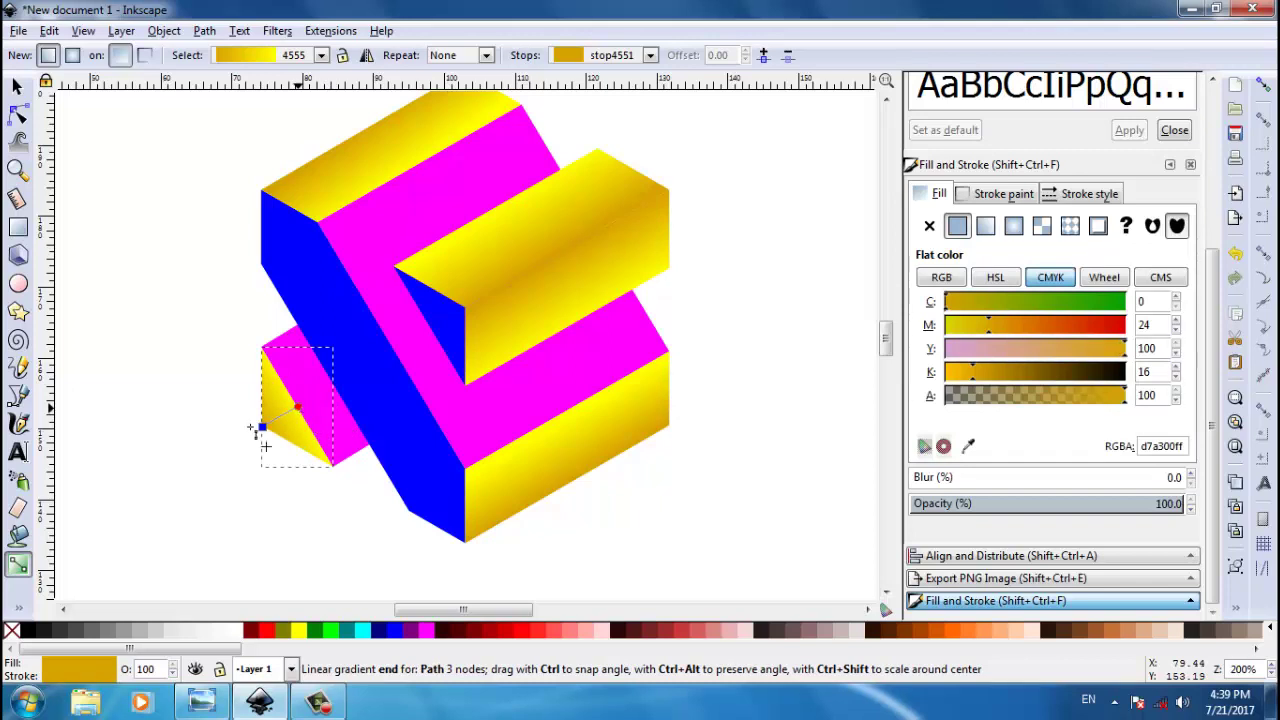
pyautogui.click(261, 428)
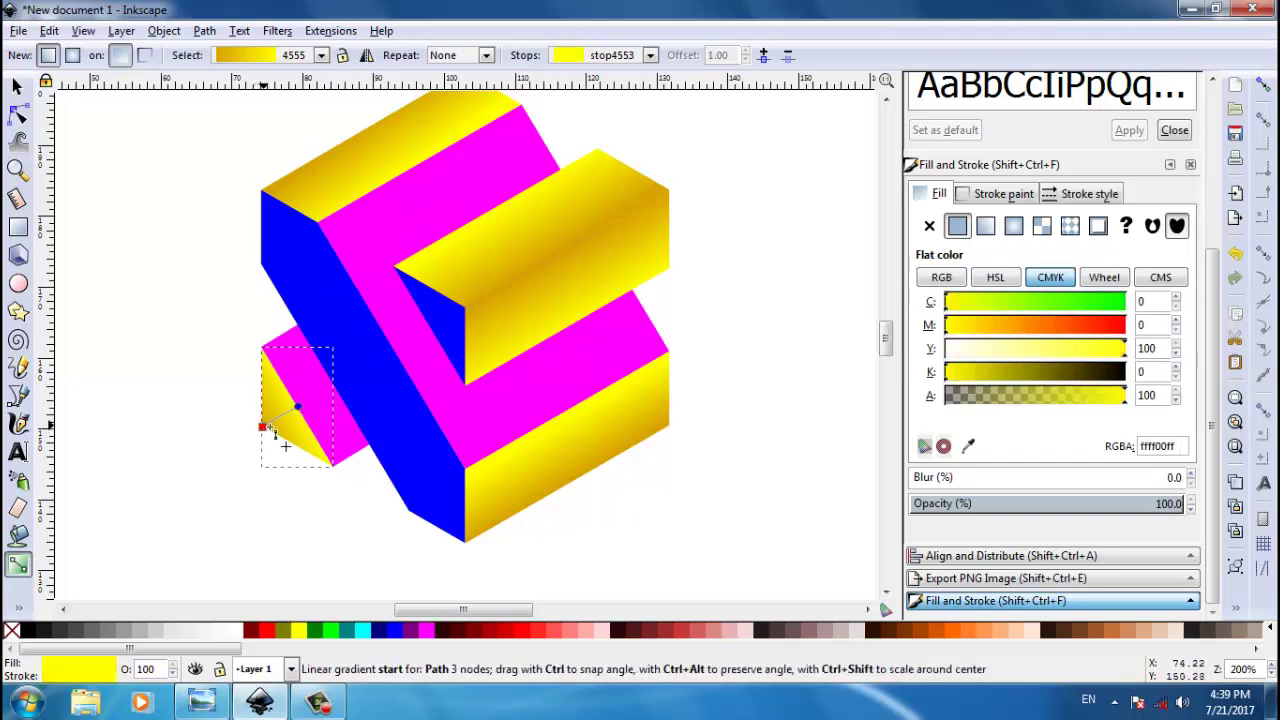
pyautogui.moveTo(274, 428); pyautogui.dragTo(279, 425)
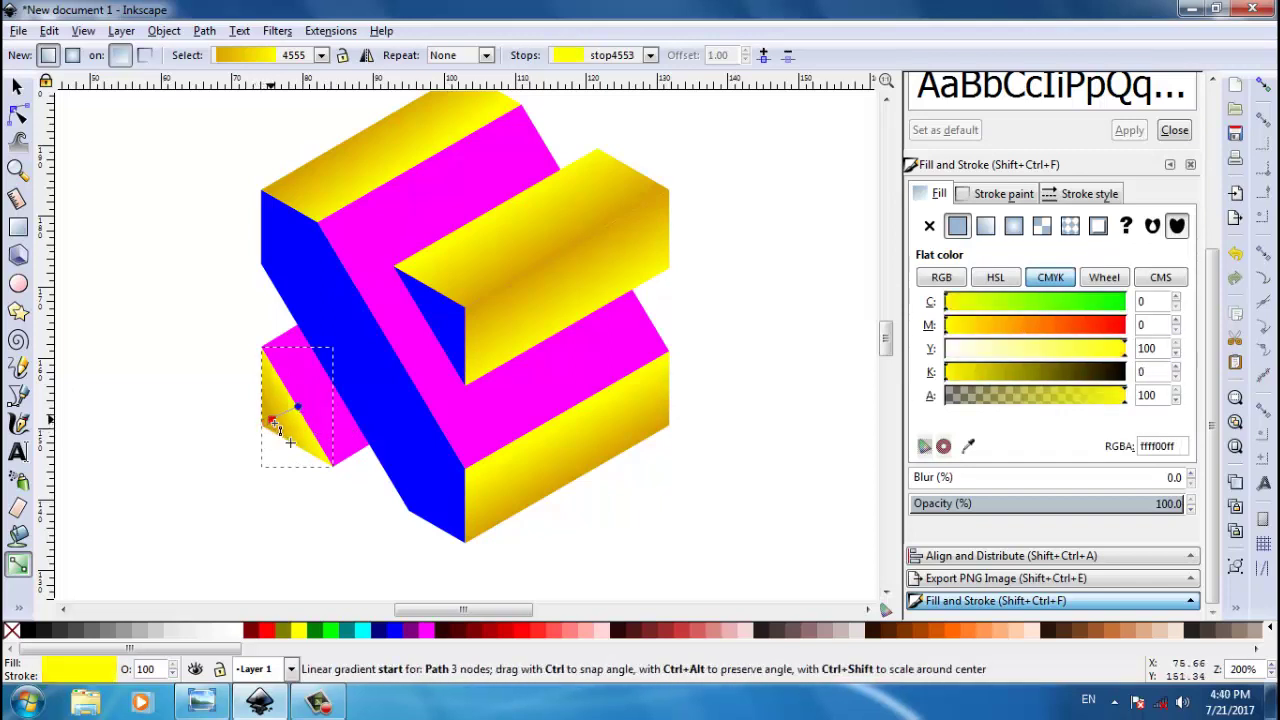
pyautogui.press('Escape')
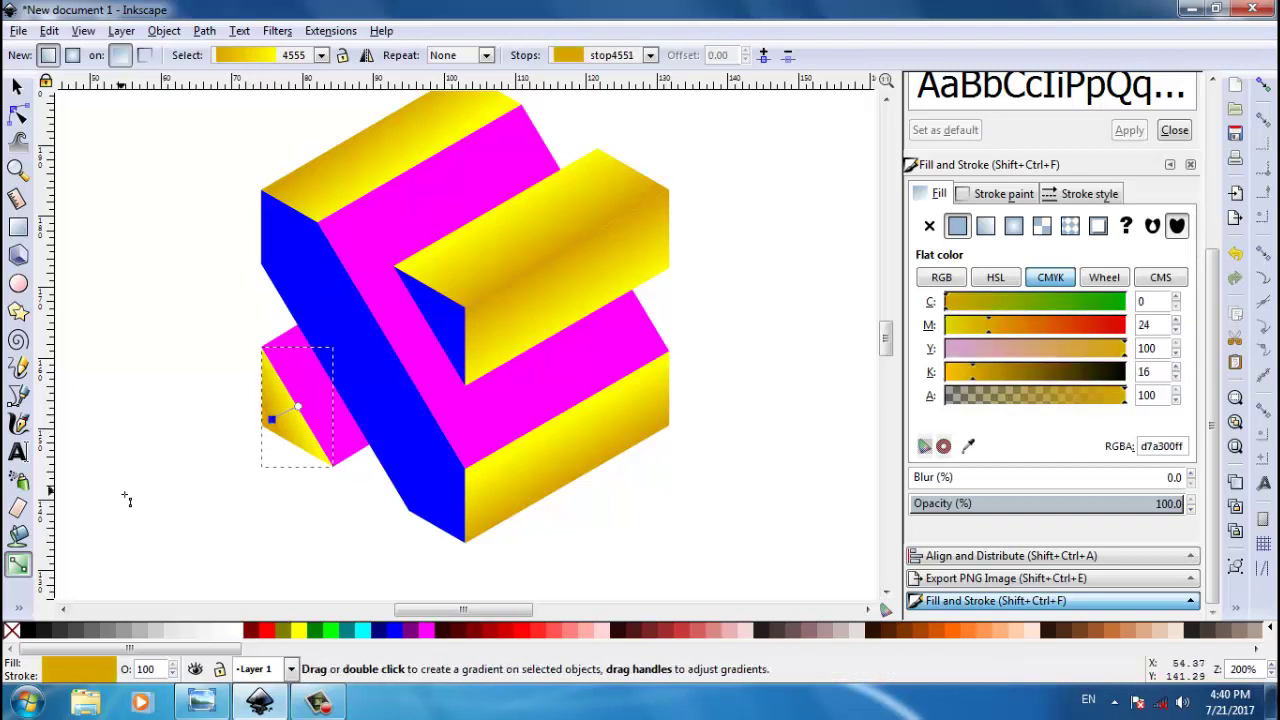
# Step: Apply gradient 4555 to the inner-corner blue triangle and angle its handles across it
pyautogui.click(440, 338)
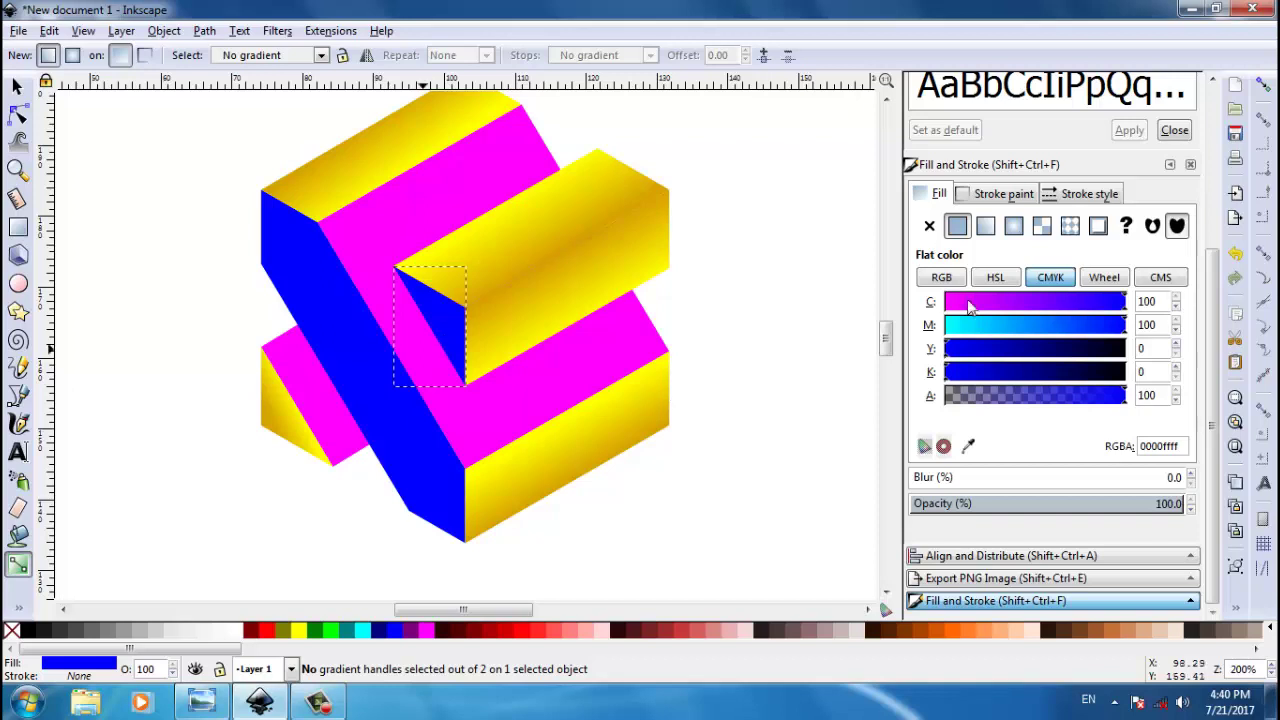
pyautogui.click(986, 225)
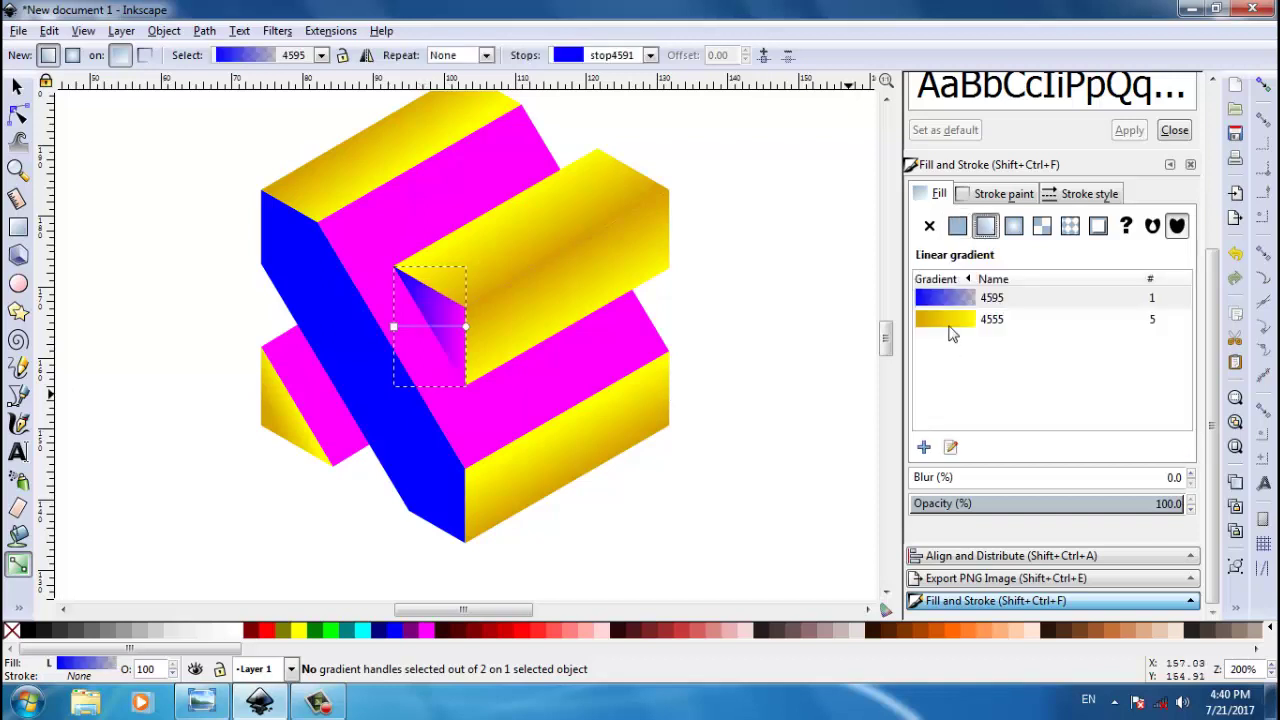
pyautogui.click(950, 322)
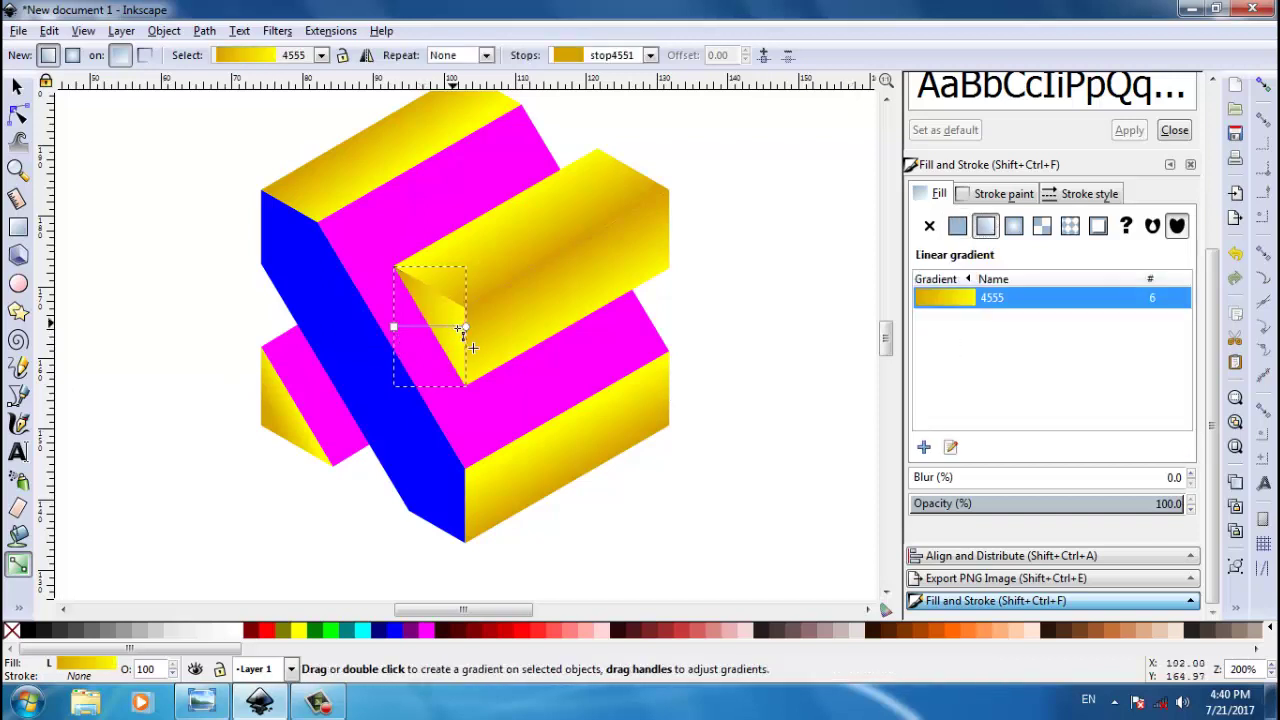
pyautogui.moveTo(395, 327); pyautogui.dragTo(453, 318)
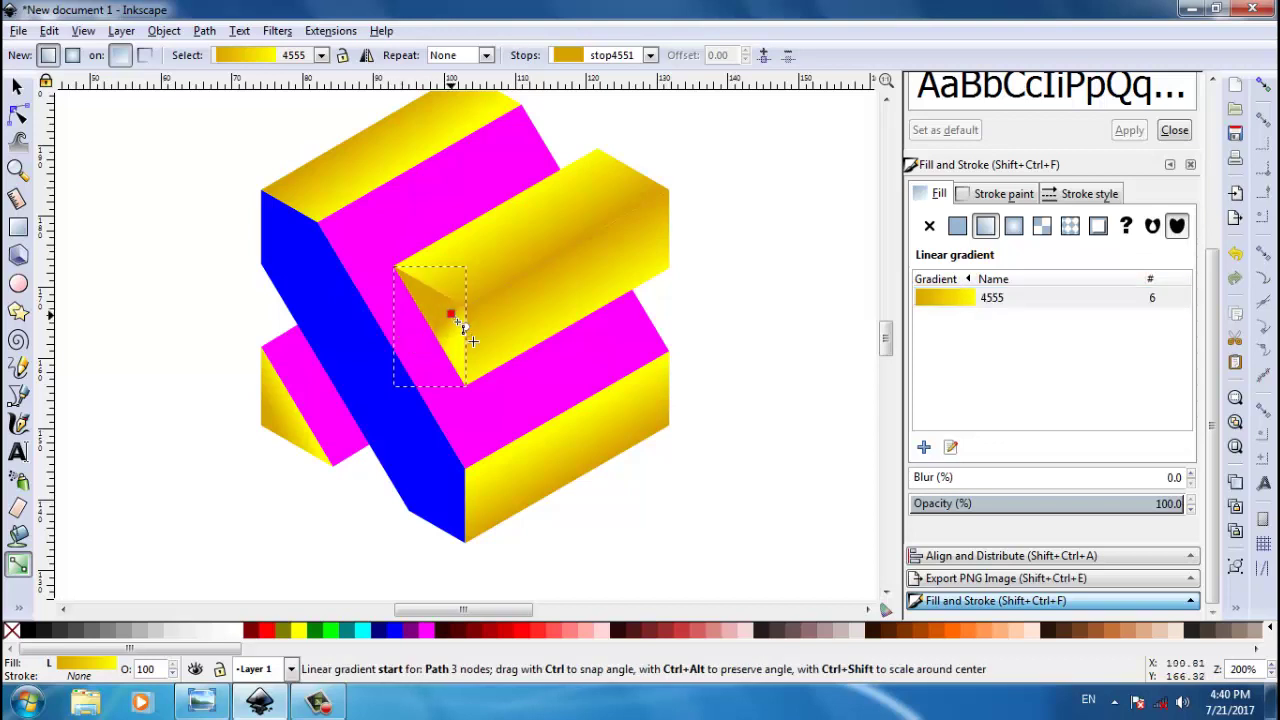
pyautogui.moveTo(464, 328); pyautogui.dragTo(432, 330)
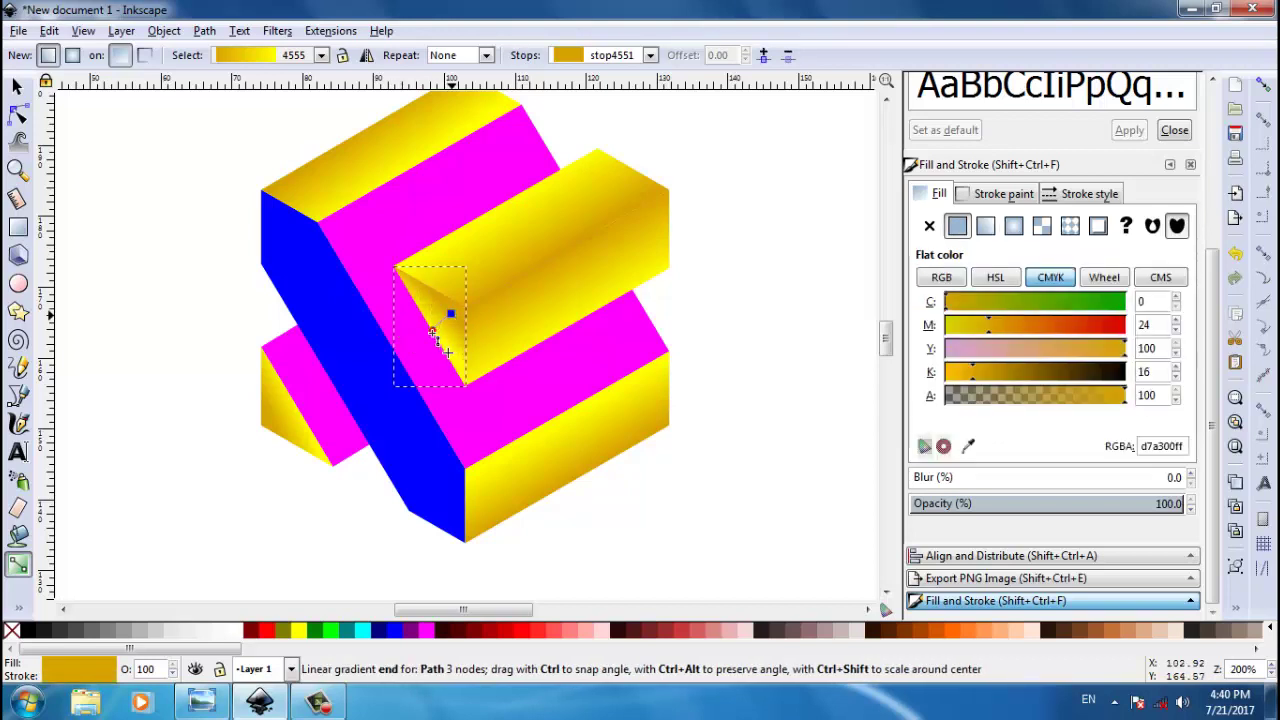
pyautogui.click(450, 315)
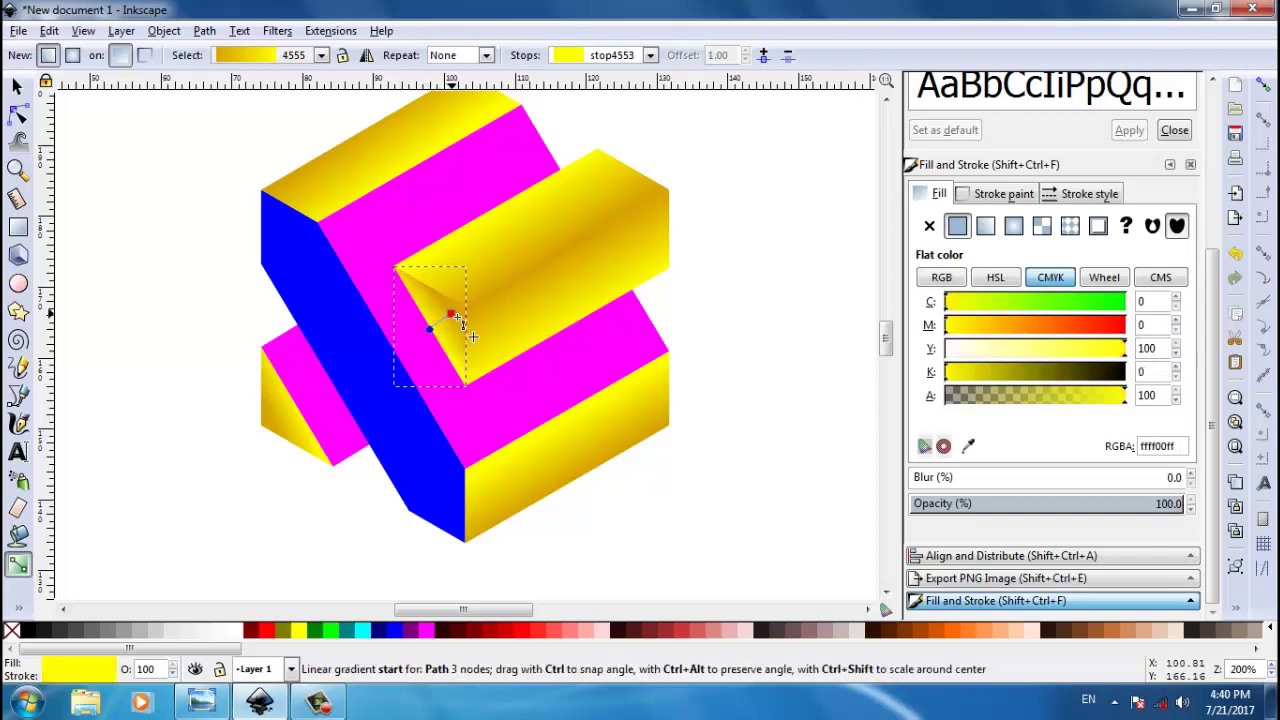
pyautogui.moveTo(458, 323); pyautogui.dragTo(464, 321)
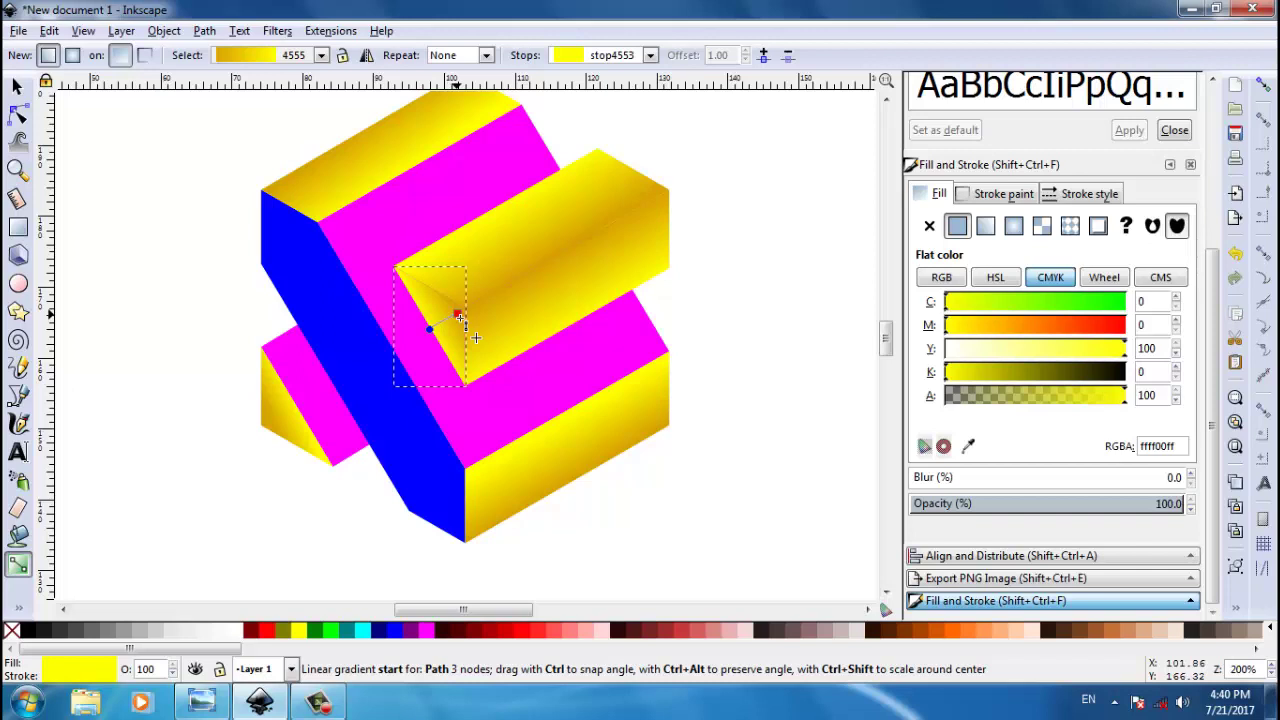
pyautogui.press('Escape')
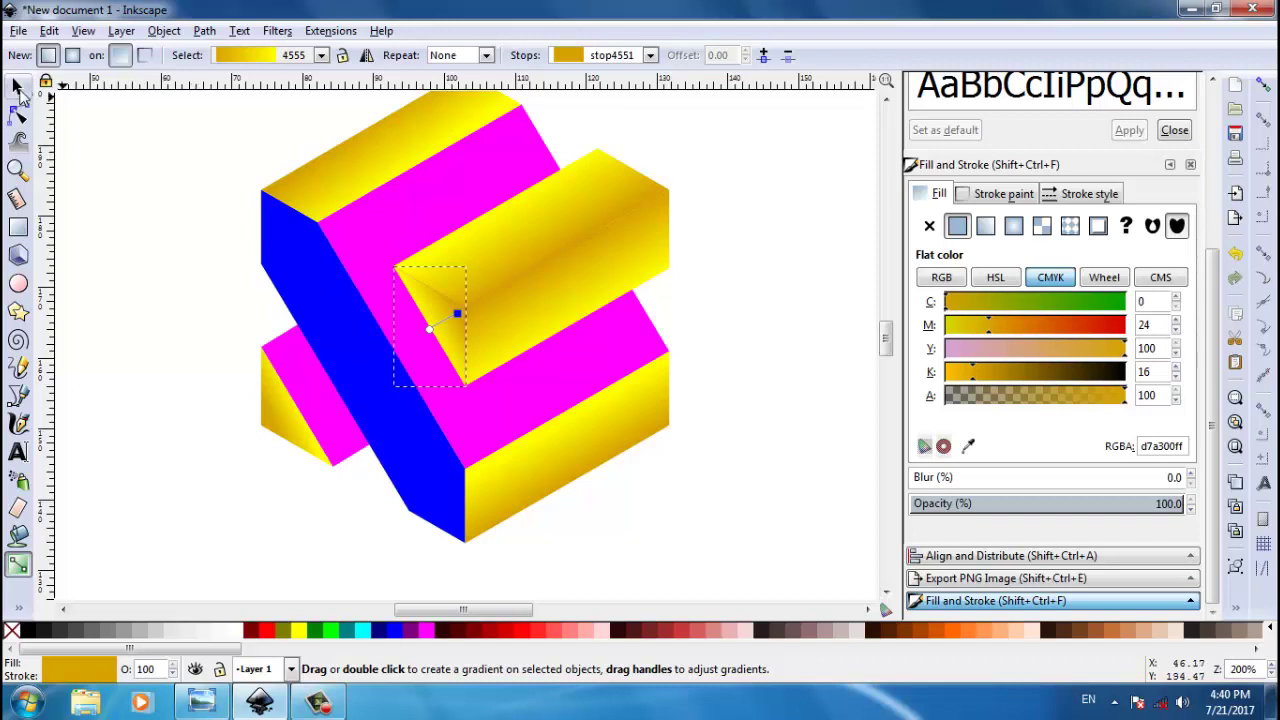
# Step: Fill the long blue diagonal face with gold linear gradient 4555
pyautogui.press('s')
pyautogui.press('Escape')
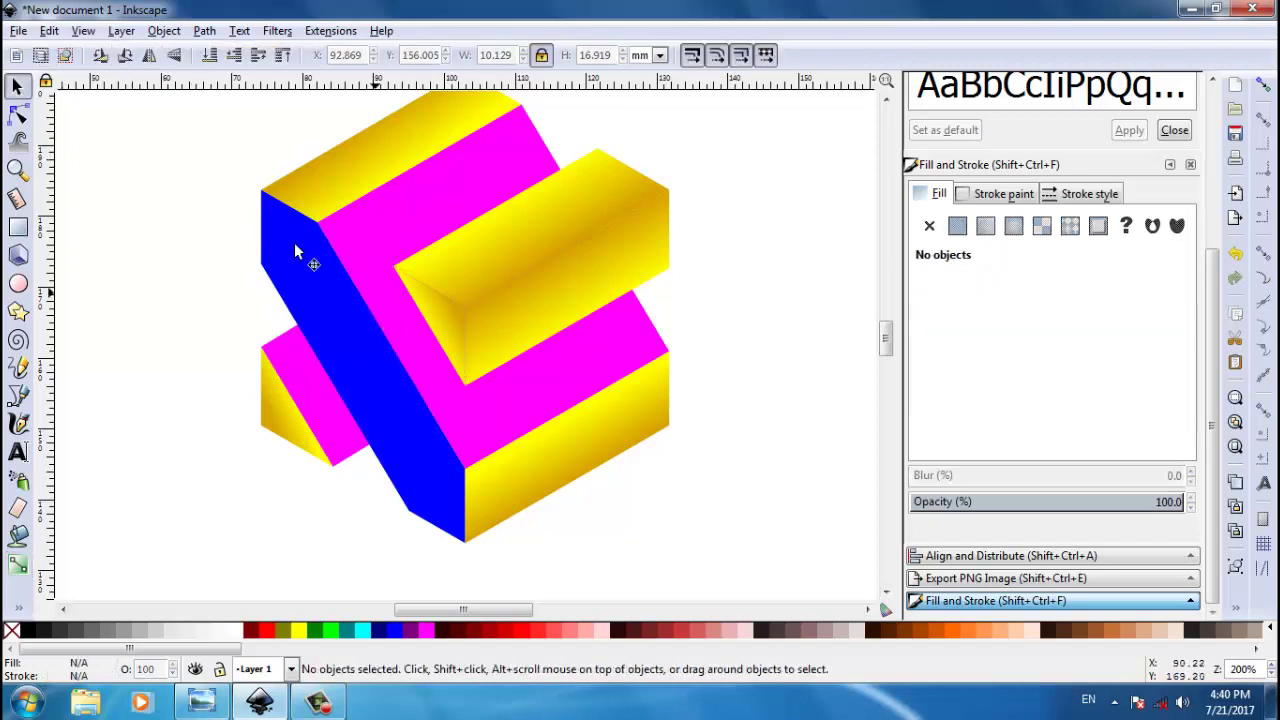
pyautogui.click(287, 238)
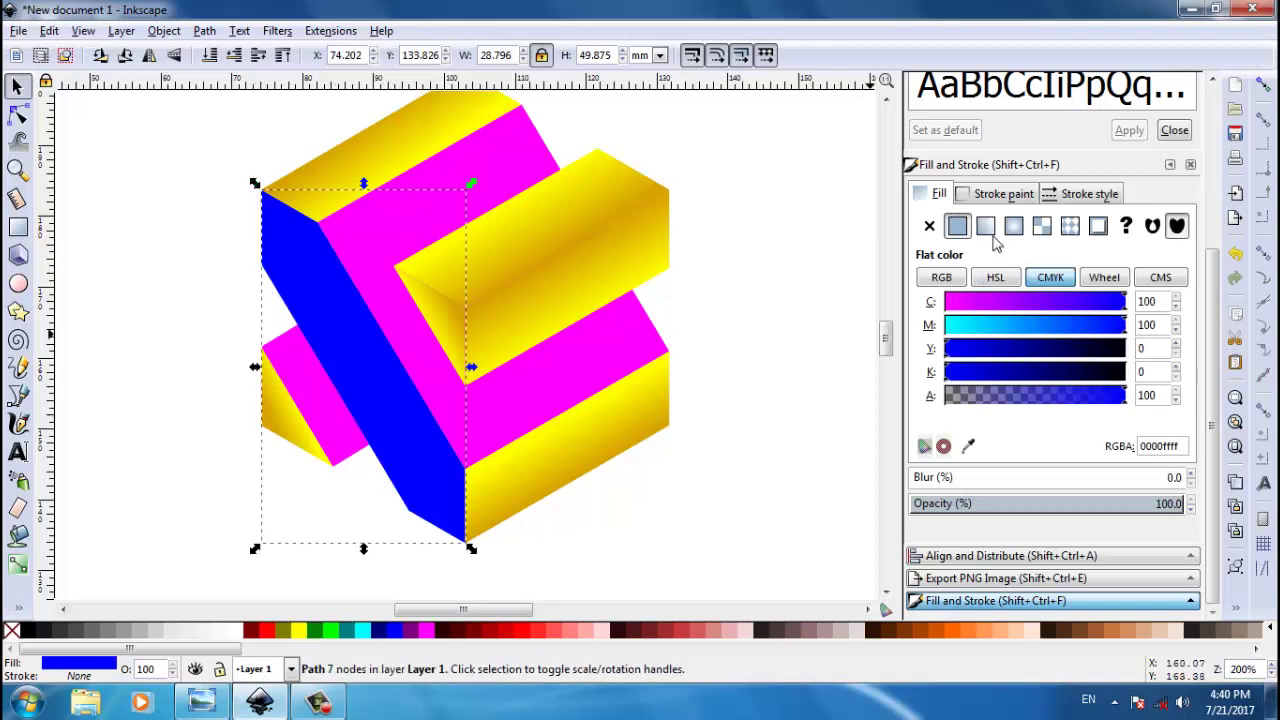
pyautogui.click(985, 226)
pyautogui.click(968, 322)
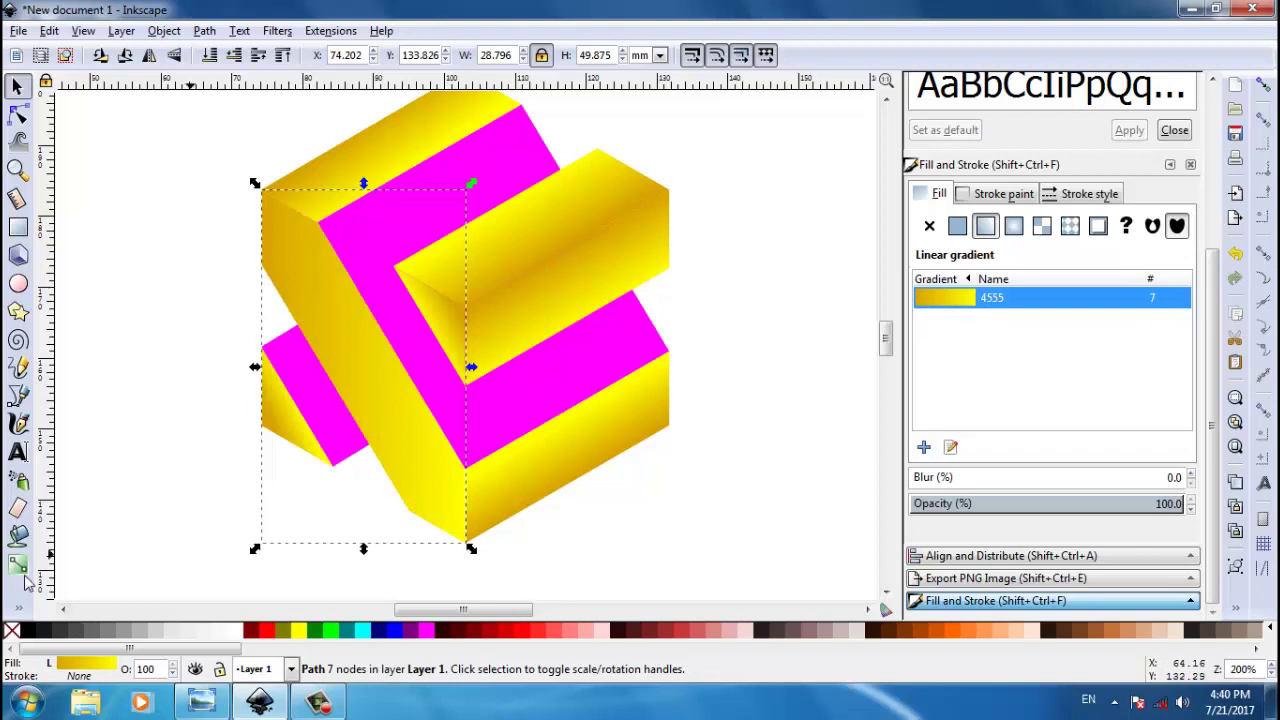
# Step: Run the long face's gradient from its top corner down to its lower end
pyautogui.click(18, 565)
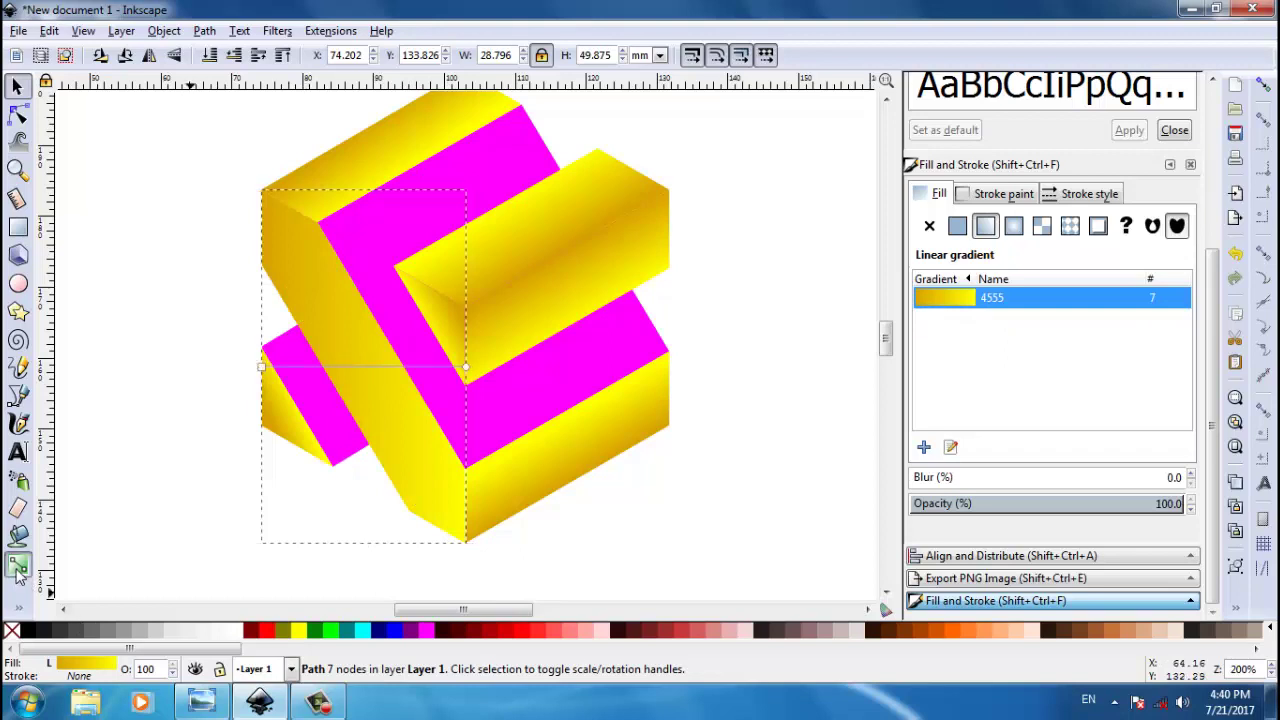
pyautogui.click(261, 367)
pyautogui.moveTo(278, 293); pyautogui.dragTo(284, 229)
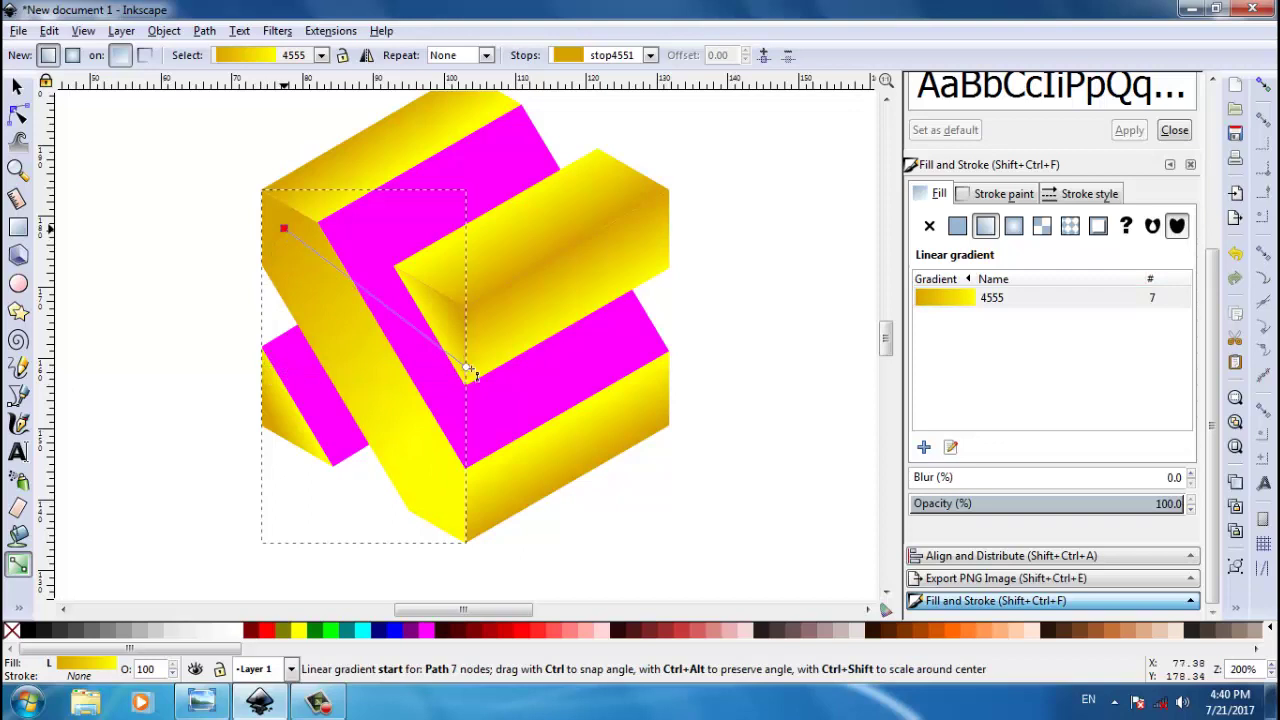
pyautogui.moveTo(466, 369); pyautogui.dragTo(448, 506)
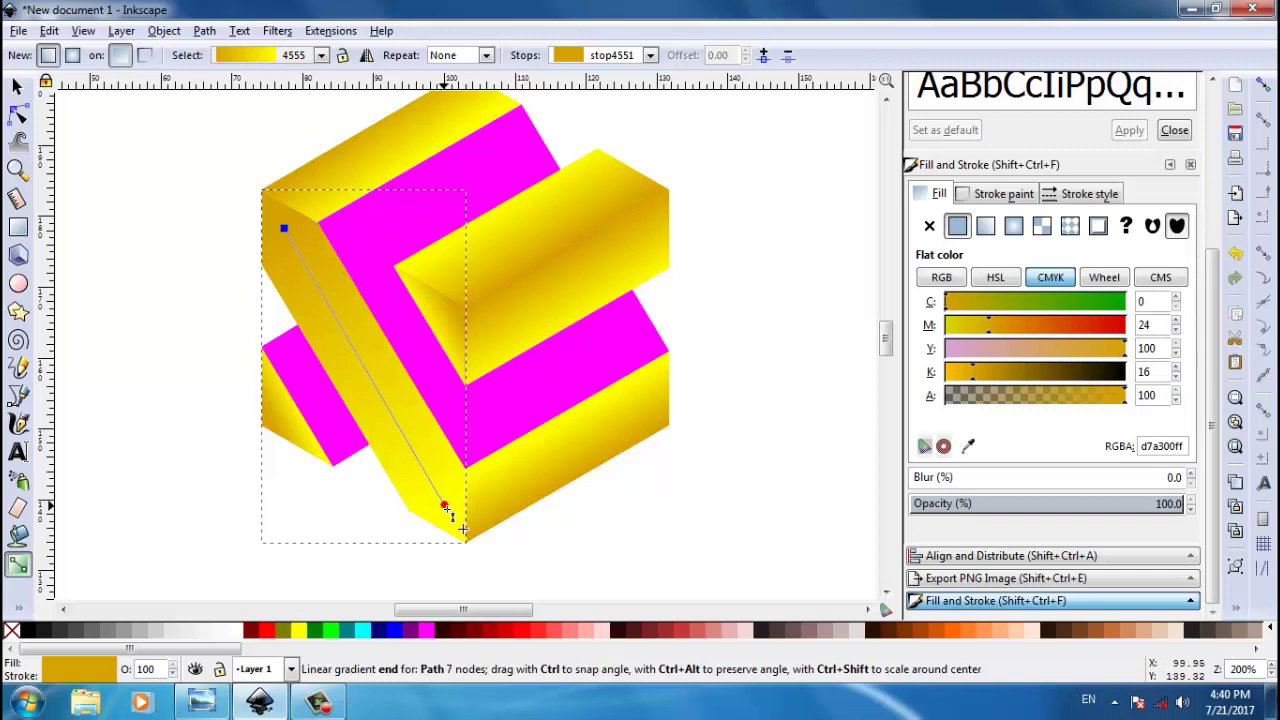
pyautogui.click(438, 508)
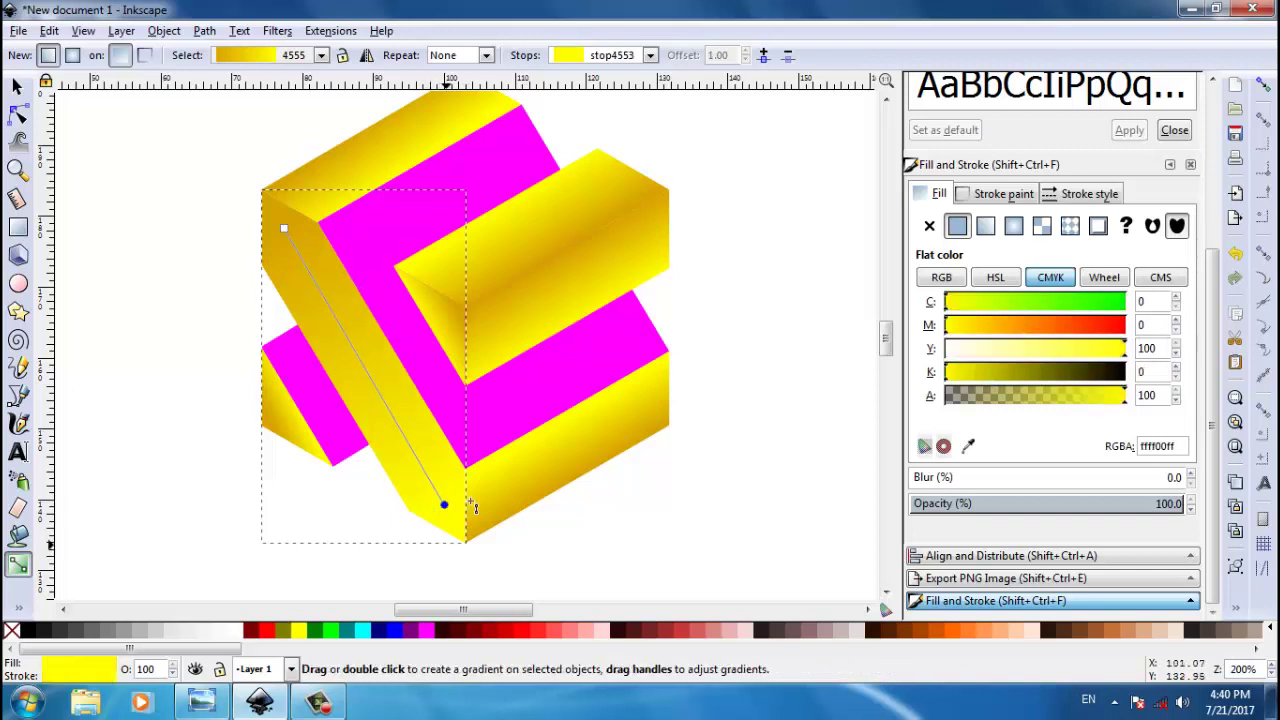
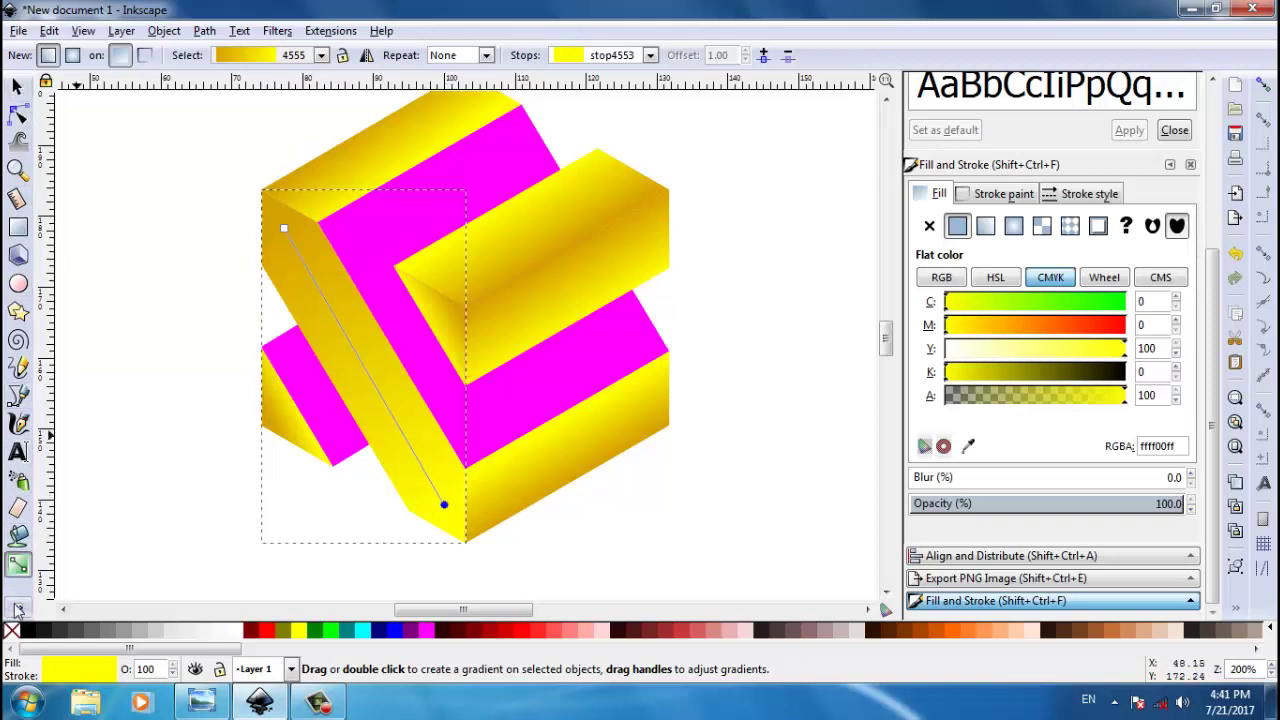
# Step: Give the diagonal bar's gradient a dark gold end and a yellow #FFFF00 mid stop at 0.48
pyautogui.click(19, 608)
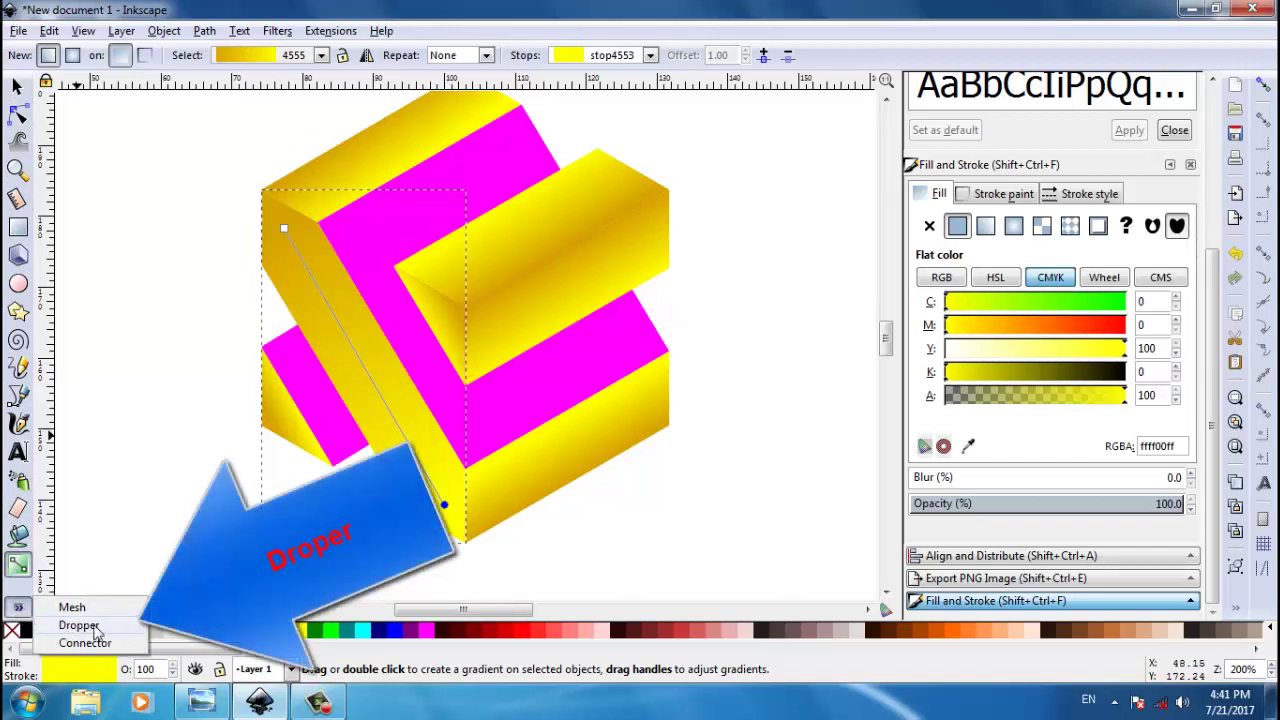
pyautogui.click(80, 625)
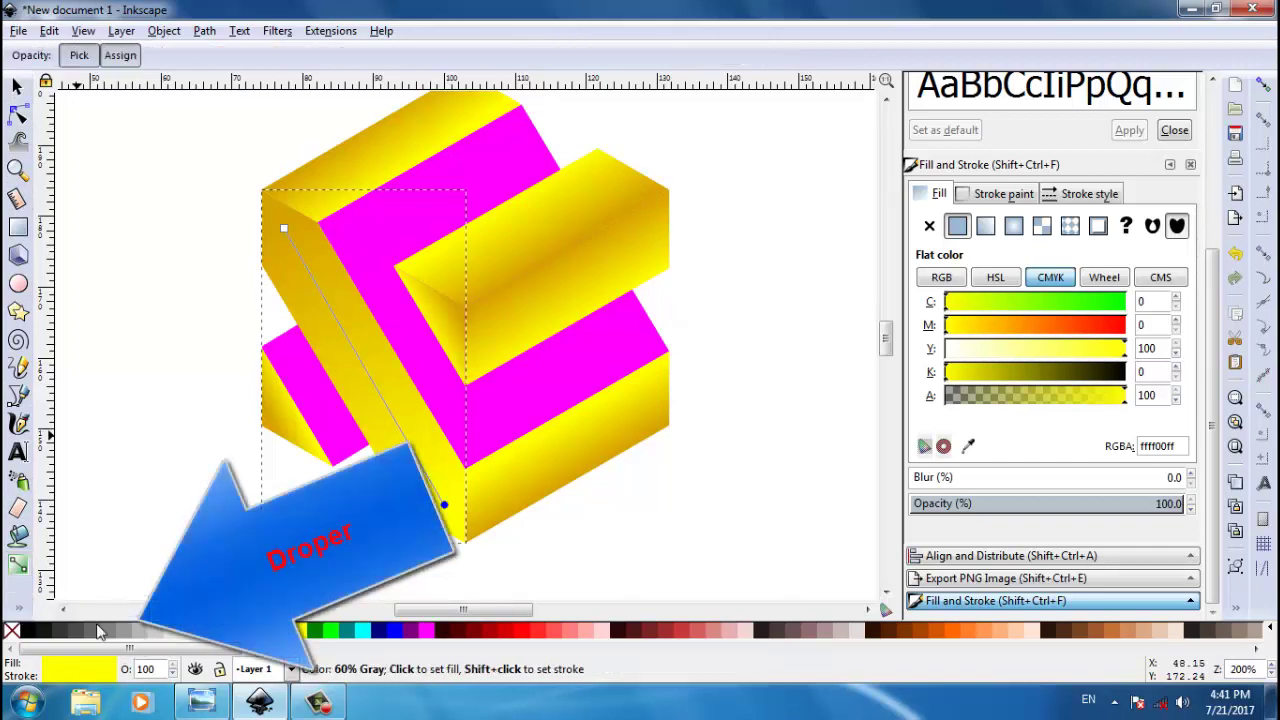
pyautogui.click(305, 229)
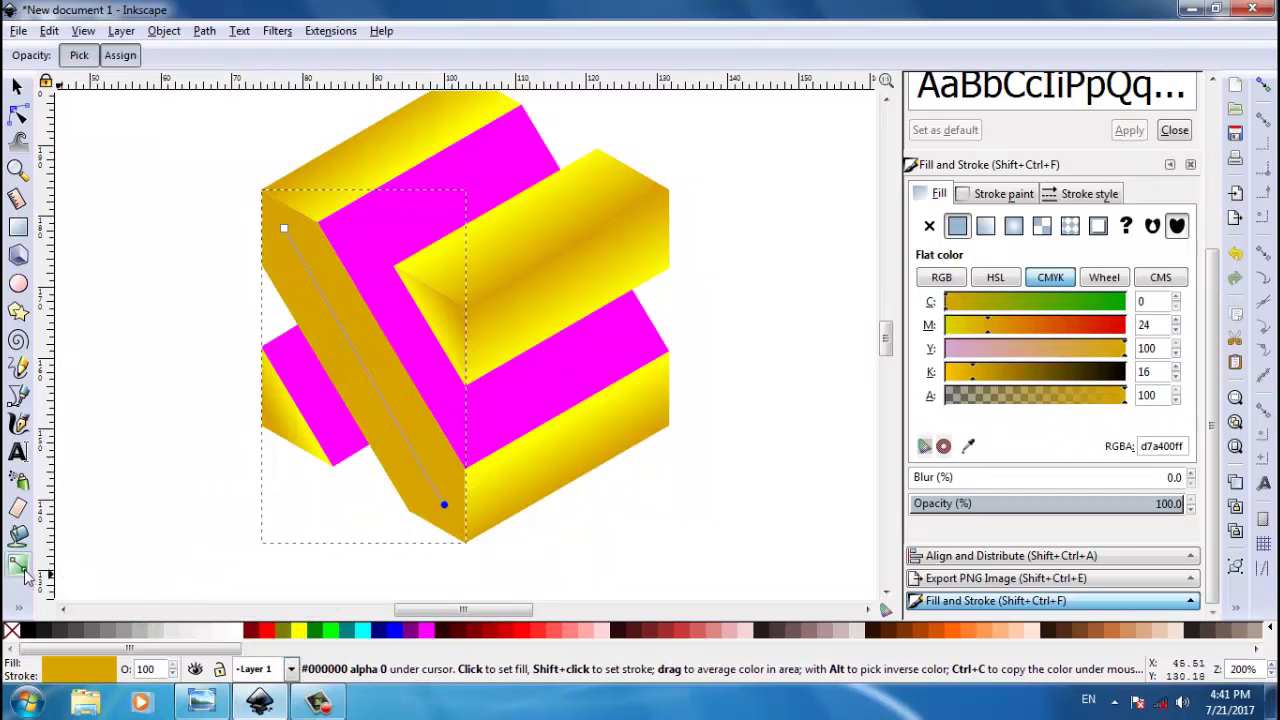
pyautogui.click(20, 566)
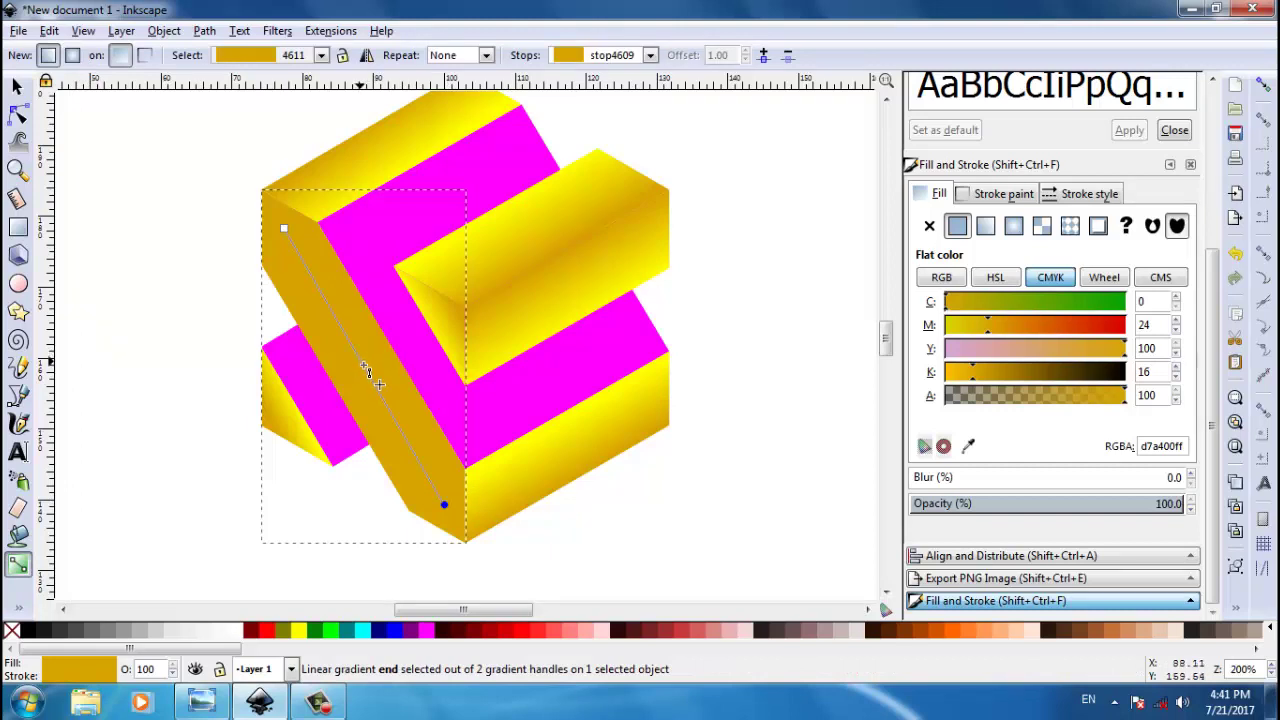
pyautogui.doubleClick(361, 362)
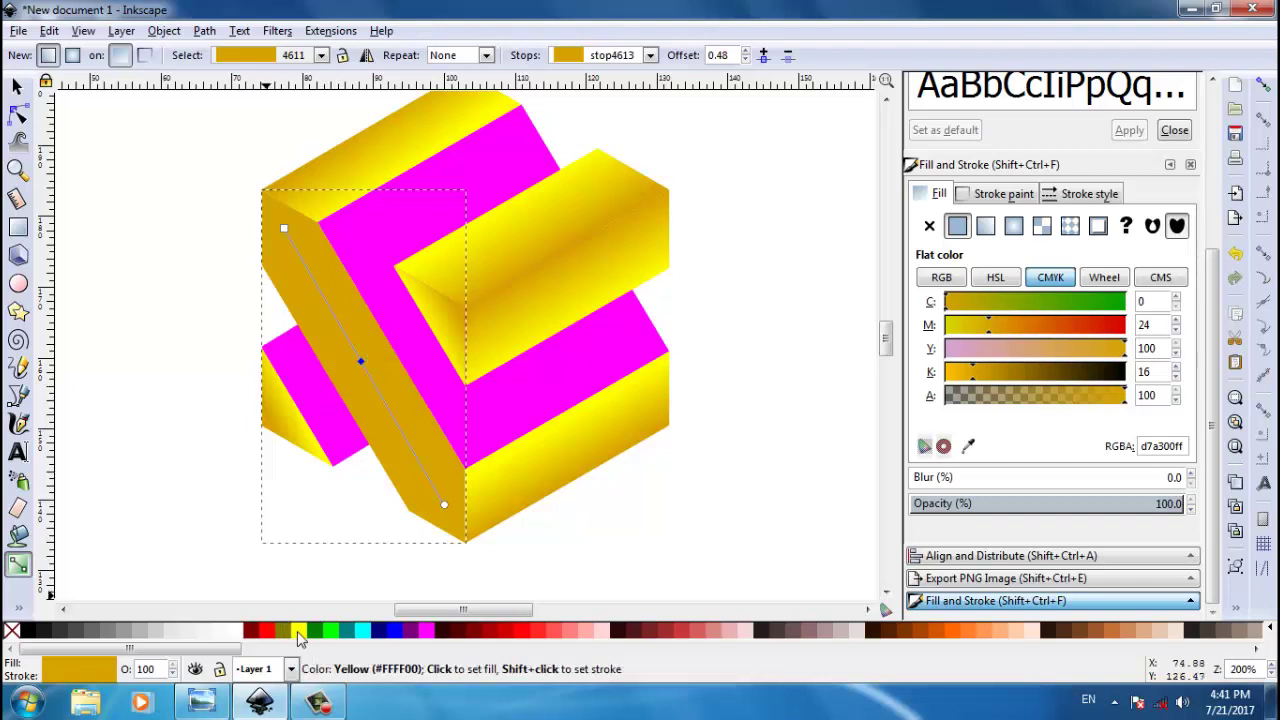
pyautogui.click(298, 638)
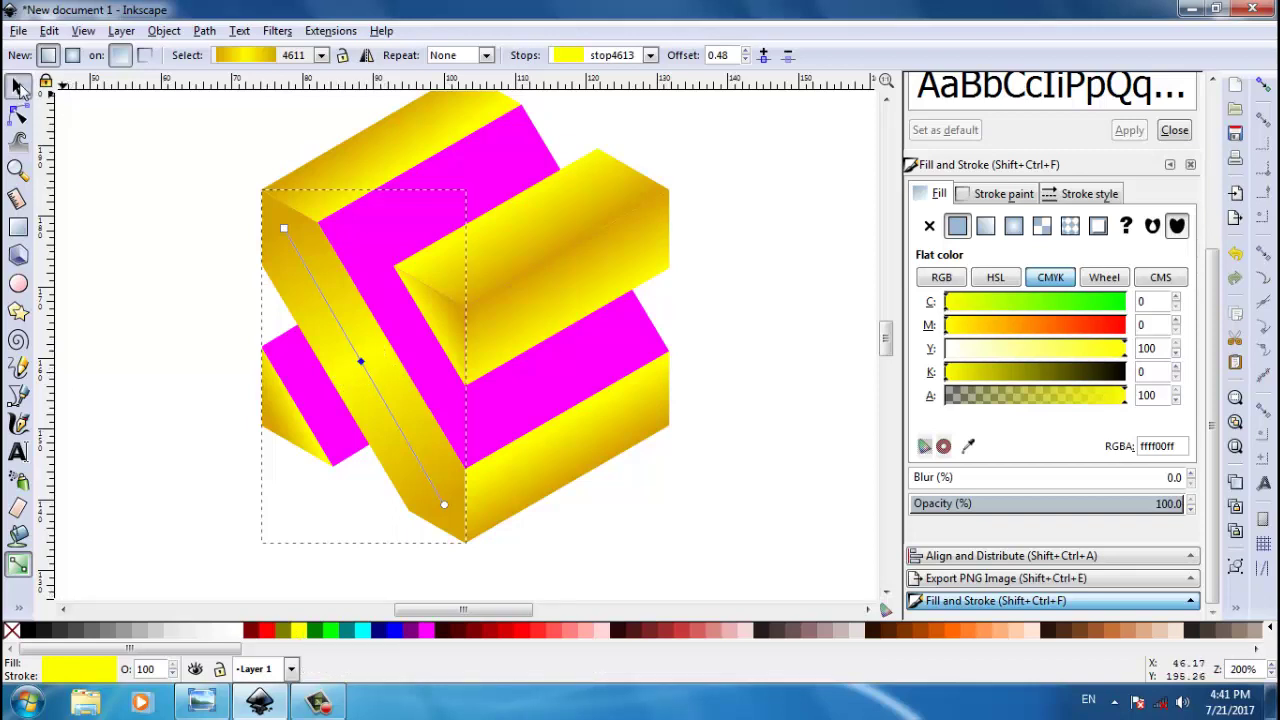
# Step: Fill the large magenta L-shaped face with the diagonal bar's linear gradient 4611
pyautogui.click(18, 86)
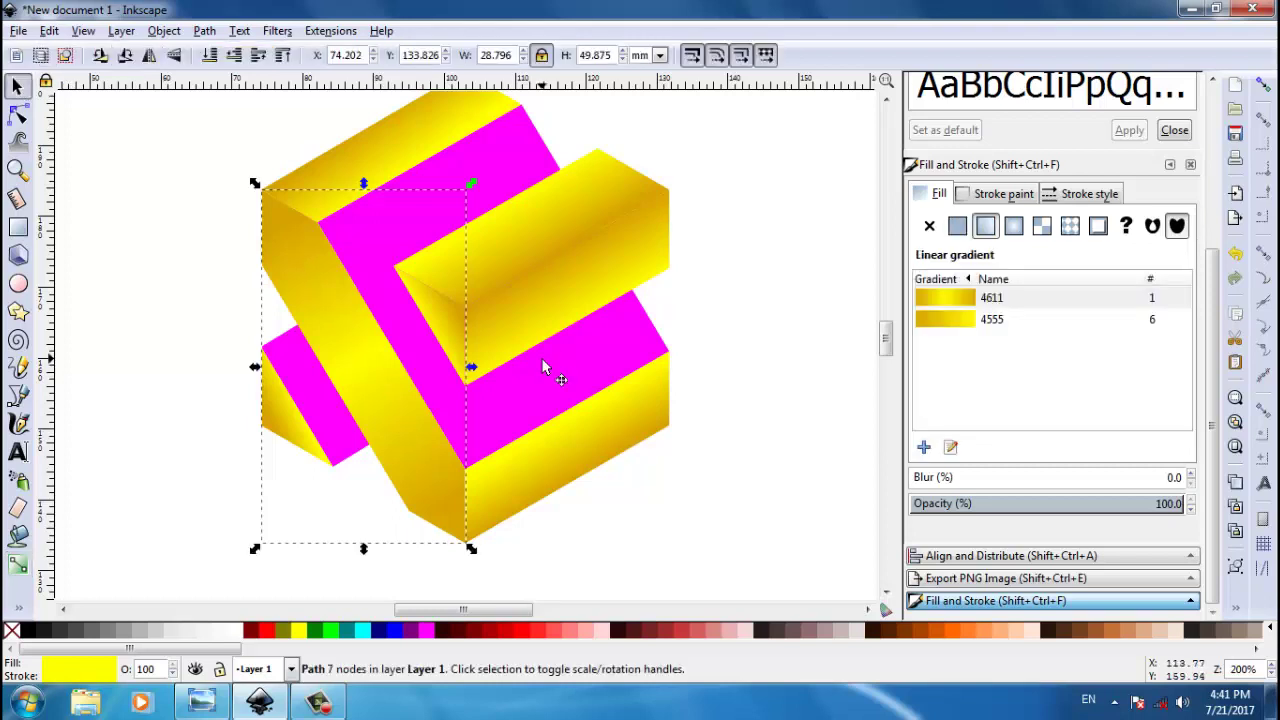
pyautogui.click(543, 368)
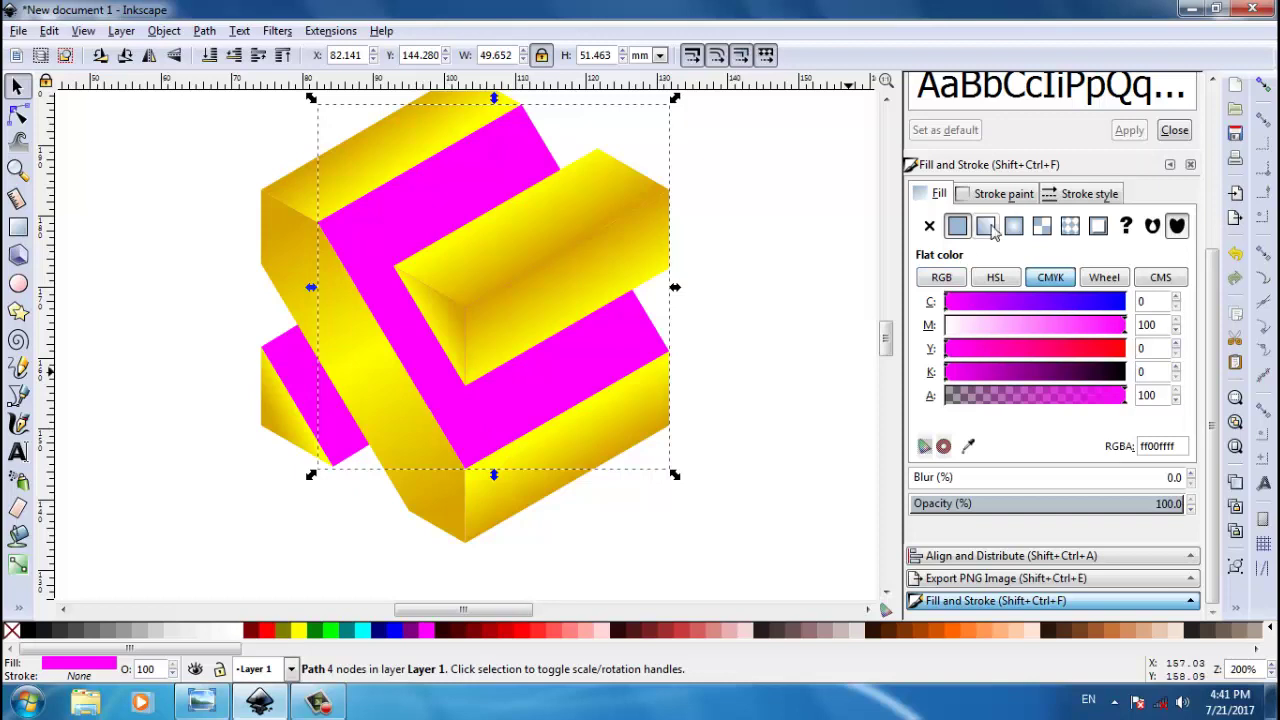
pyautogui.click(988, 227)
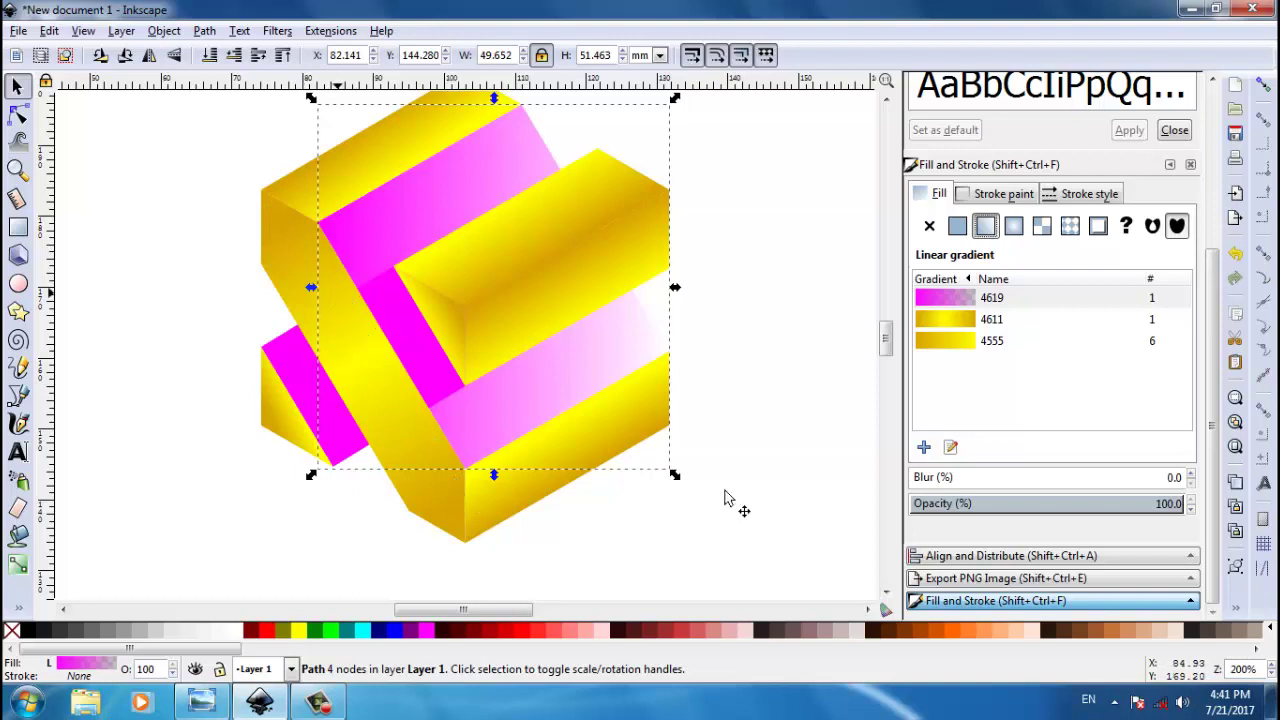
pyautogui.click(953, 322)
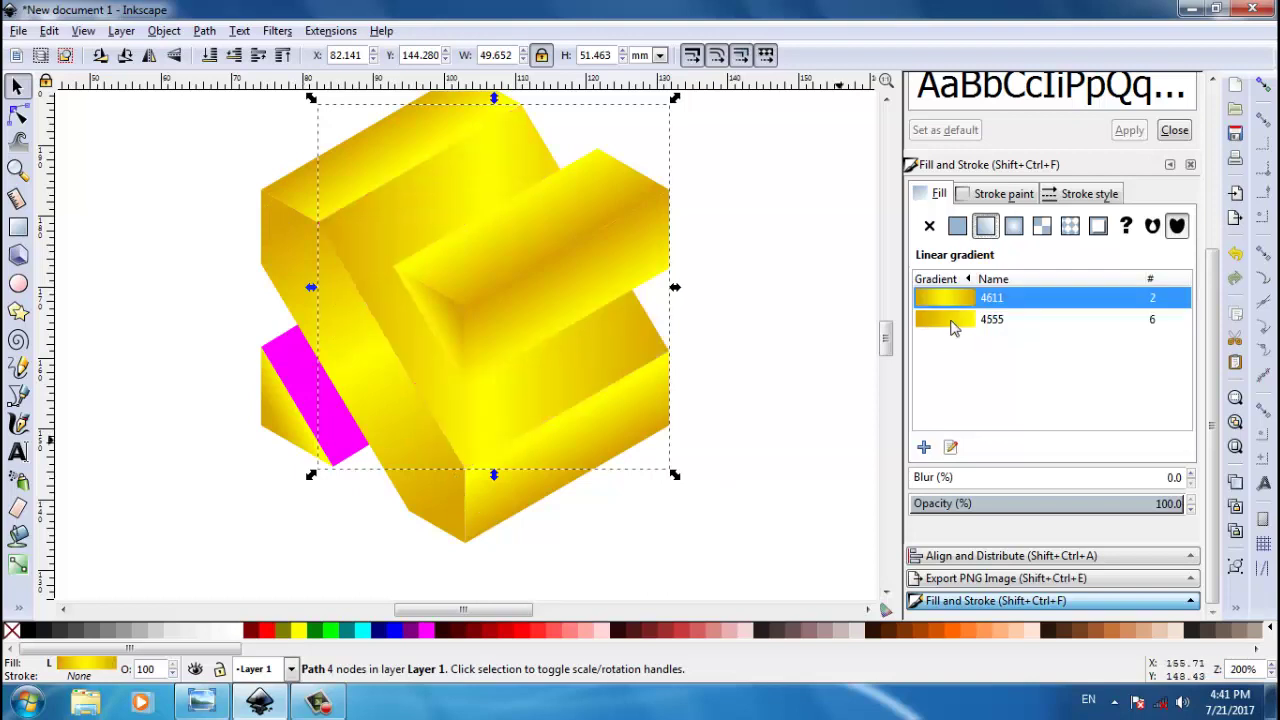
# Step: Angle the face's gradient from its top edge steeply down toward the lower right
pyautogui.click(18, 568)
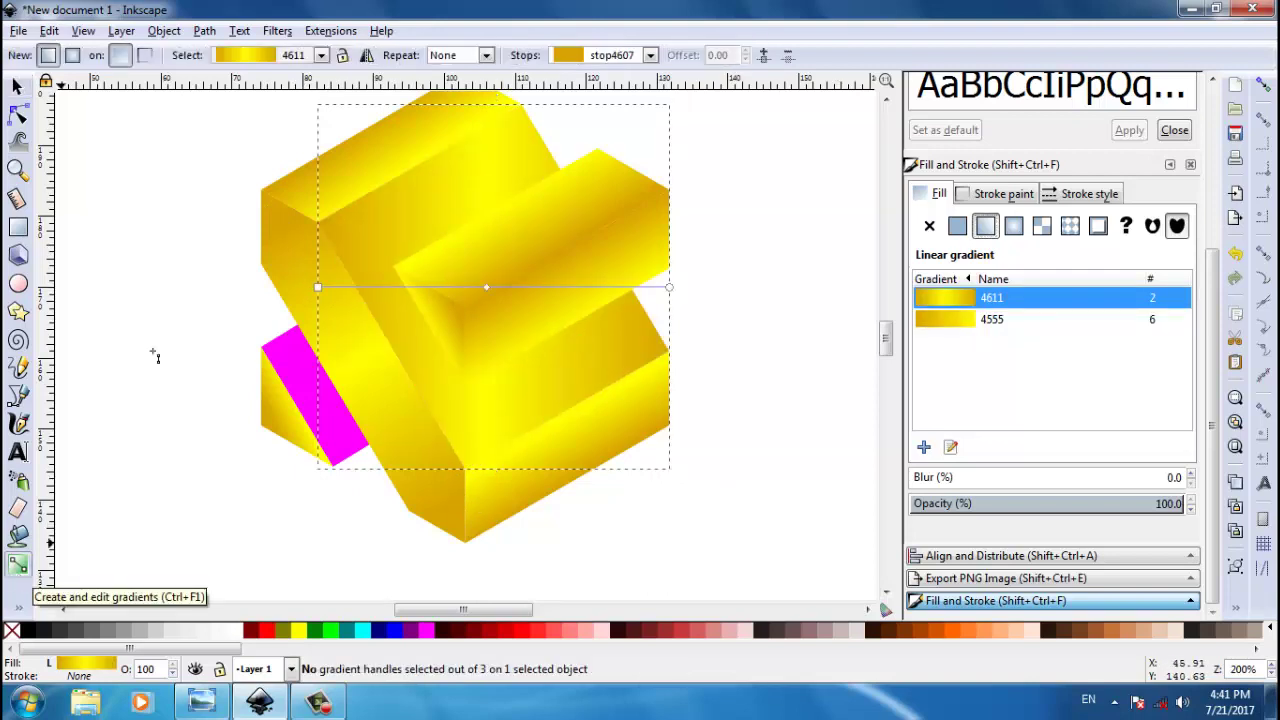
pyautogui.moveTo(320, 290); pyautogui.dragTo(410, 172)
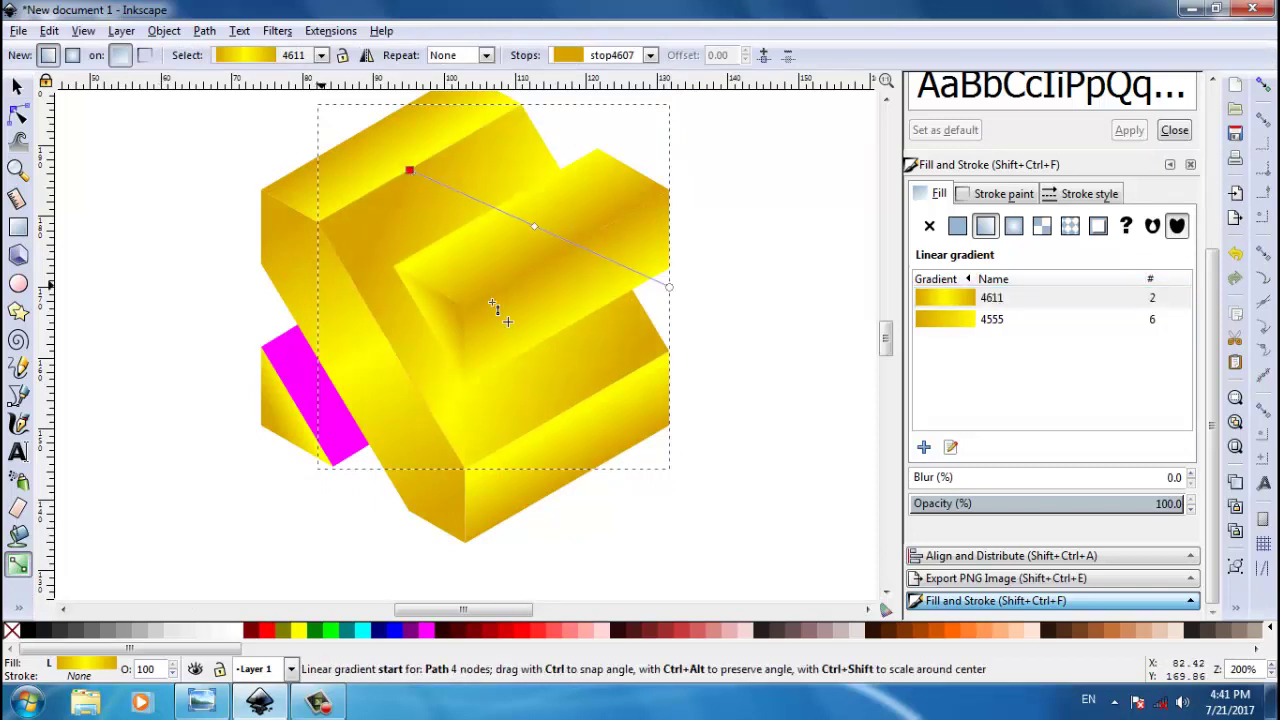
pyautogui.moveTo(671, 289)
pyautogui.mouseDown()
pyautogui.moveTo(578, 367)
pyautogui.moveTo(569, 405)
pyautogui.mouseUp()
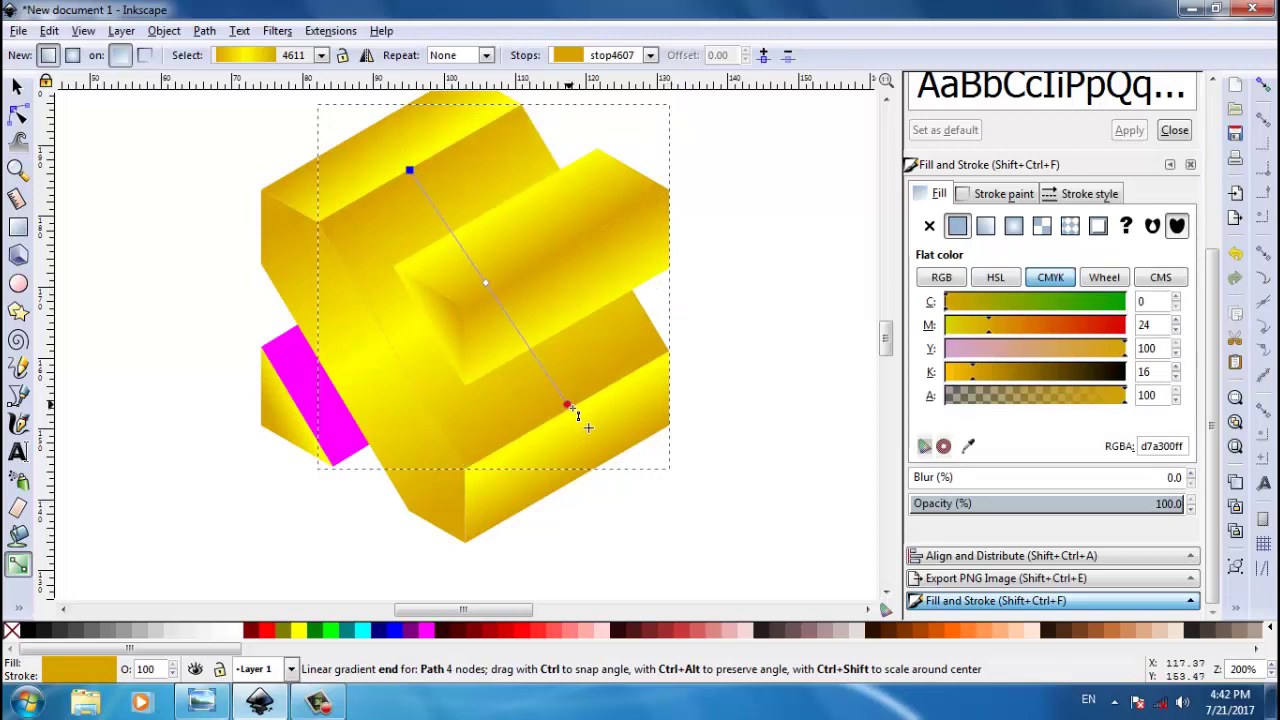
pyautogui.moveTo(567, 405); pyautogui.dragTo(562, 412)
pyautogui.click(562, 413)
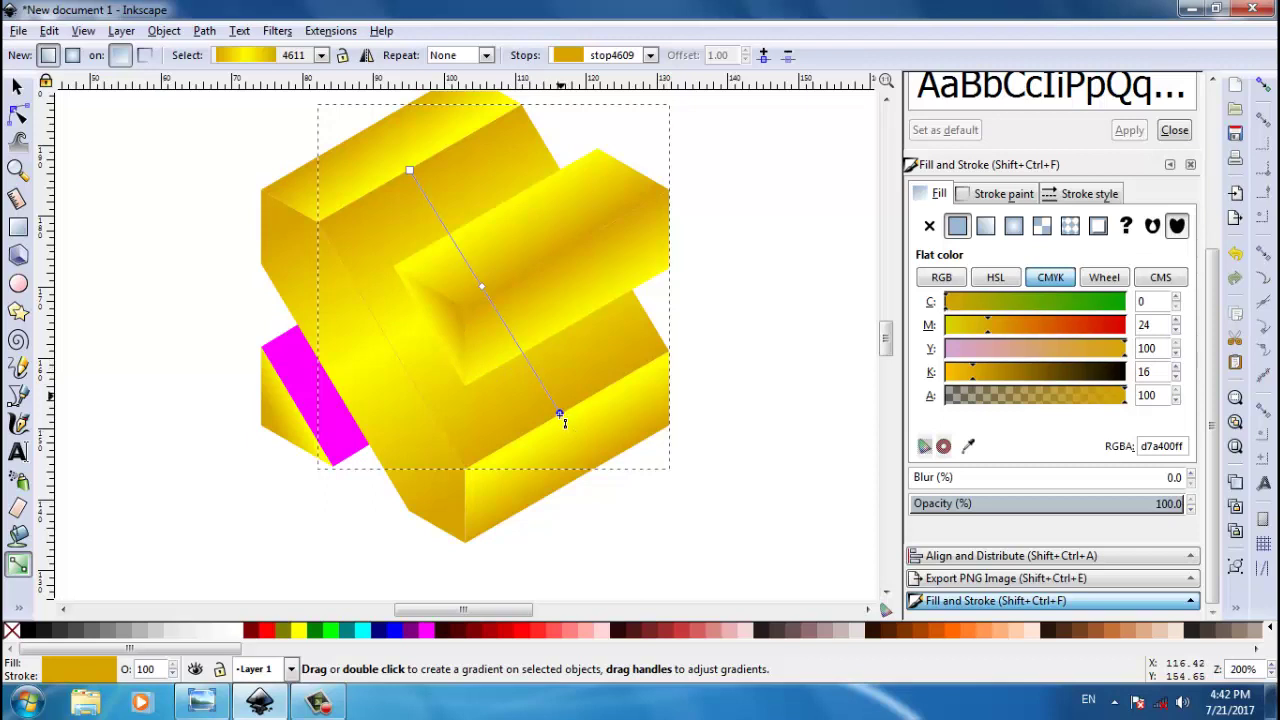
# Step: Use the Dropper to make the gradient's end stop bright yellow and its start stop lighter gold
pyautogui.click(18, 607)
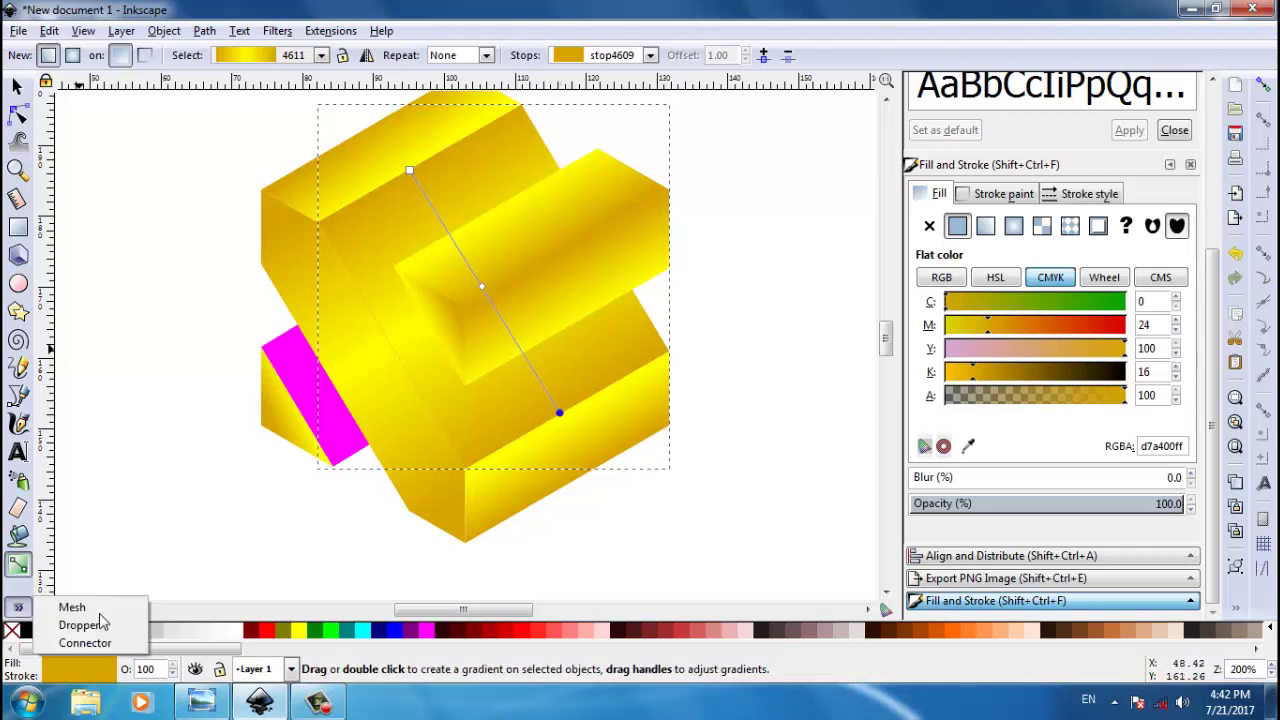
pyautogui.click(101, 624)
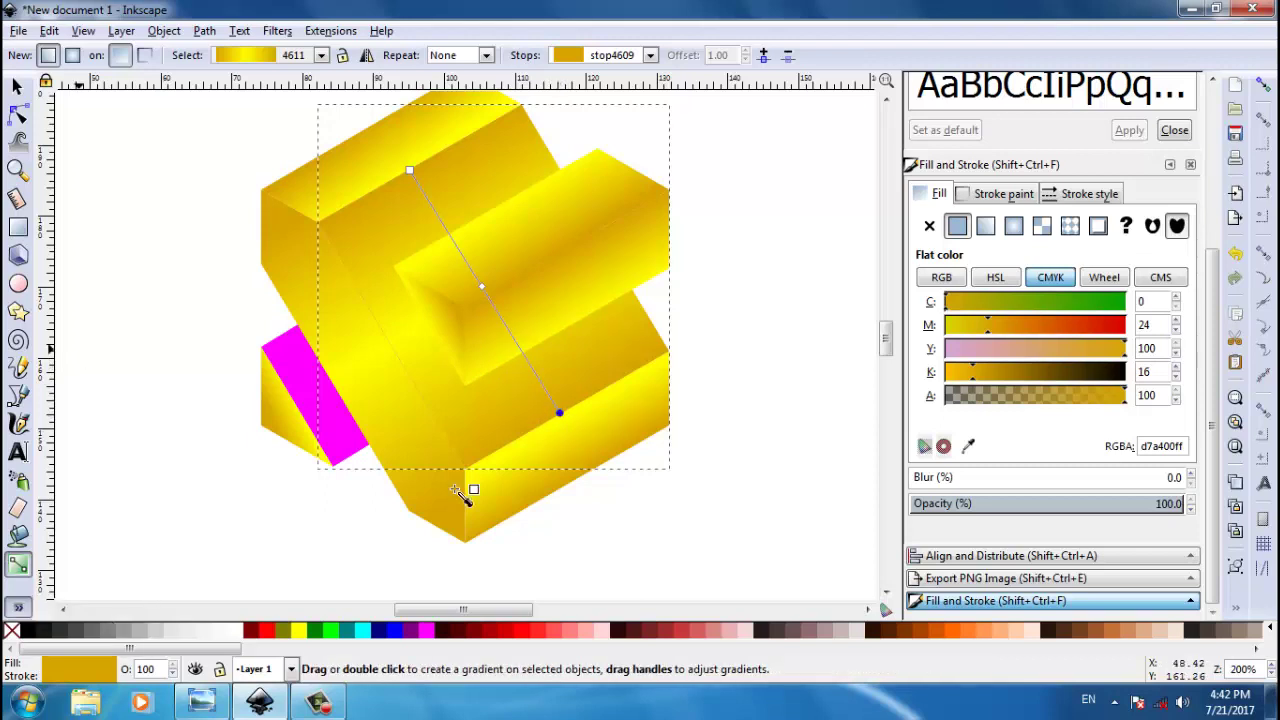
pyautogui.click(376, 360)
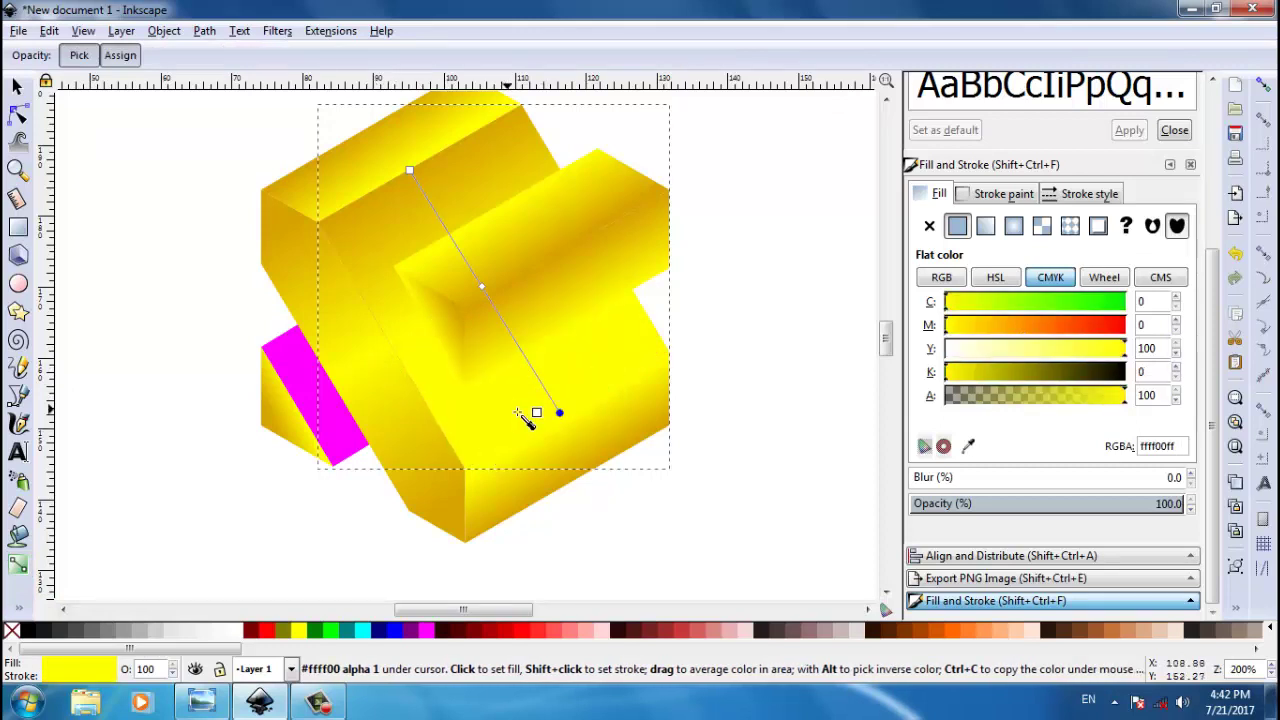
pyautogui.click(410, 172)
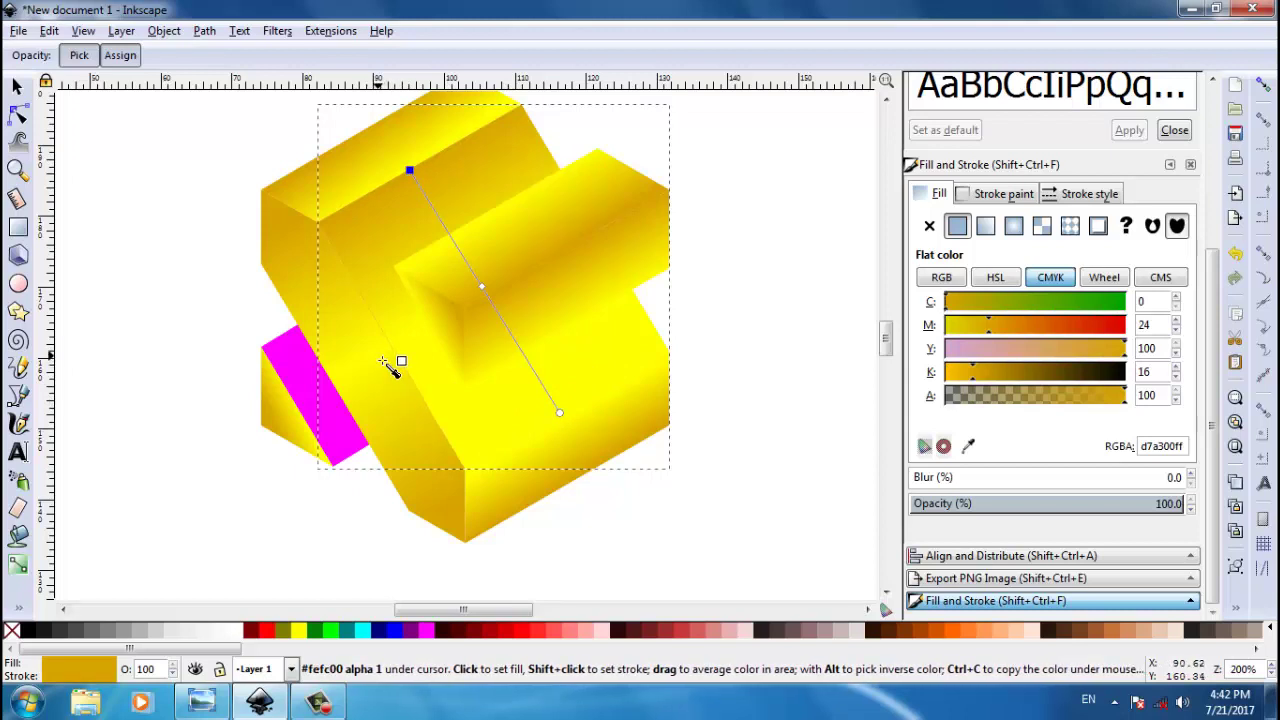
pyautogui.click(353, 331)
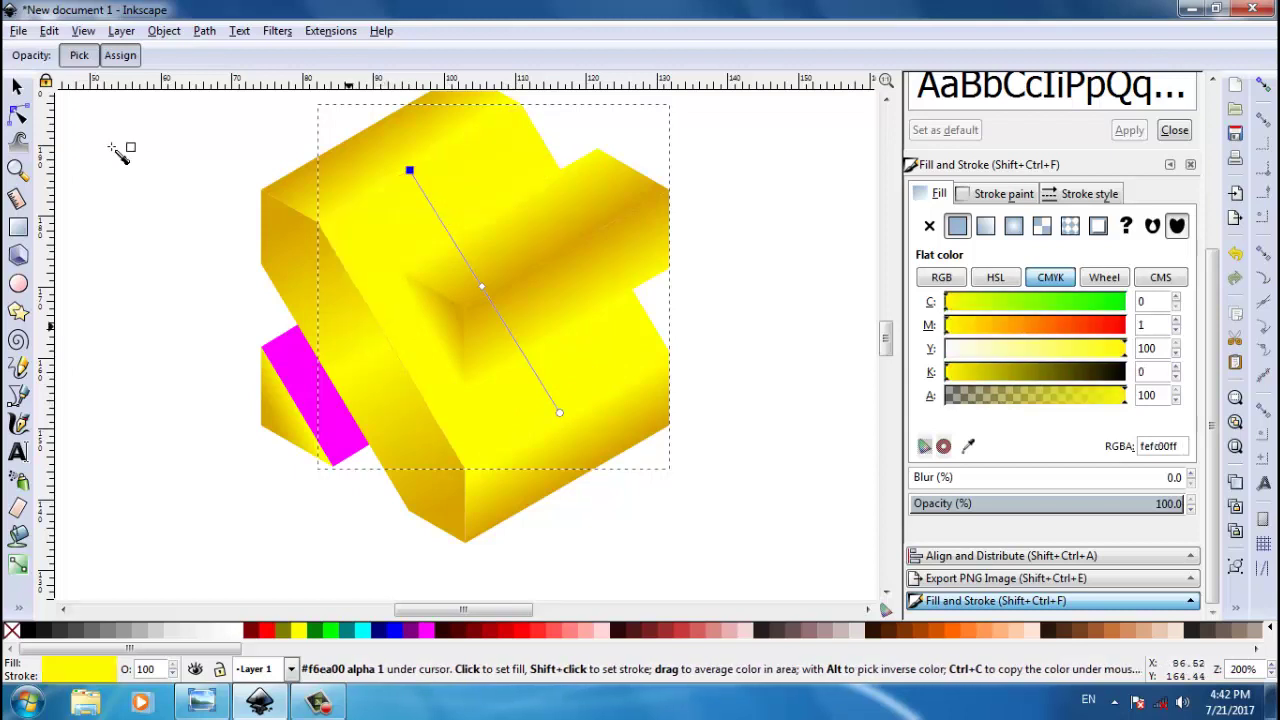
# Step: Slide the middle stop toward the start and add another stop lower on the gradient
pyautogui.click(17, 565)
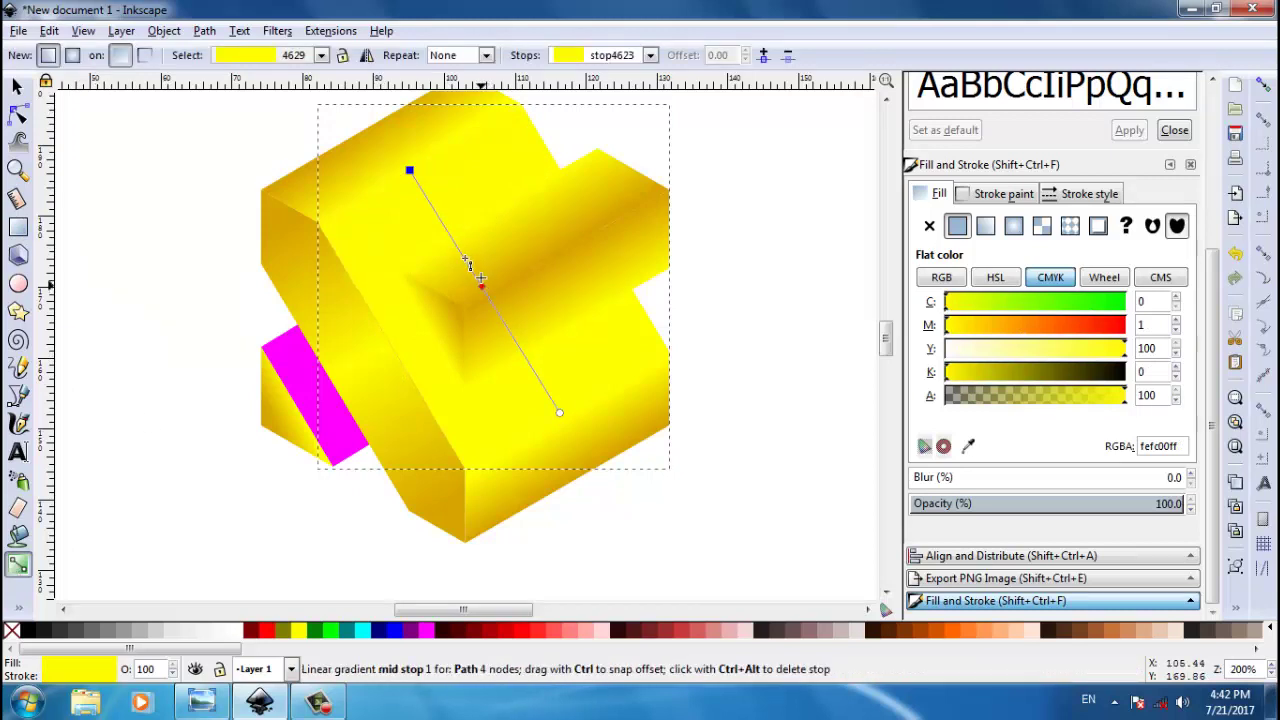
pyautogui.moveTo(481, 286); pyautogui.dragTo(458, 250)
pyautogui.click(522, 366)
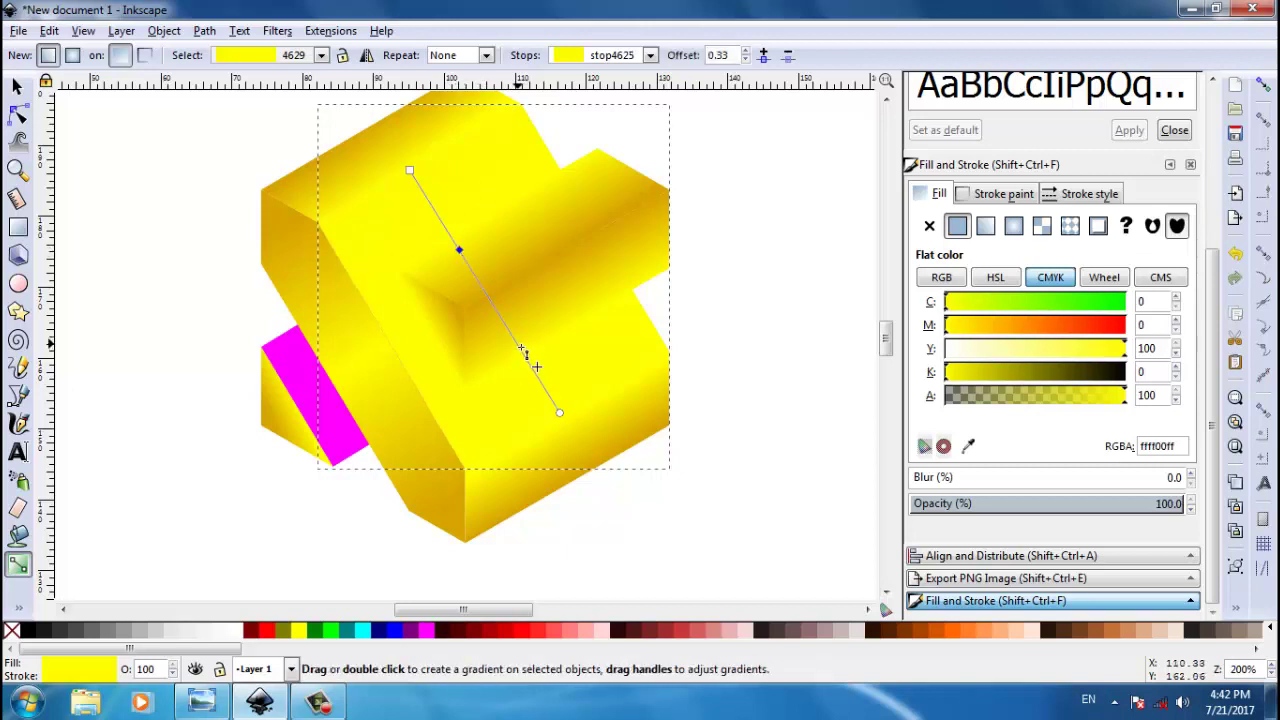
pyautogui.doubleClick(518, 344)
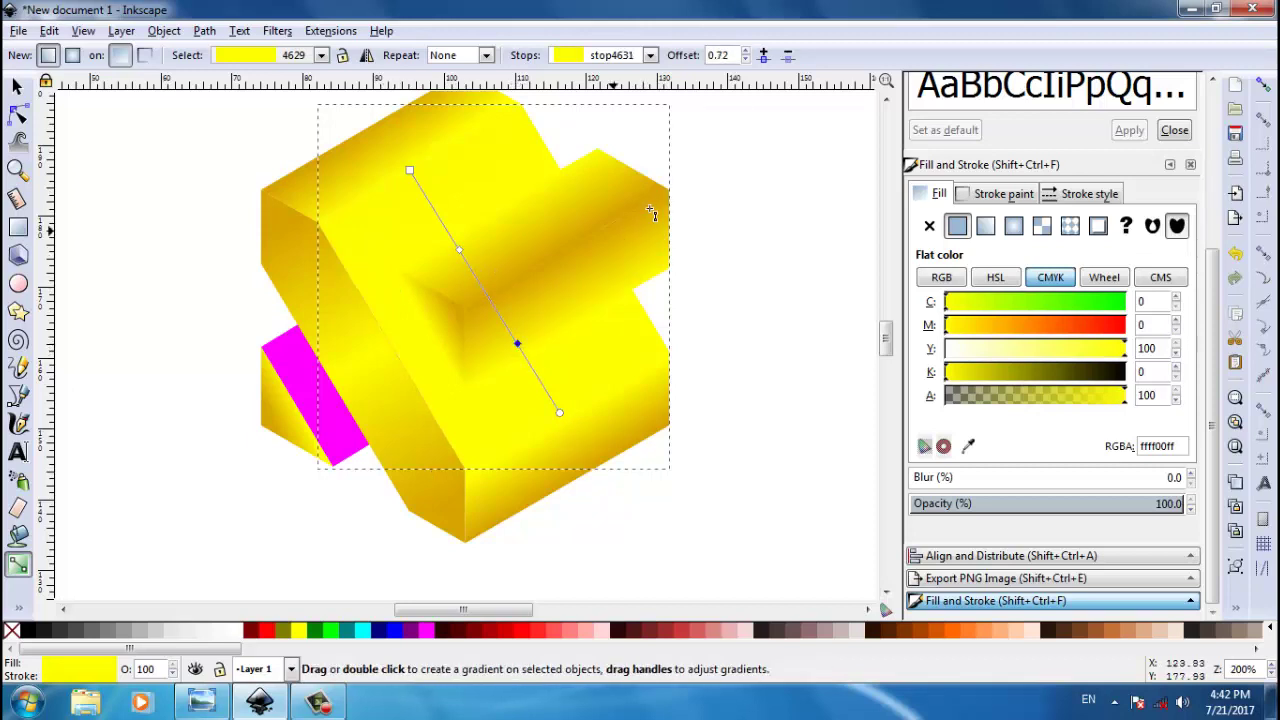
# Step: Colour the new stop and the middle stop dark gold #D7A300
pyautogui.click(22, 608)
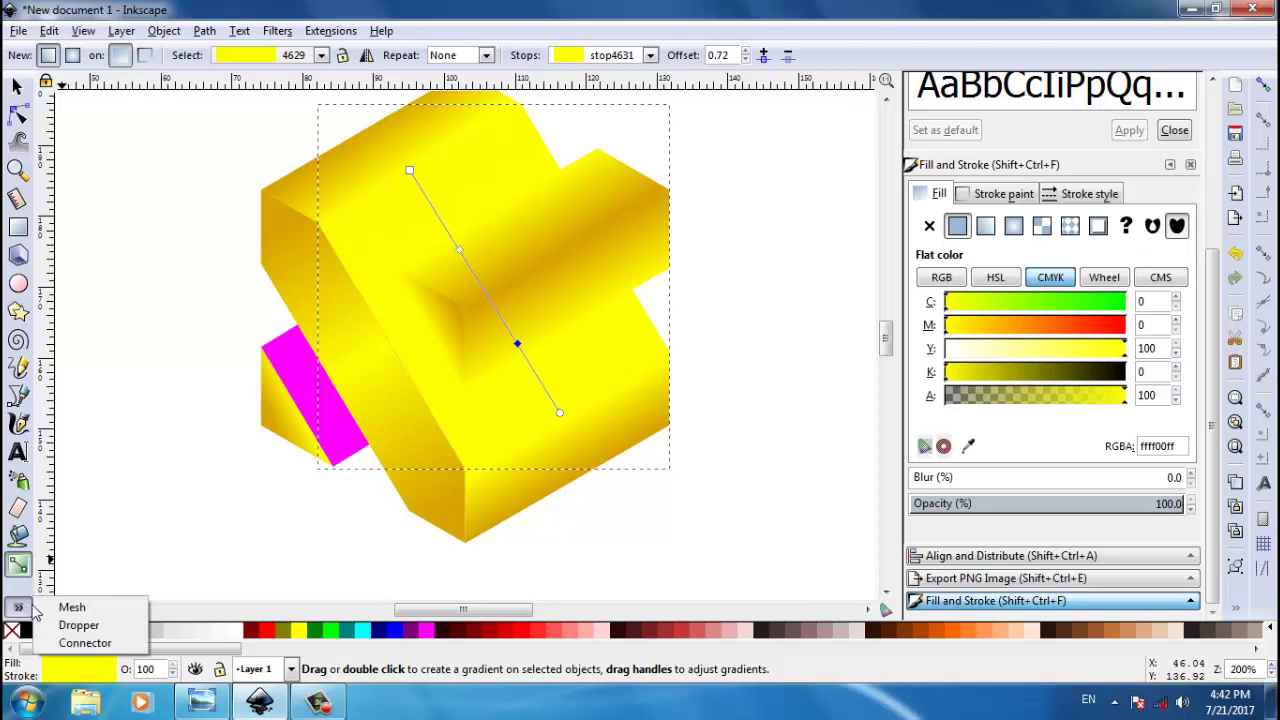
pyautogui.click(80, 625)
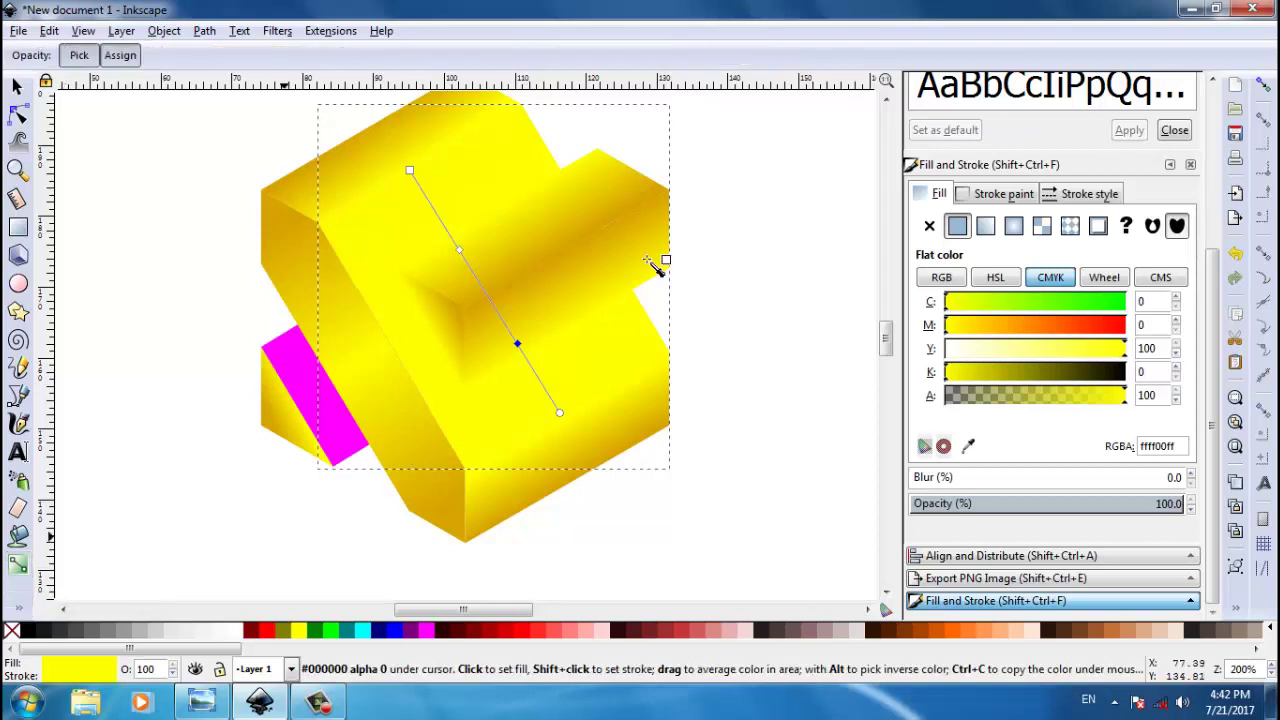
pyautogui.click(649, 206)
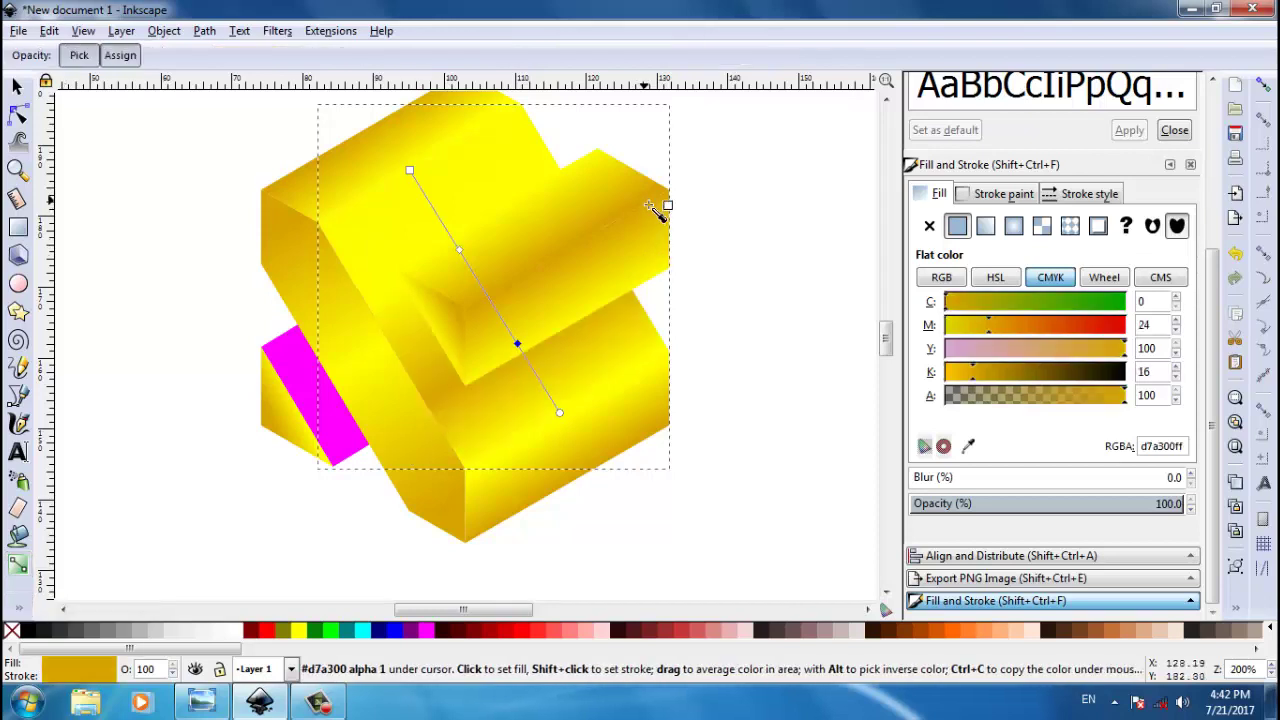
pyautogui.click(460, 251)
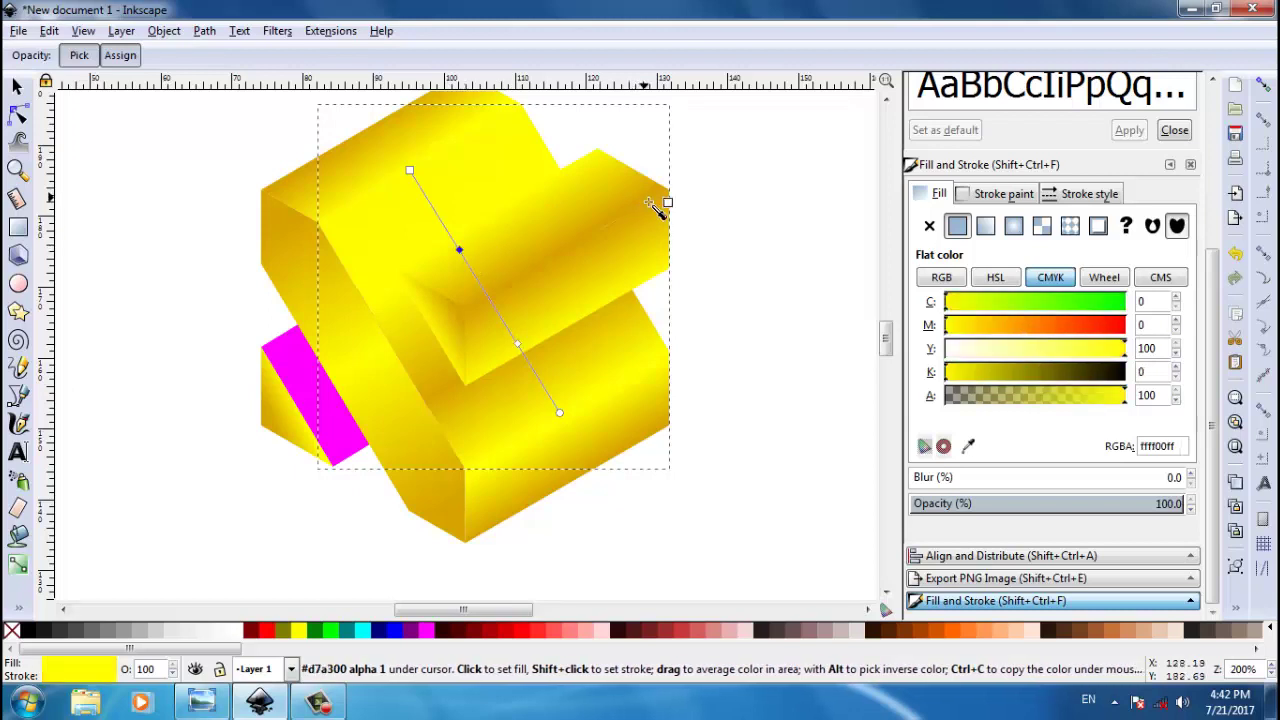
pyautogui.click(649, 206)
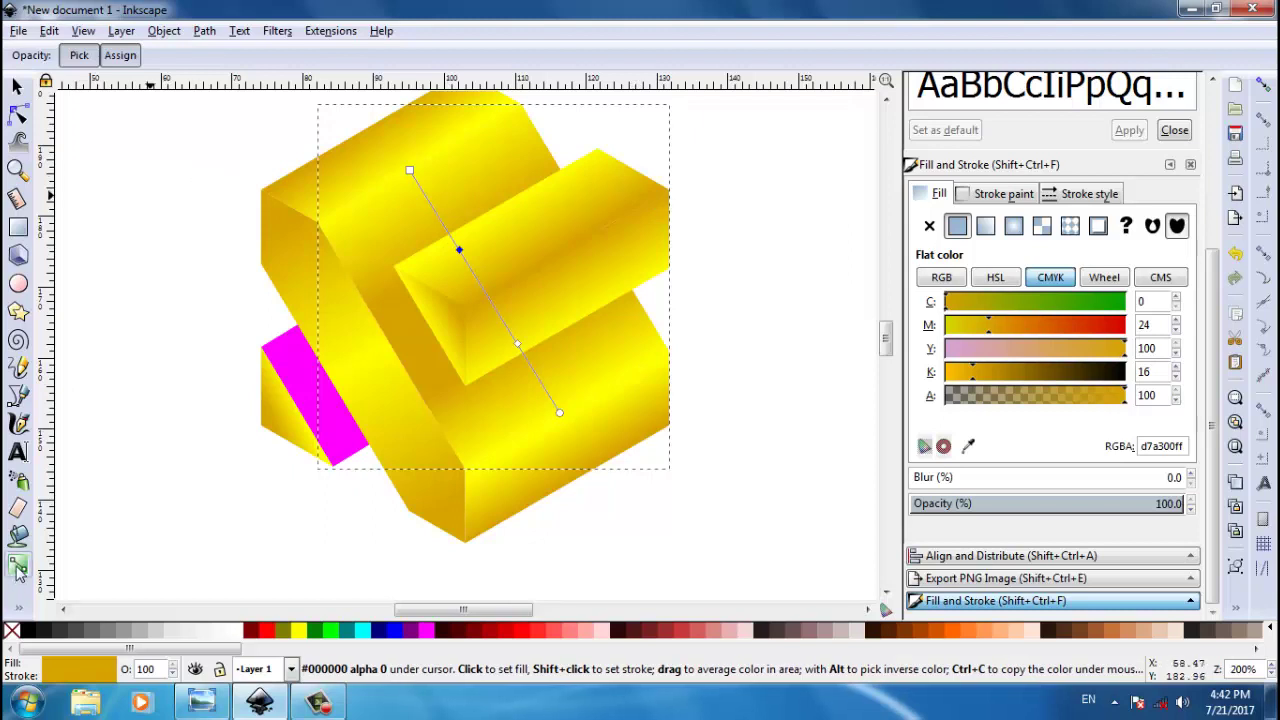
pyautogui.click(18, 567)
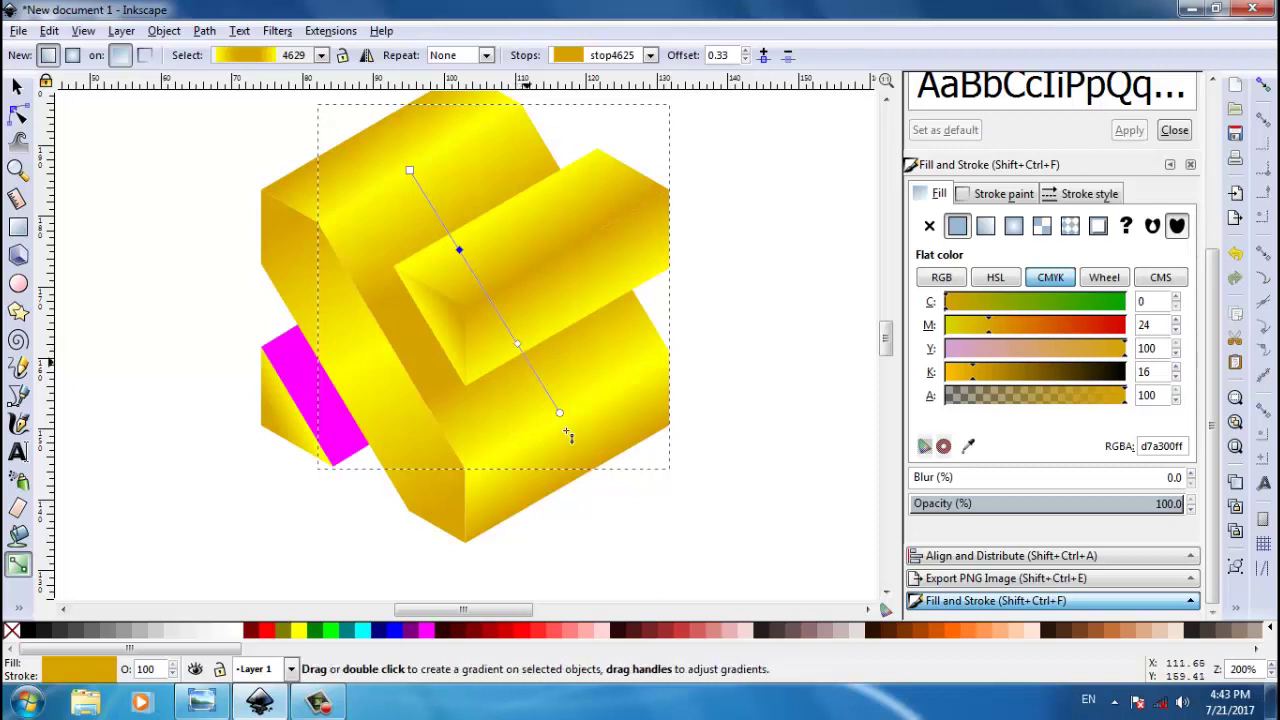
# Step: Extend the gradient end lower and shift the dark gold stops to offsets 0.39 and 0.66
pyautogui.moveTo(561, 413); pyautogui.dragTo(565, 434)
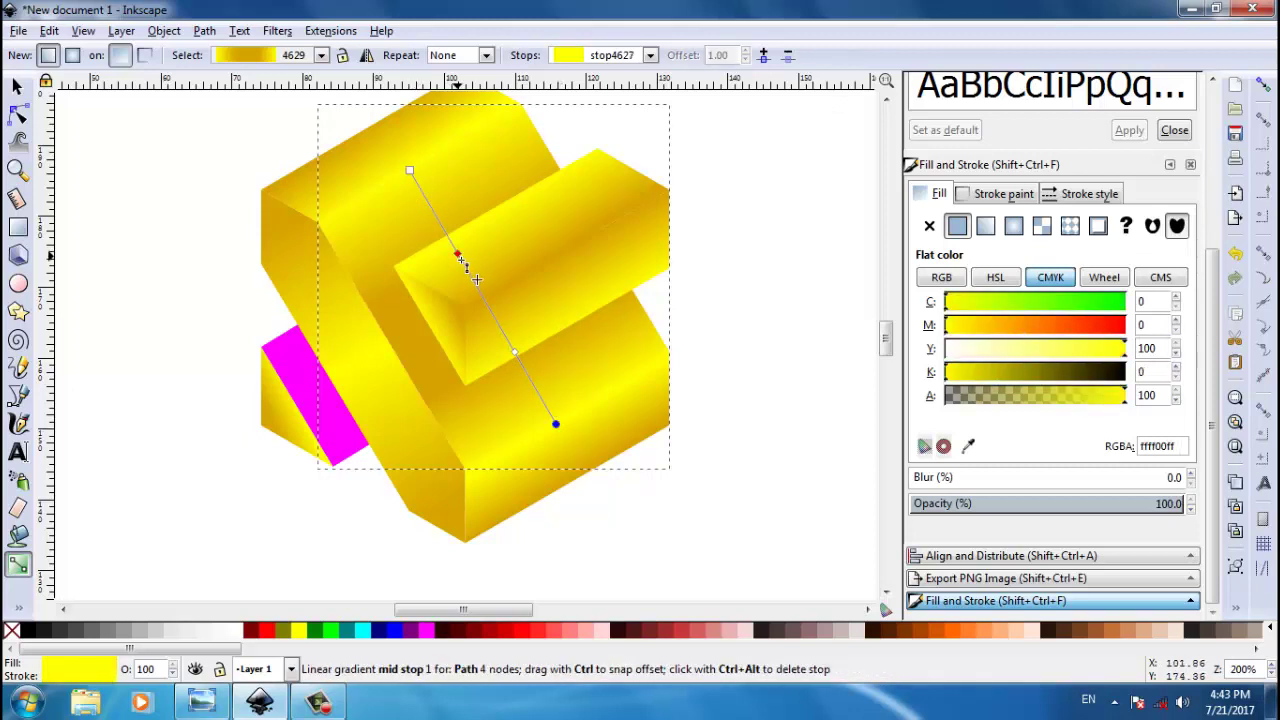
pyautogui.moveTo(463, 263); pyautogui.dragTo(464, 264)
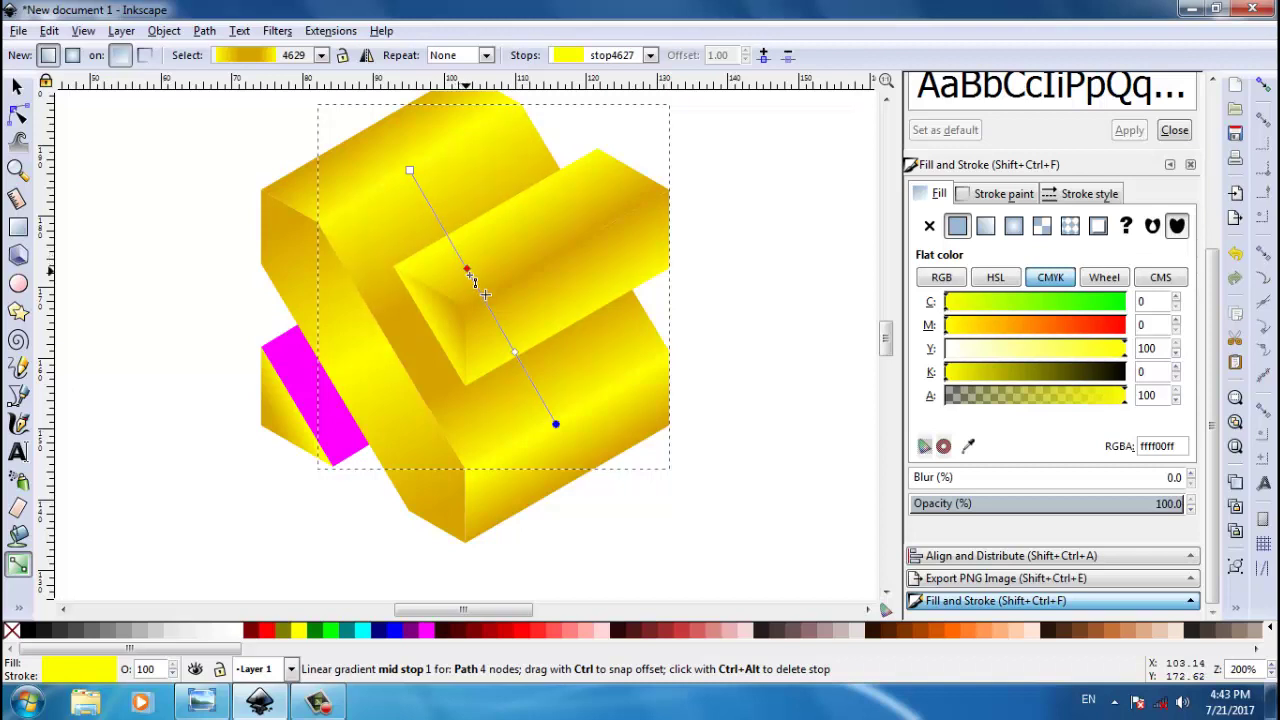
pyautogui.click(516, 355)
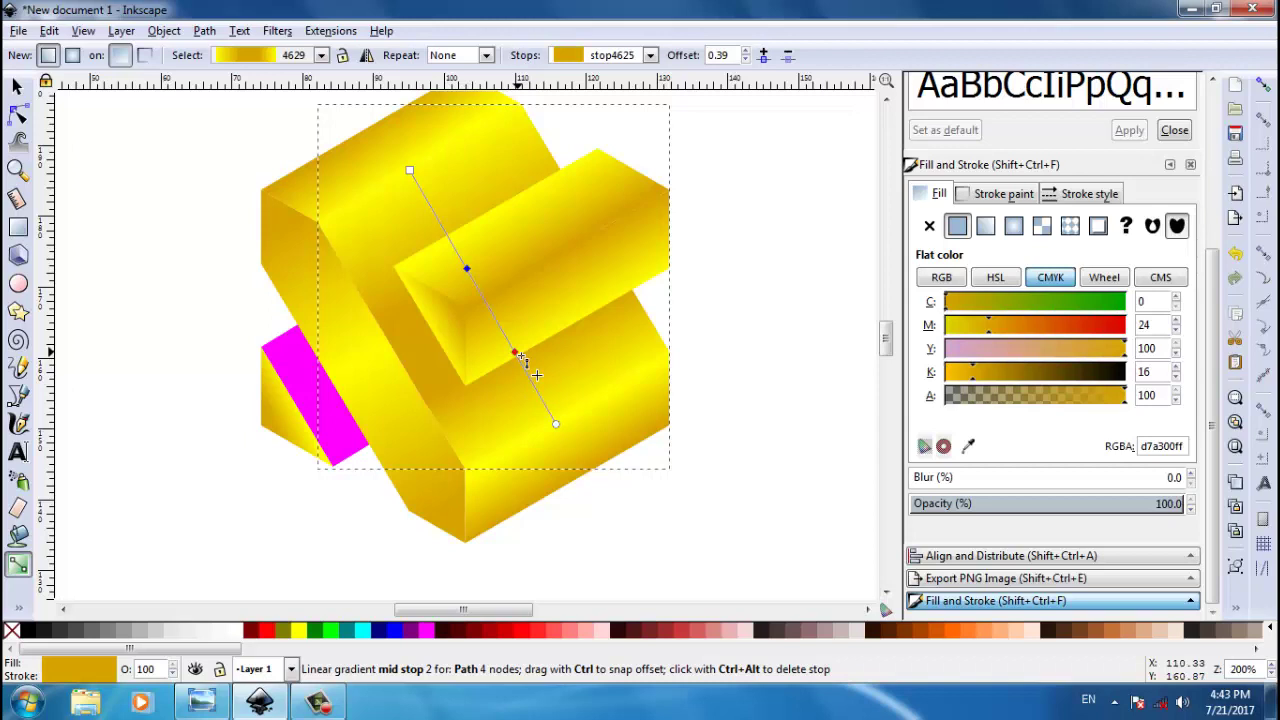
pyautogui.moveTo(516, 352); pyautogui.dragTo(512, 345)
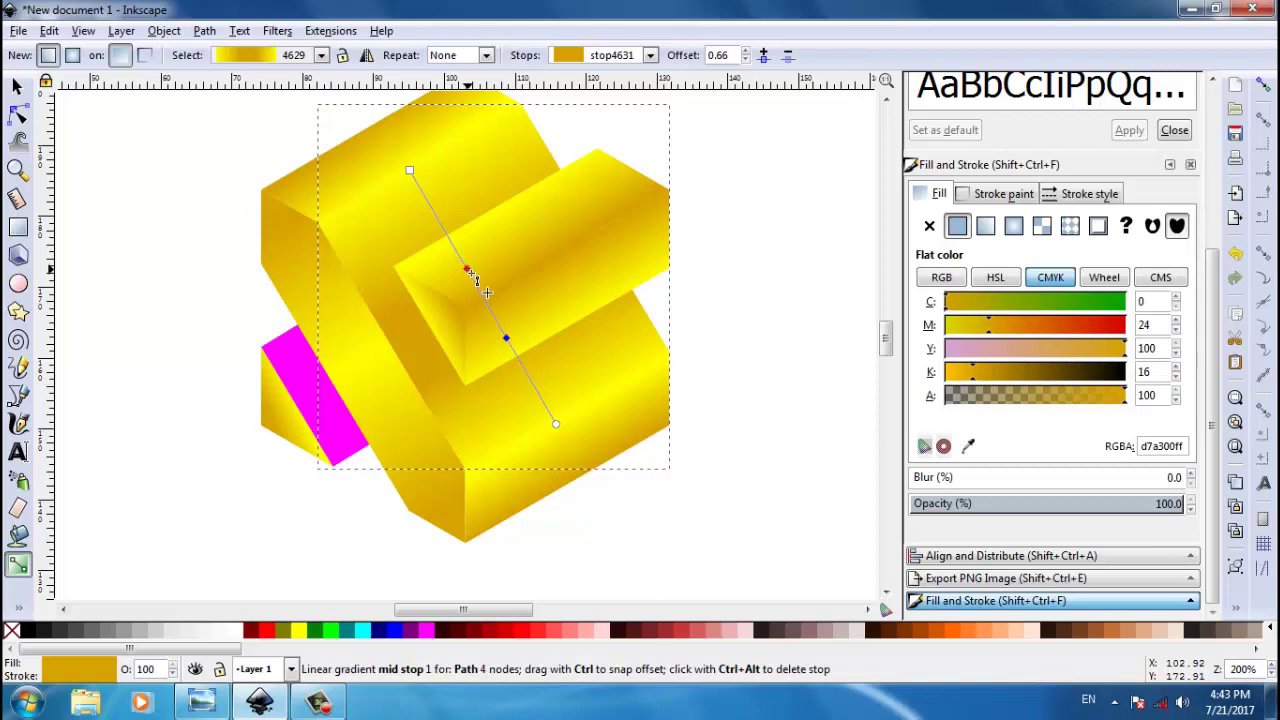
pyautogui.click(467, 270)
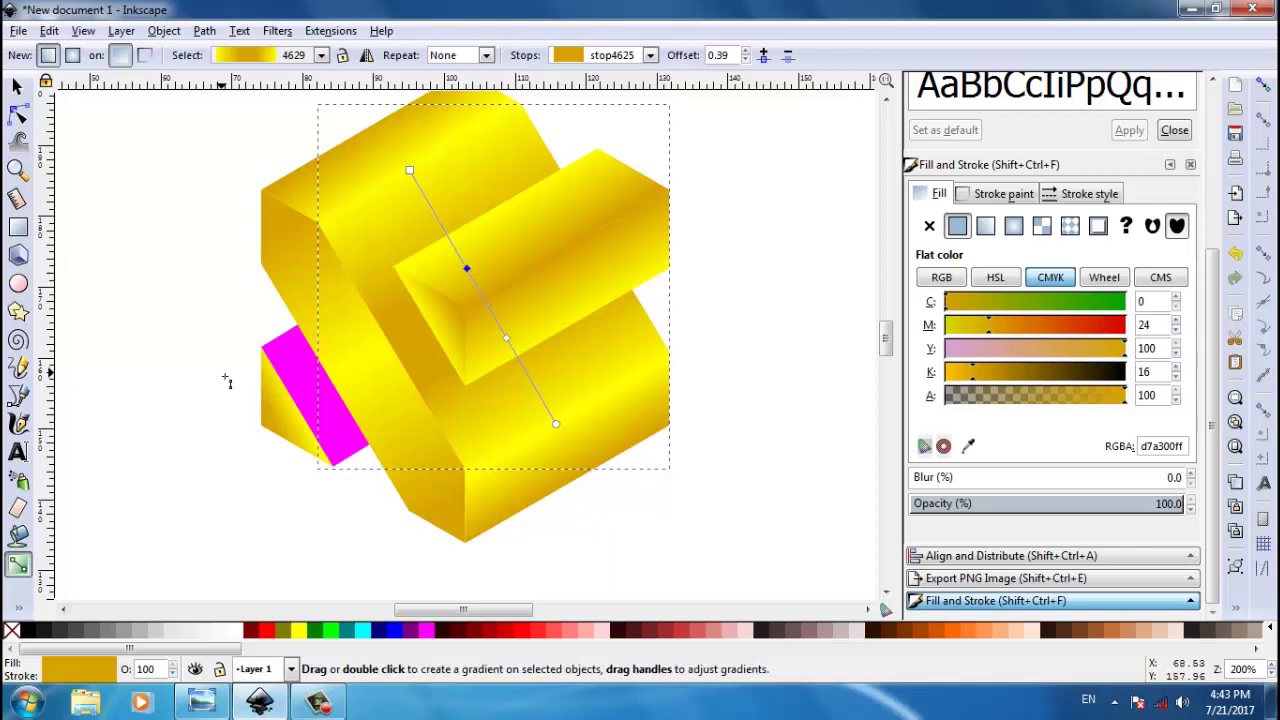
pyautogui.click(16, 86)
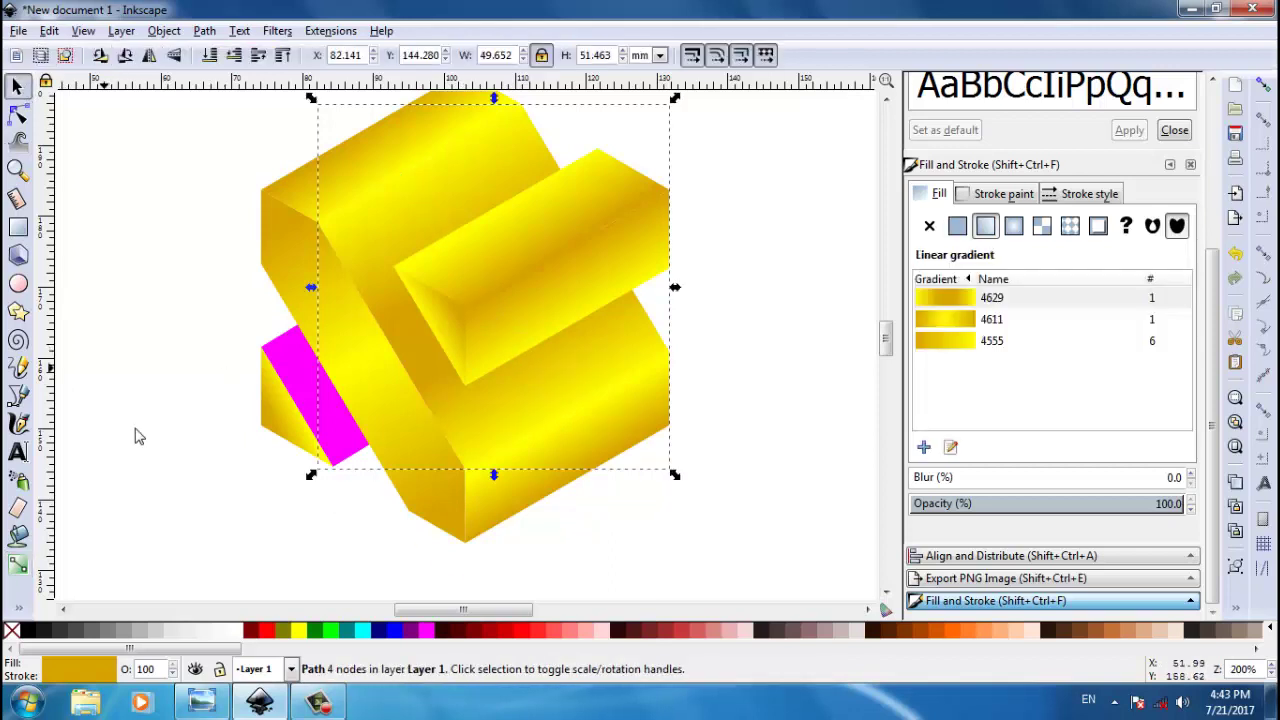
# Step: Fill the last small magenta face with the shared linear gradient 4555
pyautogui.press('Escape')
pyautogui.click(305, 385)
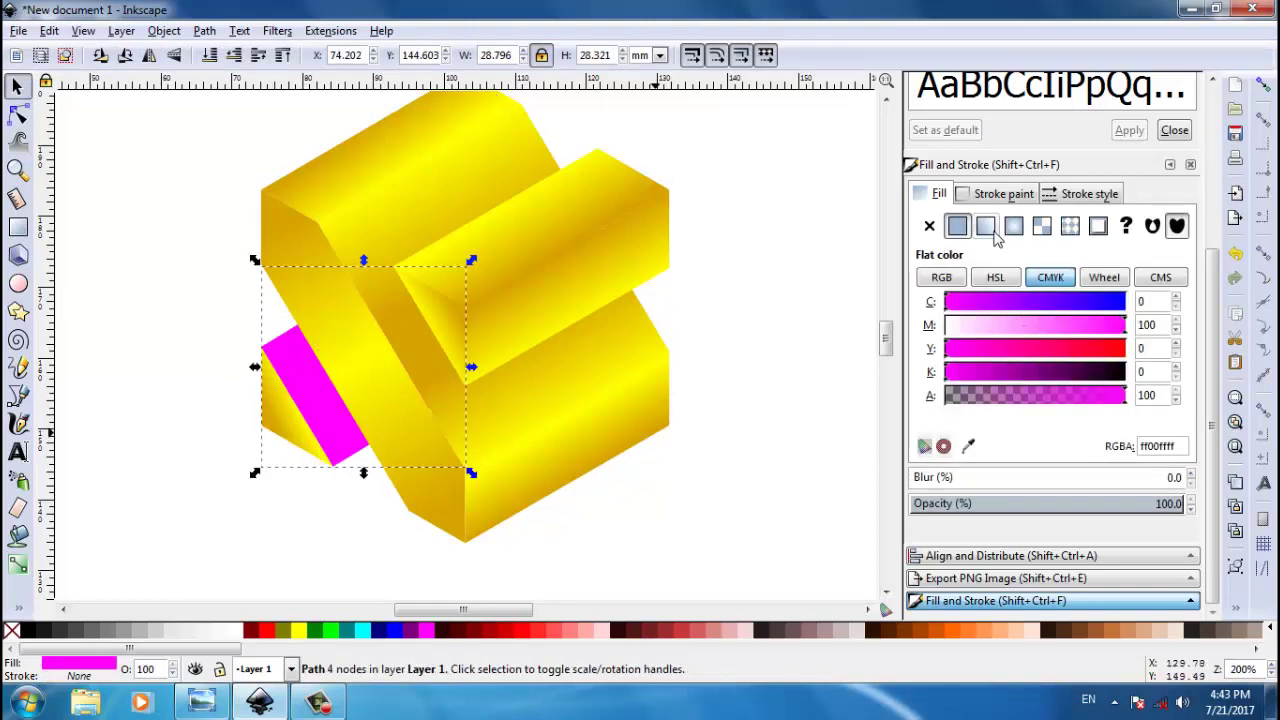
pyautogui.click(986, 226)
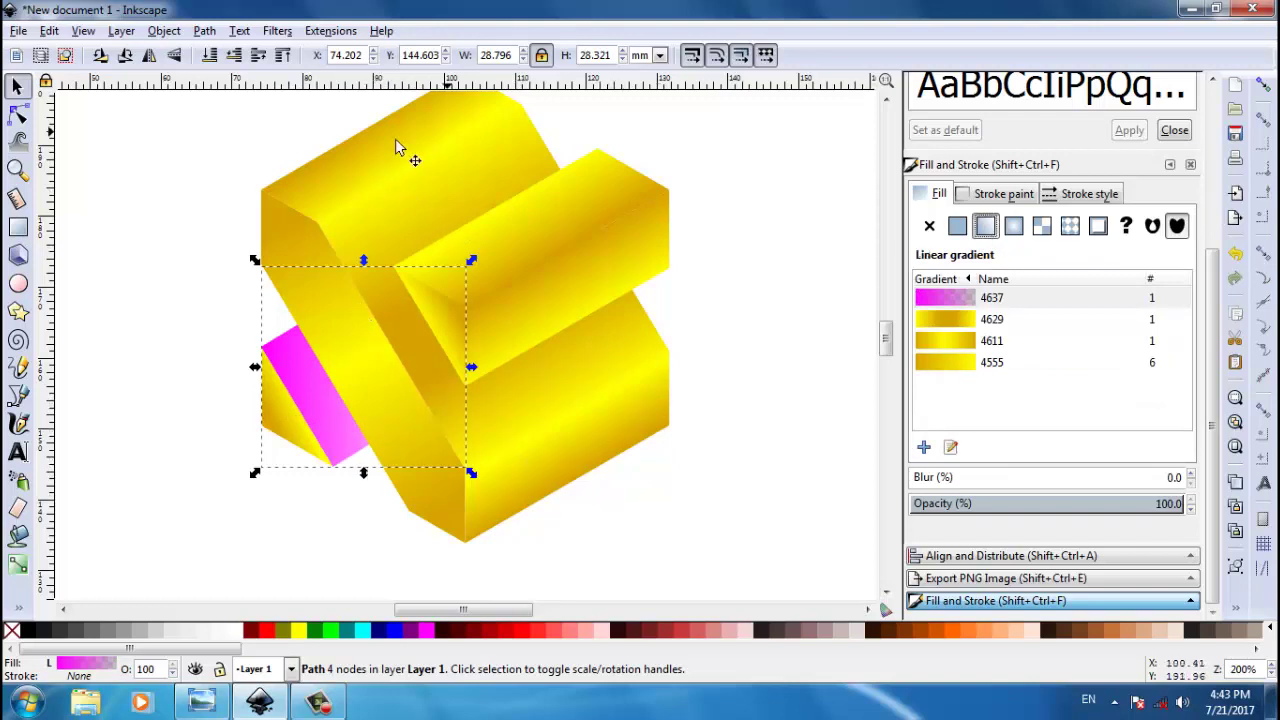
pyautogui.click(955, 365)
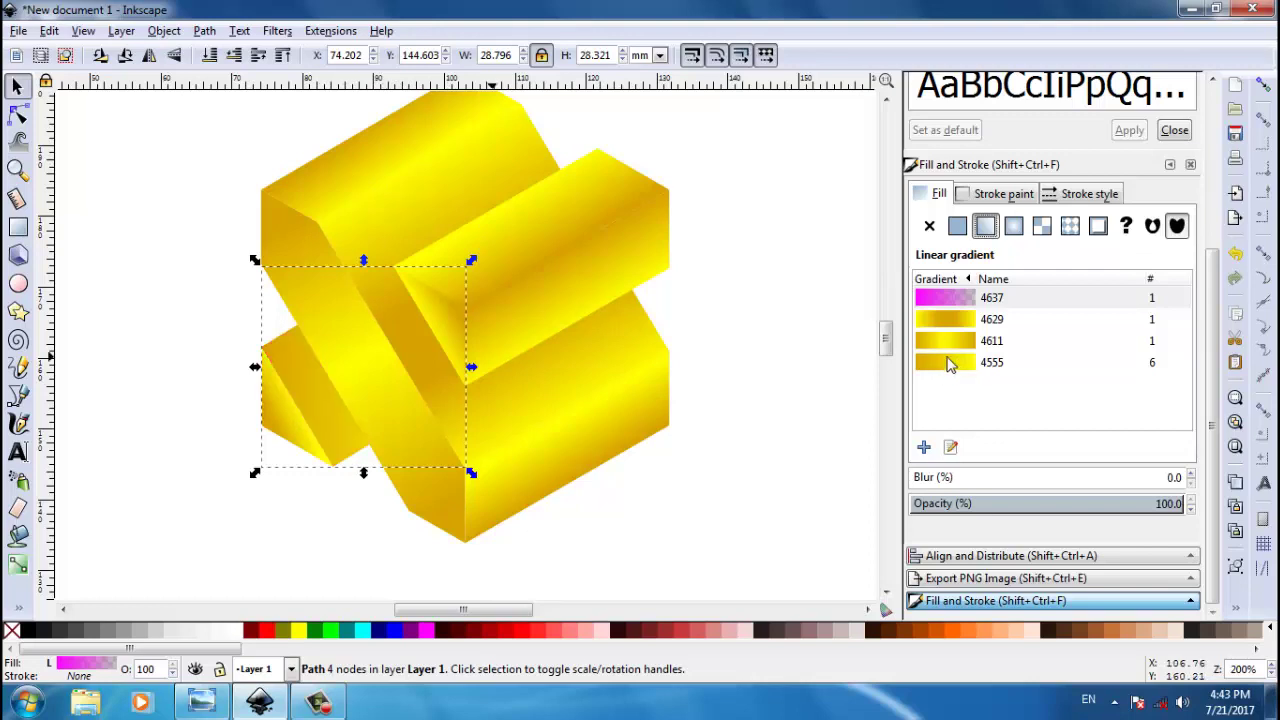
# Step: Angle the face's gradient to run across it, ending at the face's left side
pyautogui.click(18, 567)
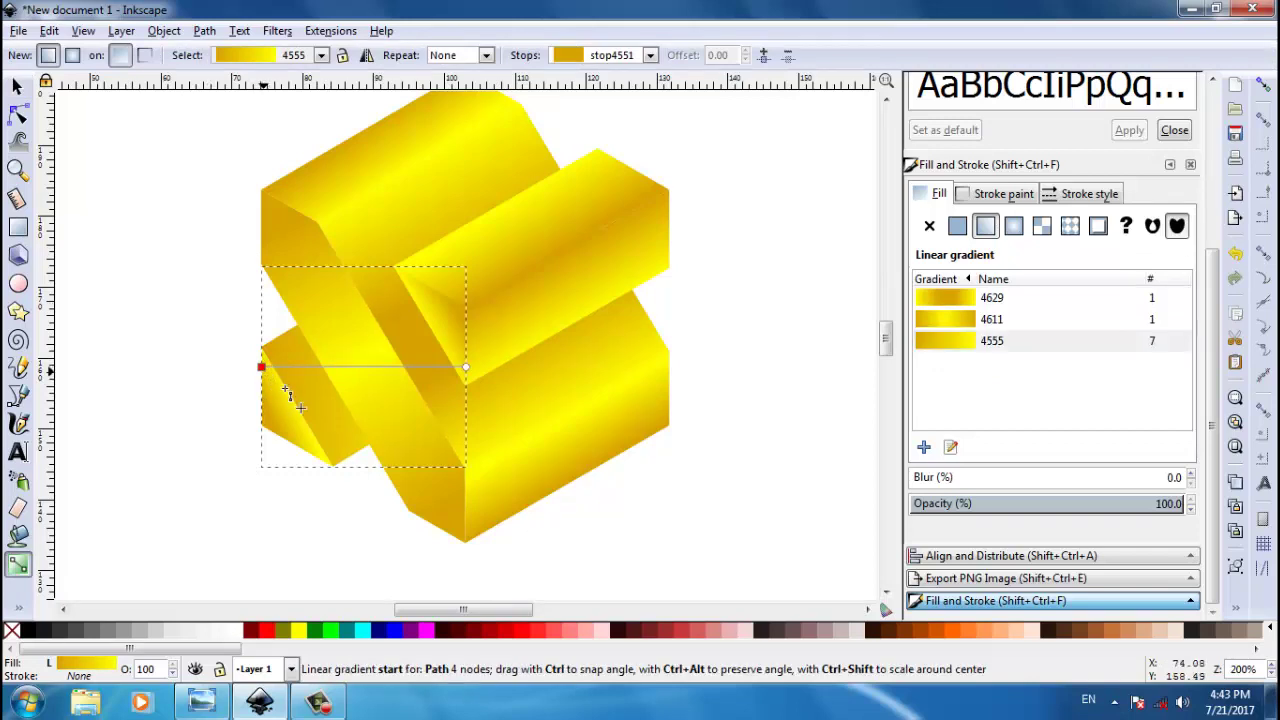
pyautogui.moveTo(292, 398); pyautogui.dragTo(333, 388)
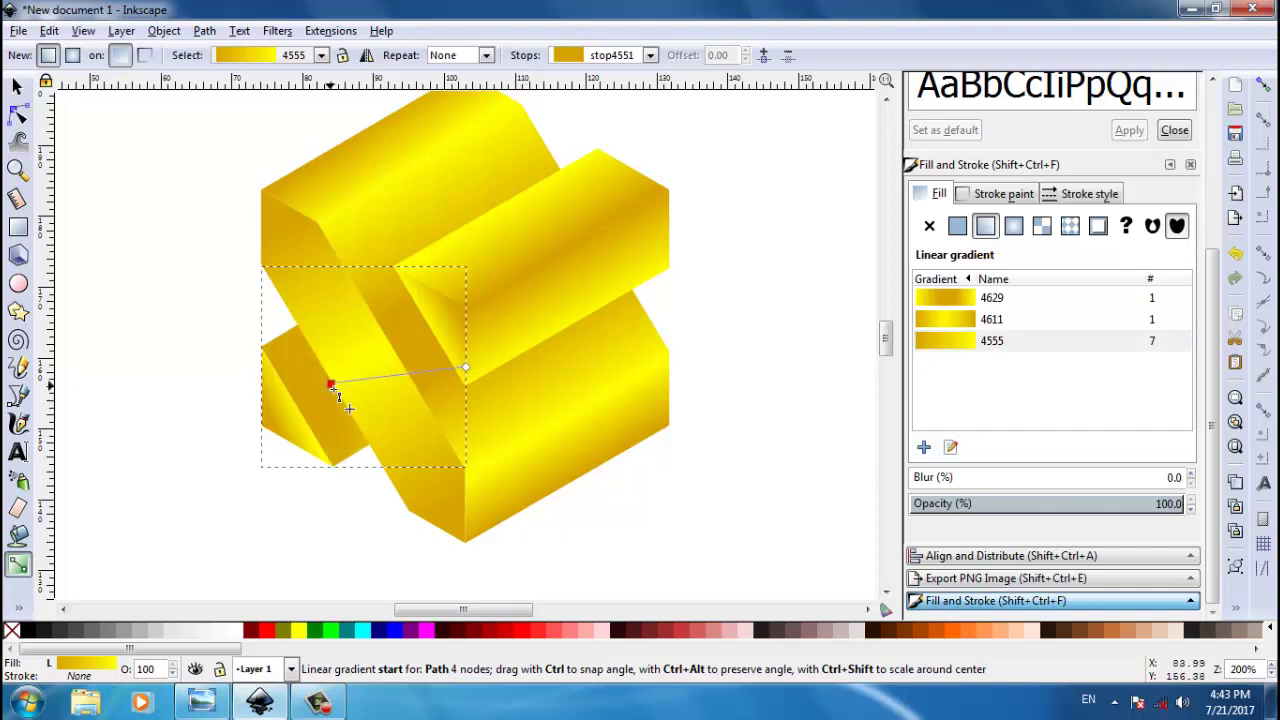
pyautogui.click(466, 368)
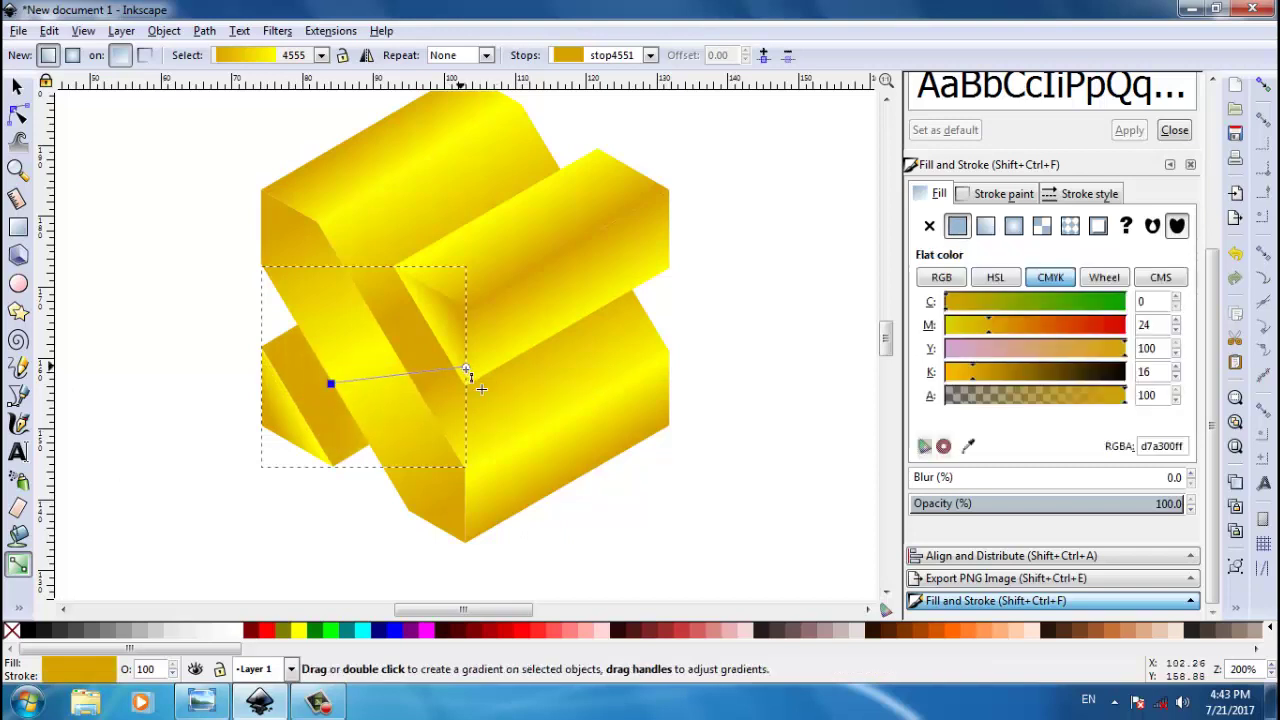
pyautogui.moveTo(466, 368)
pyautogui.mouseDown()
pyautogui.moveTo(406, 391)
pyautogui.moveTo(331, 385)
pyautogui.moveTo(288, 404)
pyautogui.mouseUp()
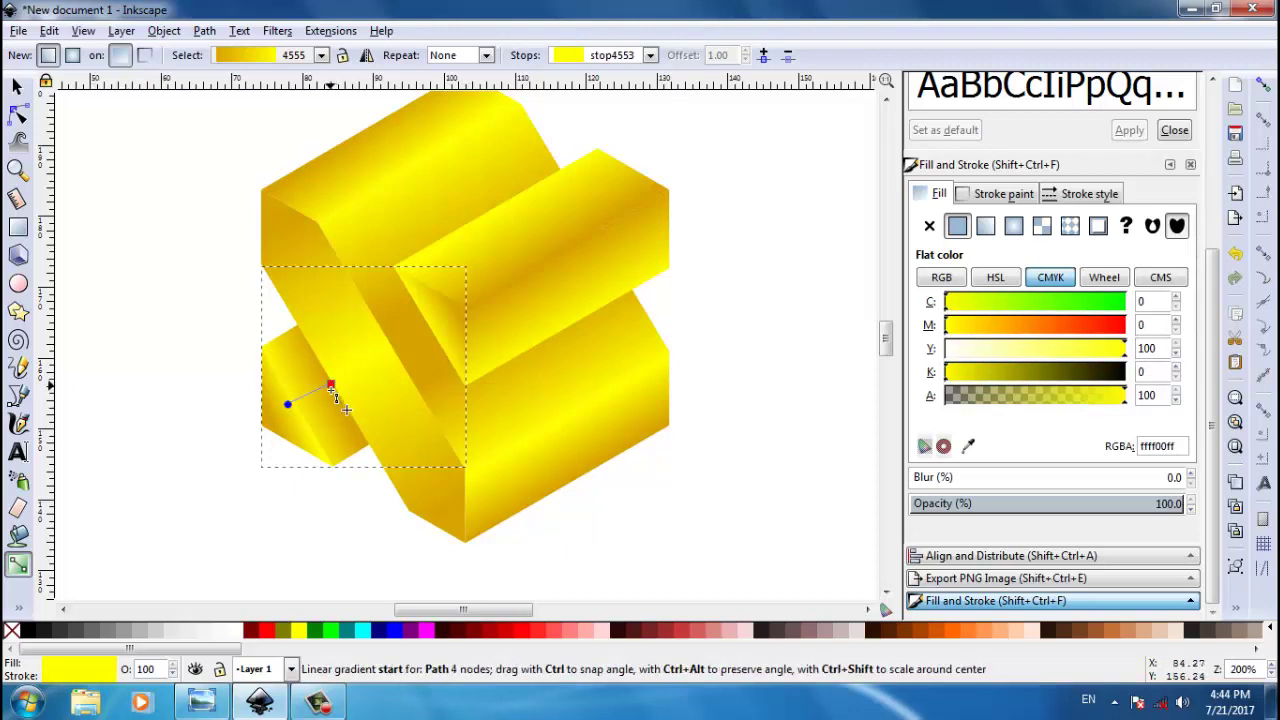
pyautogui.moveTo(333, 386); pyautogui.dragTo(326, 390)
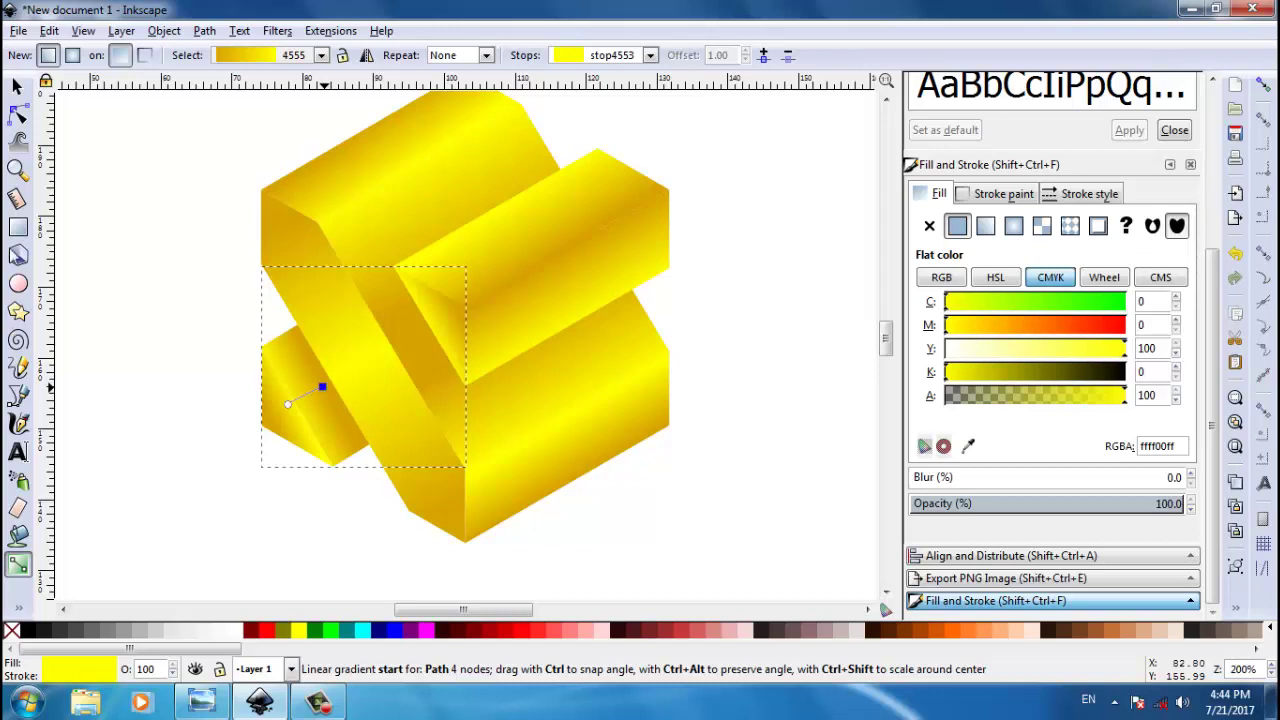
# Step: Select all nine gold pieces and group them into one object
pyautogui.press('s')
pyautogui.press('Escape')
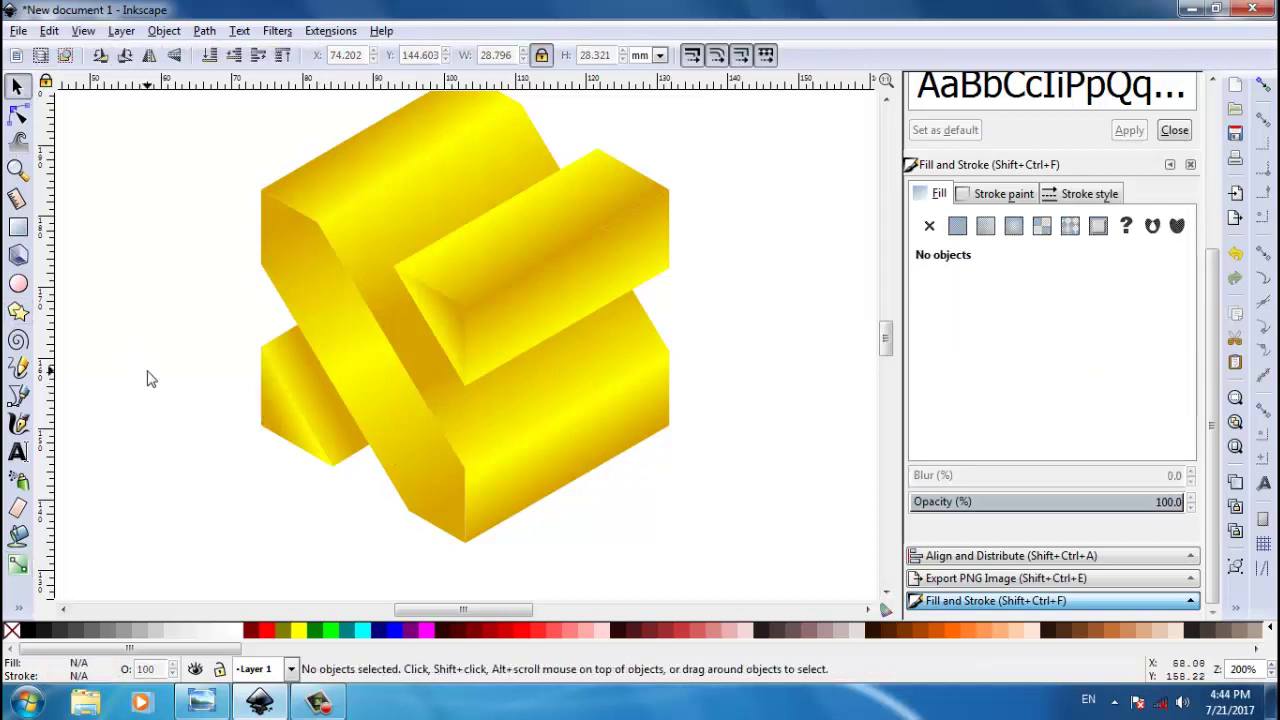
pyautogui.press('-')
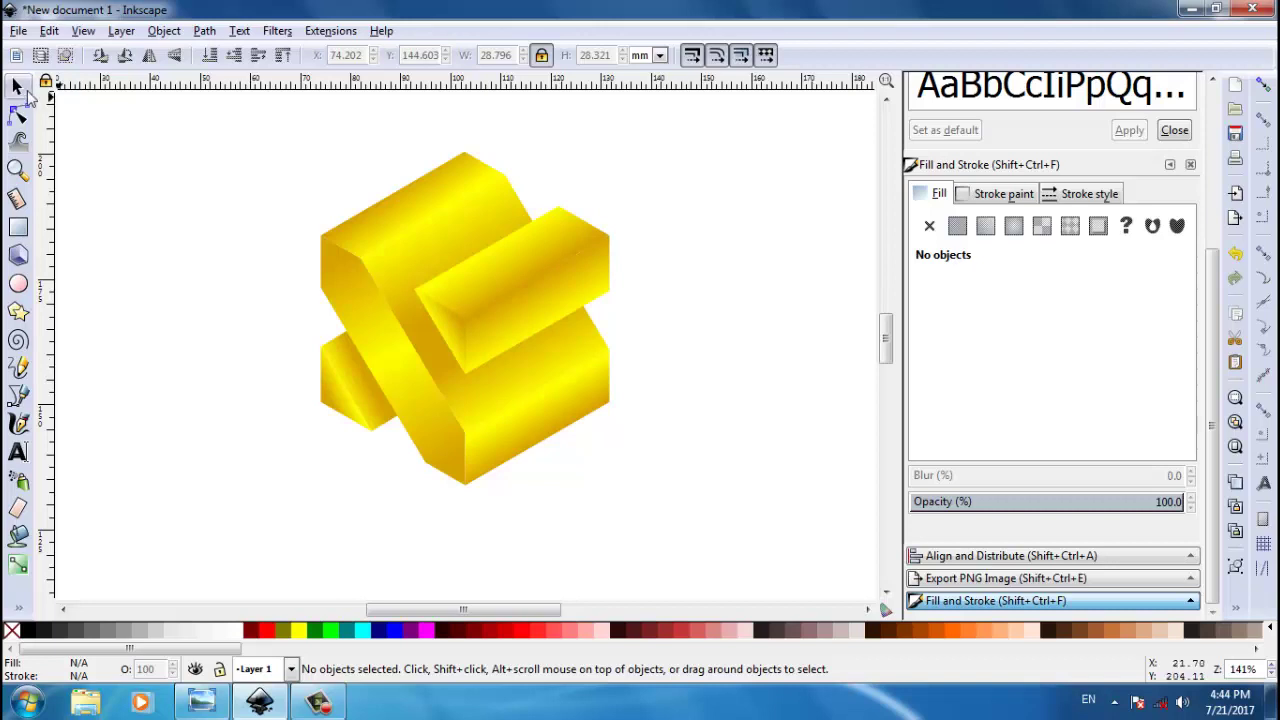
pyautogui.click(17, 88)
pyautogui.moveTo(218, 98); pyautogui.dragTo(700, 576)
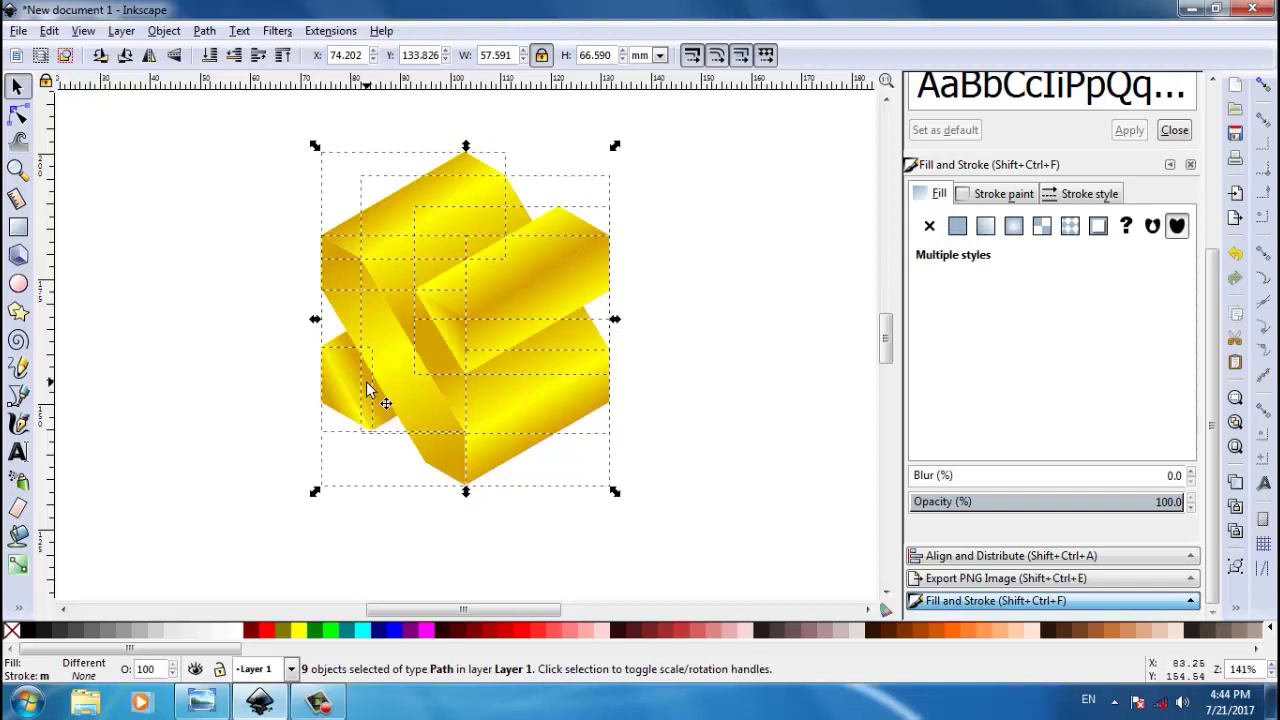
pyautogui.press('ctrl')
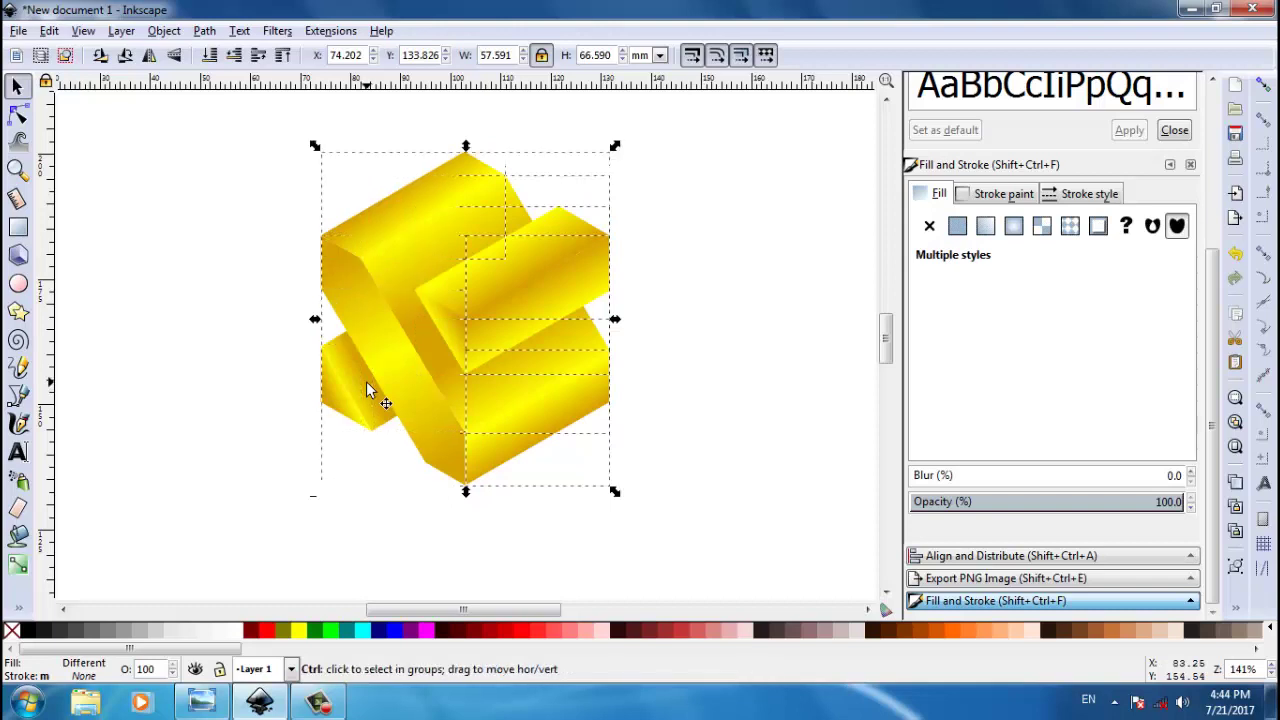
pyautogui.hotkey('ctrl', 'g')
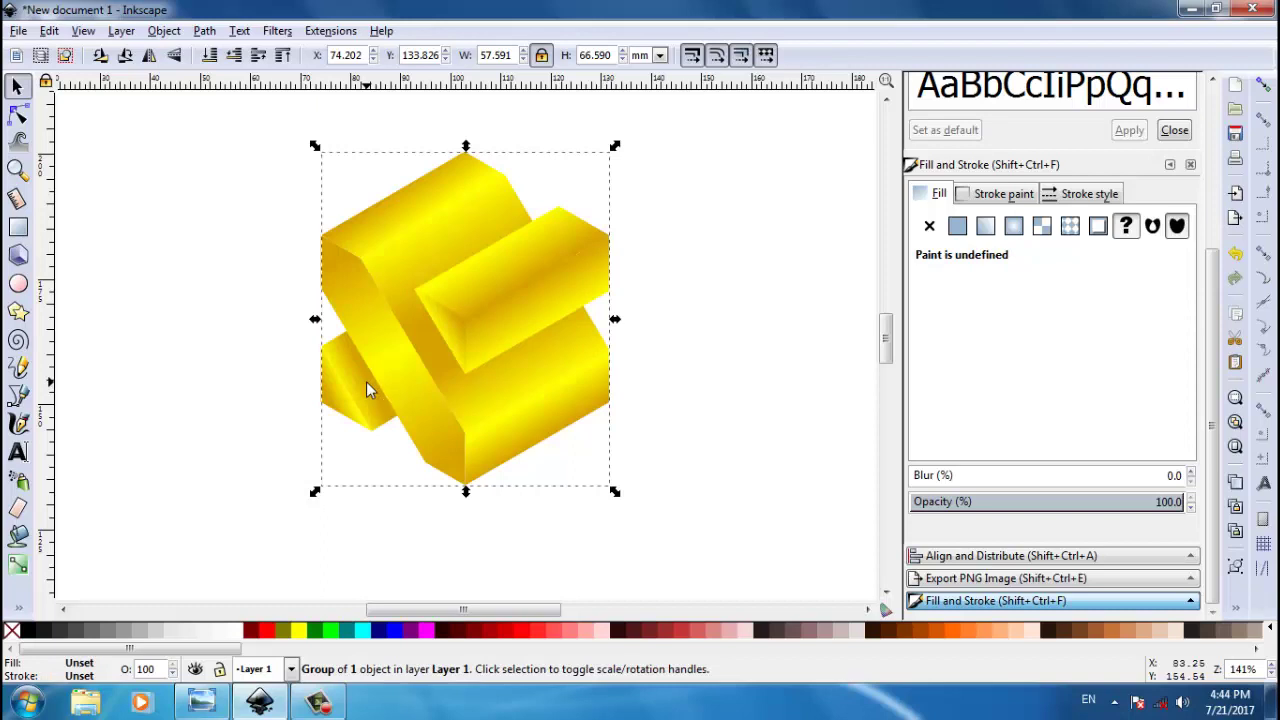
# Step: Move the gold group off the page to the upper left and deselect it
pyautogui.press('-')
pyautogui.press('-')
pyautogui.press('-')
pyautogui.press('-')
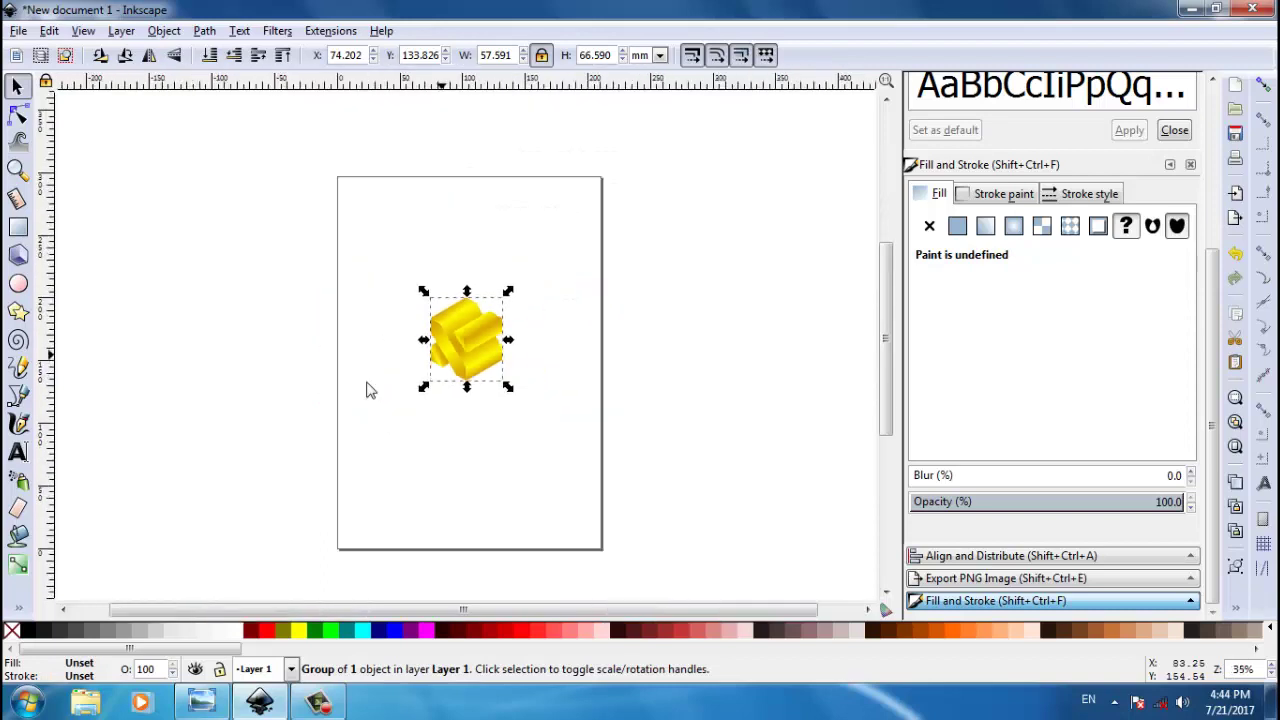
pyautogui.moveTo(482, 335); pyautogui.dragTo(170, 225)
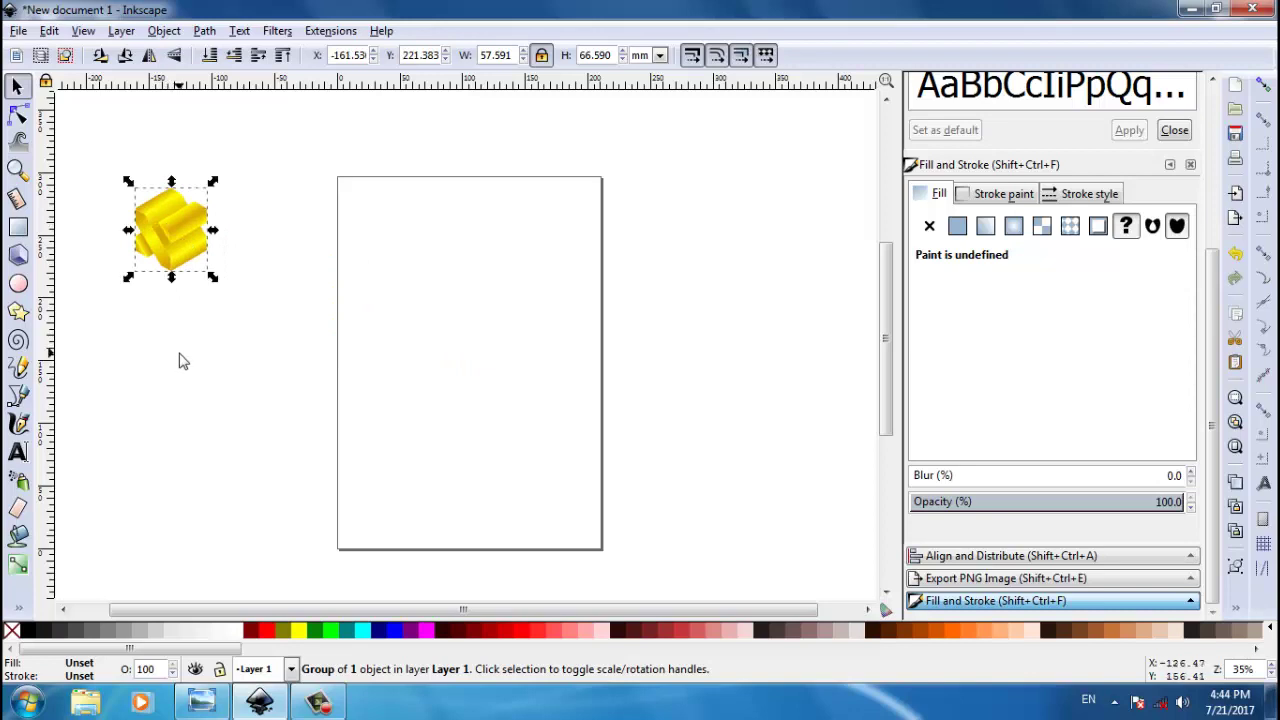
pyautogui.click(125, 342)
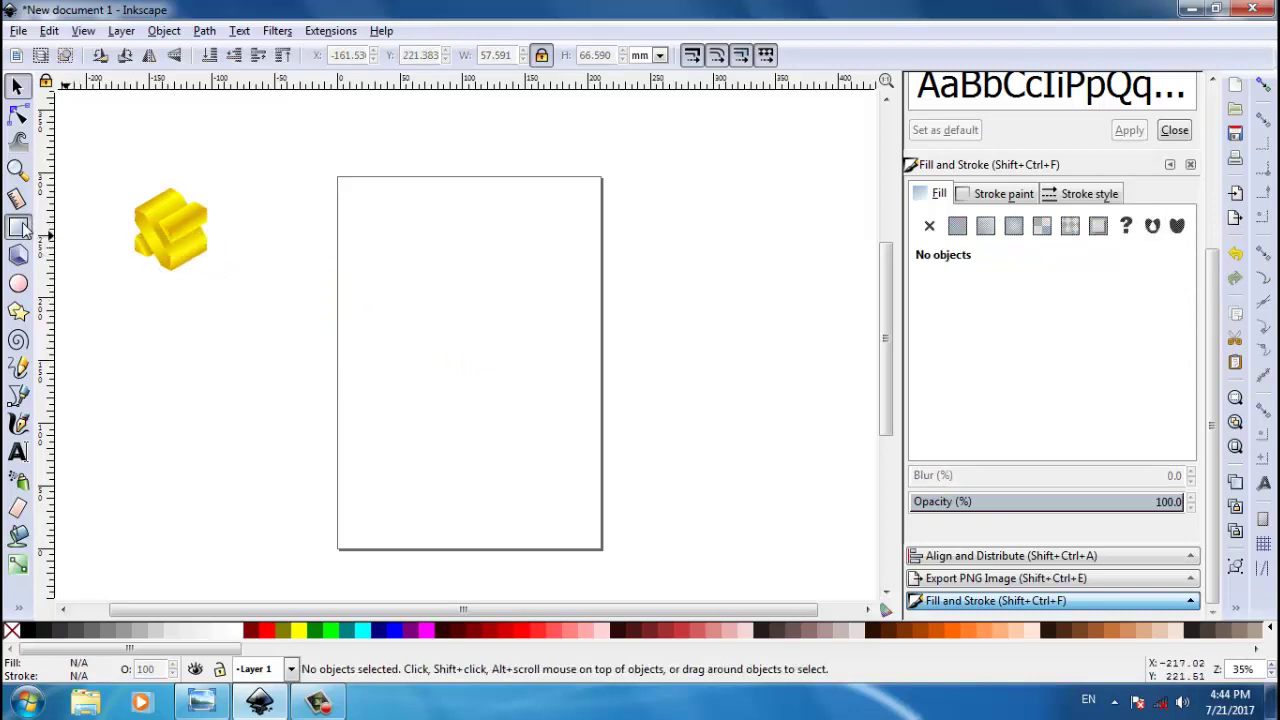
# Step: Draw a black 213.281 × 297.845 mm rectangle over the page and move the gold group onto it
pyautogui.click(20, 228)
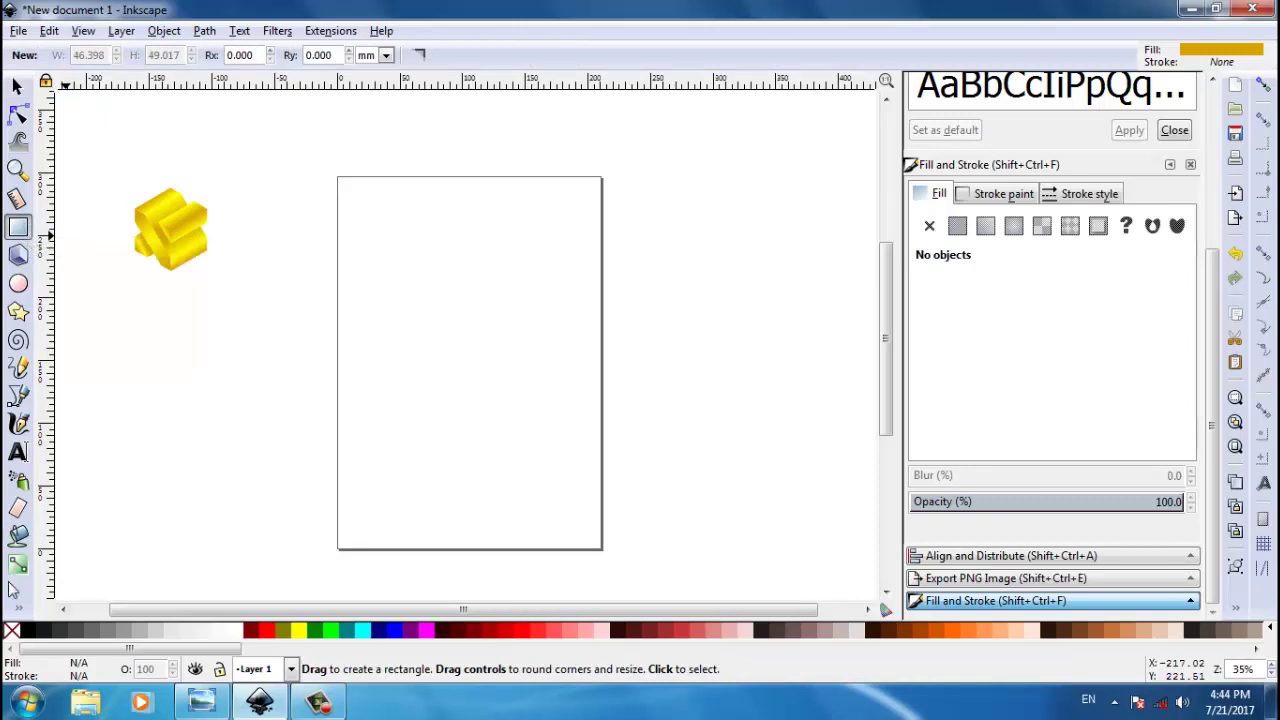
pyautogui.click(31, 631)
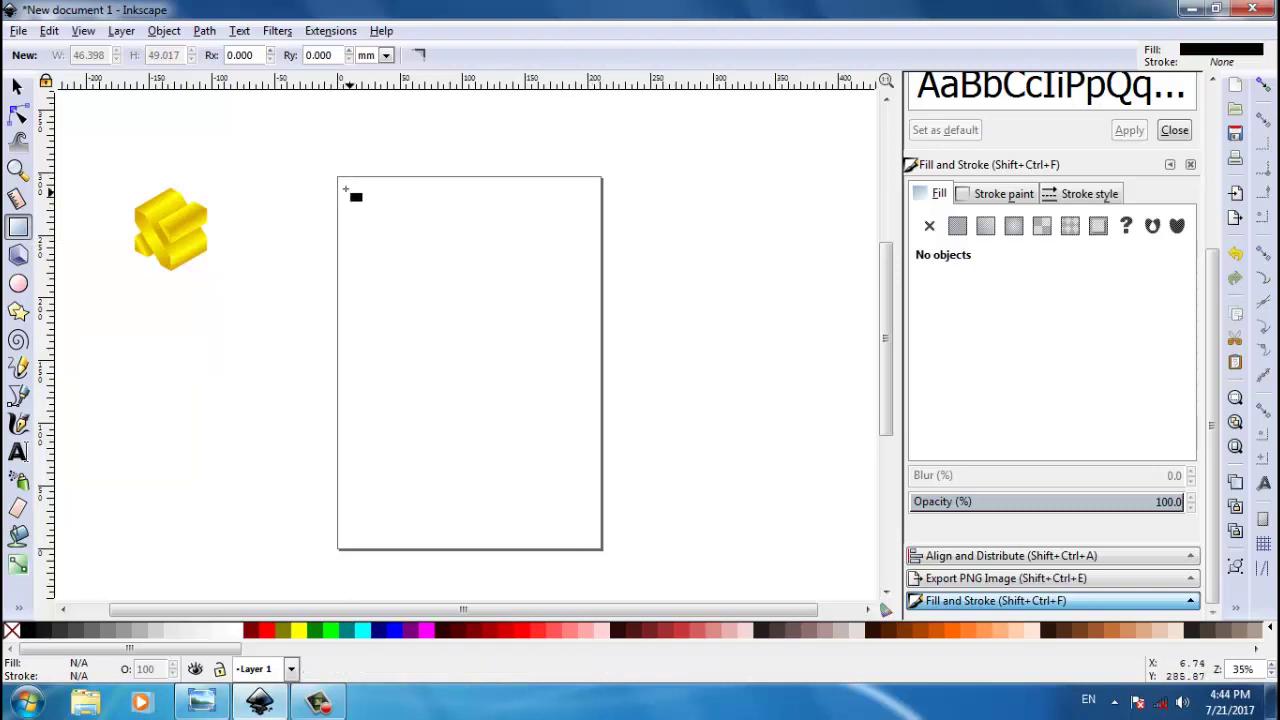
pyautogui.moveTo(339, 178); pyautogui.dragTo(578, 536)
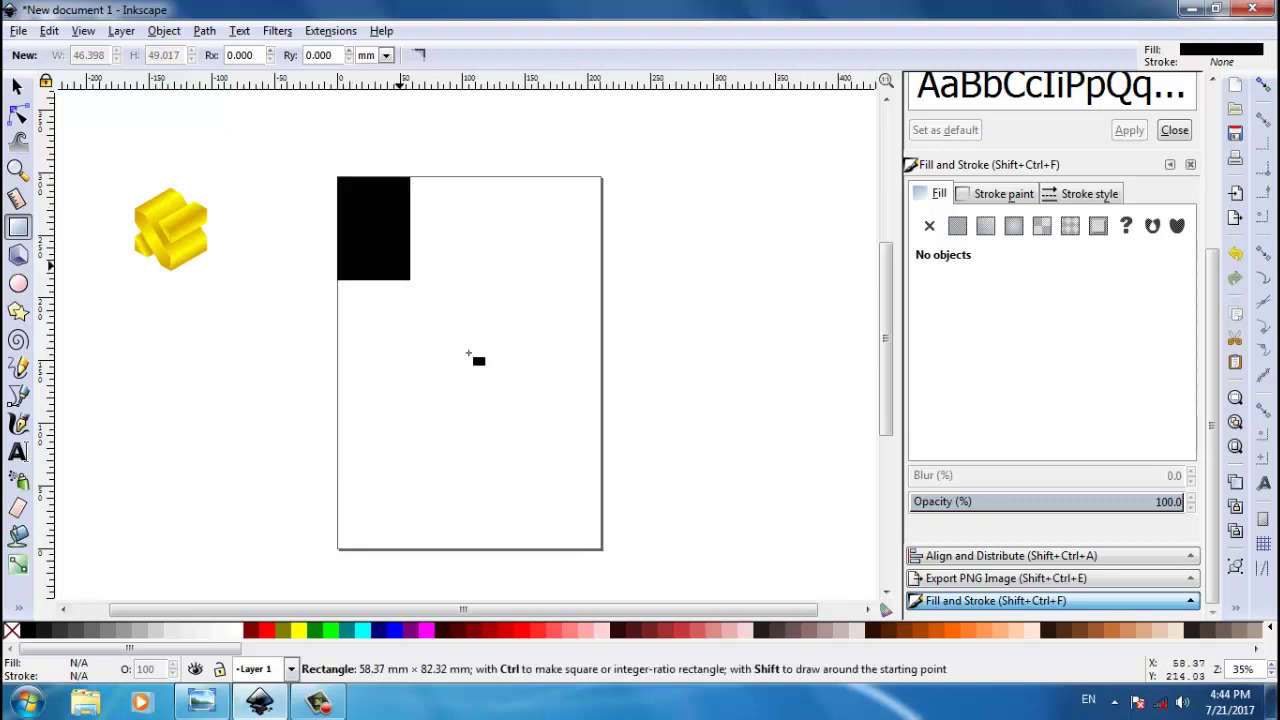
pyautogui.moveTo(598, 549); pyautogui.dragTo(590, 544)
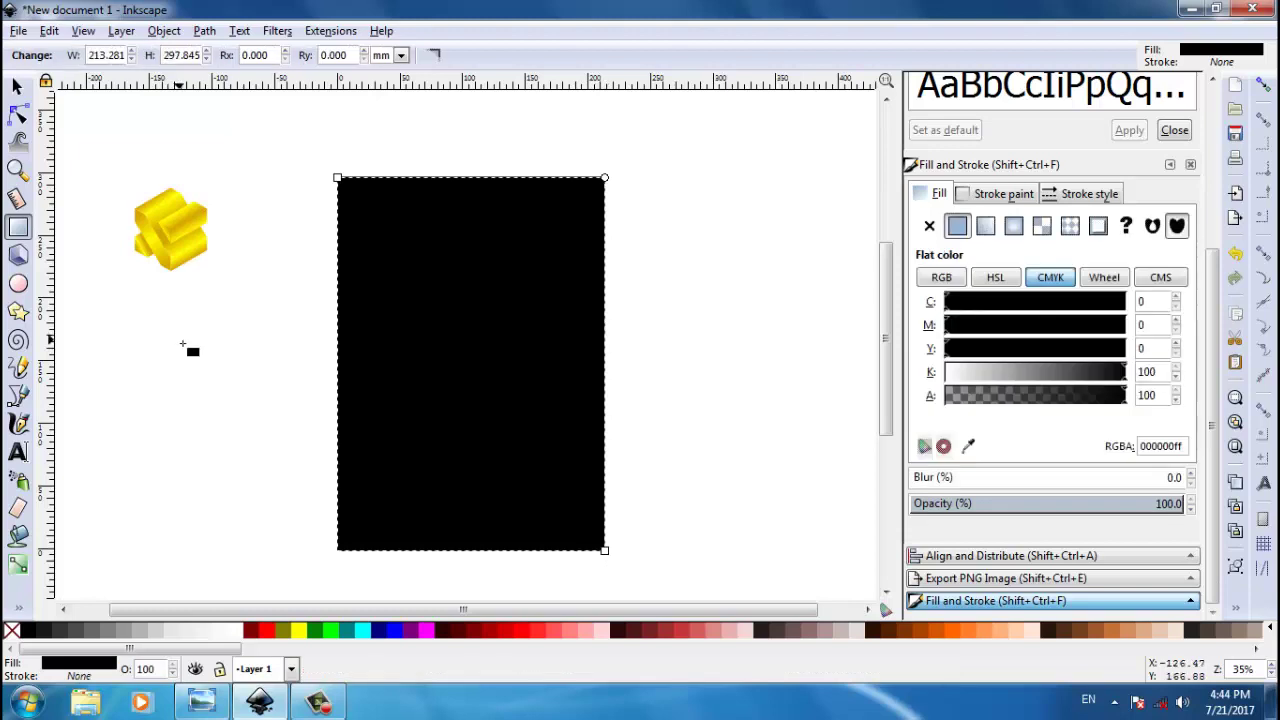
pyautogui.click(18, 87)
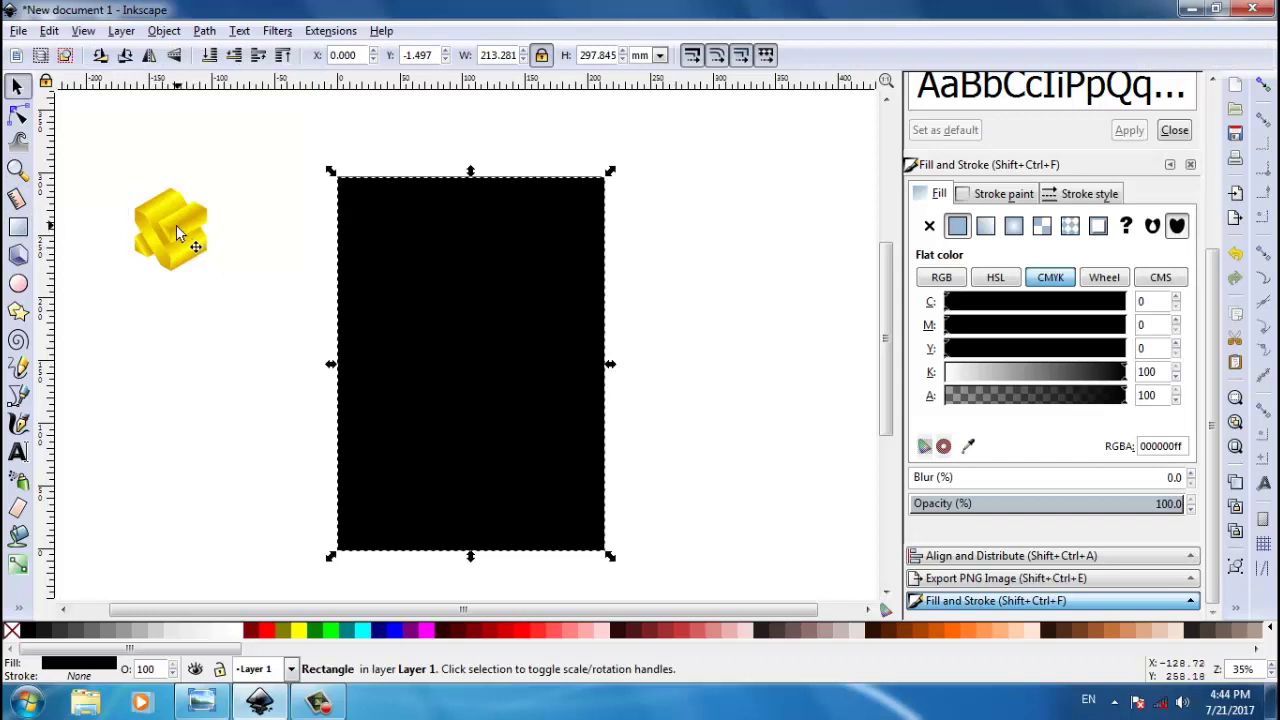
pyautogui.moveTo(176, 233); pyautogui.dragTo(472, 302)
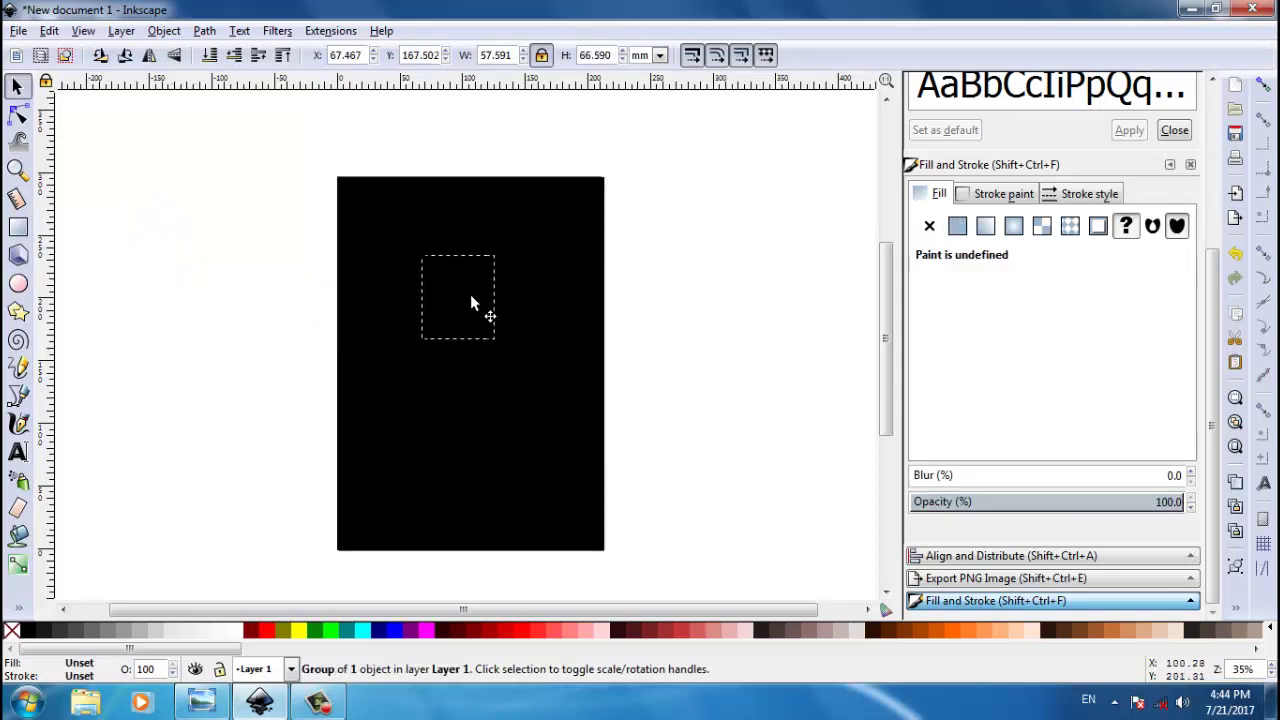
# Step: Raise the gold group above the black rectangle, scale it to about 186%, and place it upper half
pyautogui.click(284, 57)
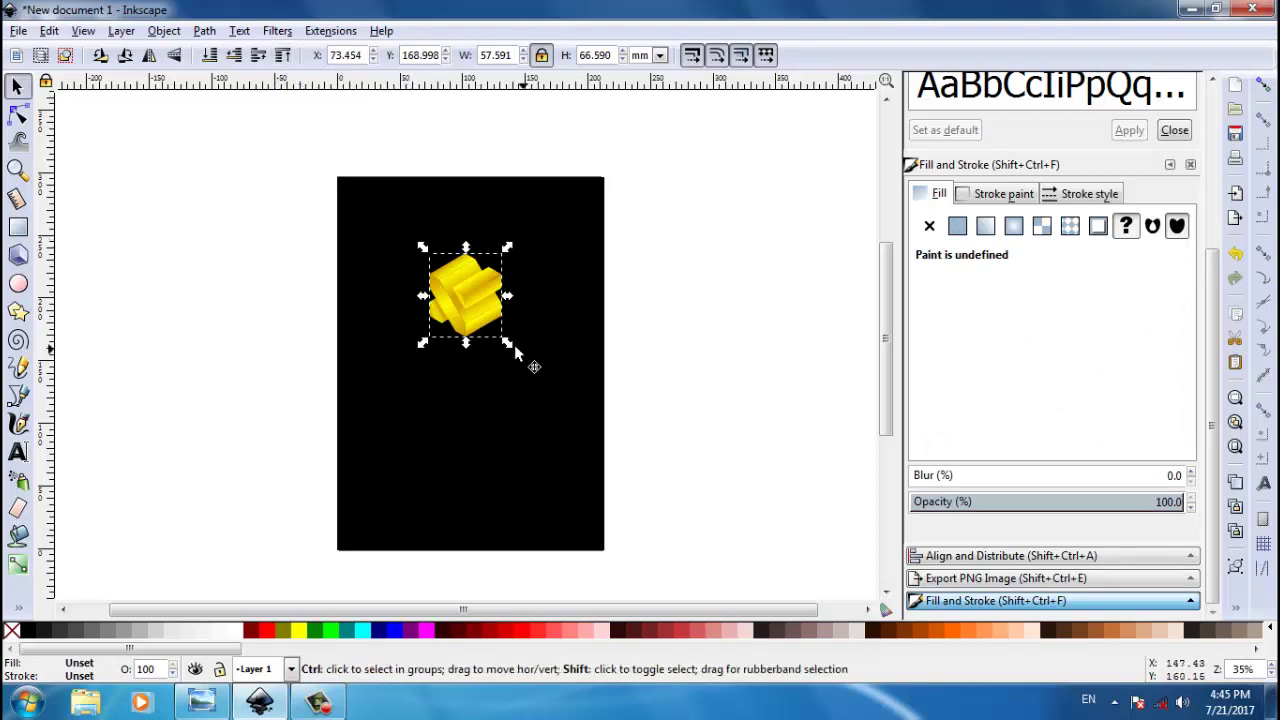
pyautogui.moveTo(517, 351); pyautogui.dragTo(549, 387)
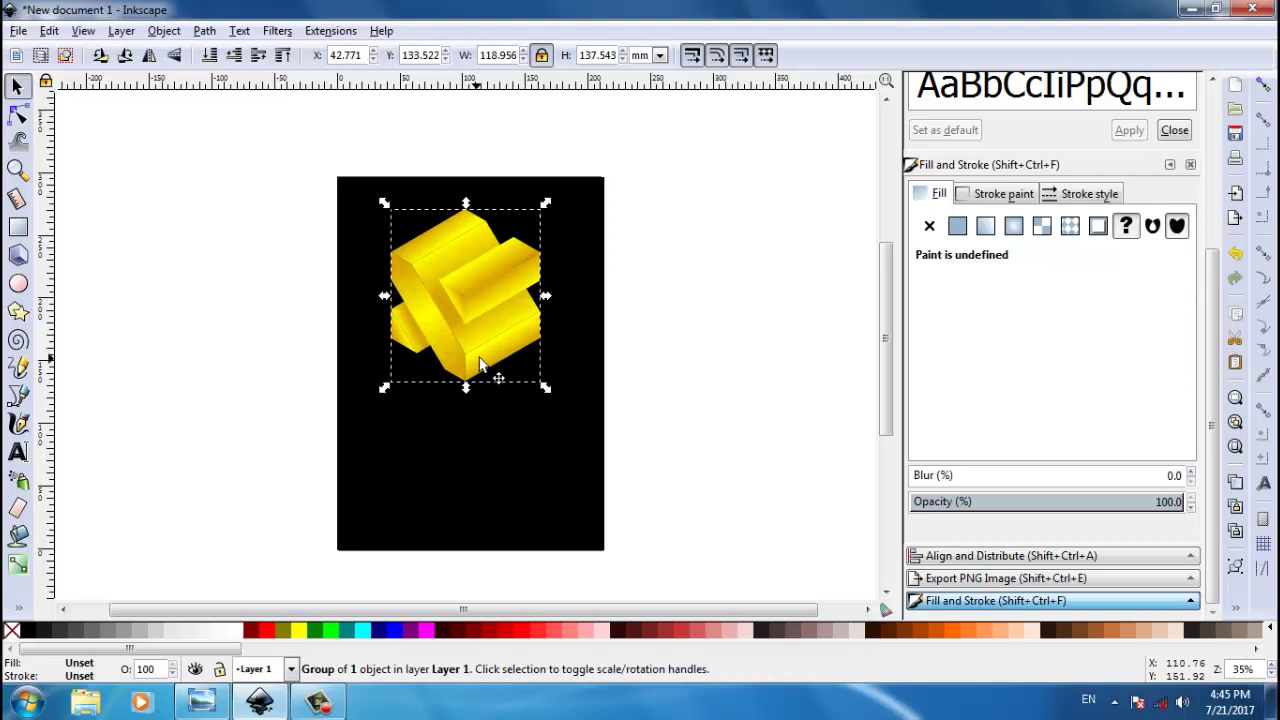
pyautogui.moveTo(477, 366); pyautogui.dragTo(484, 360)
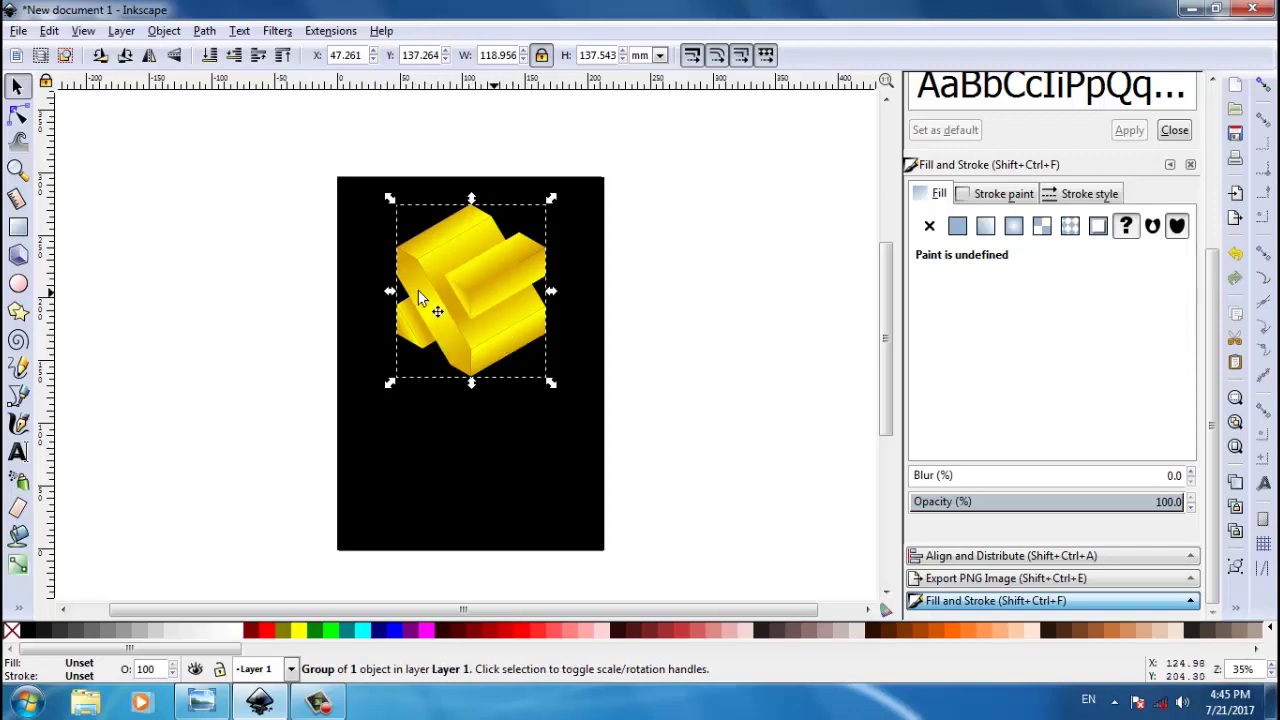
pyautogui.click(510, 325)
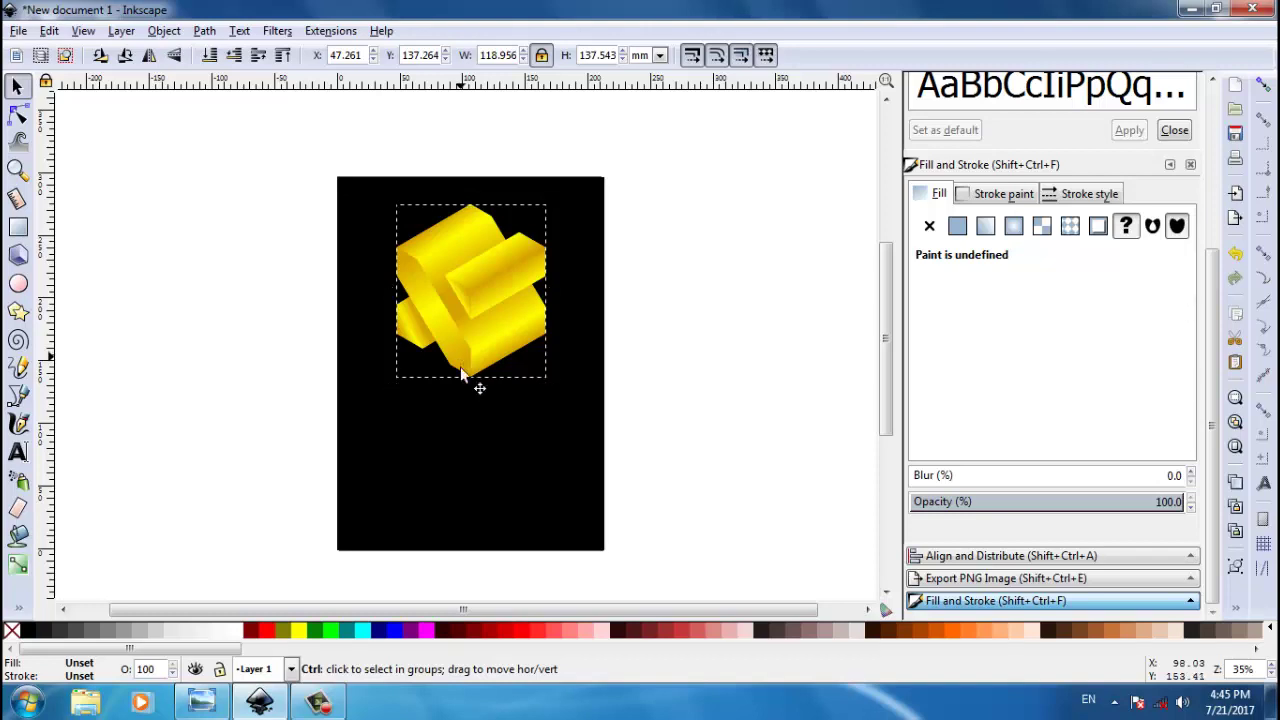
# Step: Place the copy below the original block and lower it one step behind
pyautogui.moveTo(463, 362); pyautogui.dragTo(465, 427)
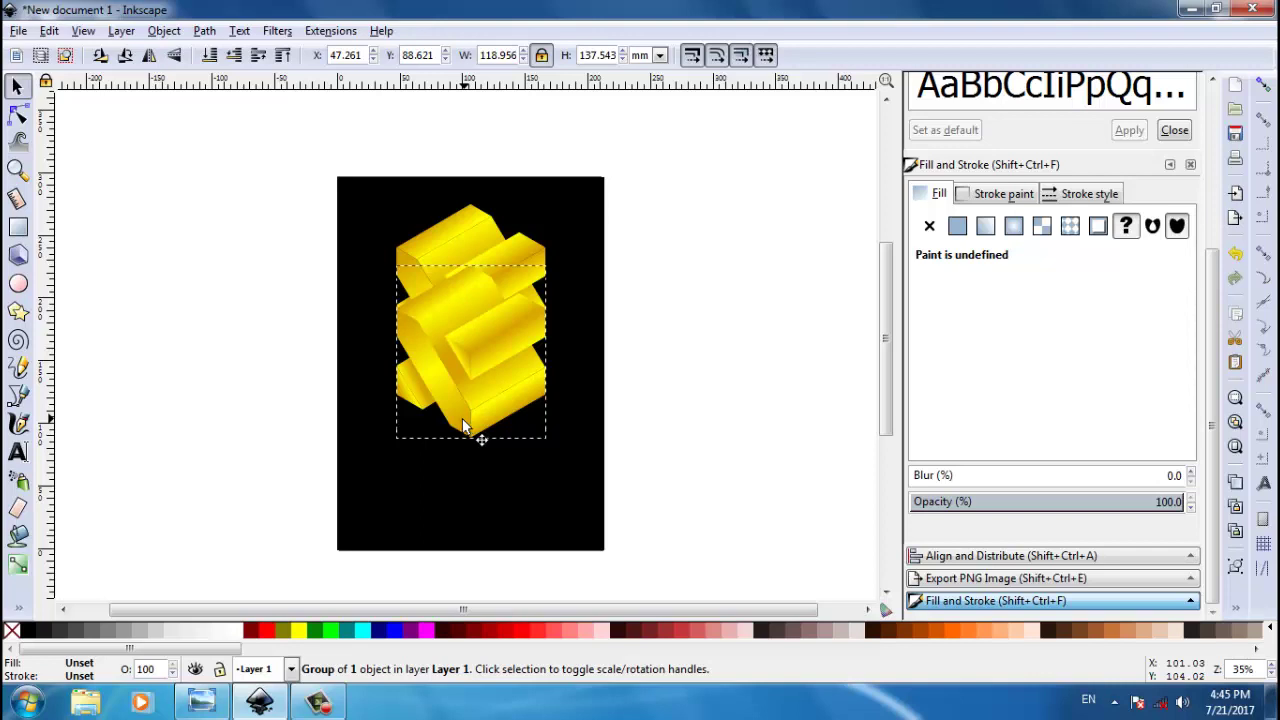
pyautogui.moveTo(465, 427); pyautogui.dragTo(466, 428)
pyautogui.click(231, 58)
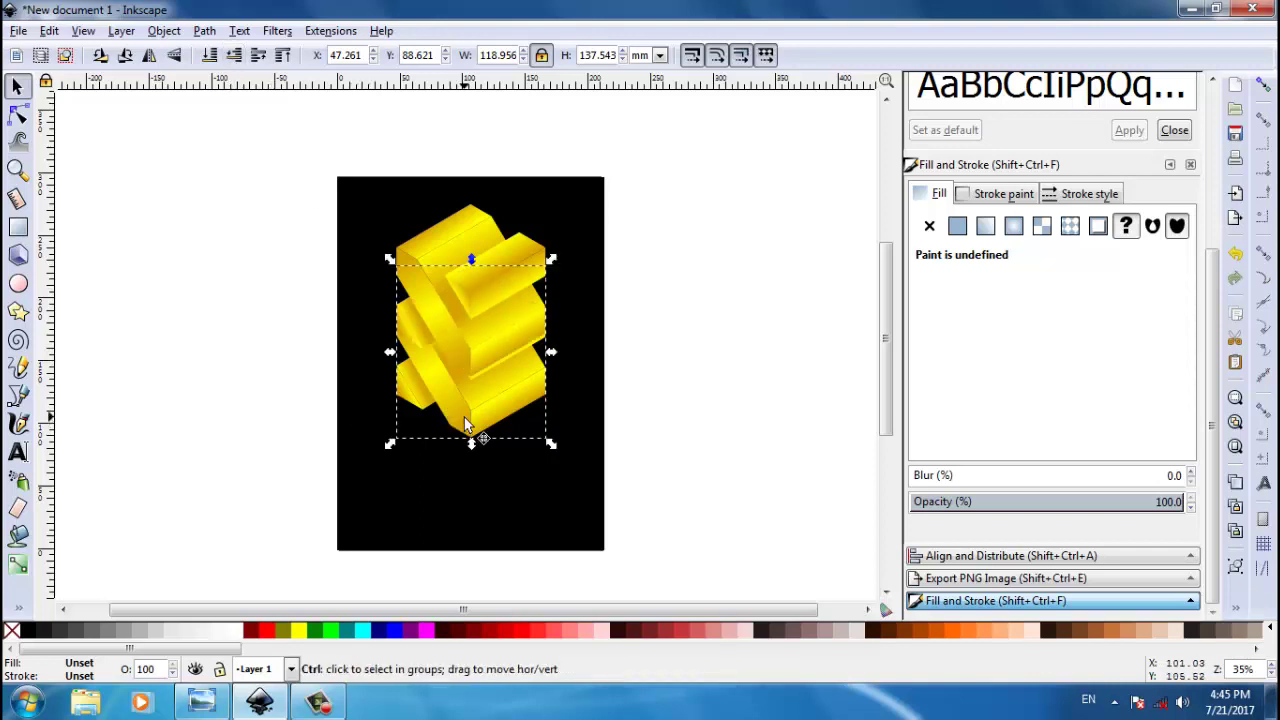
pyautogui.moveTo(465, 425); pyautogui.dragTo(466, 452)
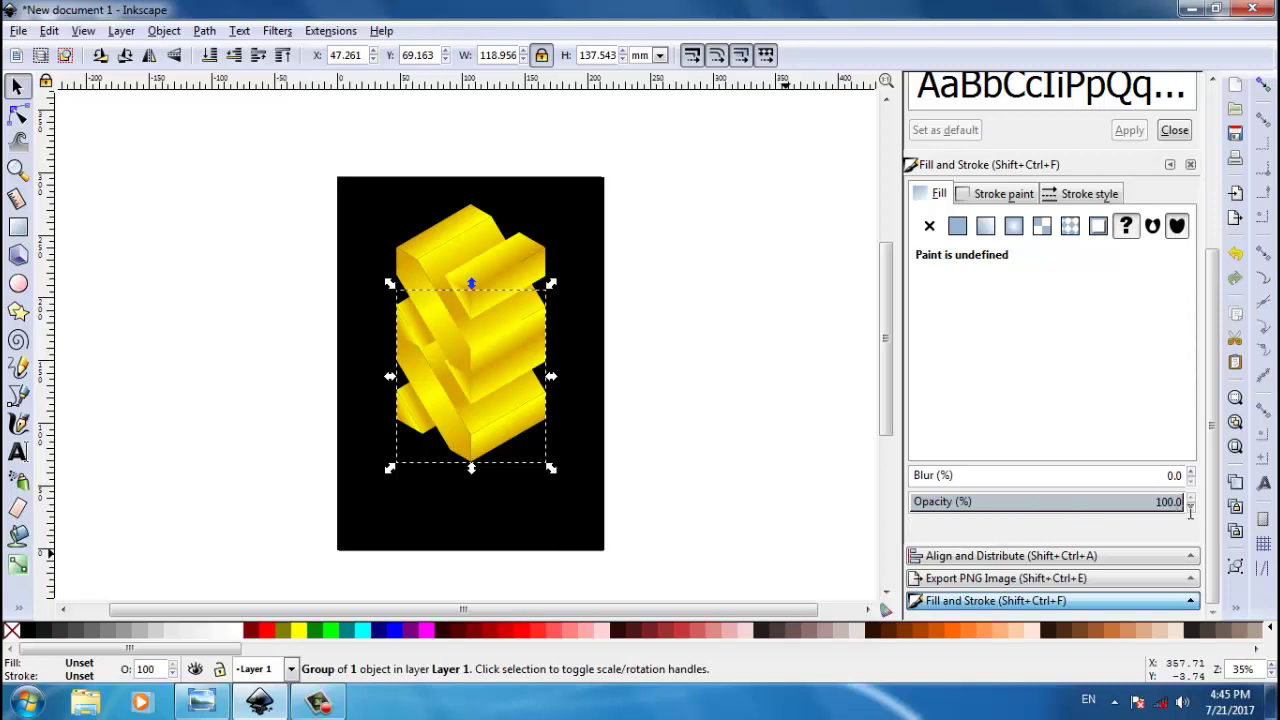
# Step: Set the reflection copy's opacity to 35%, then deselect and zoom in
pyautogui.click(1160, 508)
pyautogui.write('35')
pyautogui.press('Return')
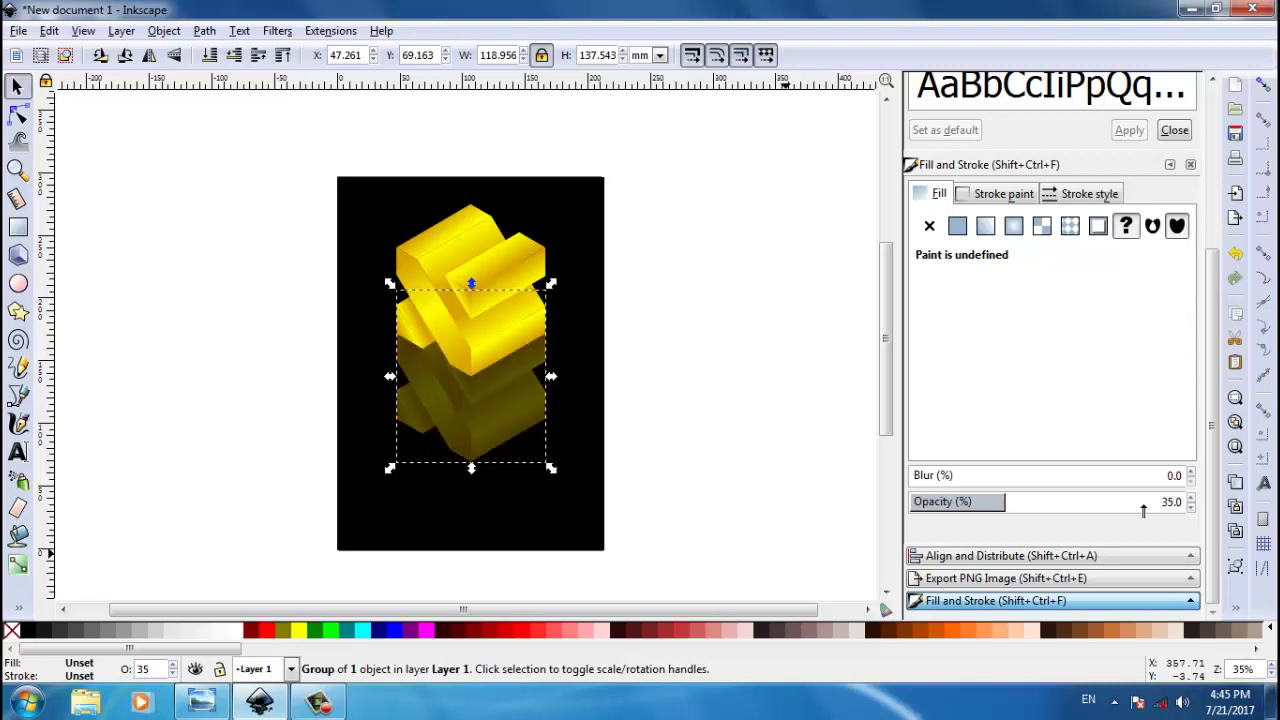
pyautogui.click(263, 307)
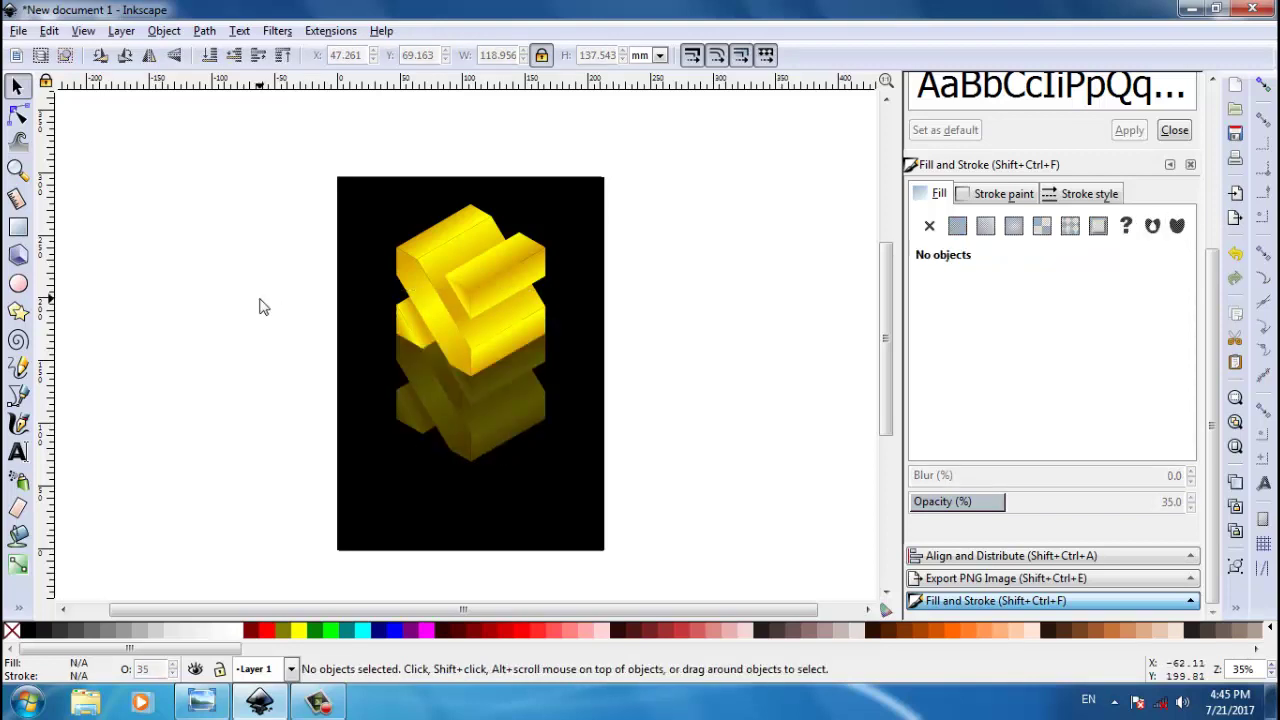
pyautogui.press('+')
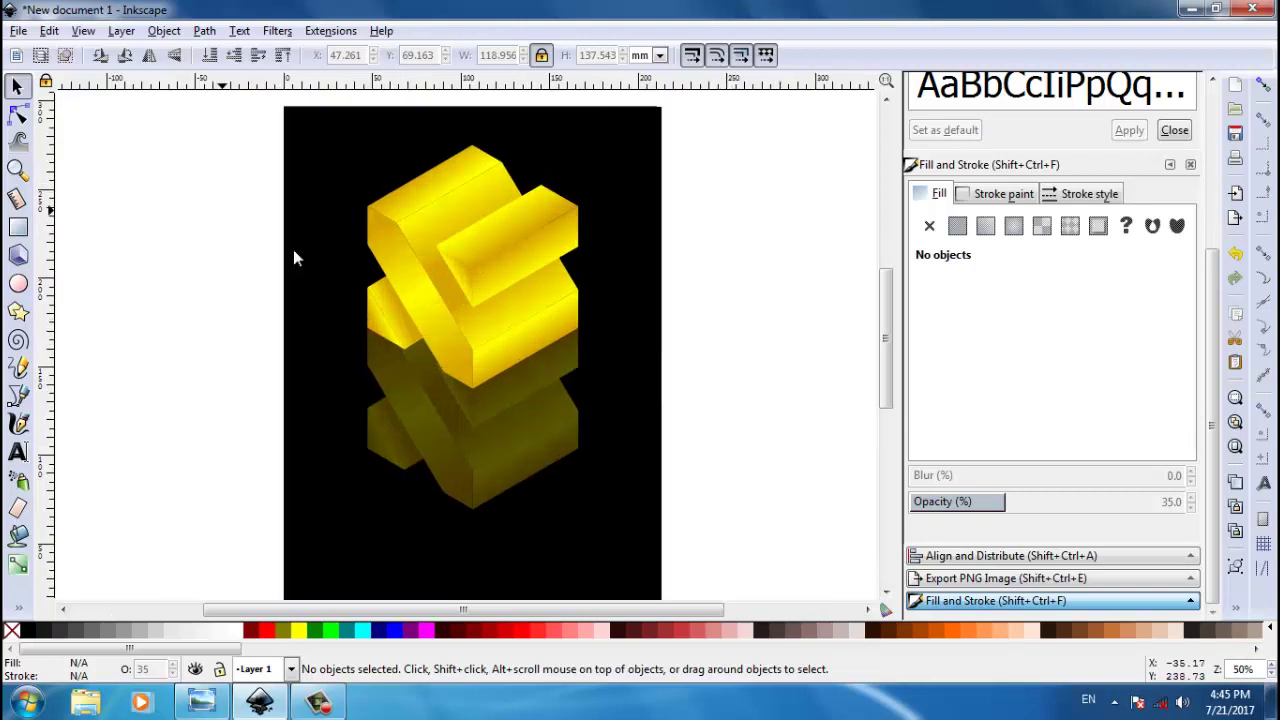